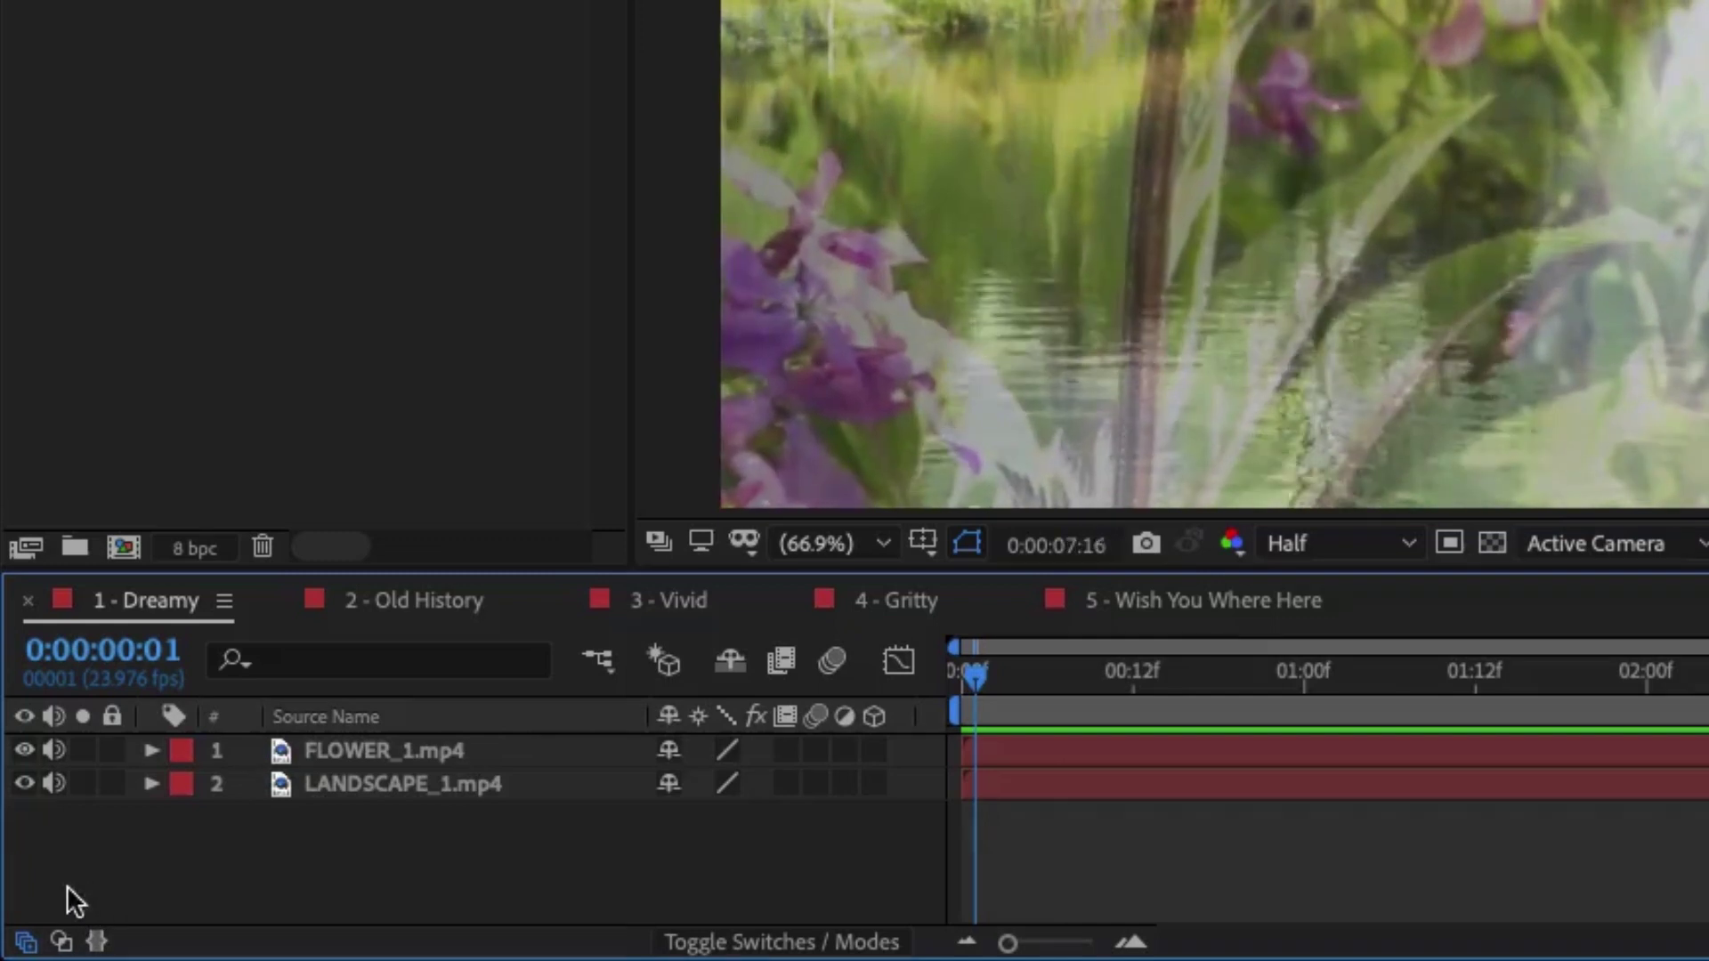
Expand the transfer controls columns in the 1 - Dreamy timeline and access the FLOWER_1.mp4 layer's blending mode
{"action": "left_click", "coordinate": [60, 940]}
{"action": "left_click", "coordinate": [60, 940]}
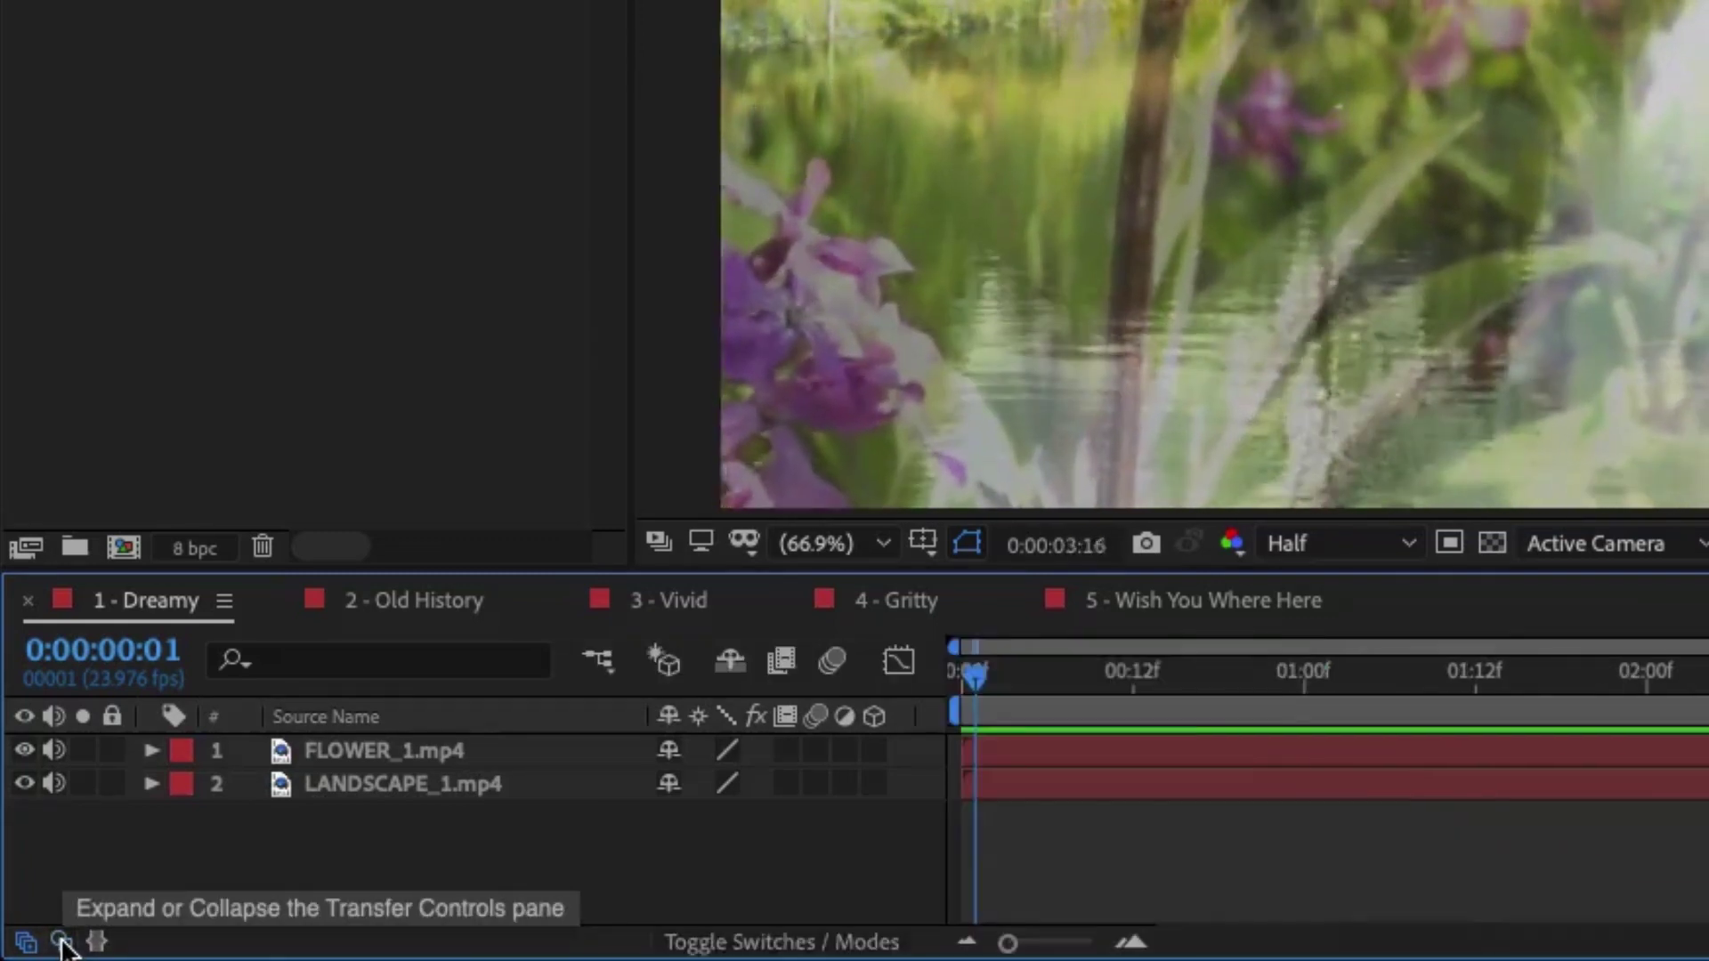
{"action": "left_click", "coordinate": [61, 939]}
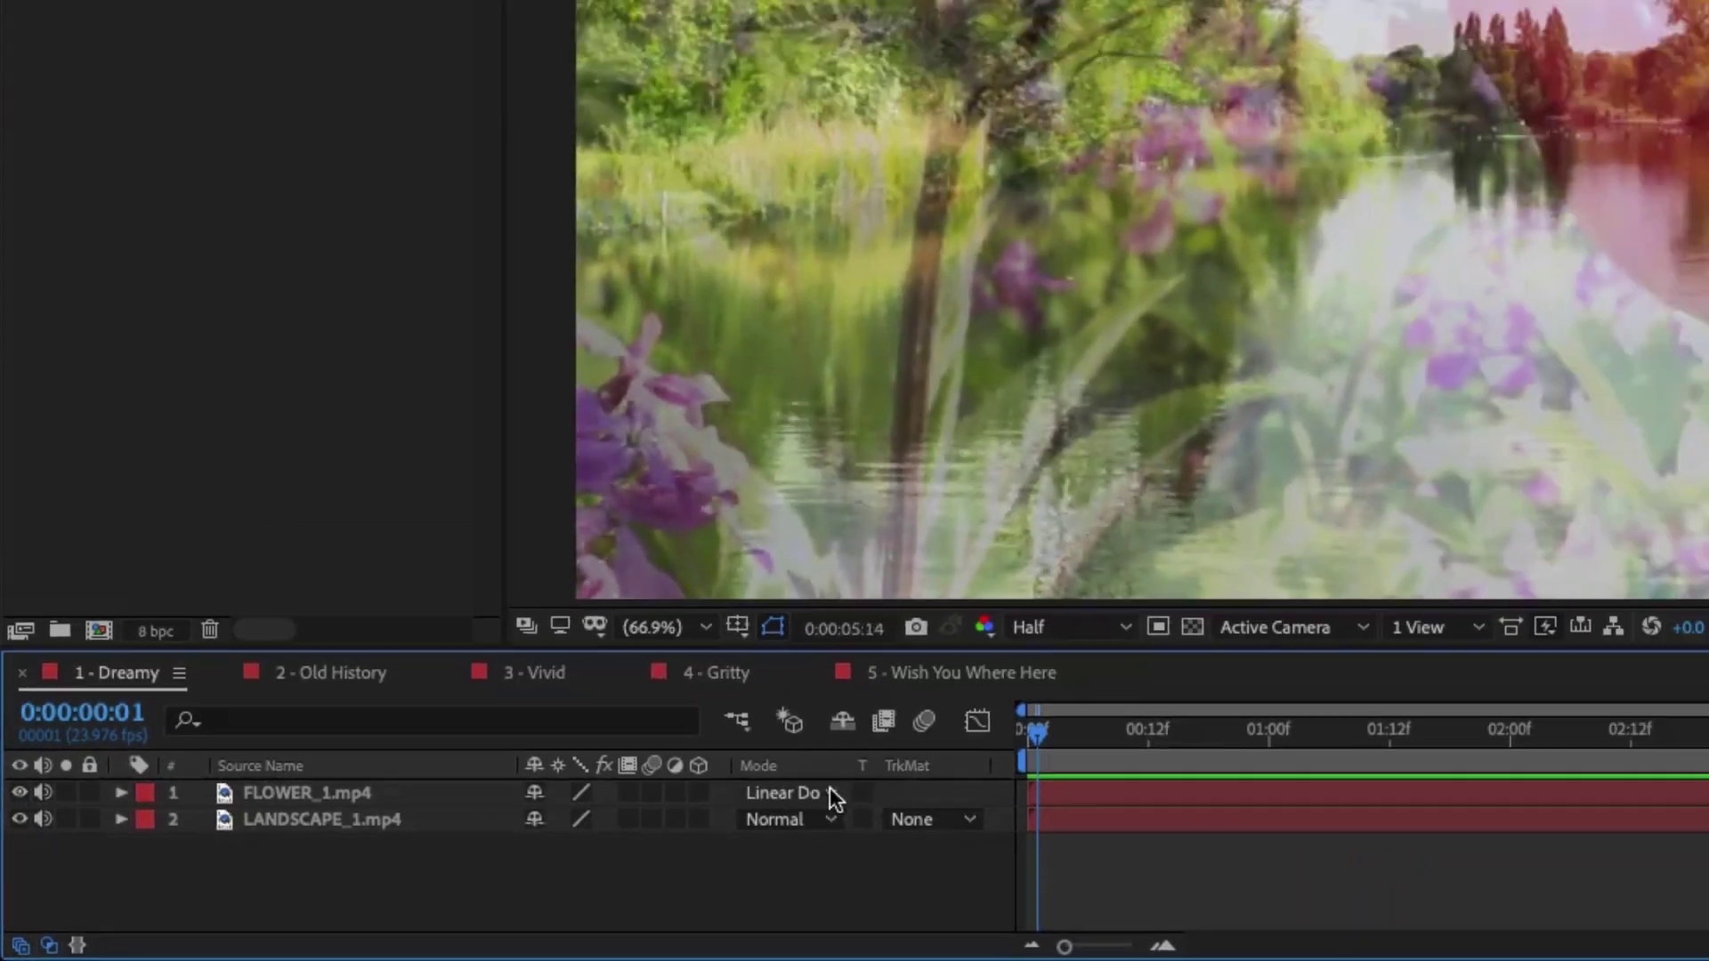
{"action": "left_click", "coordinate": [1040, 750]}
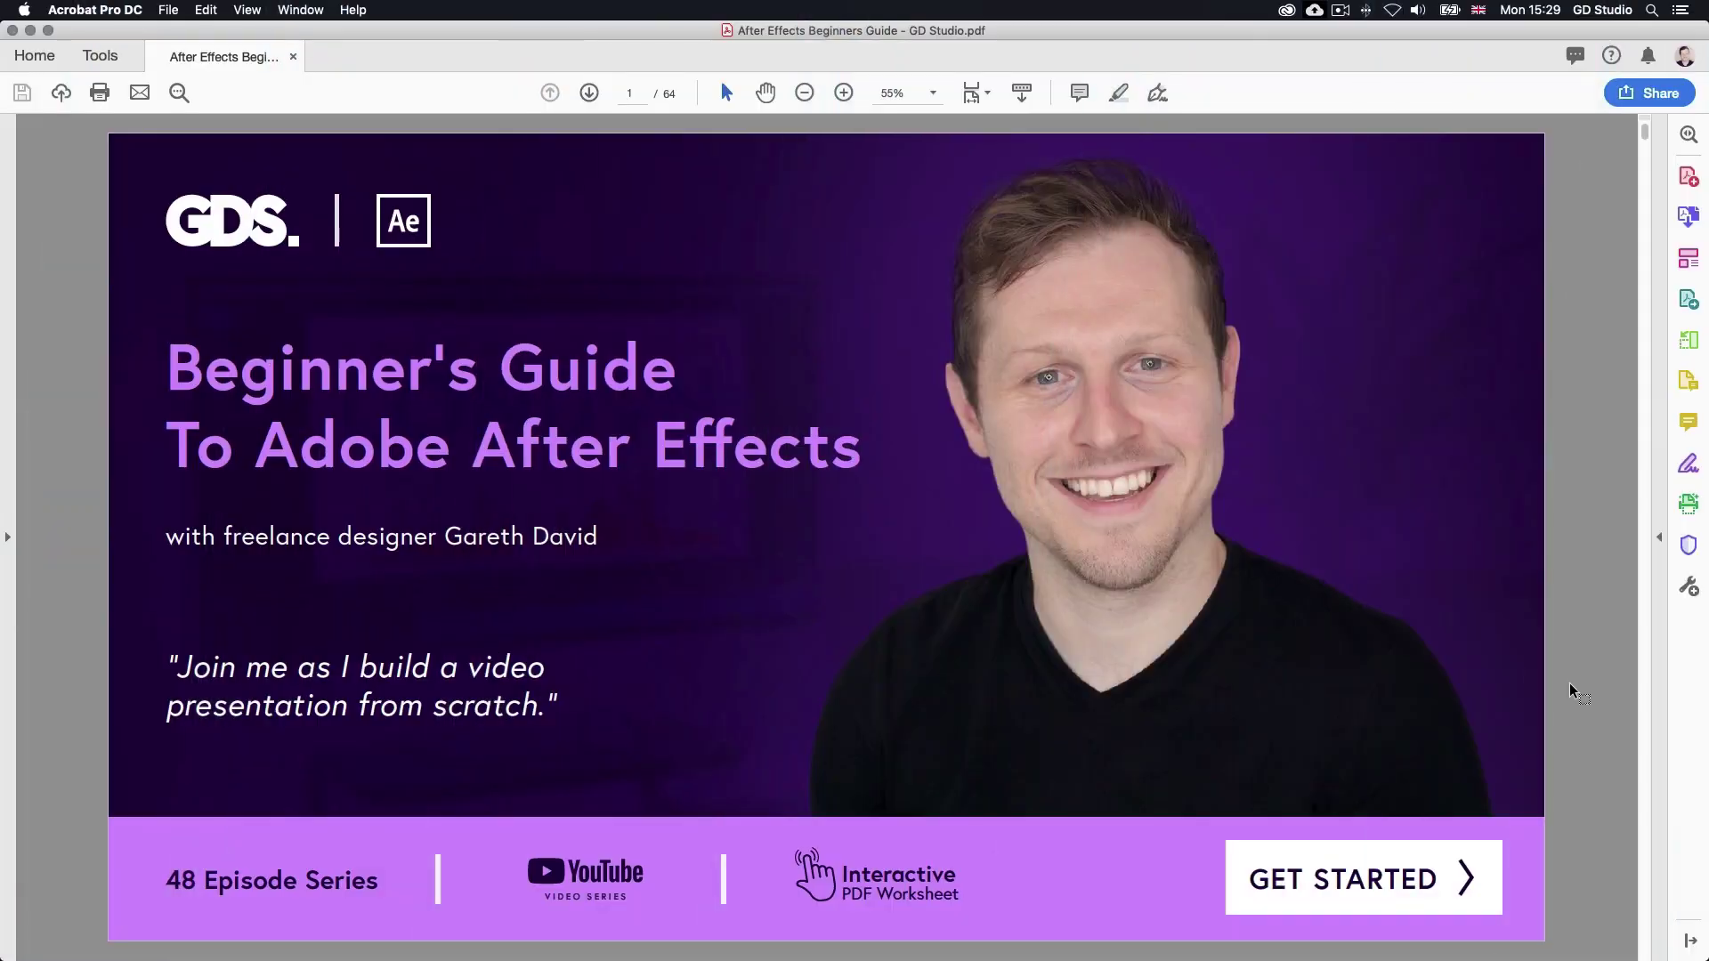
In the After Effects beginner's guide PDF in Acrobat, open the Section 2 episode 23 Blending modes page and its further-reading link
{"action": "left_click", "coordinate": [1377, 884]}
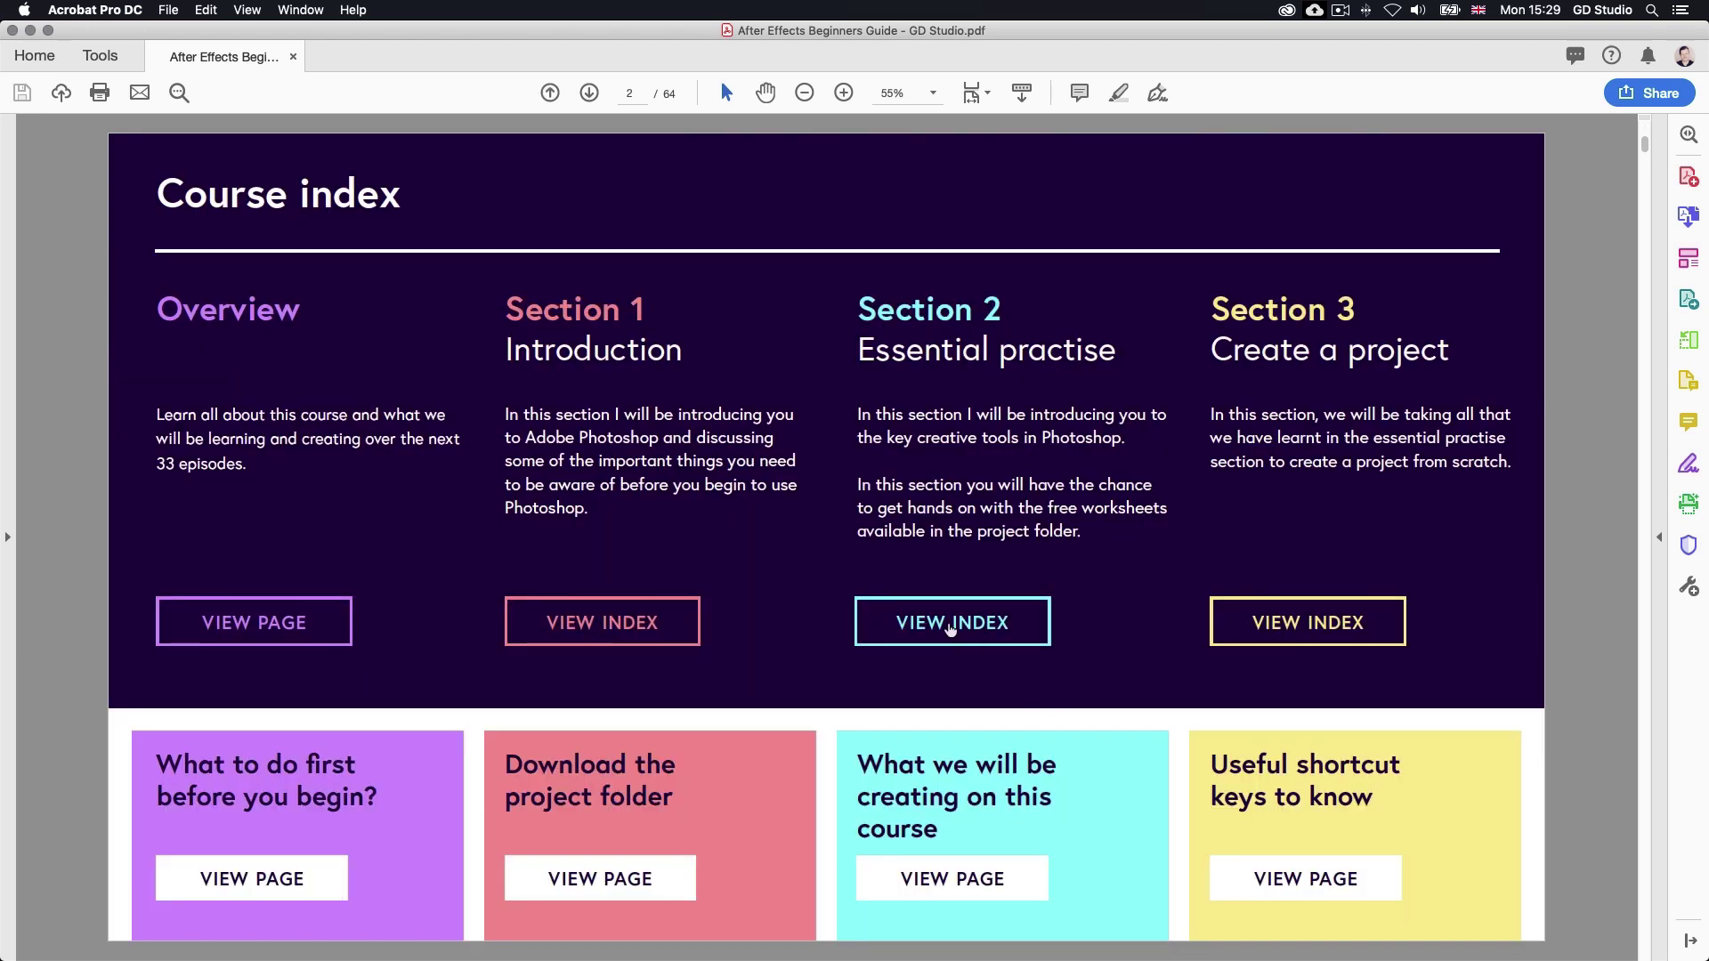
{"action": "left_click", "coordinate": [951, 627]}
{"action": "left_click", "coordinate": [1460, 570]}
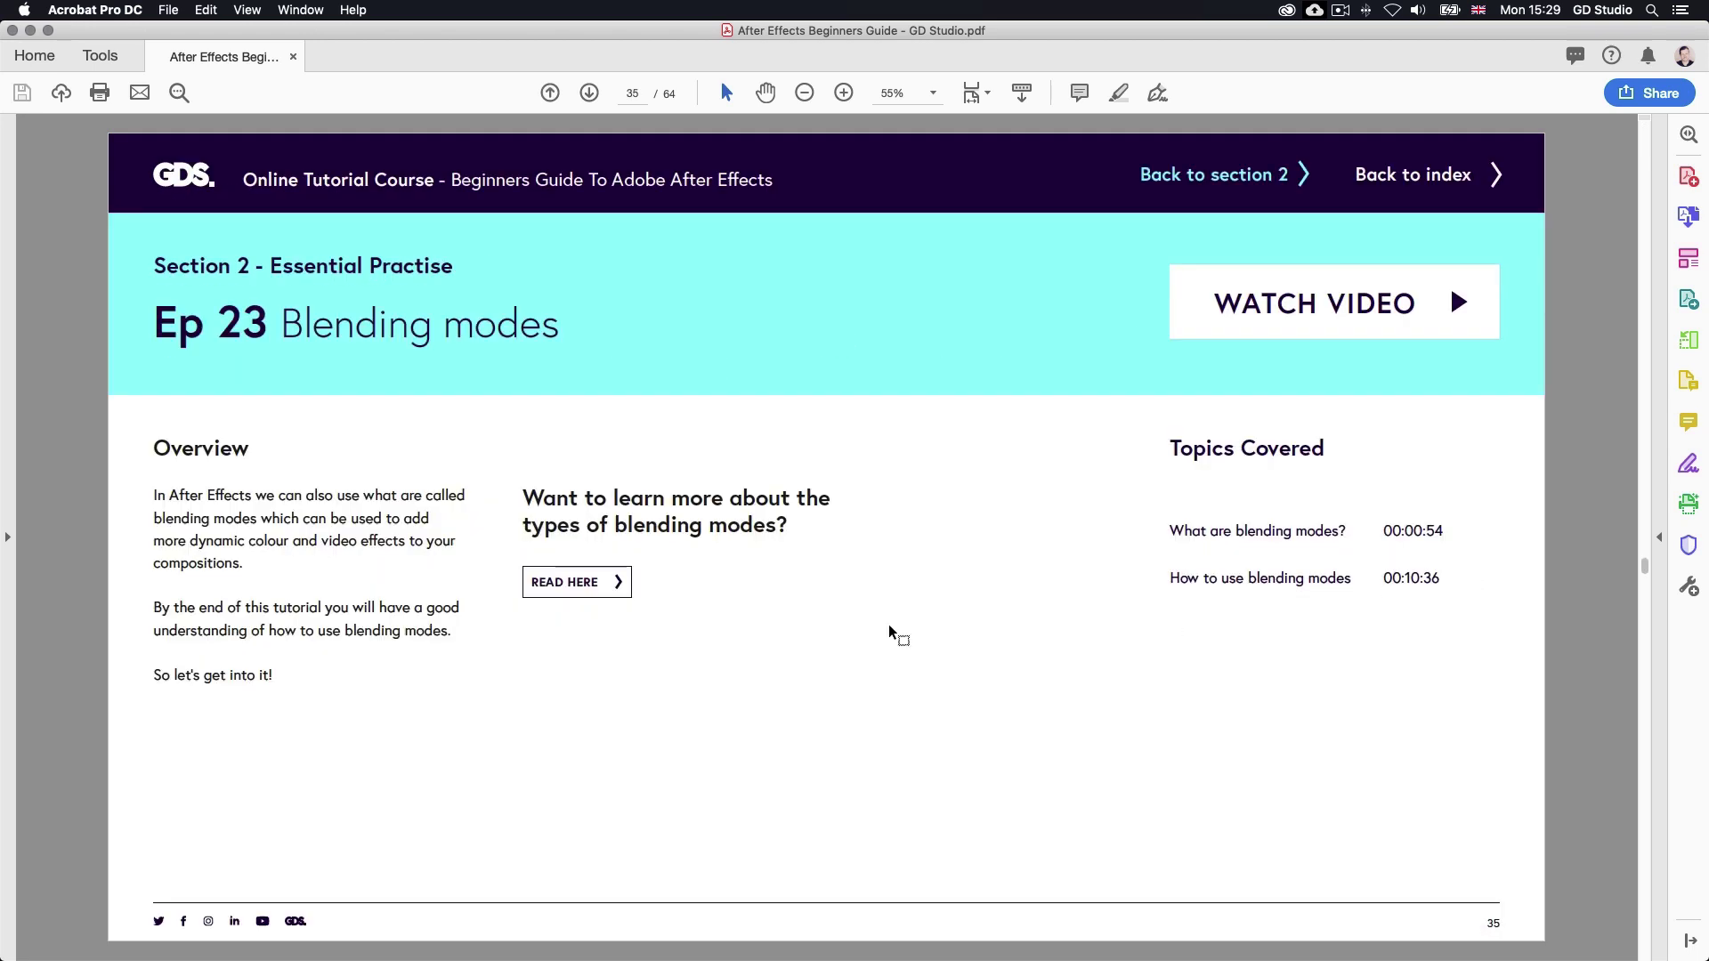
{"action": "left_click", "coordinate": [577, 584]}
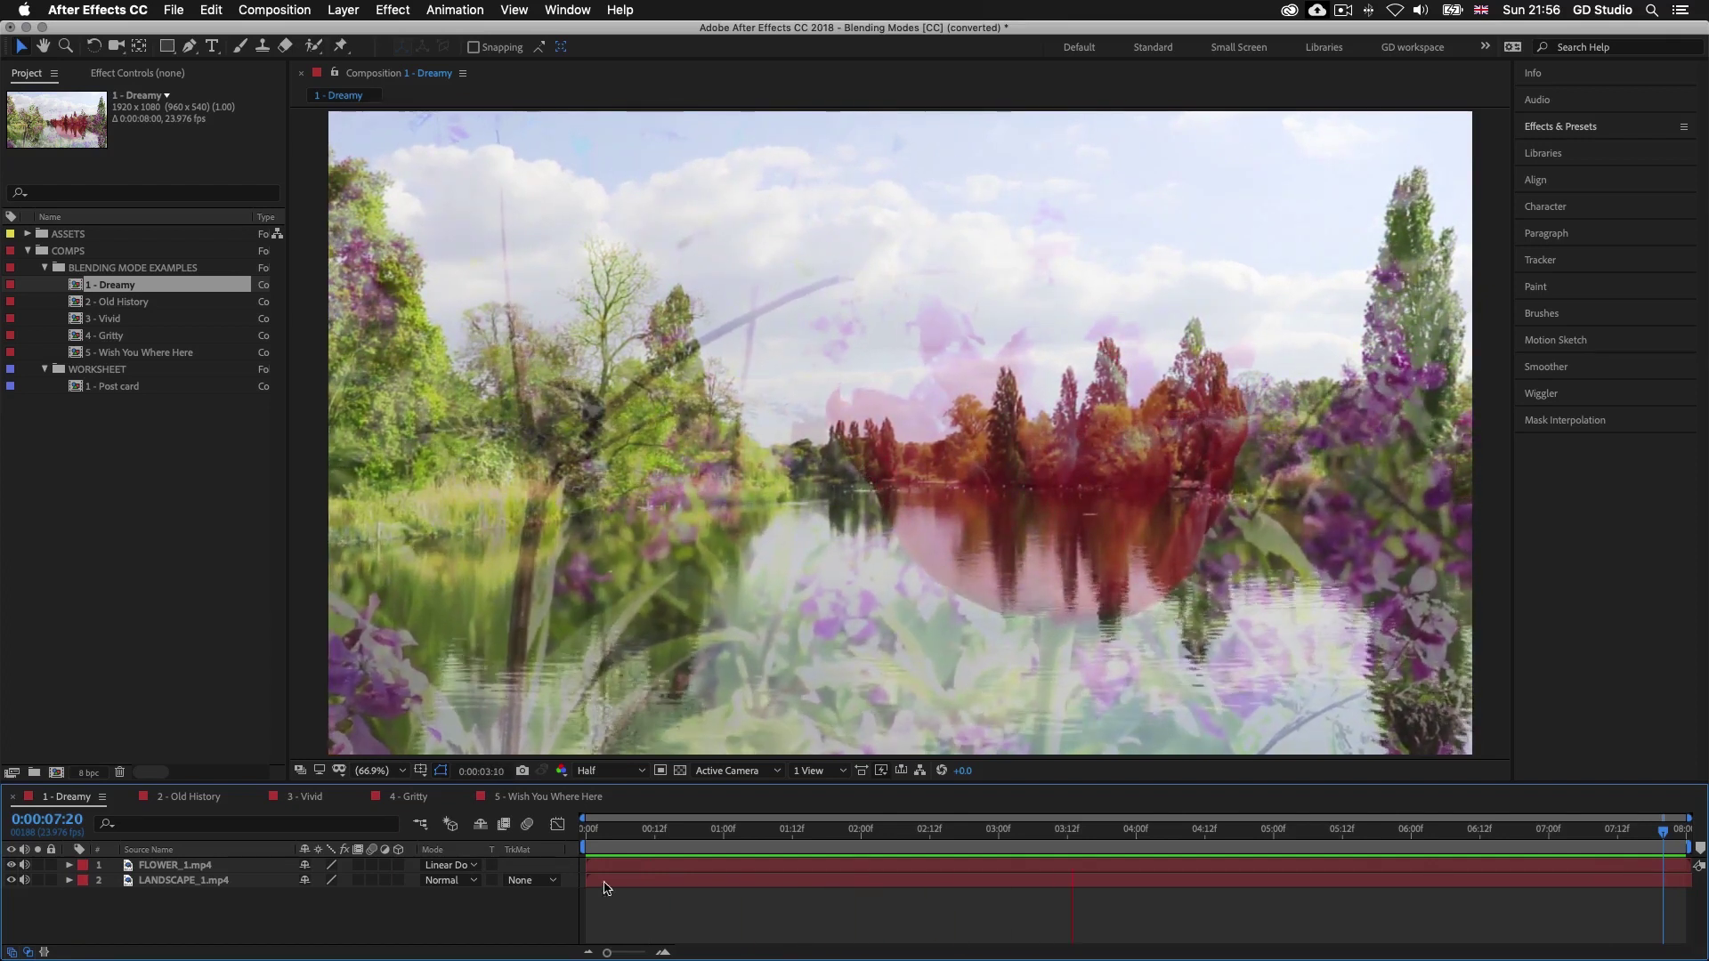
Back in After Effects, look through the blending modes available for the FLOWER_1.mp4 layer without changing the mode
{"action": "left_click", "coordinate": [471, 868]}
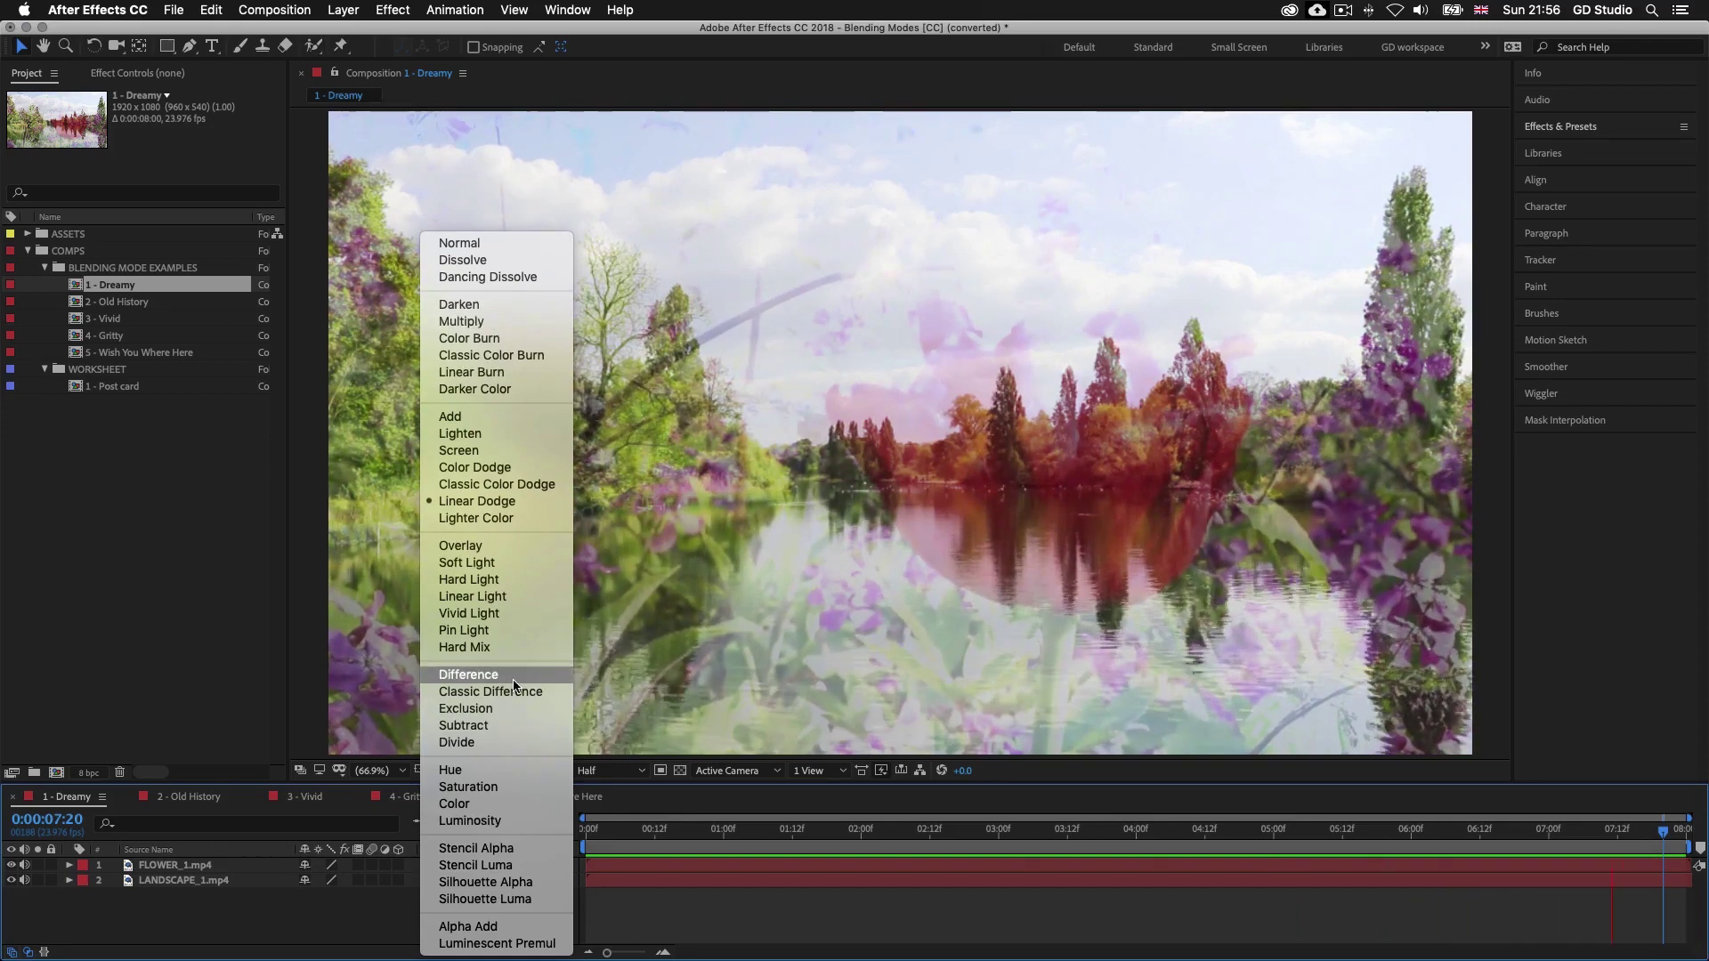
{"action": "left_click", "coordinate": [705, 915]}
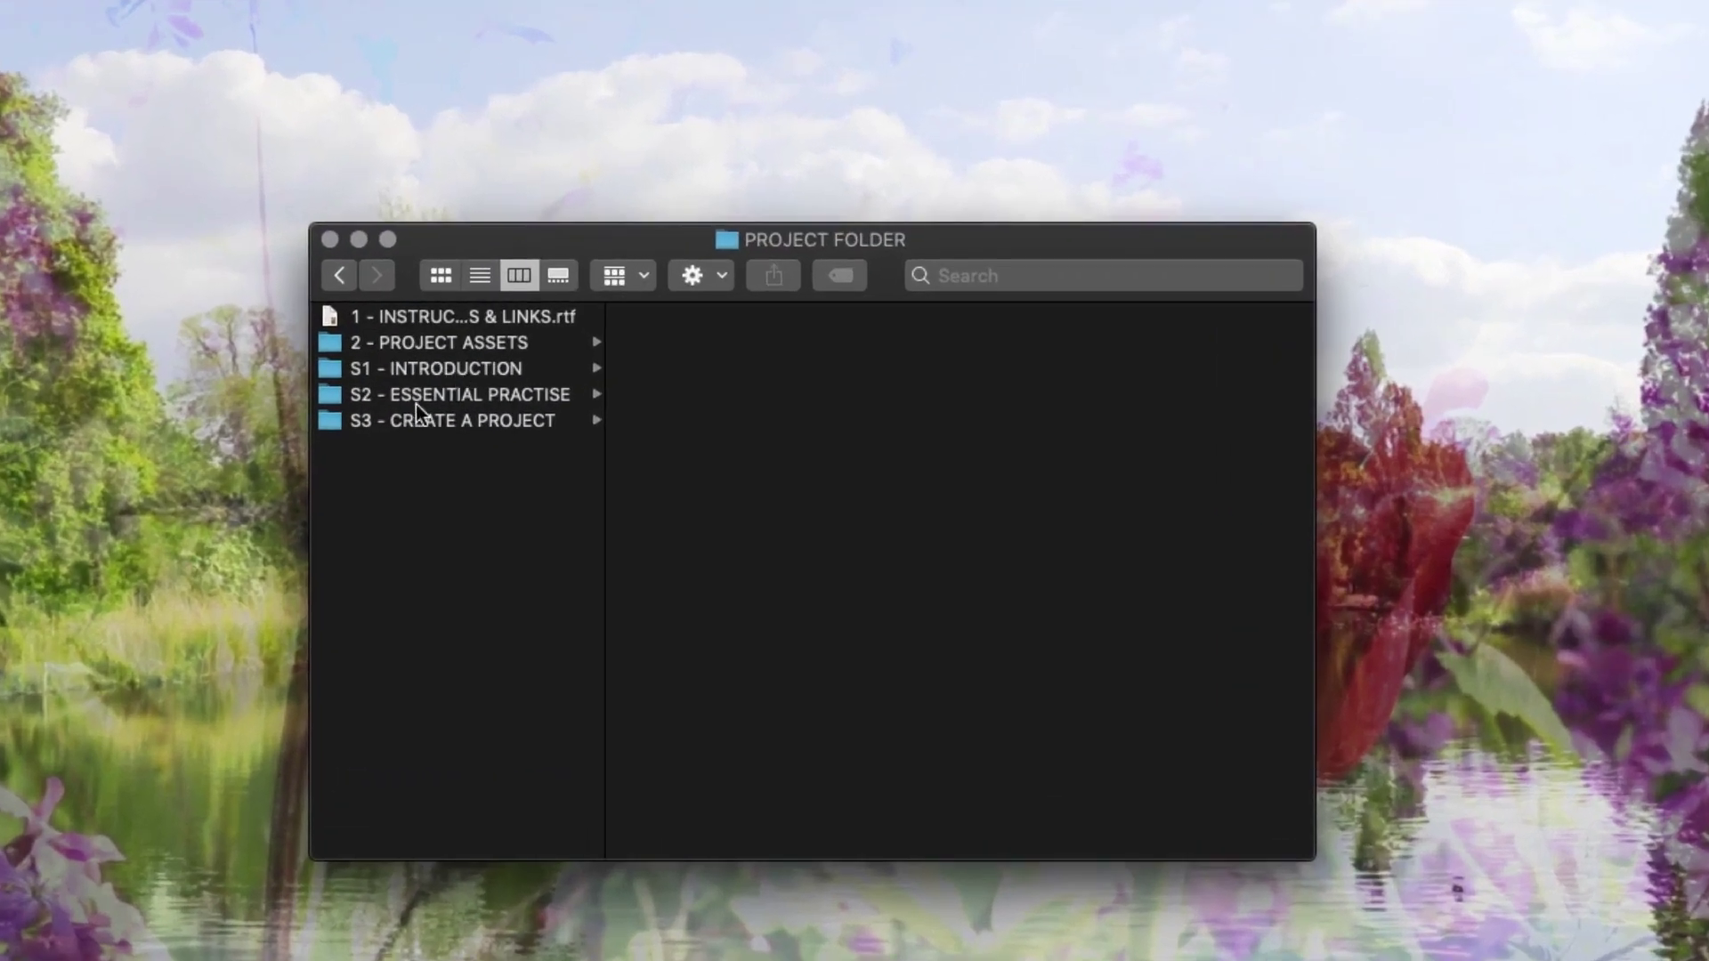
In Finder, locate Blending Modes [CC].aep in the CC subfolder of 23 - Blending Modes, within S2 - ESSENTIAL PRACTISE
{"action": "left_click", "coordinate": [413, 394]}
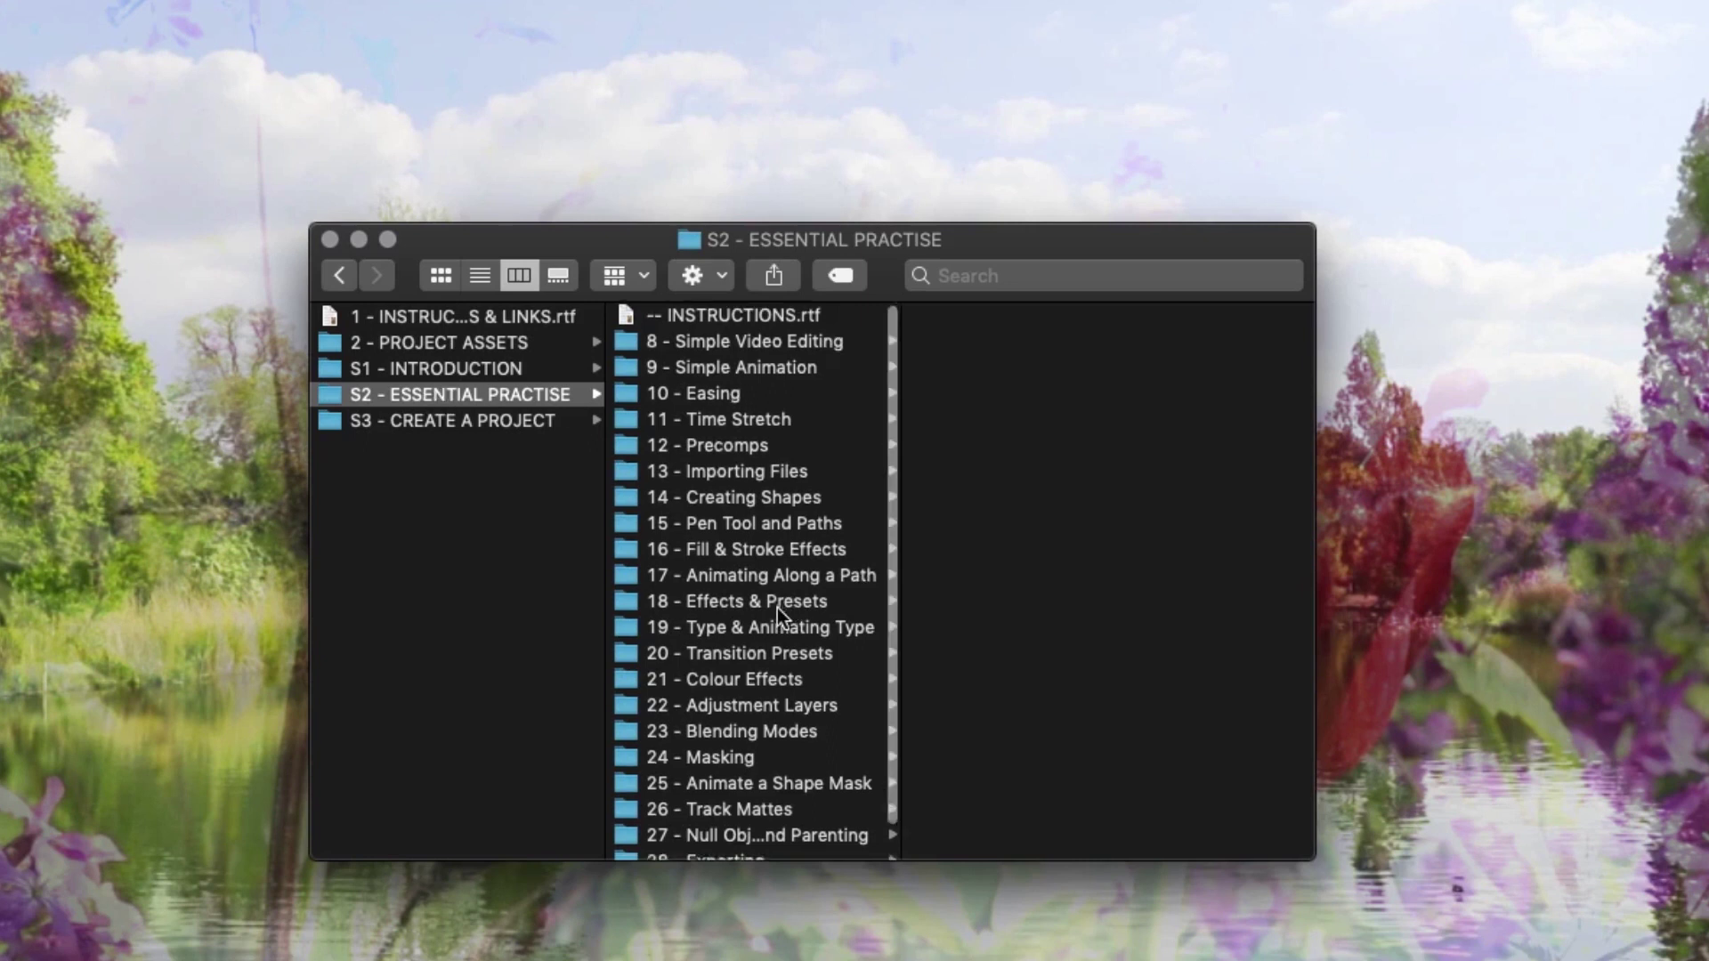
{"action": "scroll", "coordinate": [777, 607], "scroll_direction": "down", "scroll_amount": 1}
{"action": "left_click", "coordinate": [728, 716]}
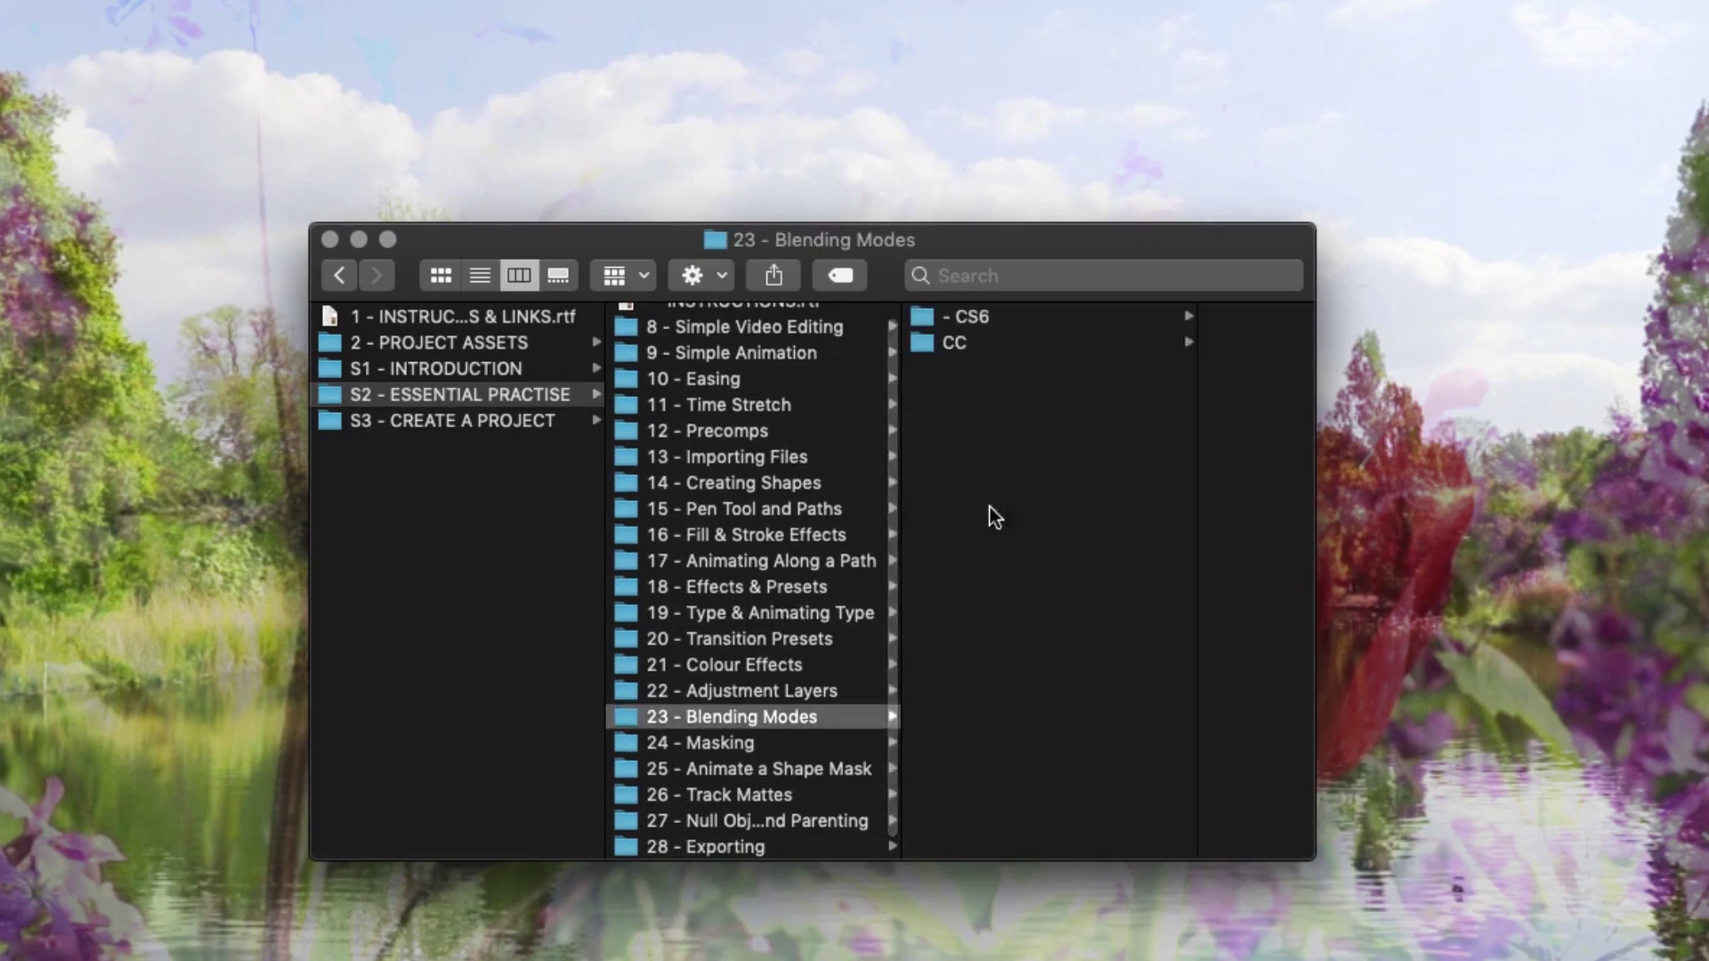
{"action": "left_click", "coordinate": [992, 344]}
{"action": "left_click", "coordinate": [1090, 319]}
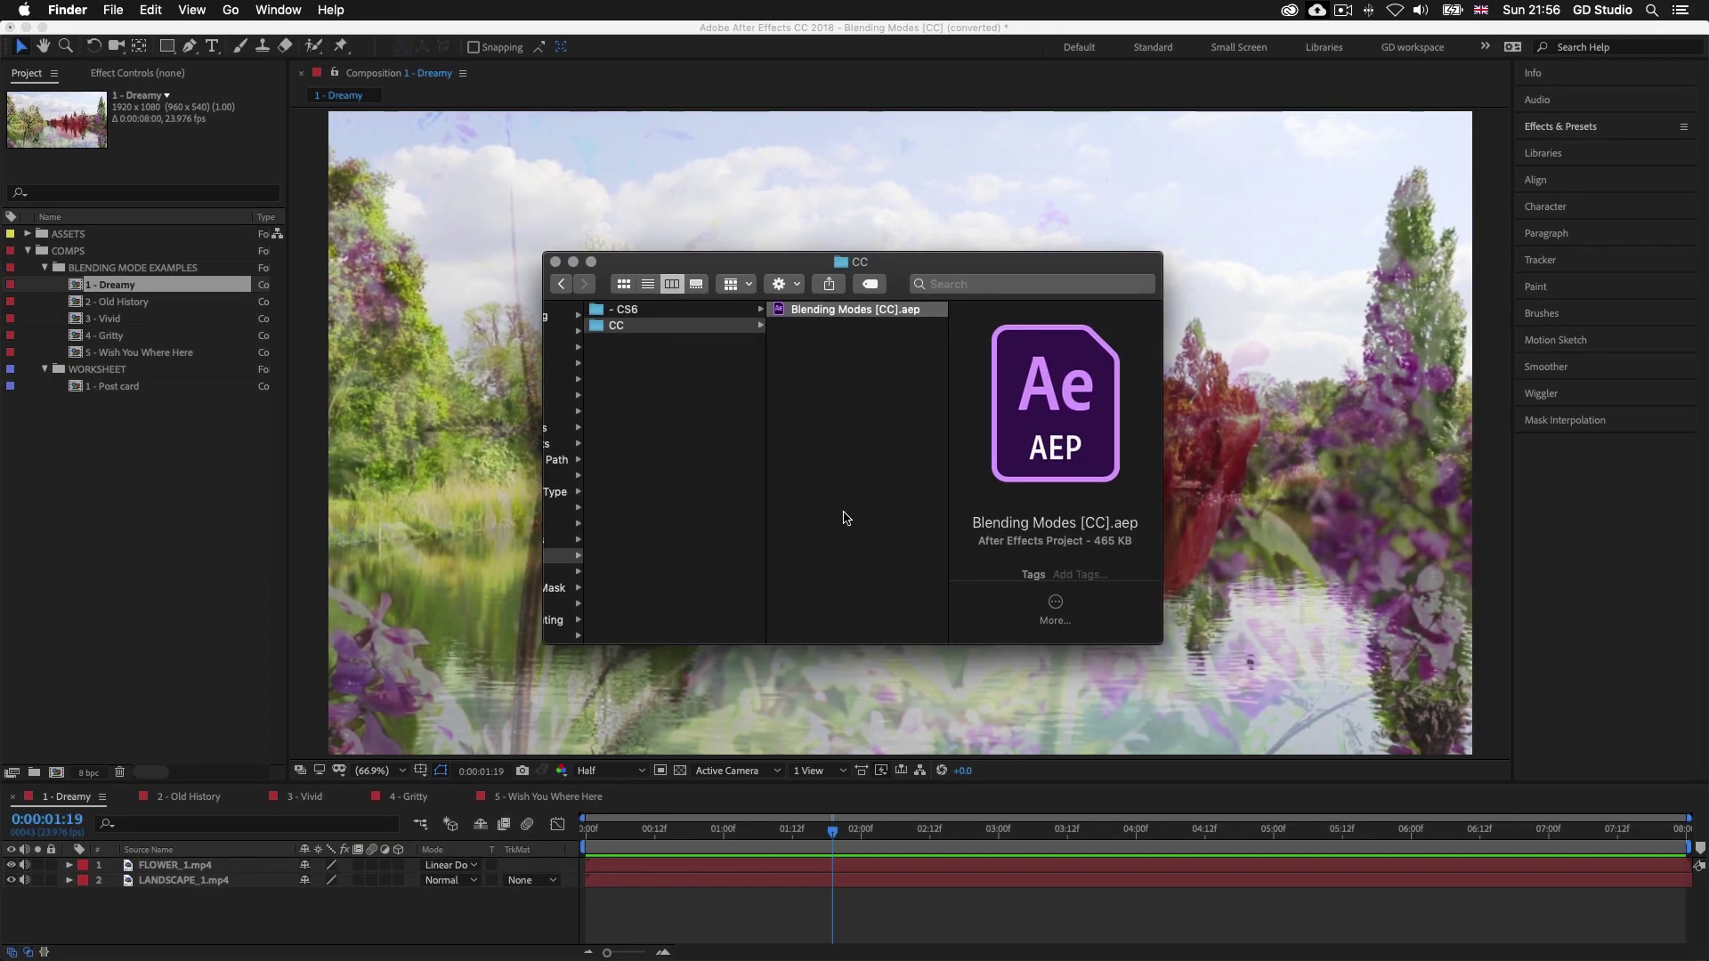
{"action": "scroll", "coordinate": [845, 517], "scroll_direction": "left", "scroll_amount": 6}
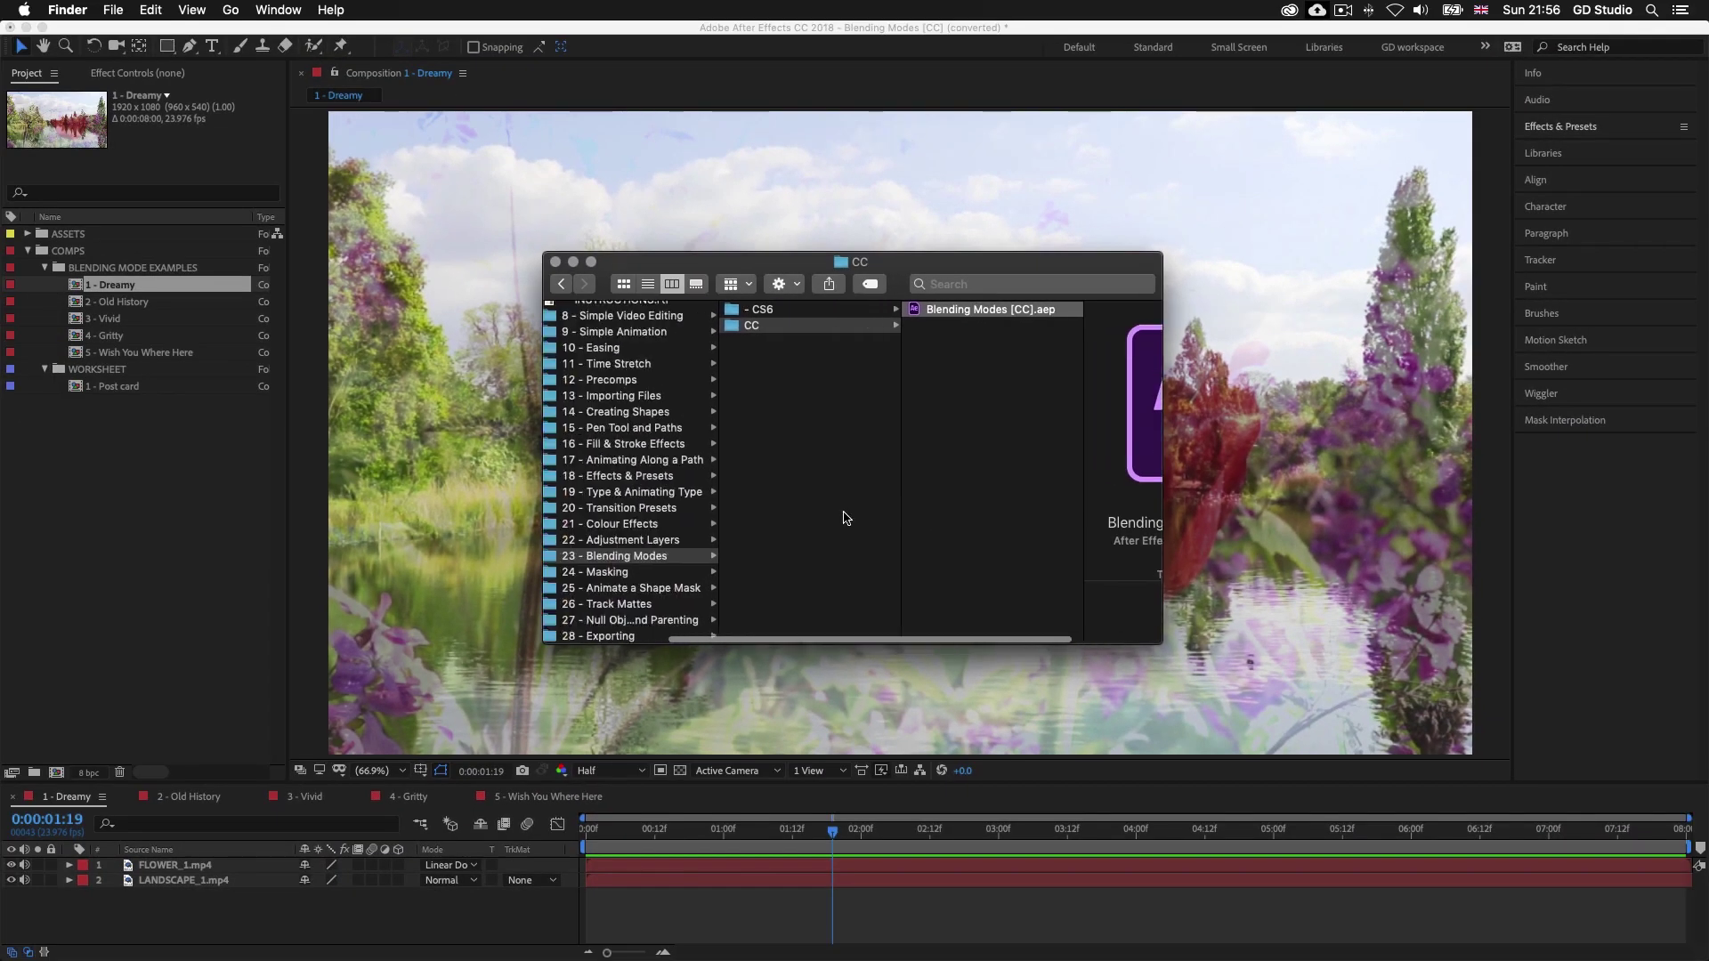
{"action": "left_click", "coordinate": [656, 496]}
{"action": "left_click", "coordinate": [1252, 480]}
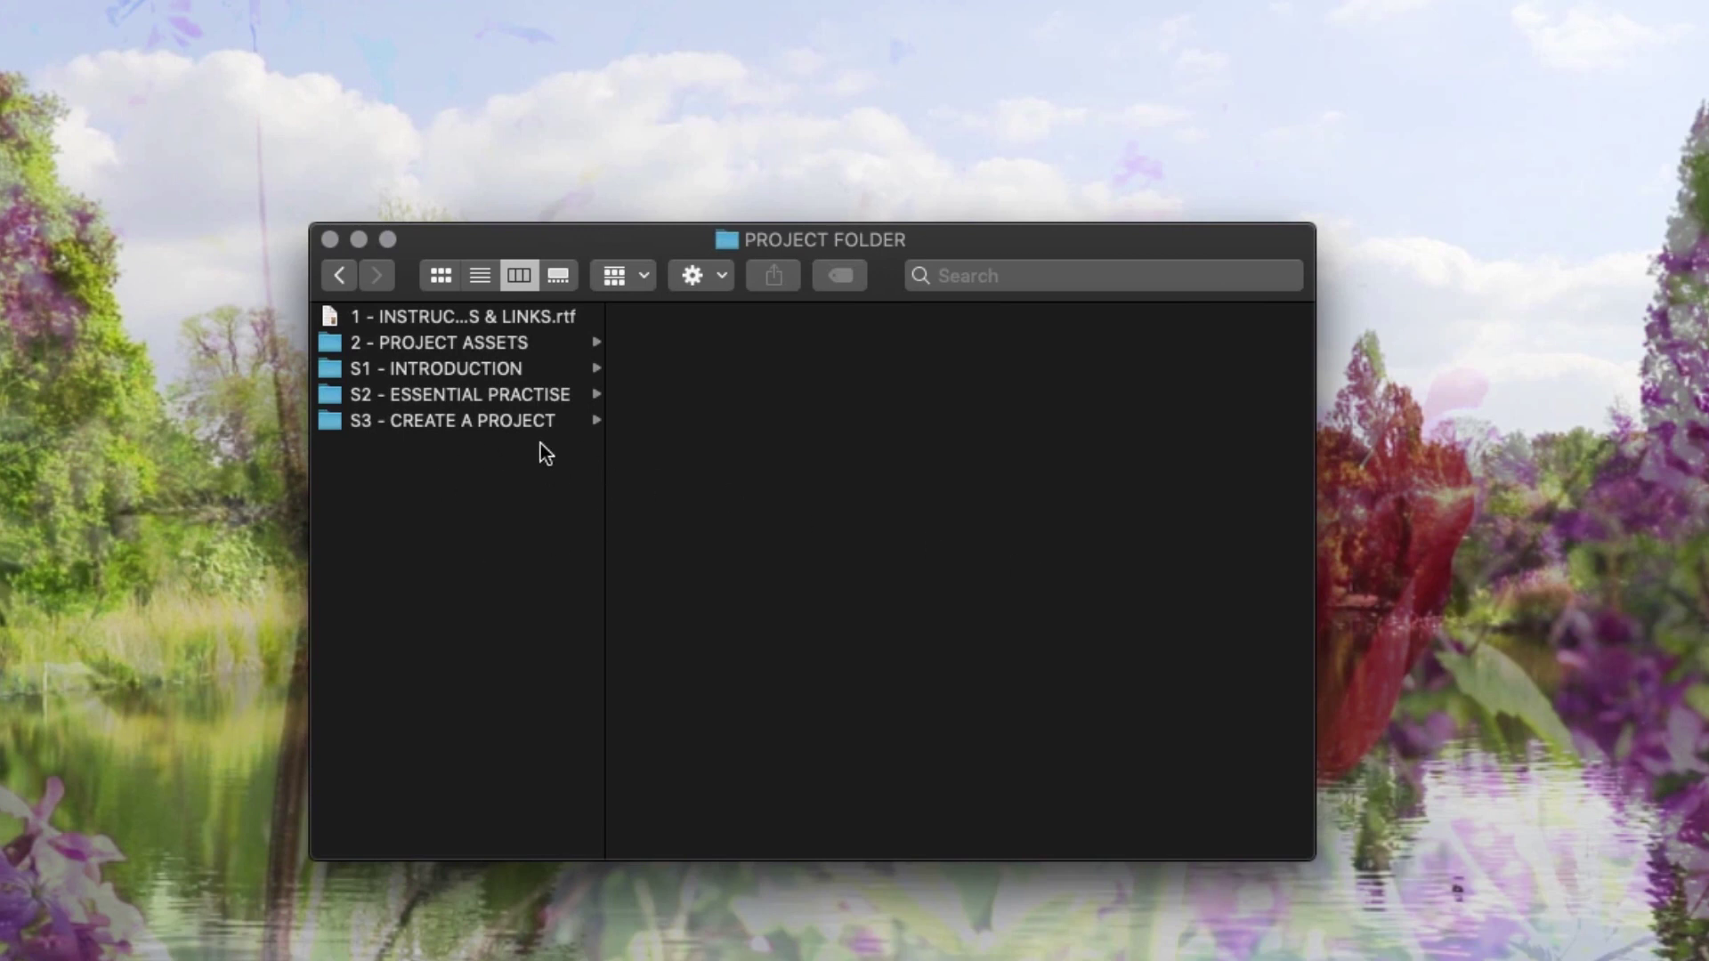
Browse the project folder again from S2 - ESSENTIAL PRACTISE to the CC Blending Modes project file and return to After Effects
{"action": "left_click", "coordinate": [436, 395]}
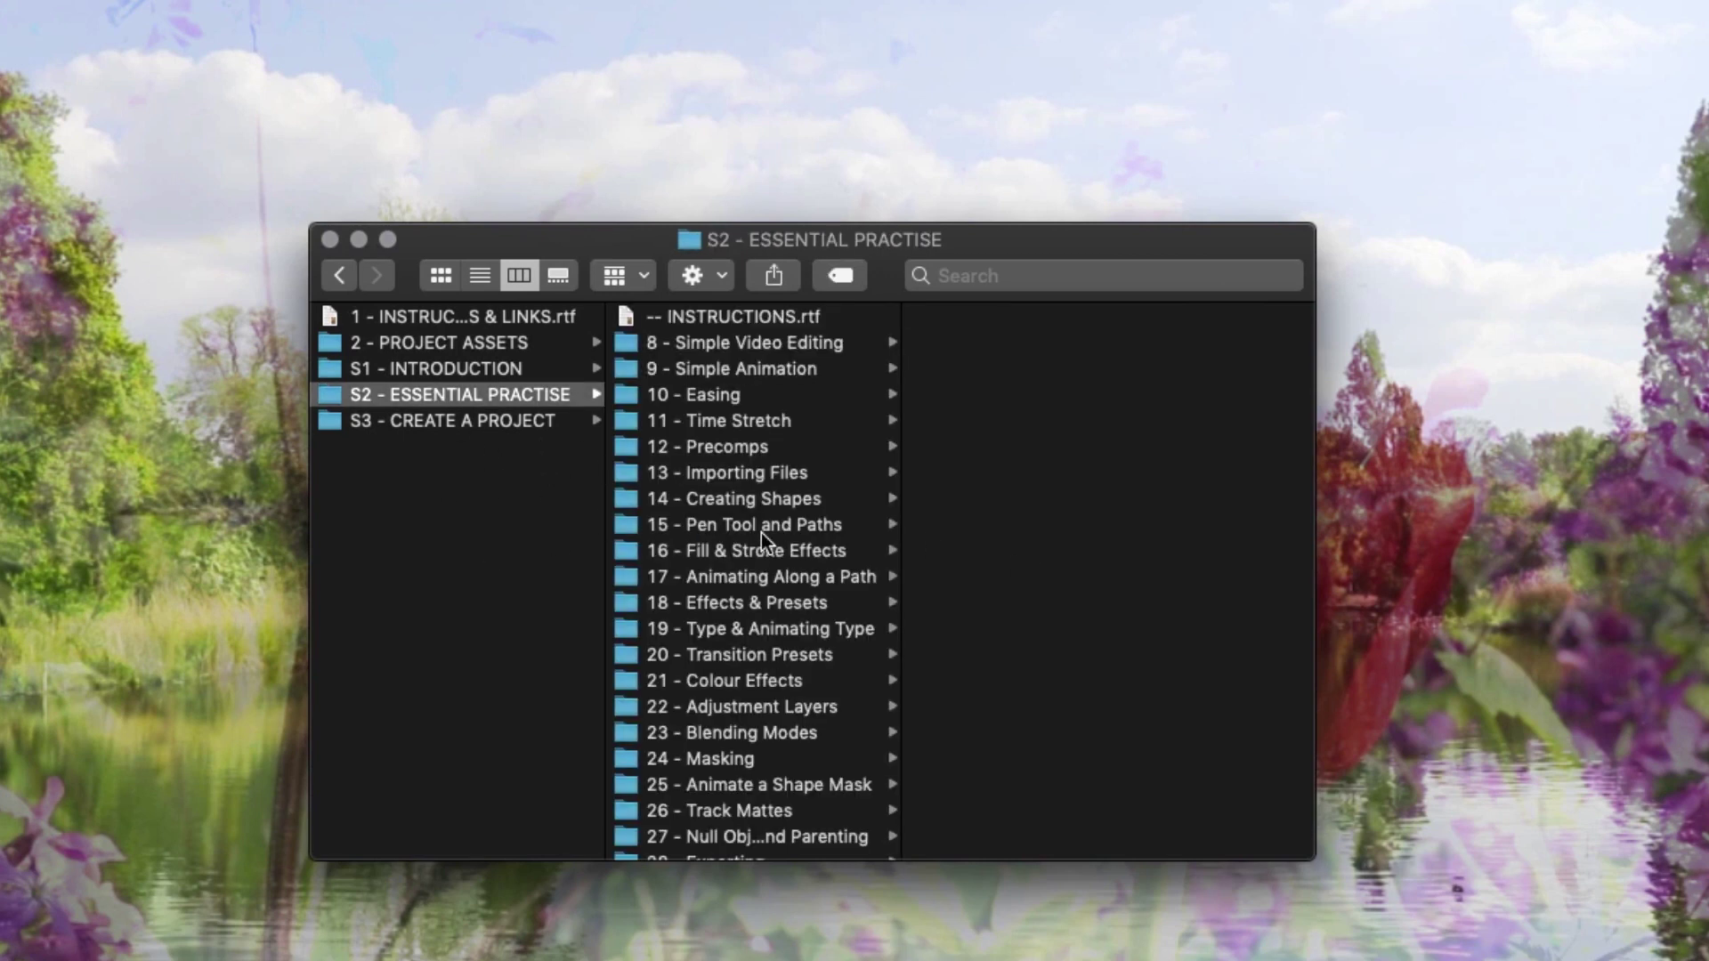
{"action": "scroll", "coordinate": [801, 578], "scroll_direction": "down", "scroll_amount": 1}
{"action": "left_click", "coordinate": [729, 711]}
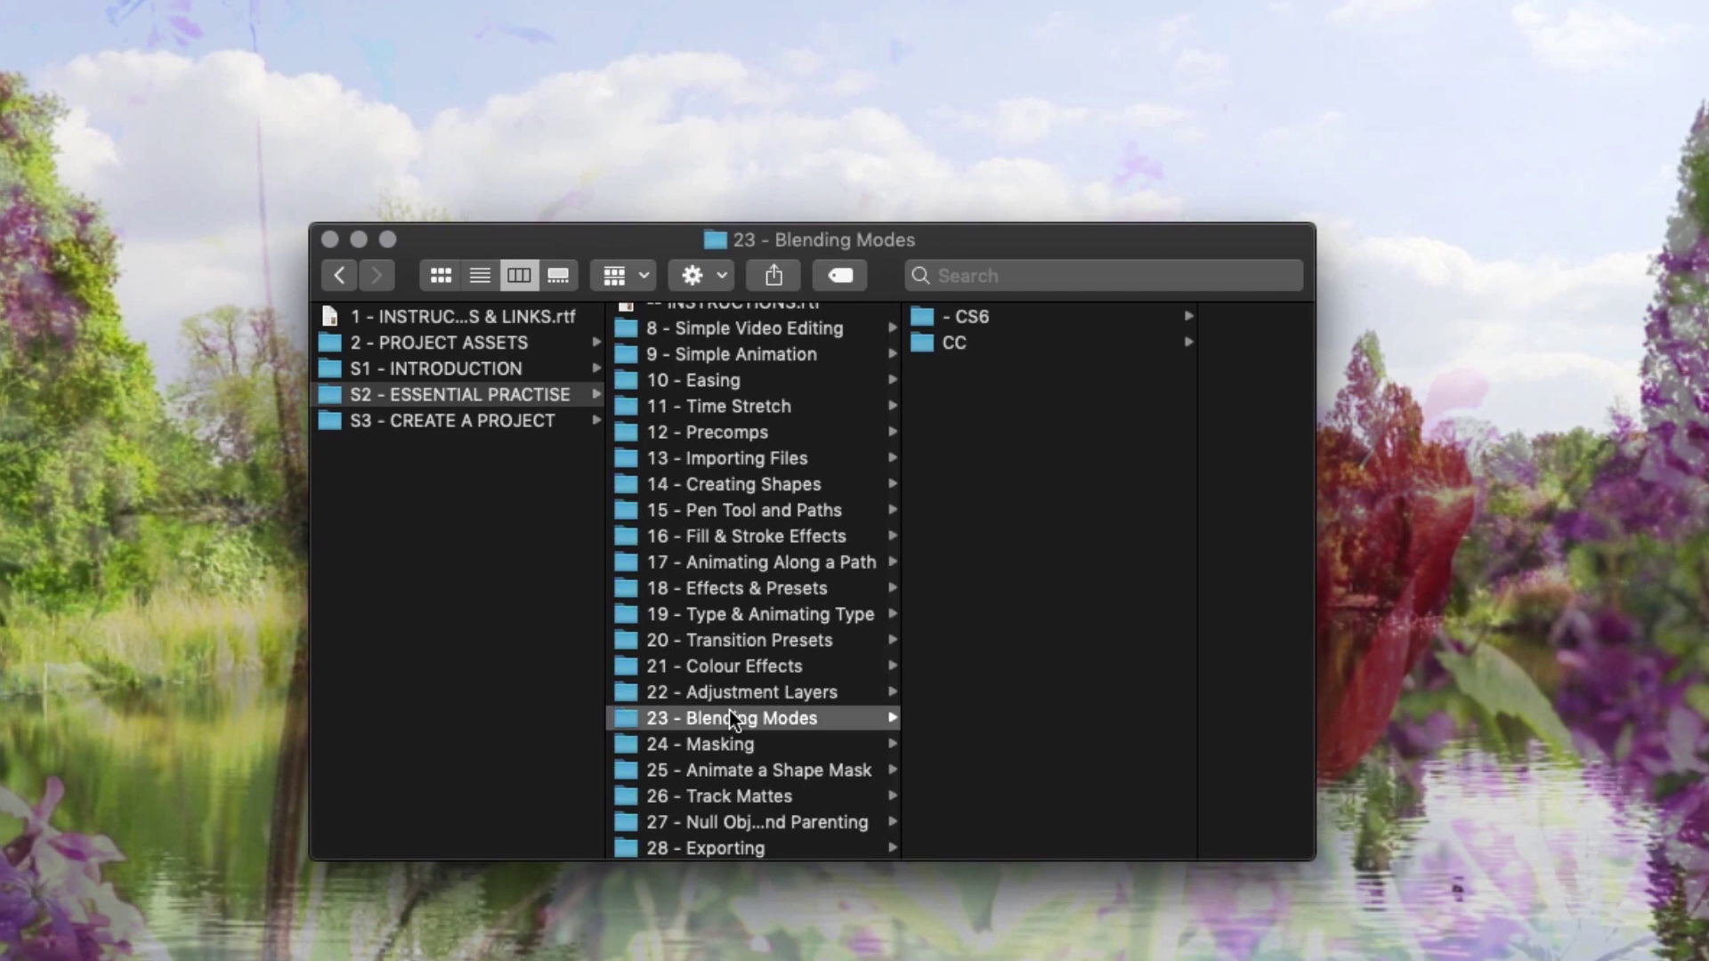
{"action": "left_click", "coordinate": [1027, 342]}
{"action": "left_click", "coordinate": [1144, 323]}
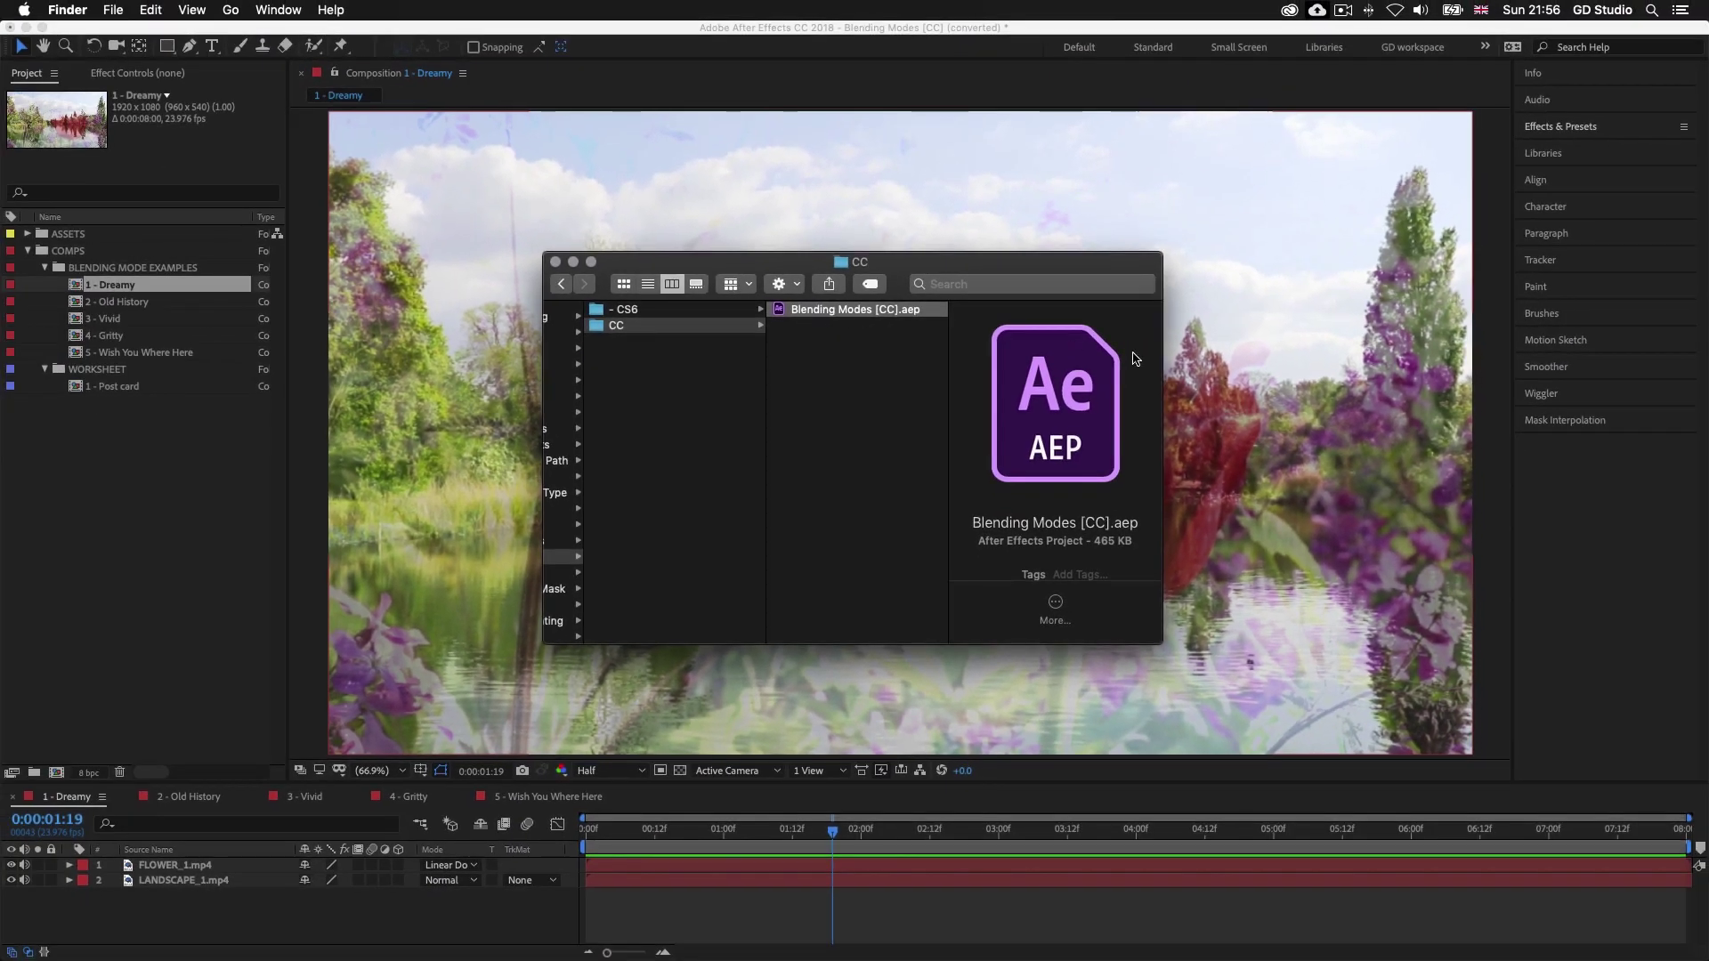
{"action": "left_click", "coordinate": [1276, 365]}
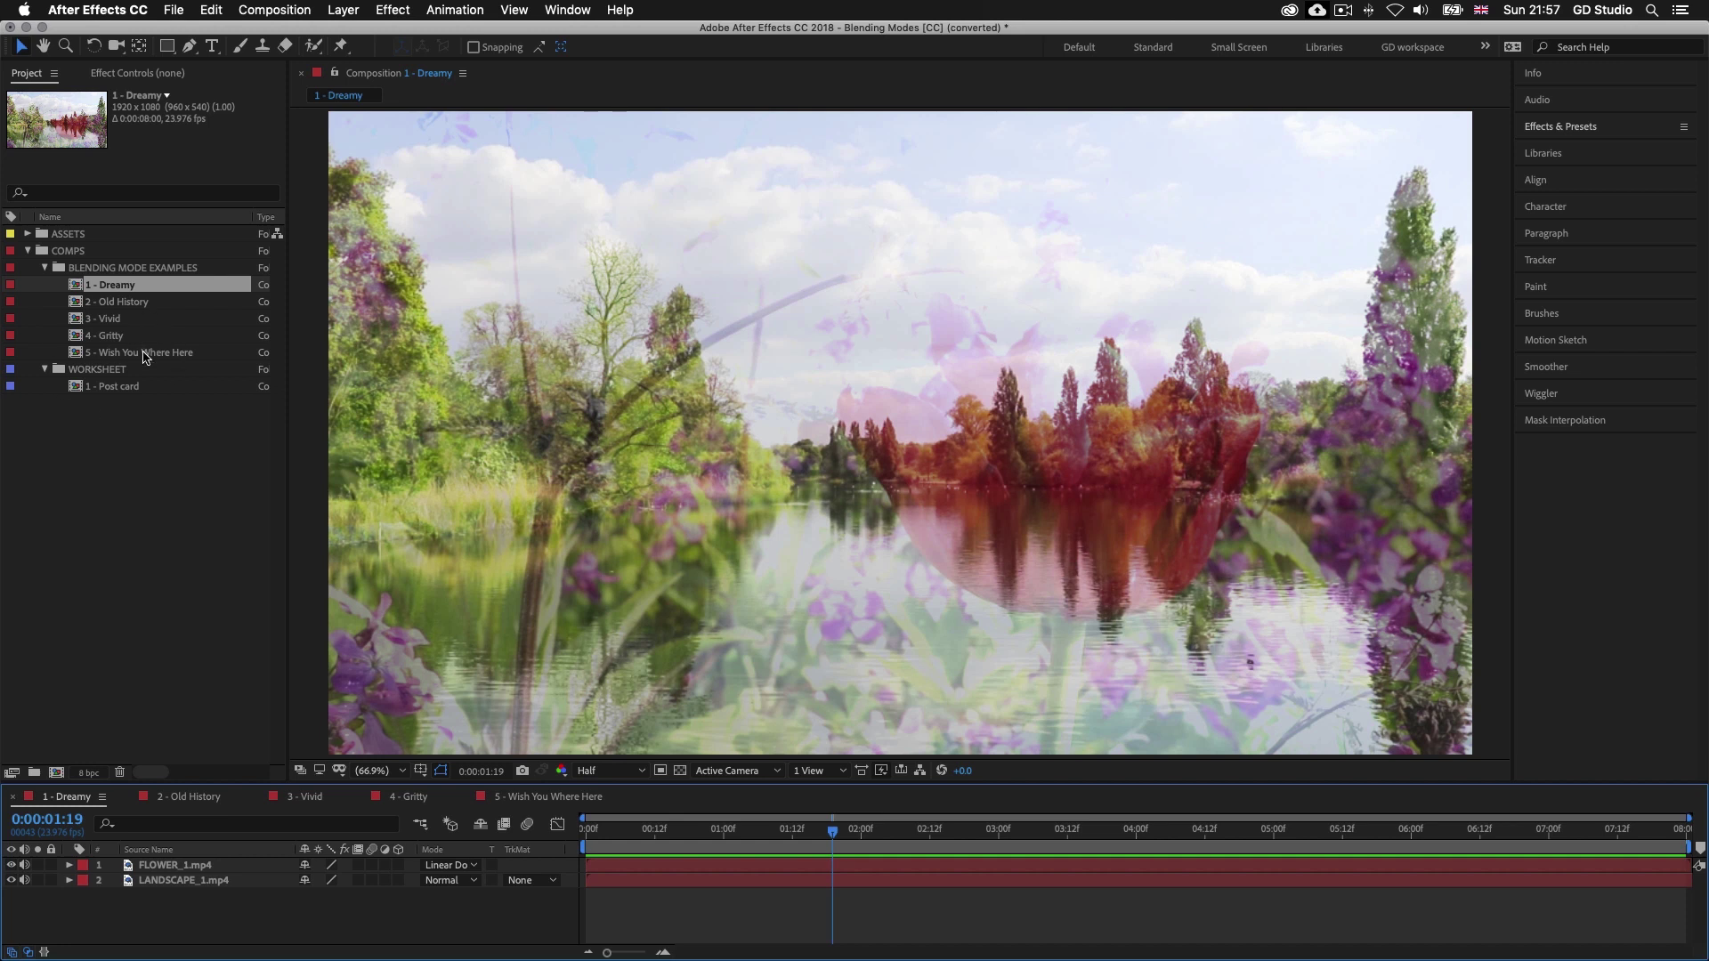
Examine the BLENDING MODE EXAMPLES and WORKSHEET composition folders in the project
{"action": "left_click", "coordinate": [114, 268]}
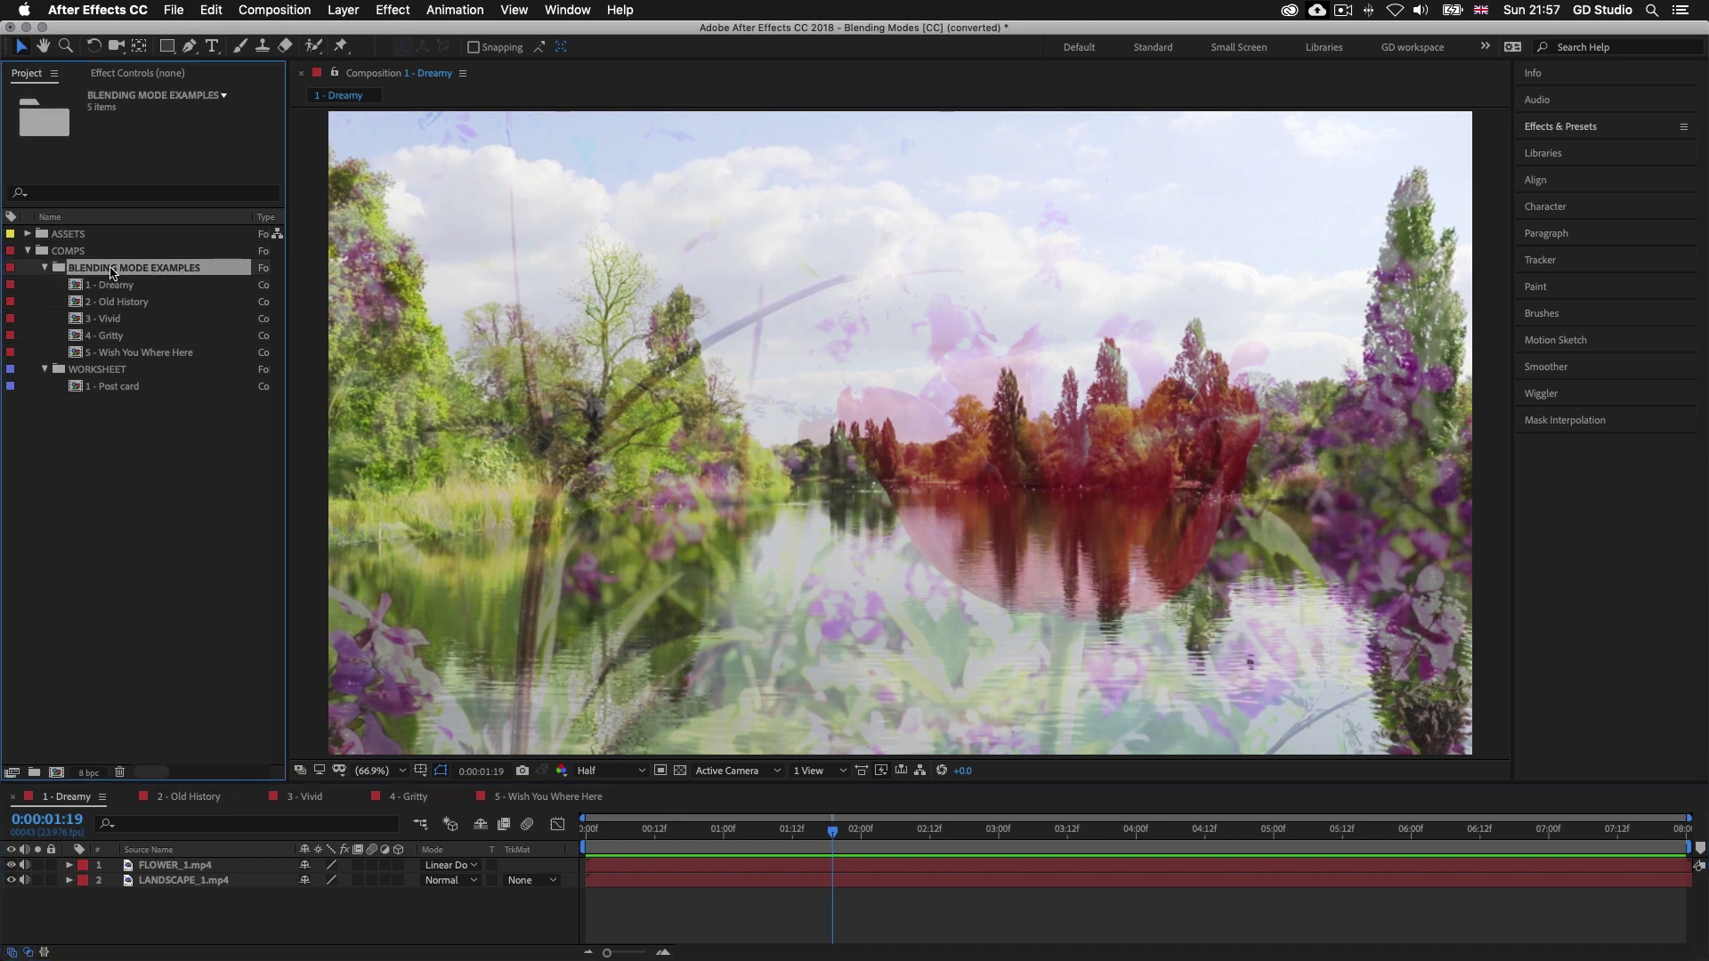
{"action": "left_click", "coordinate": [99, 372]}
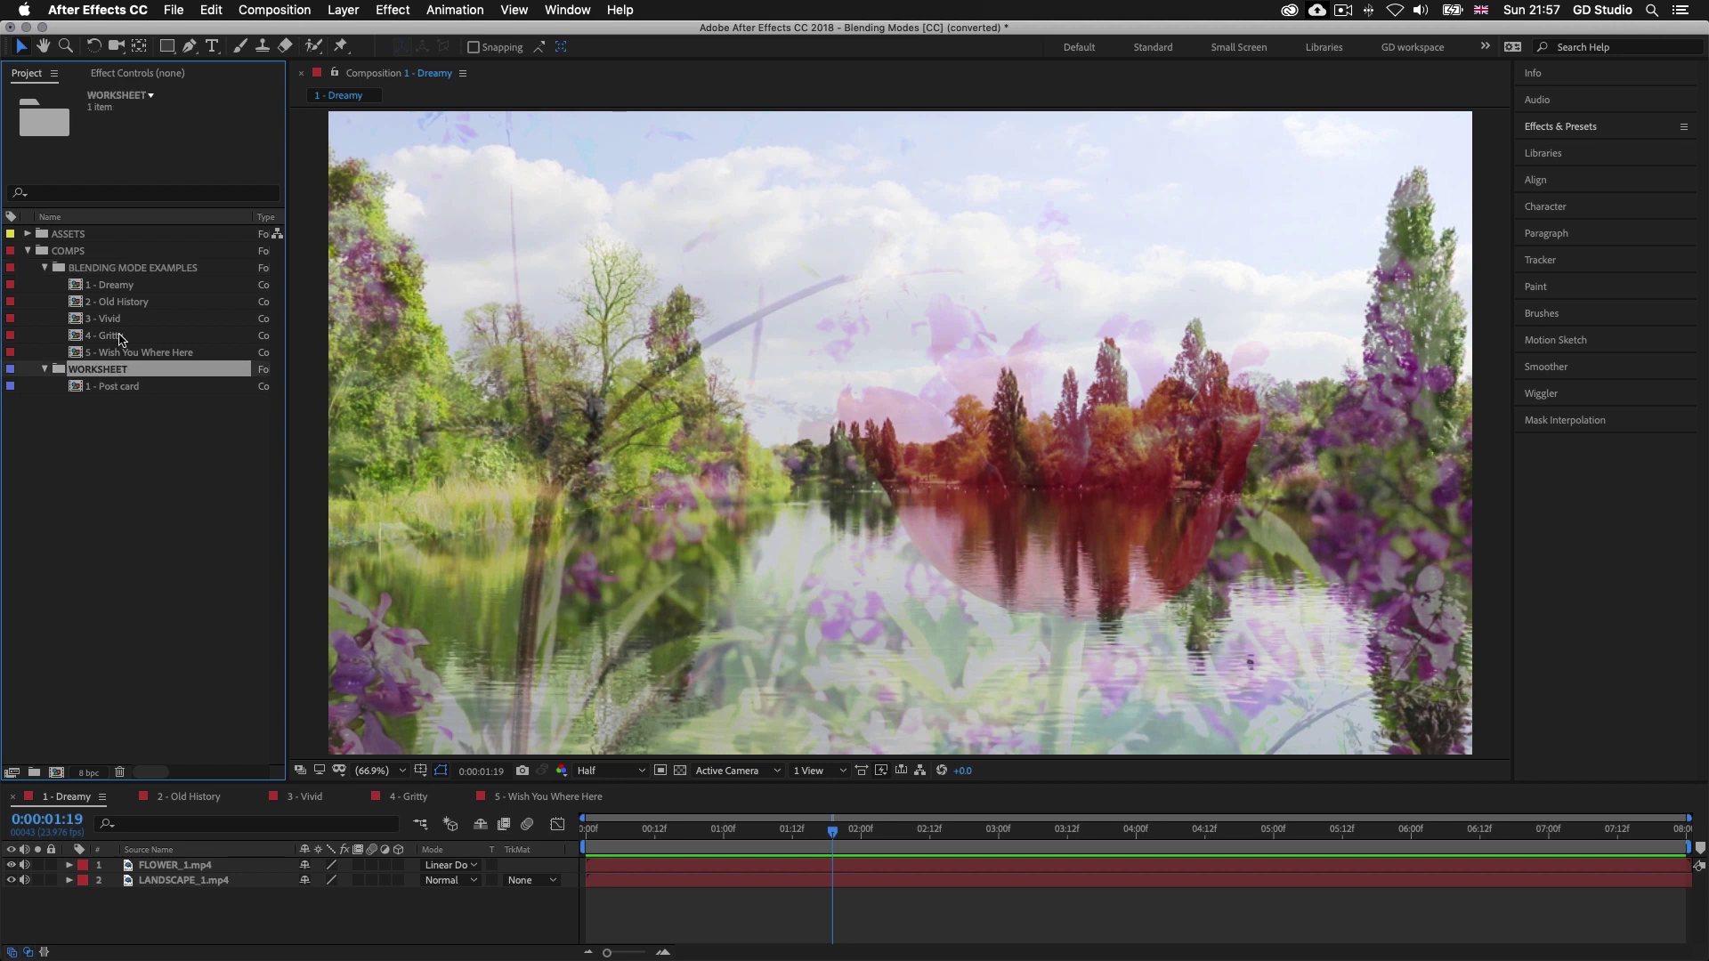
{"action": "left_click", "coordinate": [147, 268]}
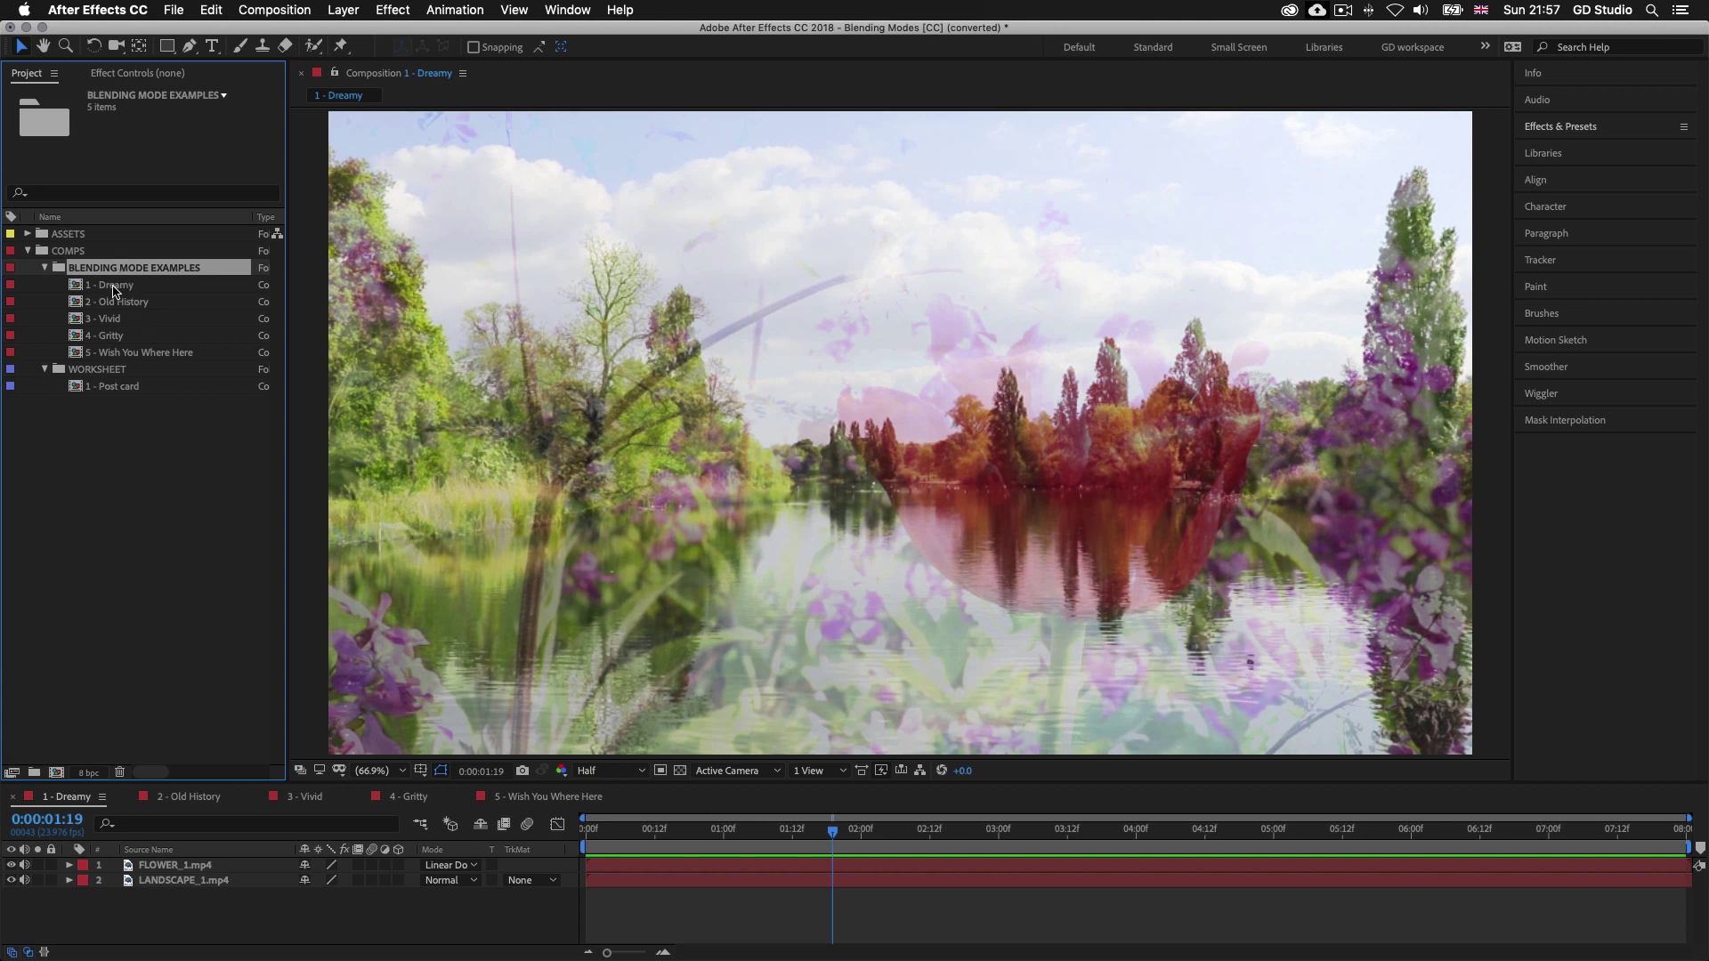
Select the 1 - Dreamy composition and preview it from the start of its timeline
{"action": "left_click", "coordinate": [114, 287]}
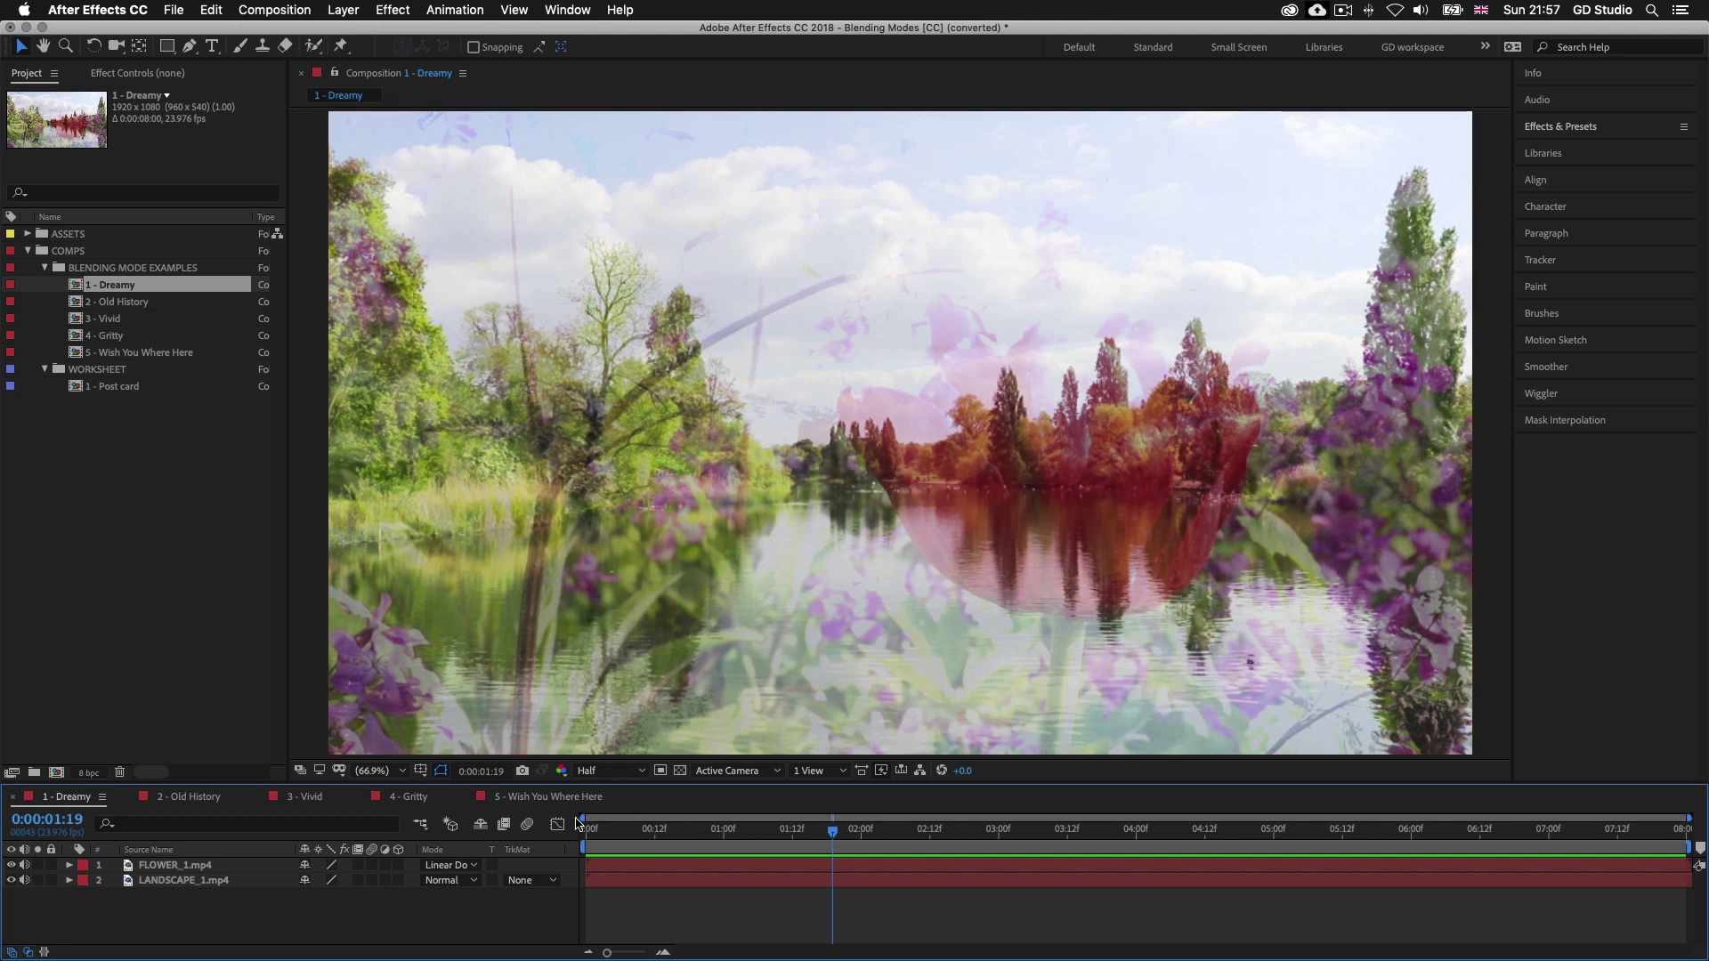
{"action": "left_click_drag", "start_coordinate": [631, 835], "coordinate": [585, 833]}
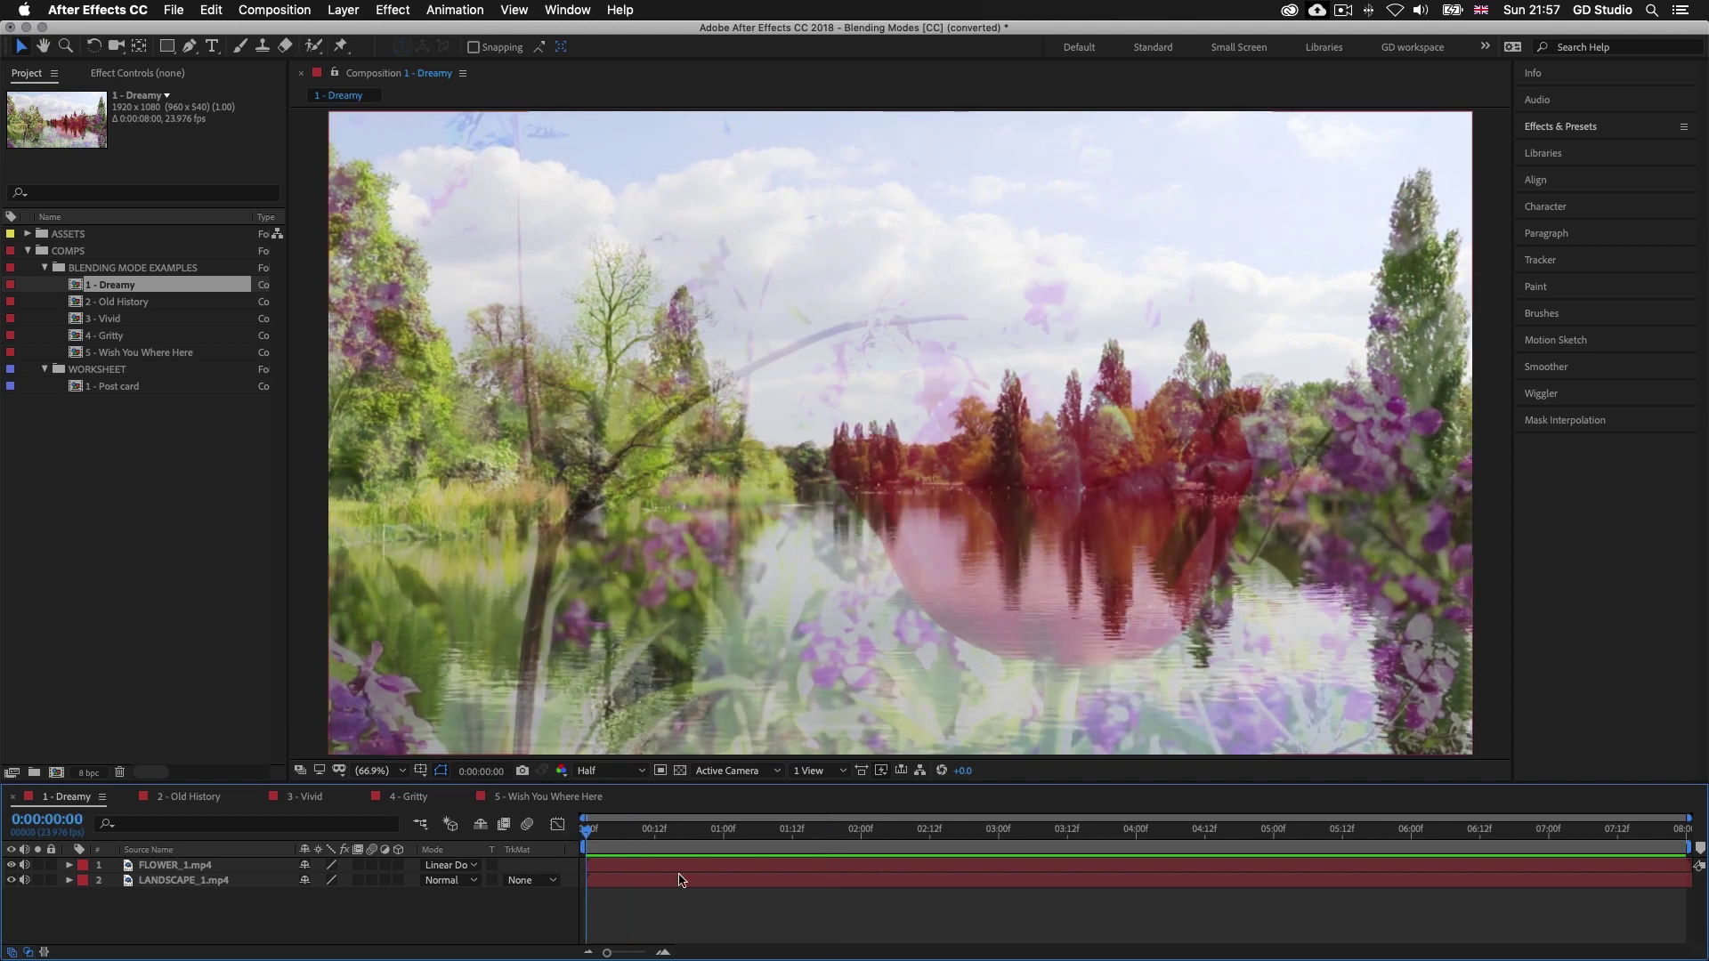
{"action": "key", "text": "space"}
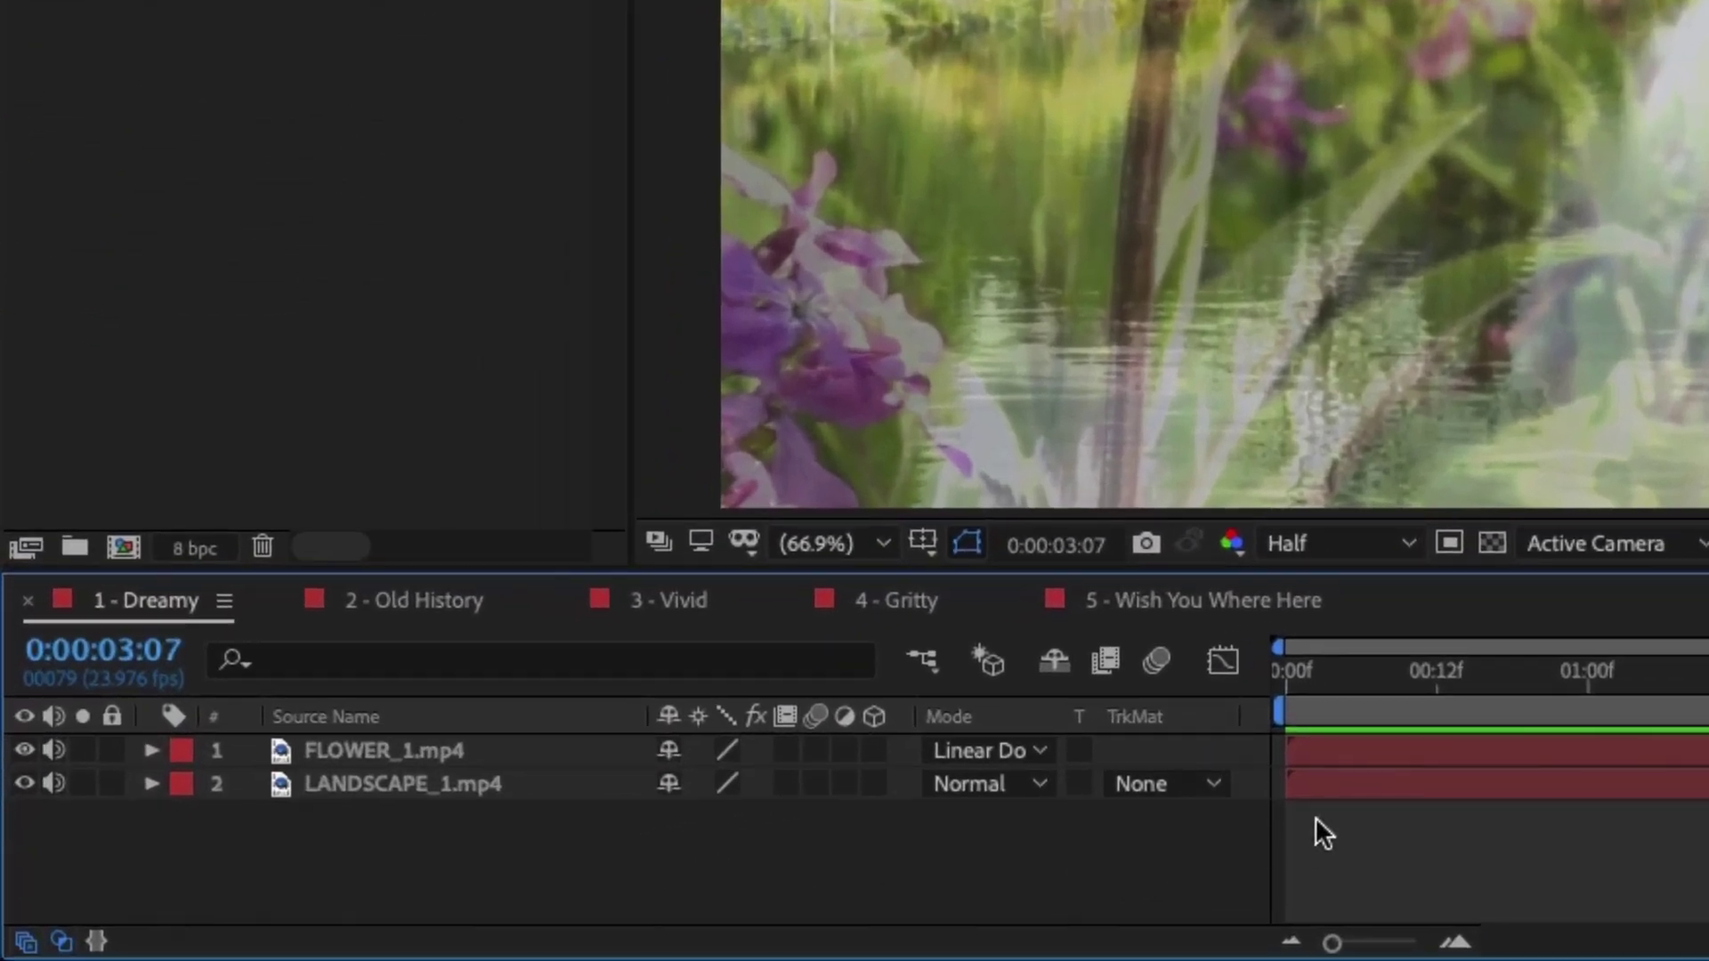
Select the FLOWER_1.mp4 layer above LANDSCAPE_1.mp4, check its blending mode options, and reveal its Opacity property
{"action": "left_click", "coordinate": [1354, 751]}
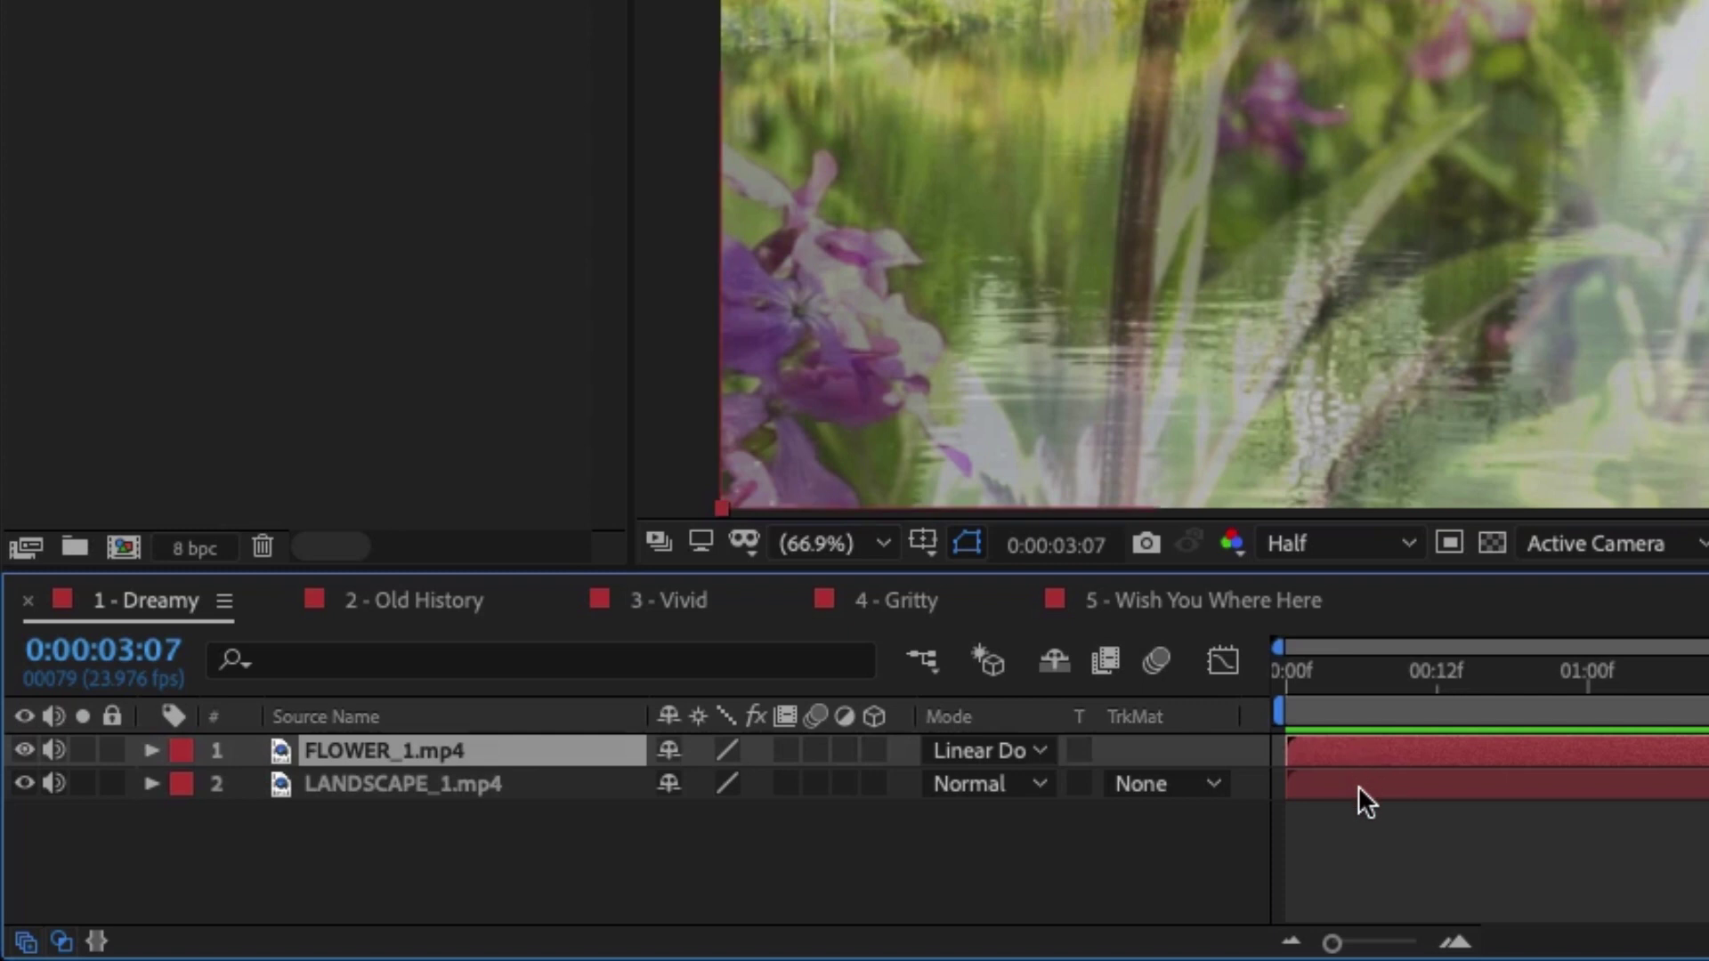
{"action": "left_click", "coordinate": [1358, 785]}
{"action": "left_click", "coordinate": [1354, 751]}
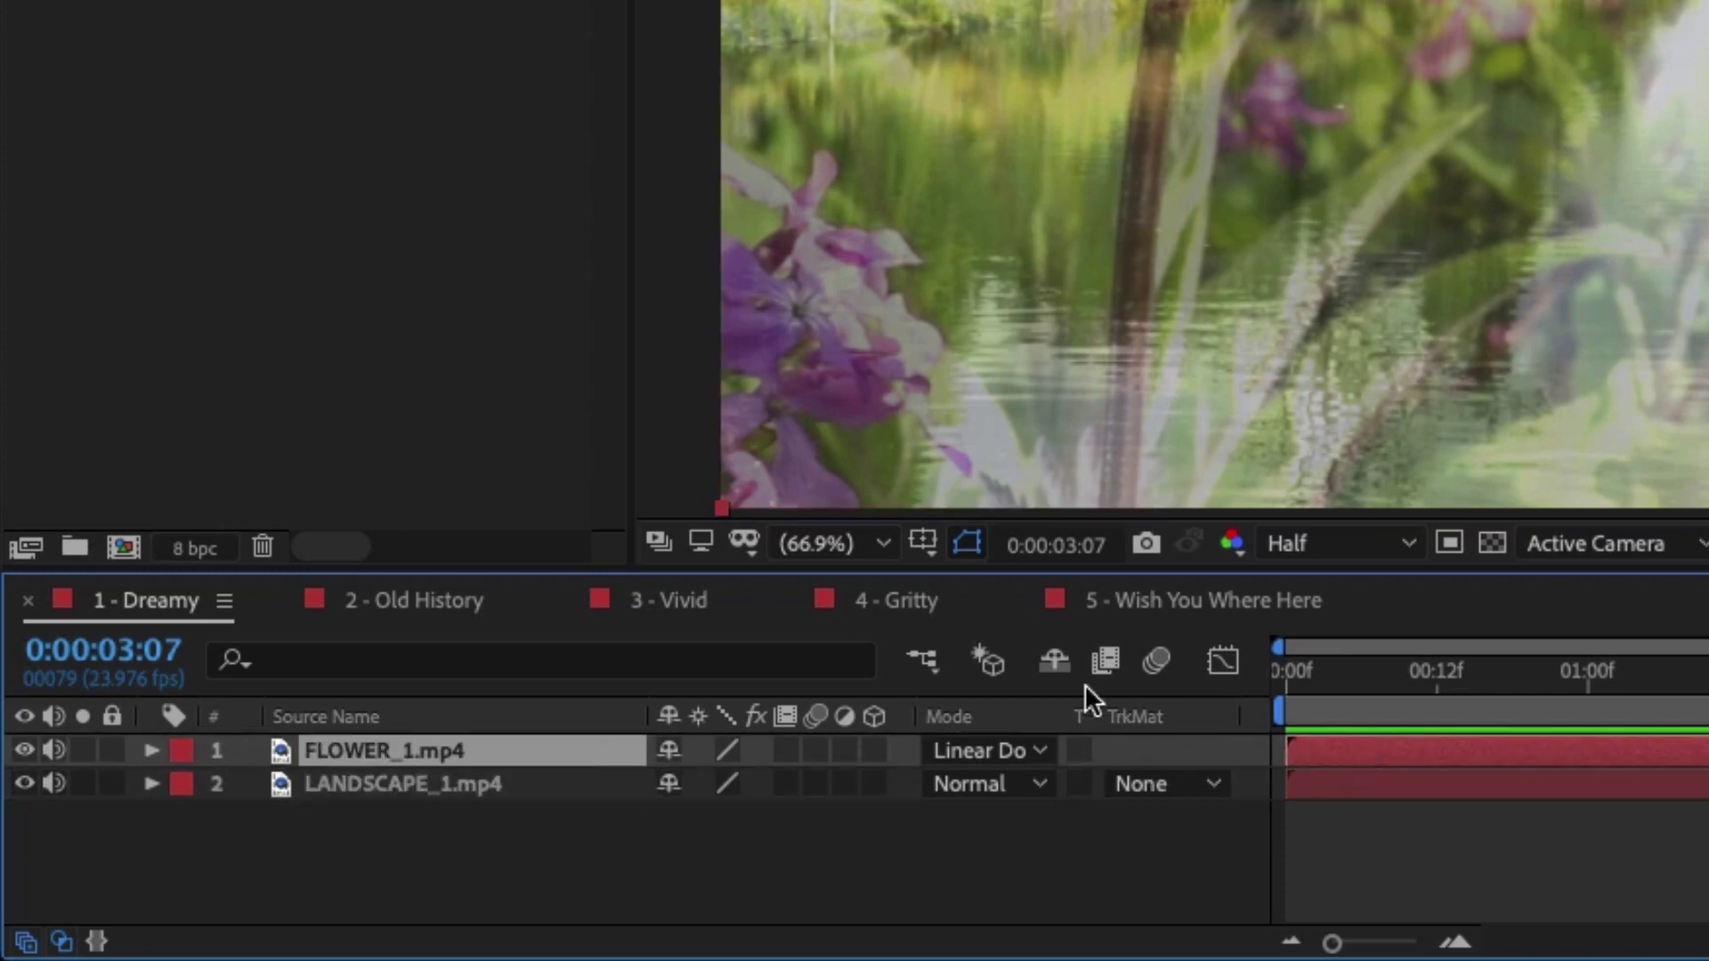
{"action": "left_click", "coordinate": [1037, 750]}
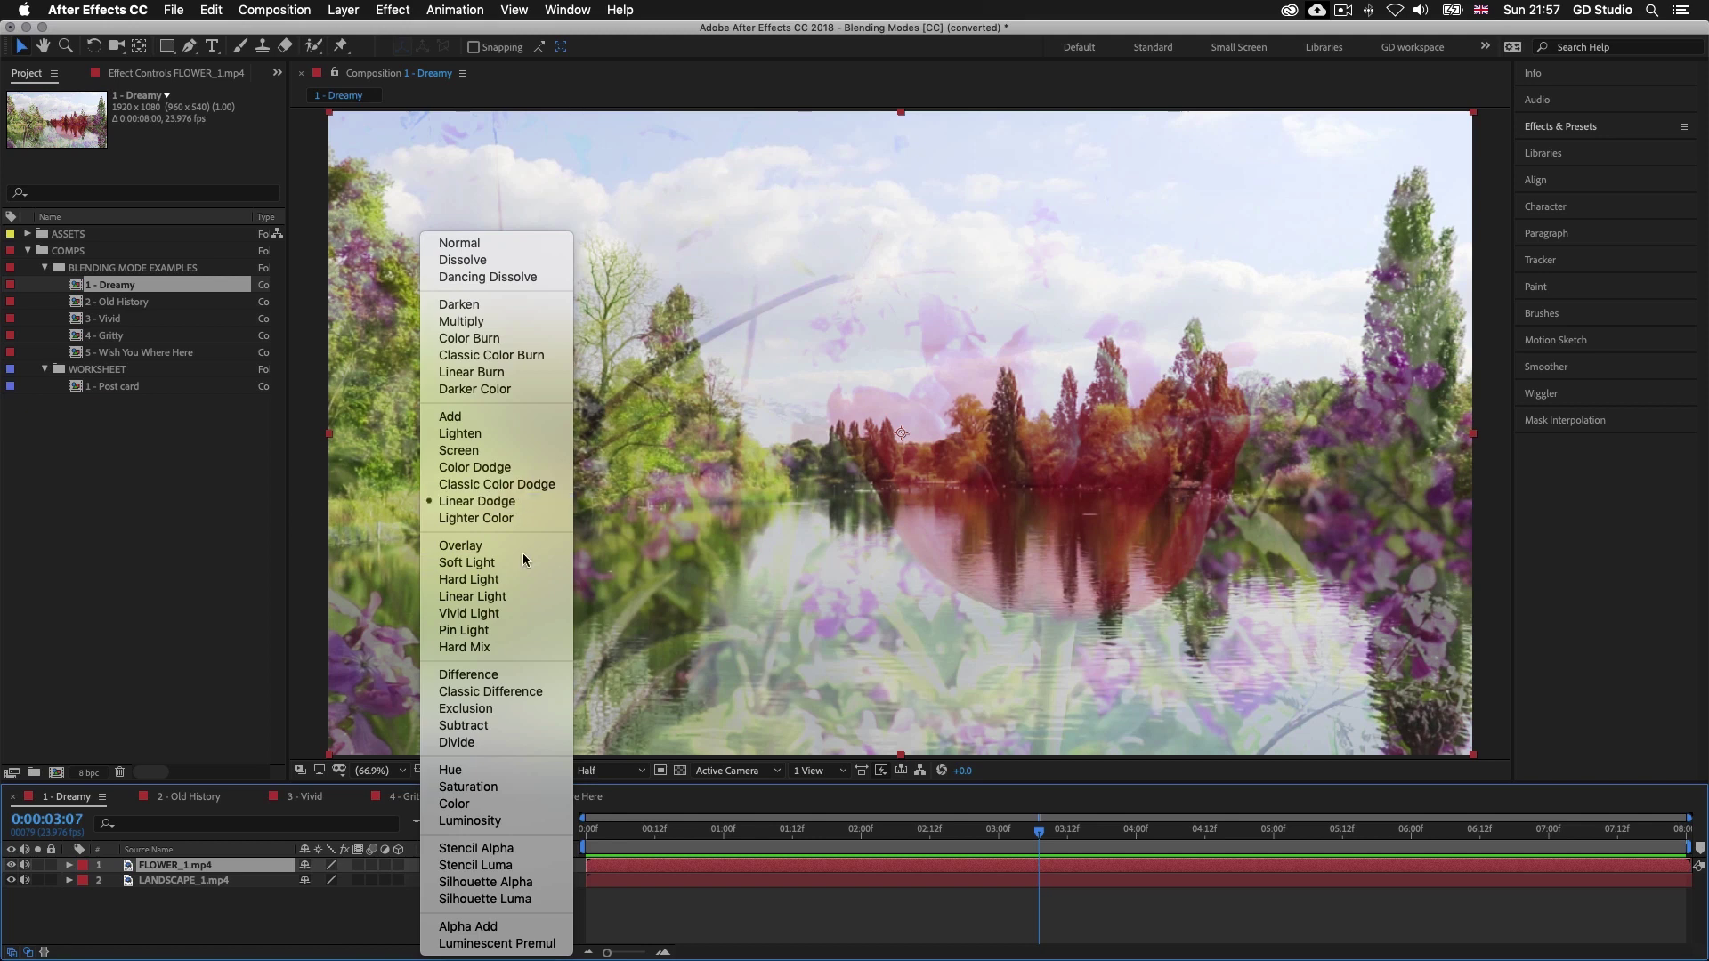
{"action": "left_click", "coordinate": [658, 868]}
{"action": "key", "text": "t"}
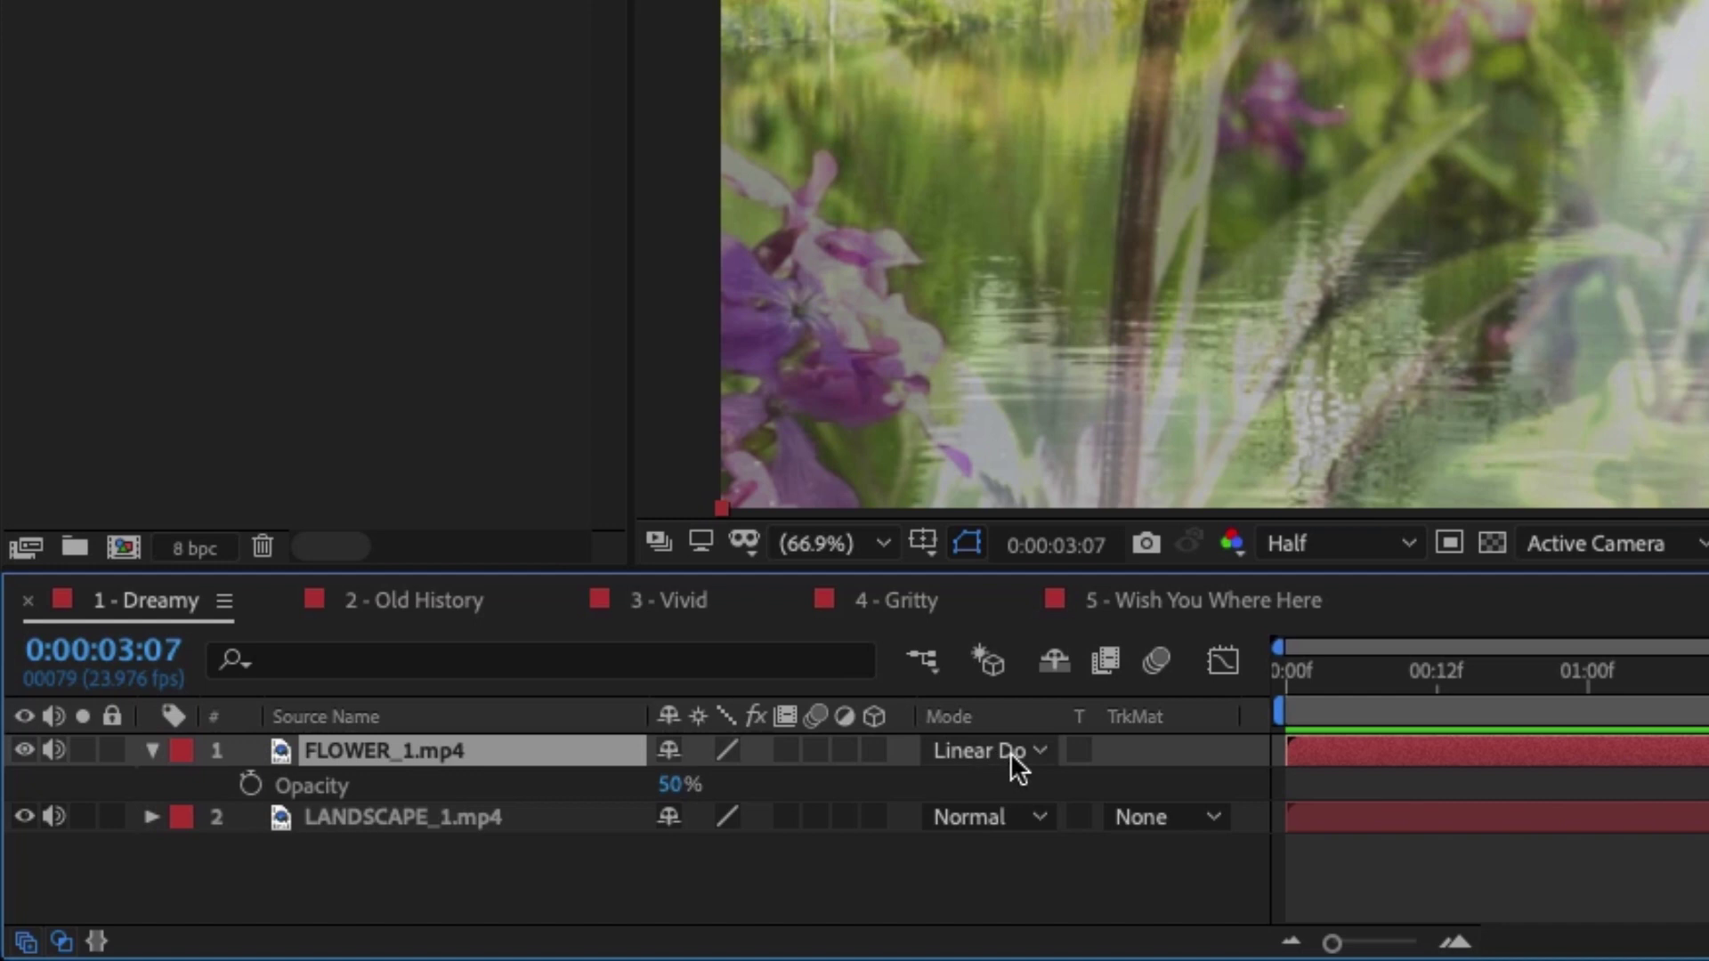
Compare the FLOWER_1.mp4 layer in Normal mode with Linear Dodge, ending on Linear Dodge, and preview the composition
{"action": "left_click", "coordinate": [1032, 750]}
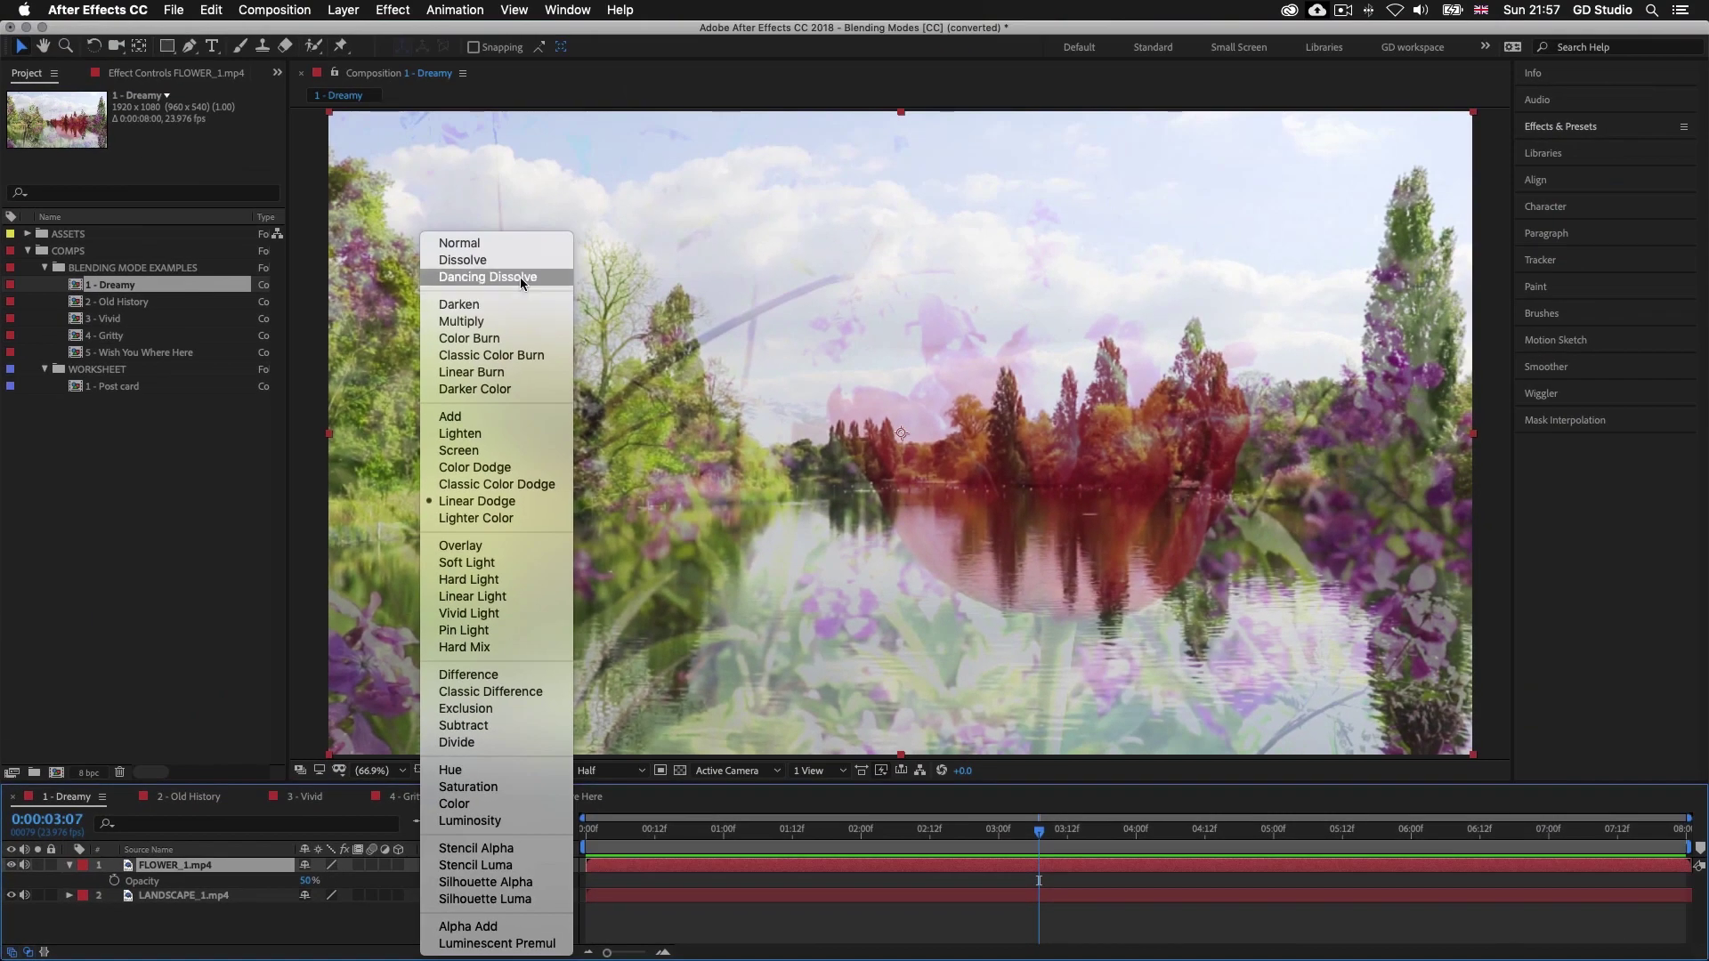
{"action": "left_click", "coordinate": [459, 243]}
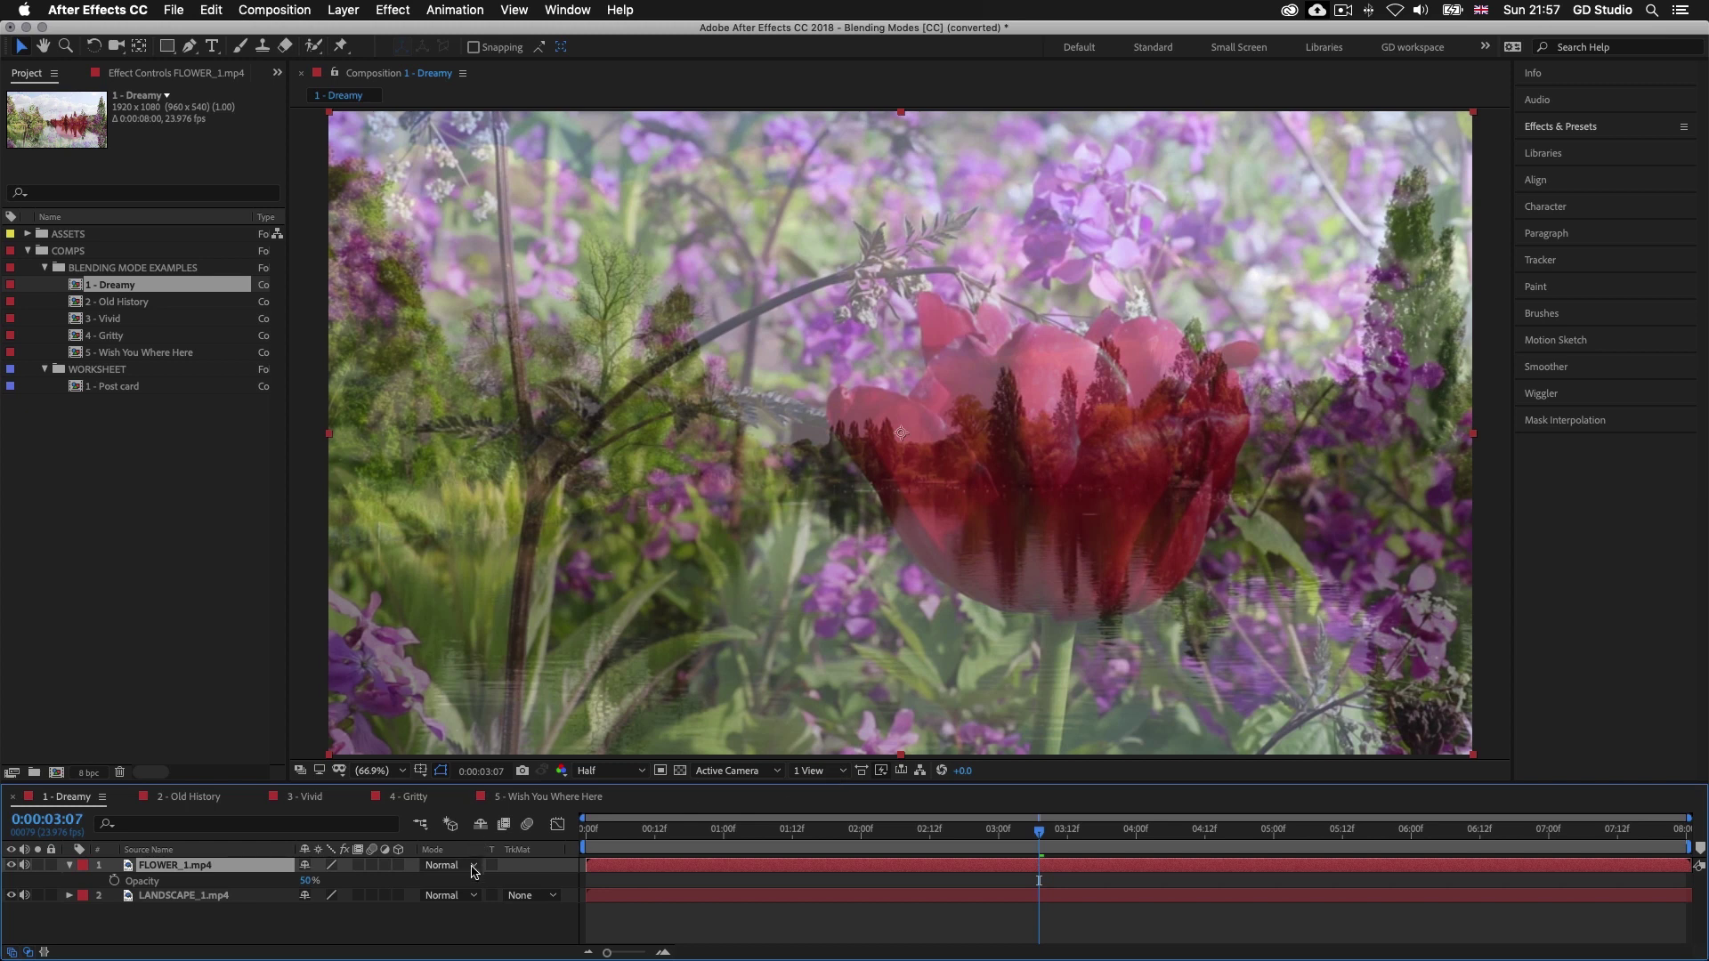
{"action": "left_click", "coordinate": [474, 867]}
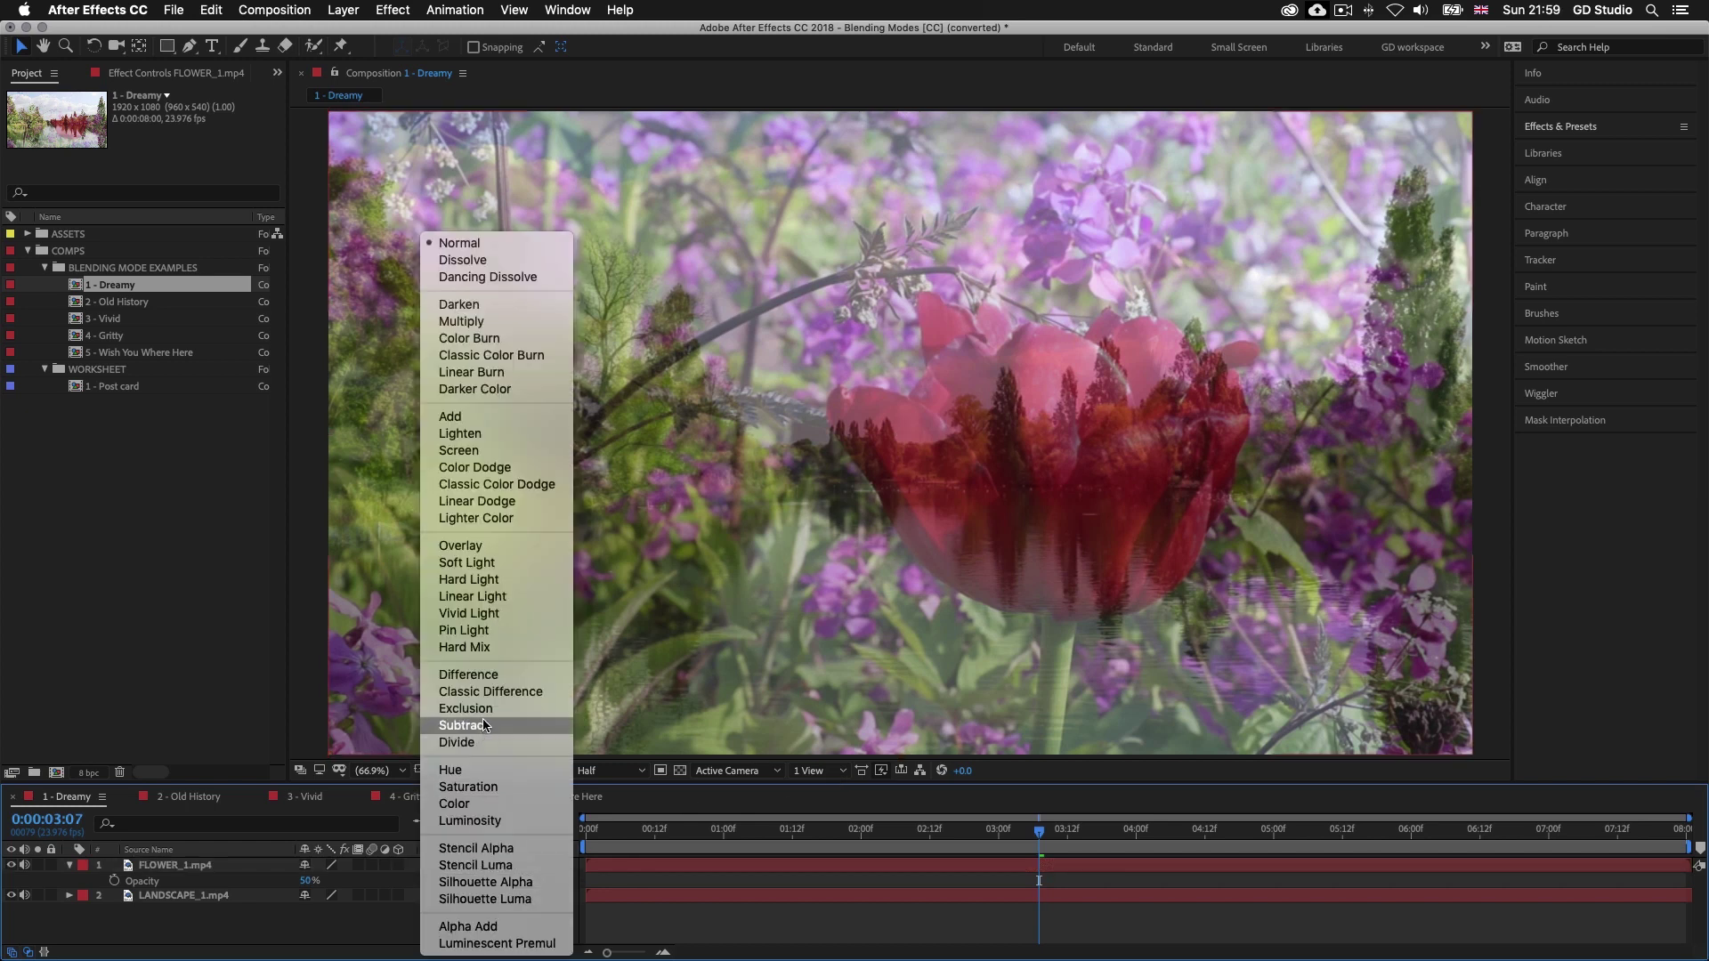
{"action": "left_click", "coordinate": [477, 501]}
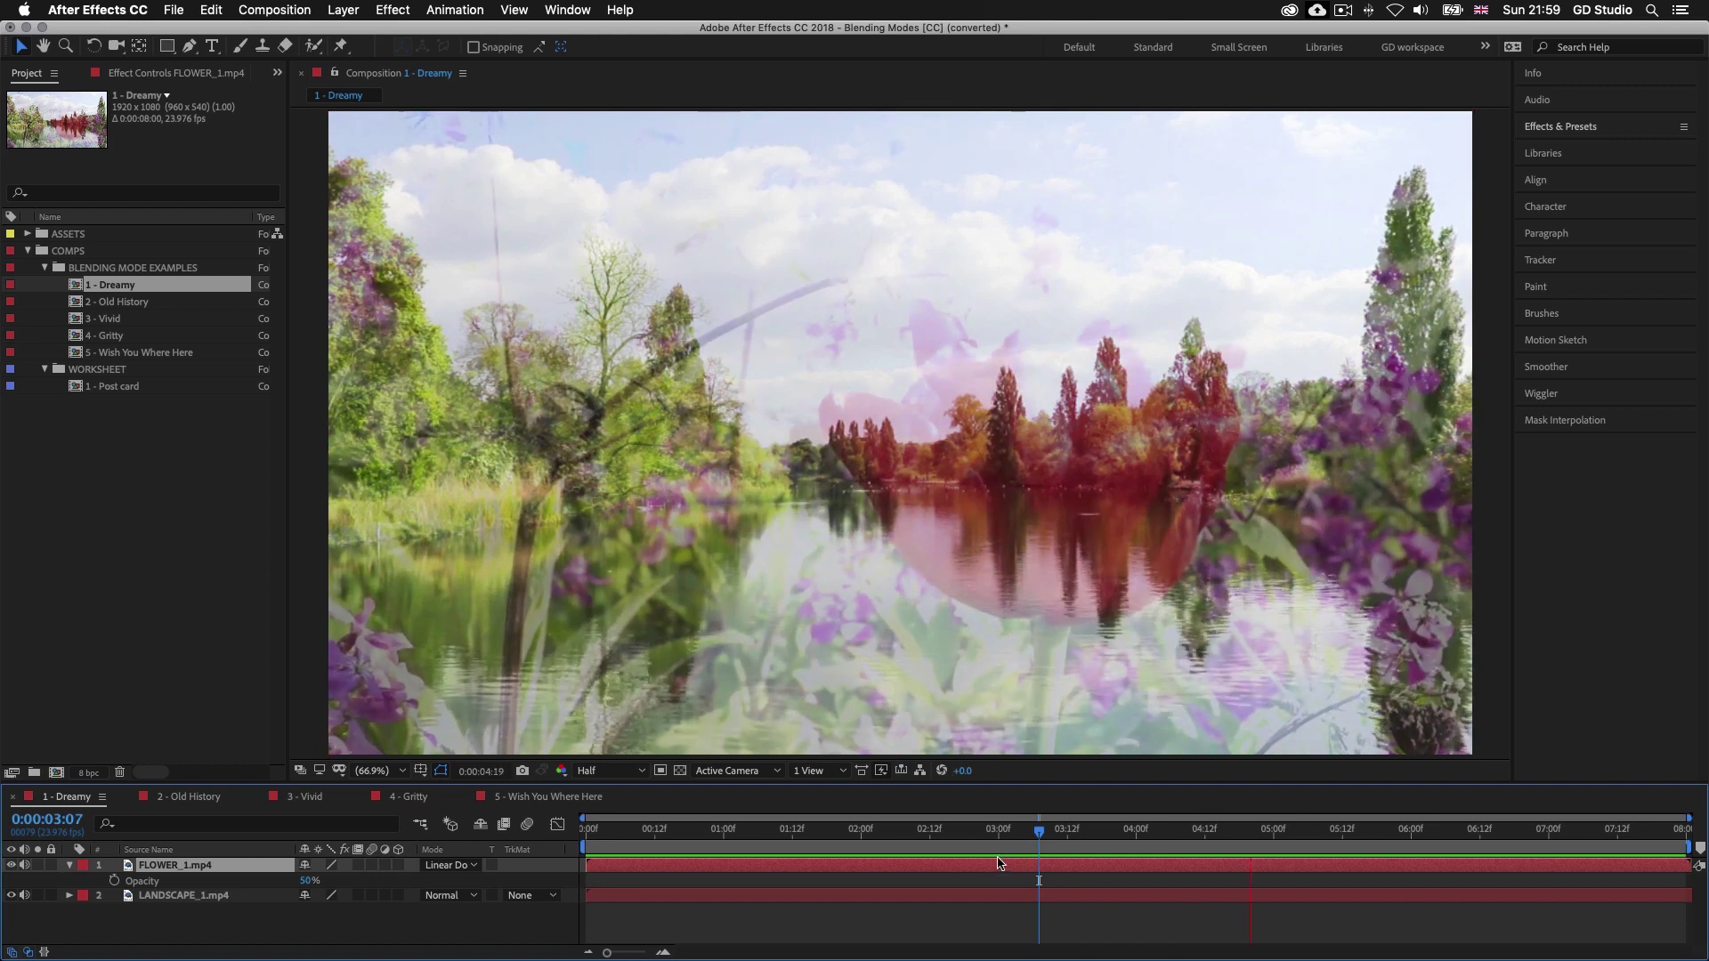
{"action": "key", "text": "space"}
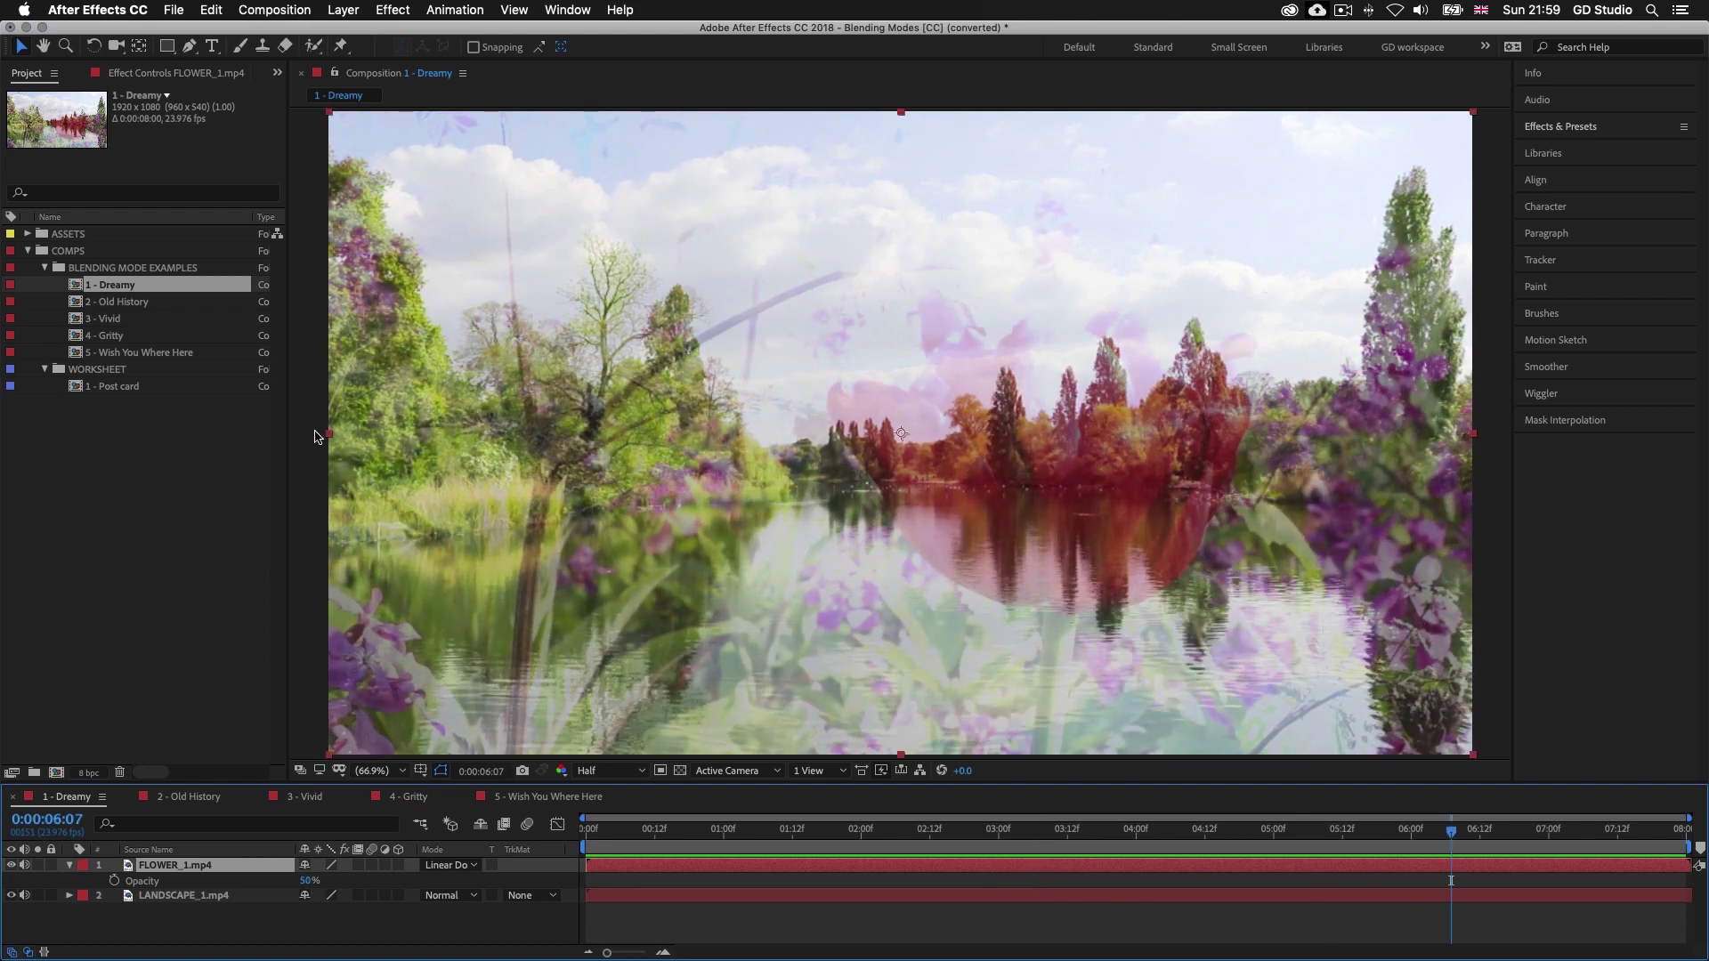
Open the 2 - Old History composition and move the playhead to the start of its timeline
{"action": "left_click", "coordinate": [124, 303]}
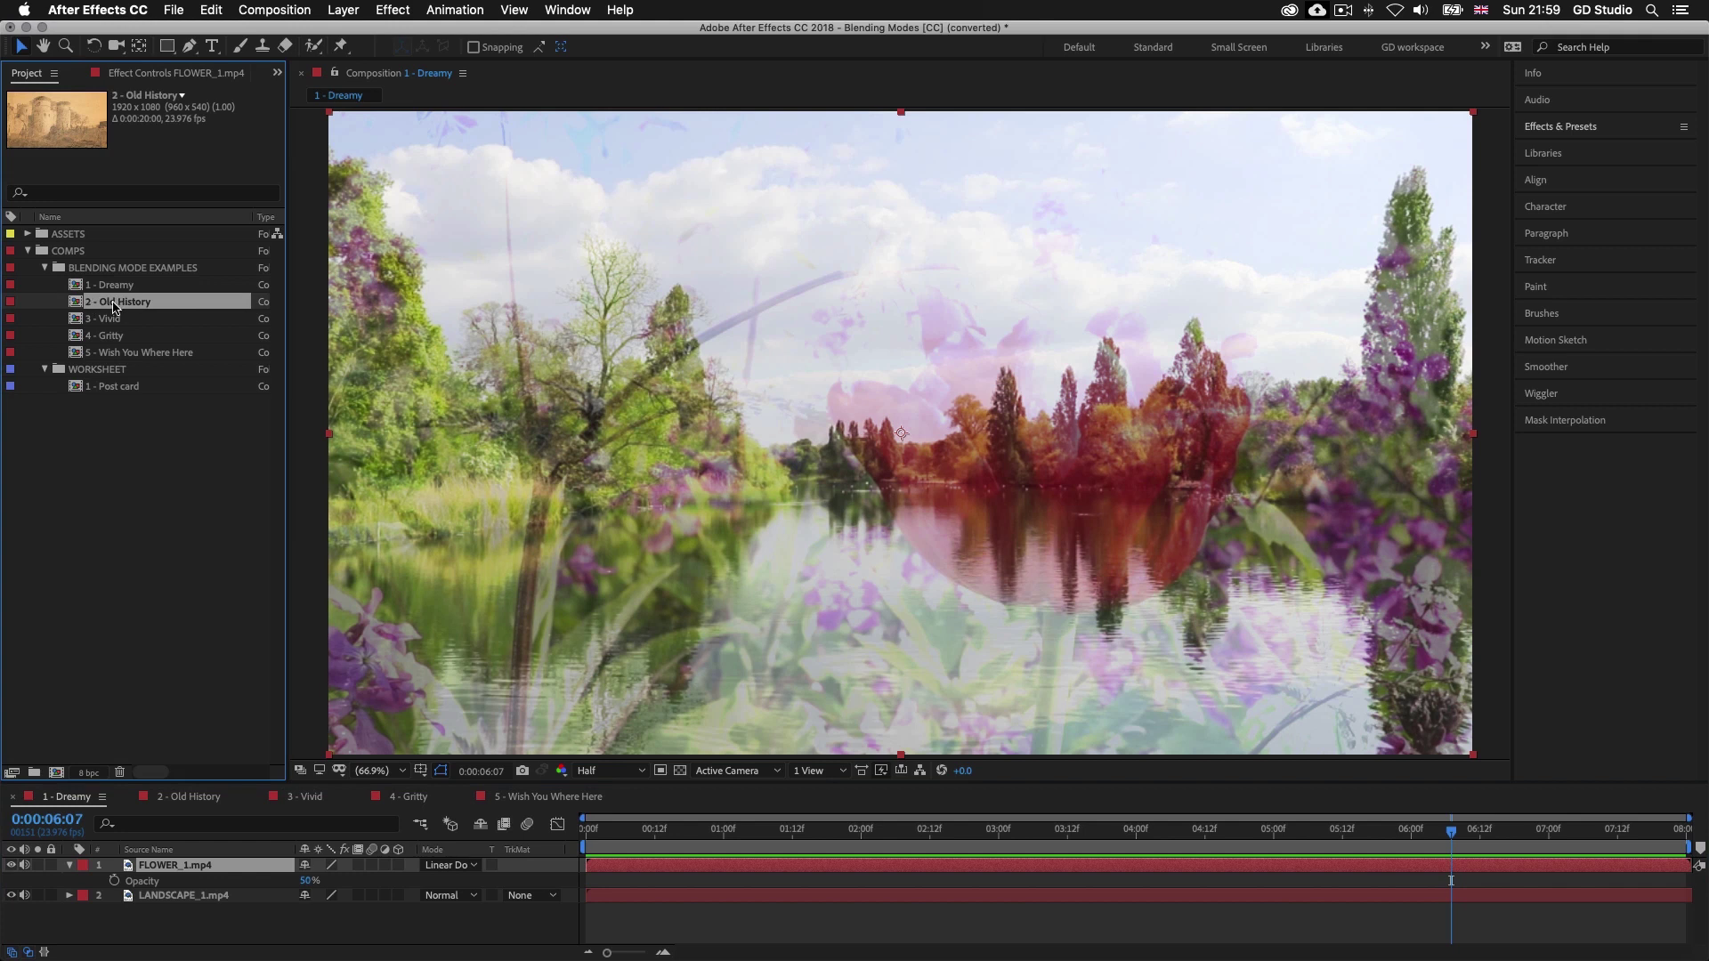
{"action": "double_click", "coordinate": [114, 302]}
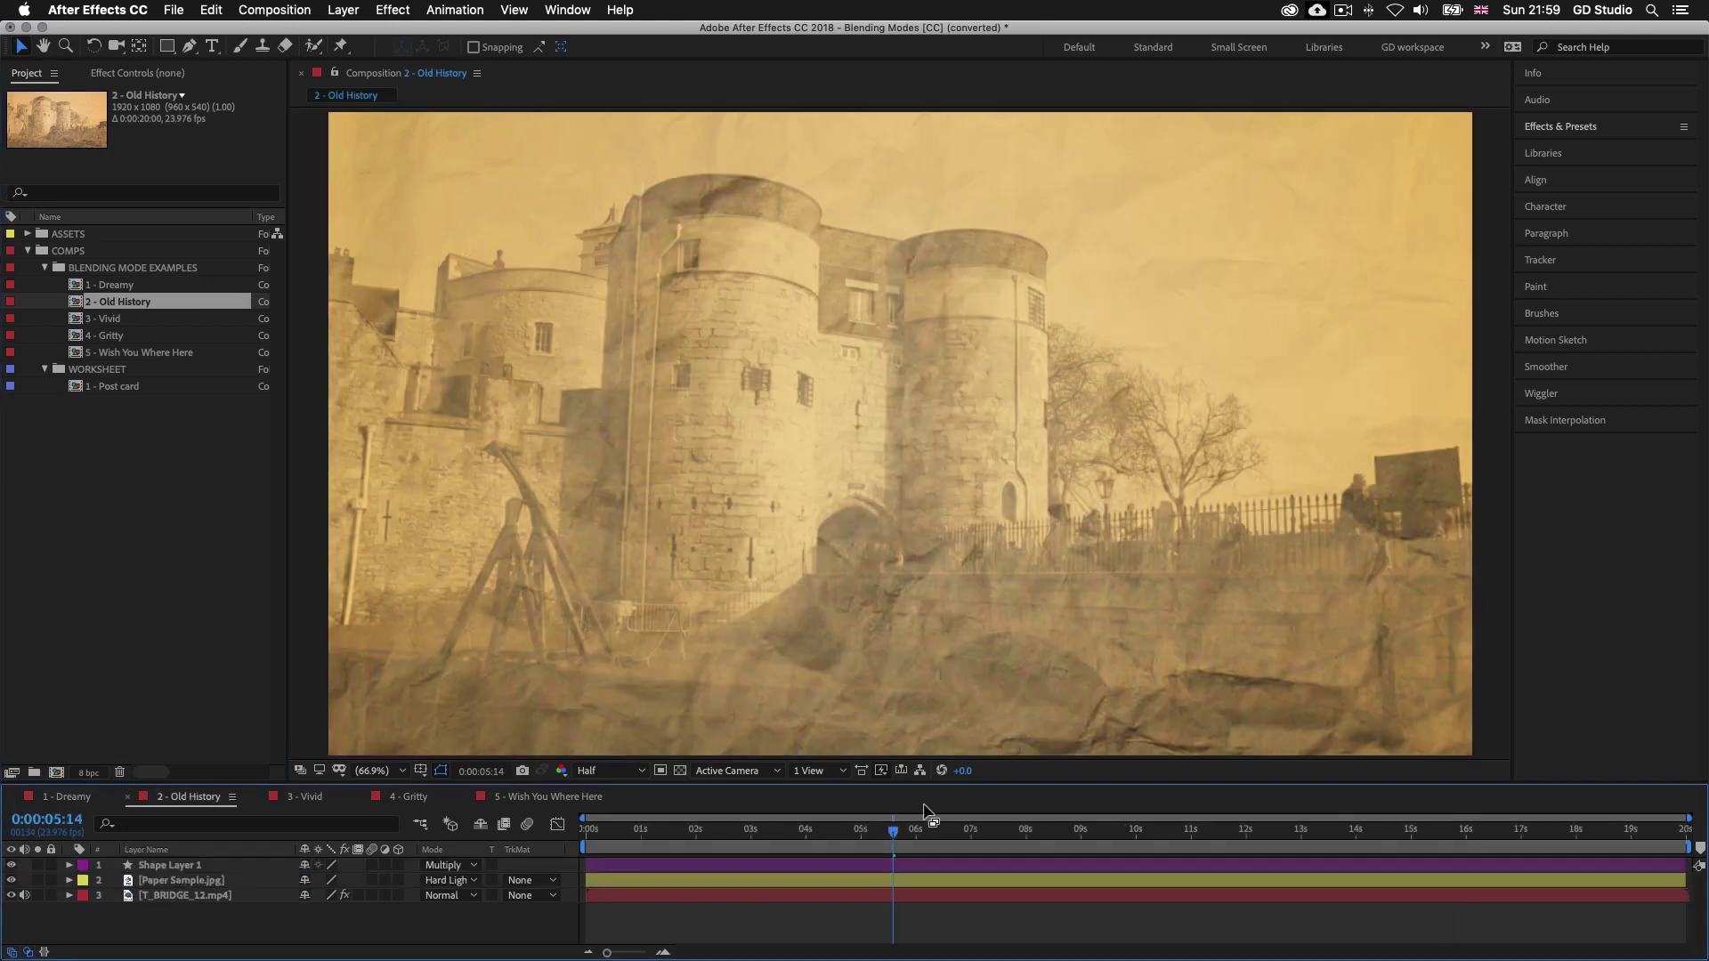
{"action": "left_click_drag", "start_coordinate": [895, 834], "coordinate": [583, 834]}
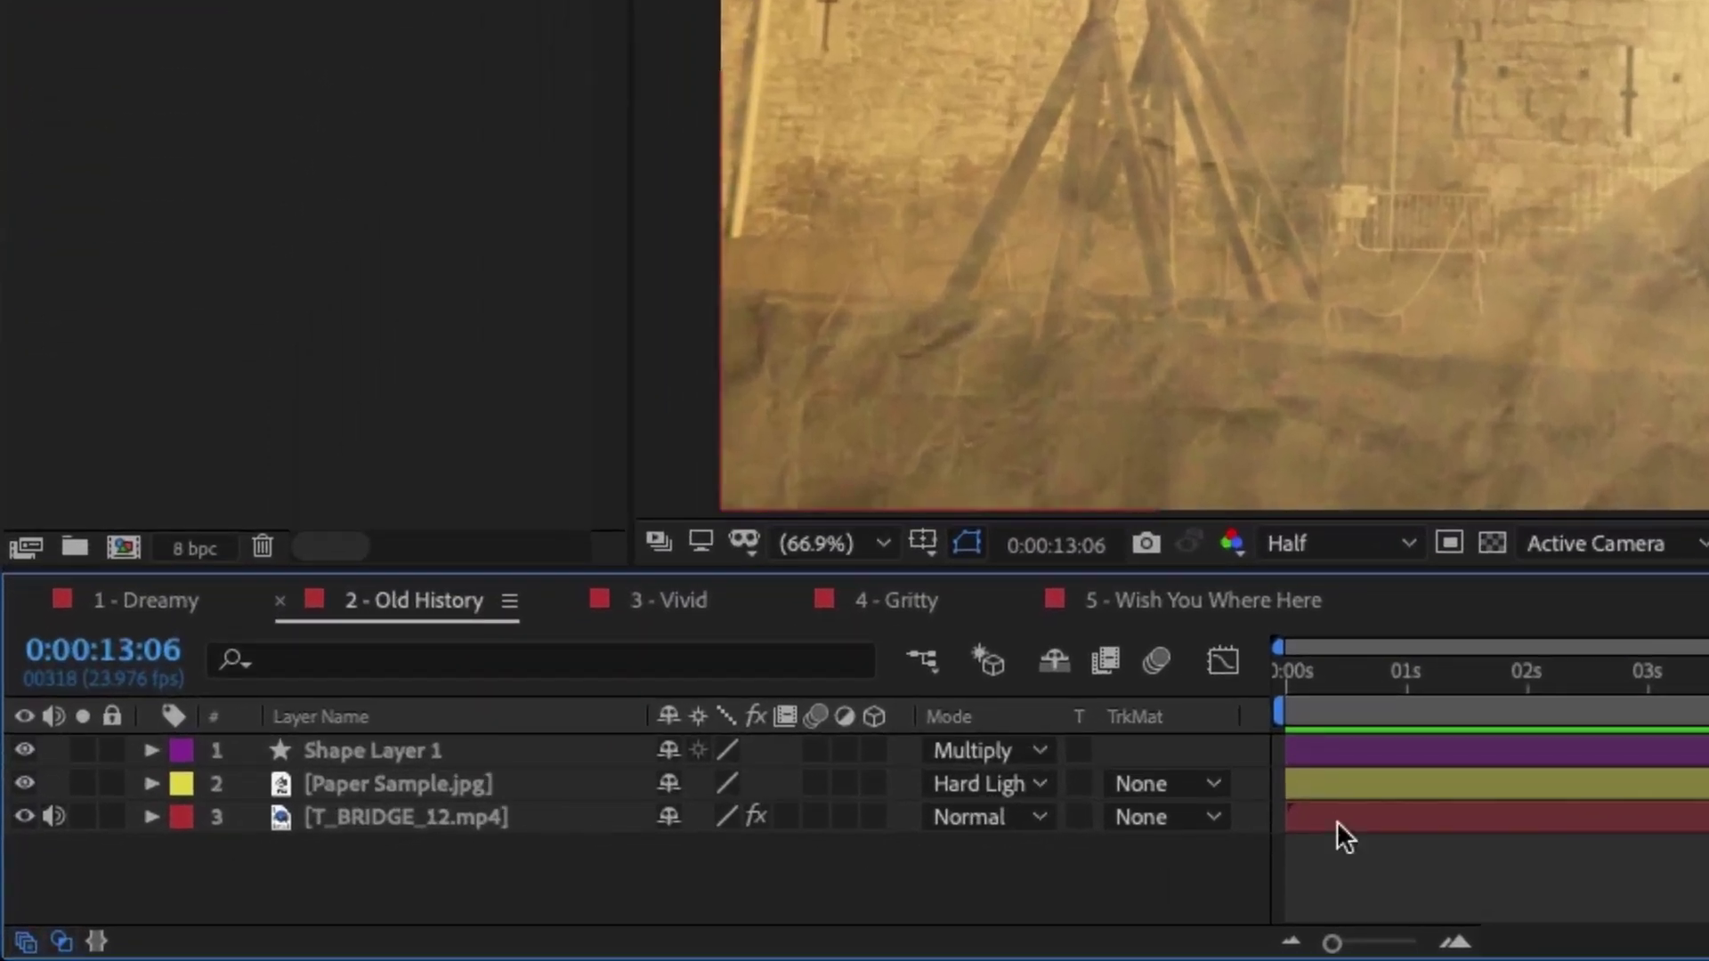
Hide Shape Layer 1 and the Paper Sample.jpg layer so that only T_BRIDGE_12.mp4 is displayed
{"action": "left_click", "coordinate": [1219, 830]}
{"action": "left_click", "coordinate": [1356, 780]}
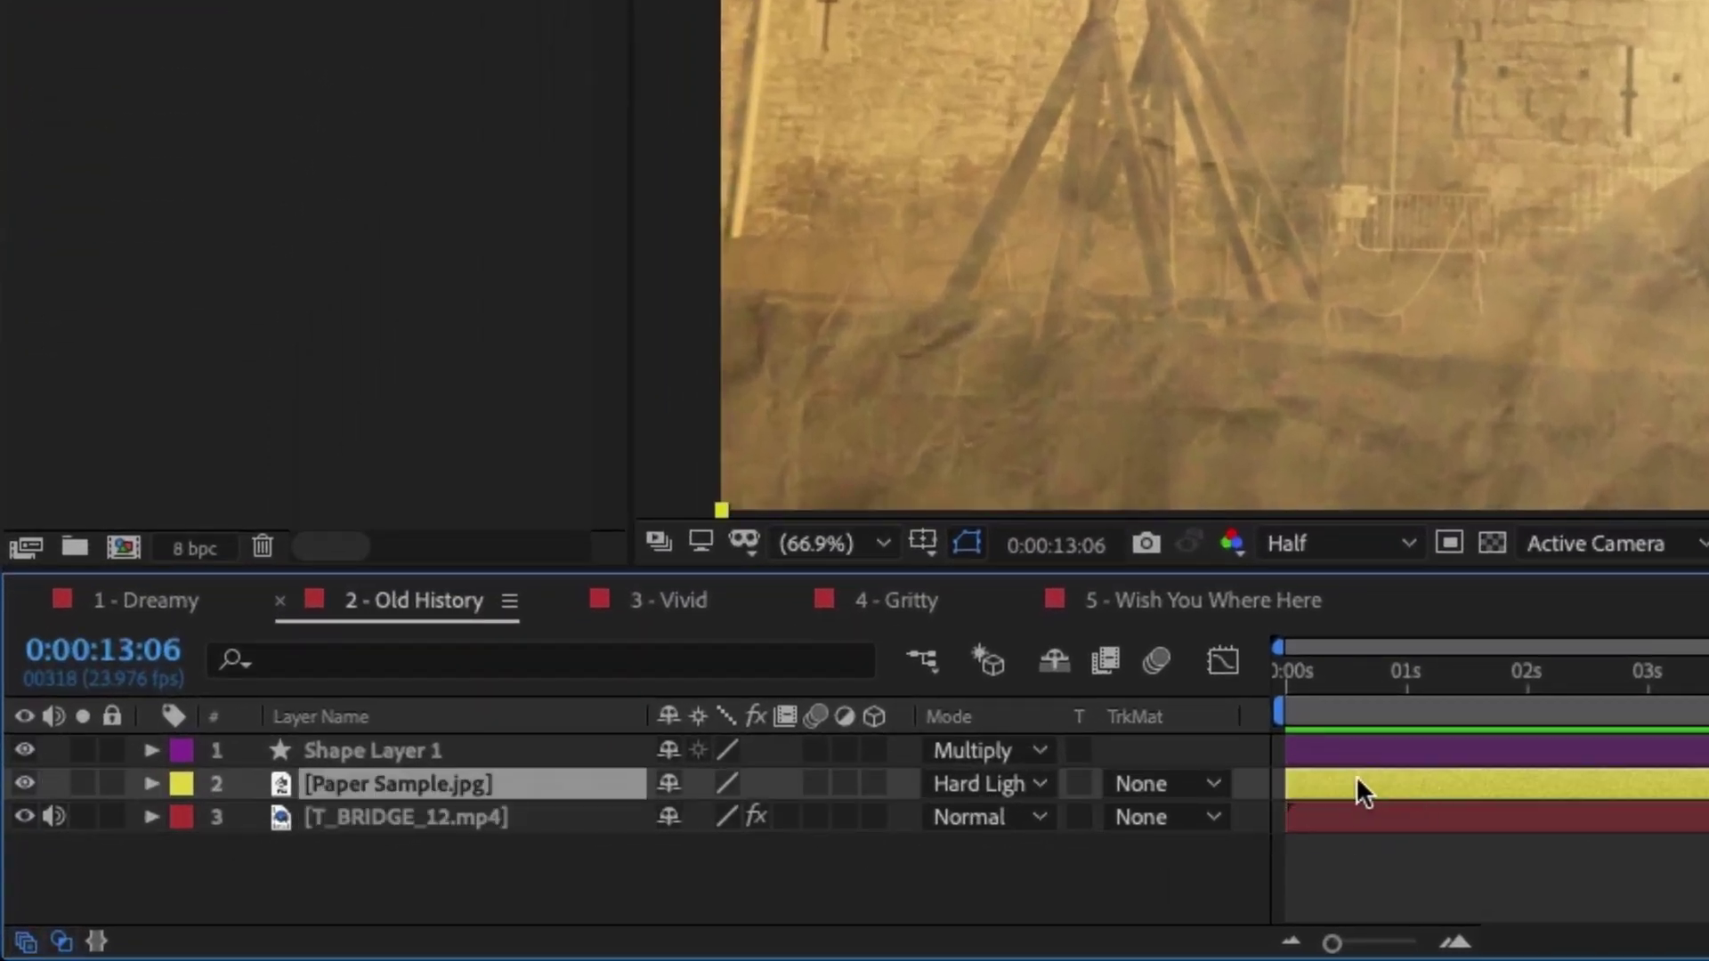
{"action": "left_click", "coordinate": [1415, 752]}
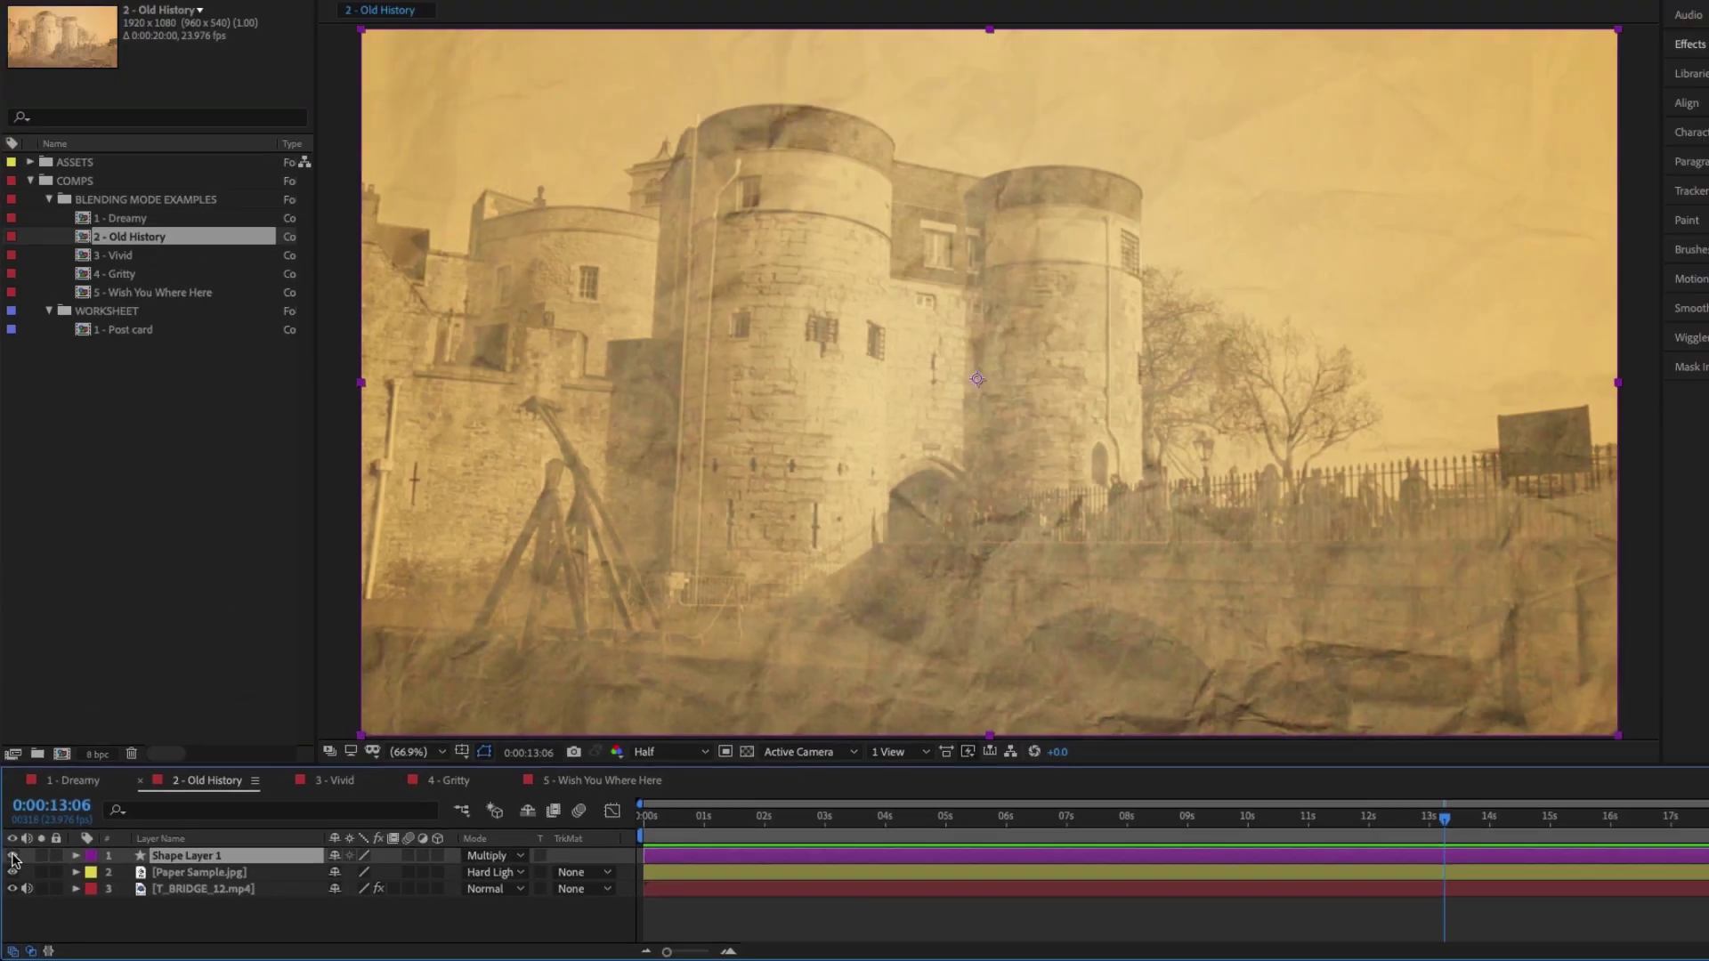
{"action": "left_click", "coordinate": [24, 750]}
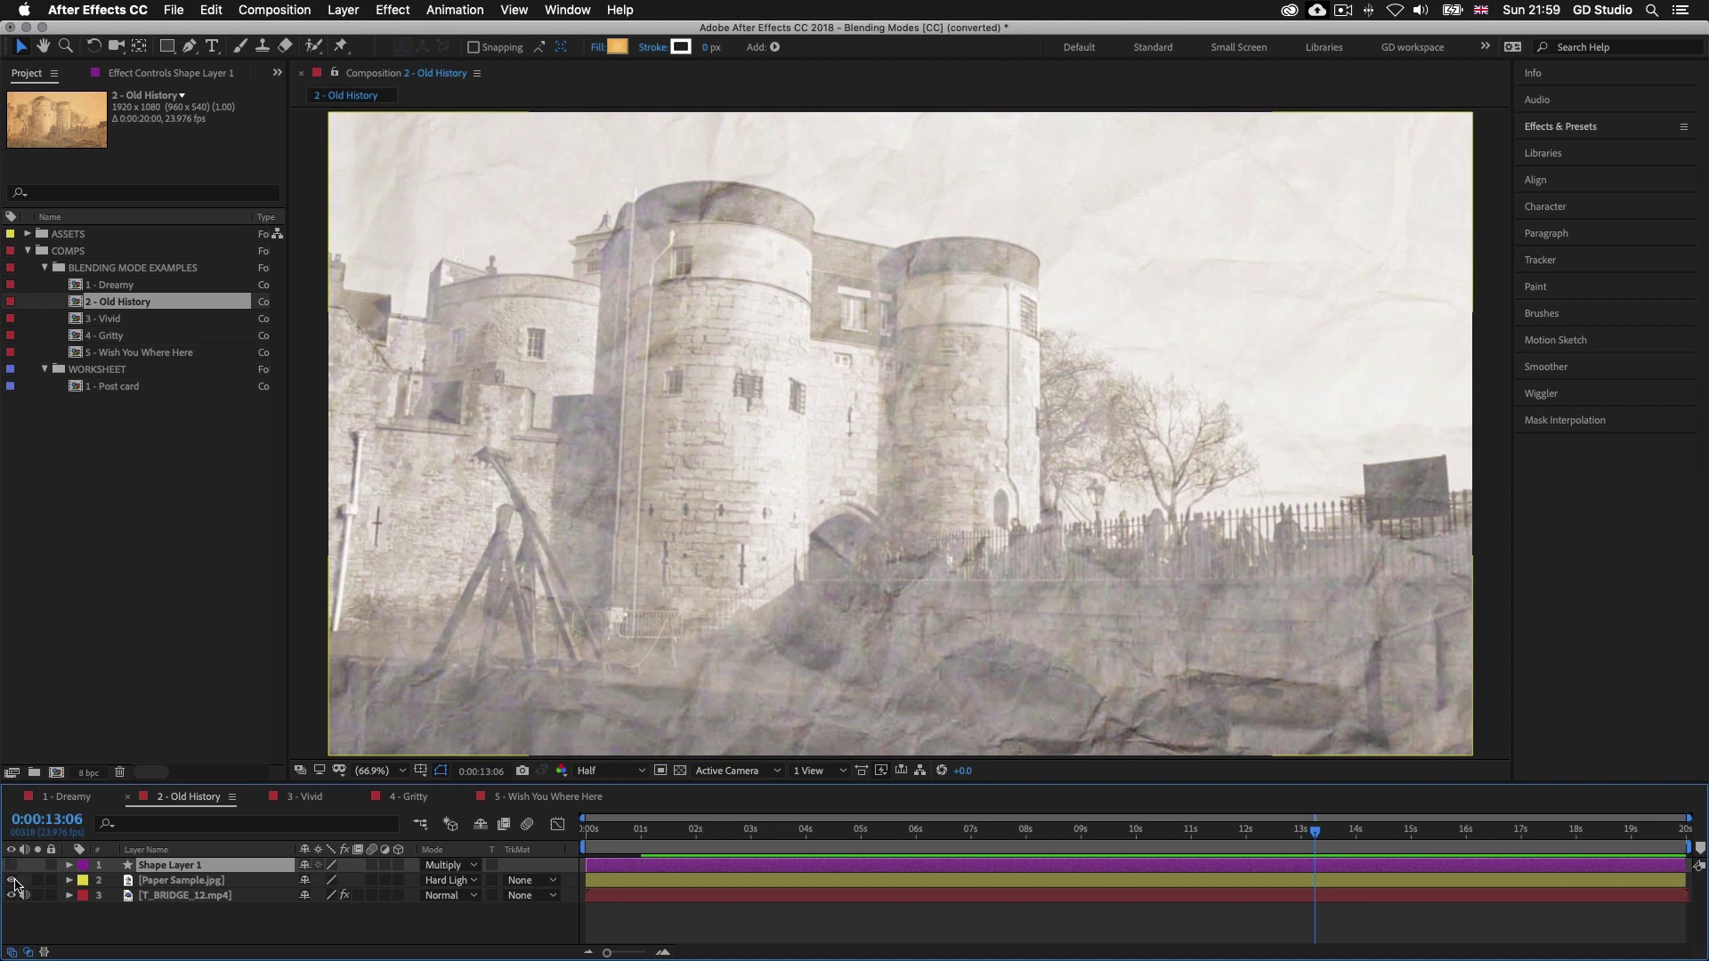
{"action": "left_click", "coordinate": [24, 783]}
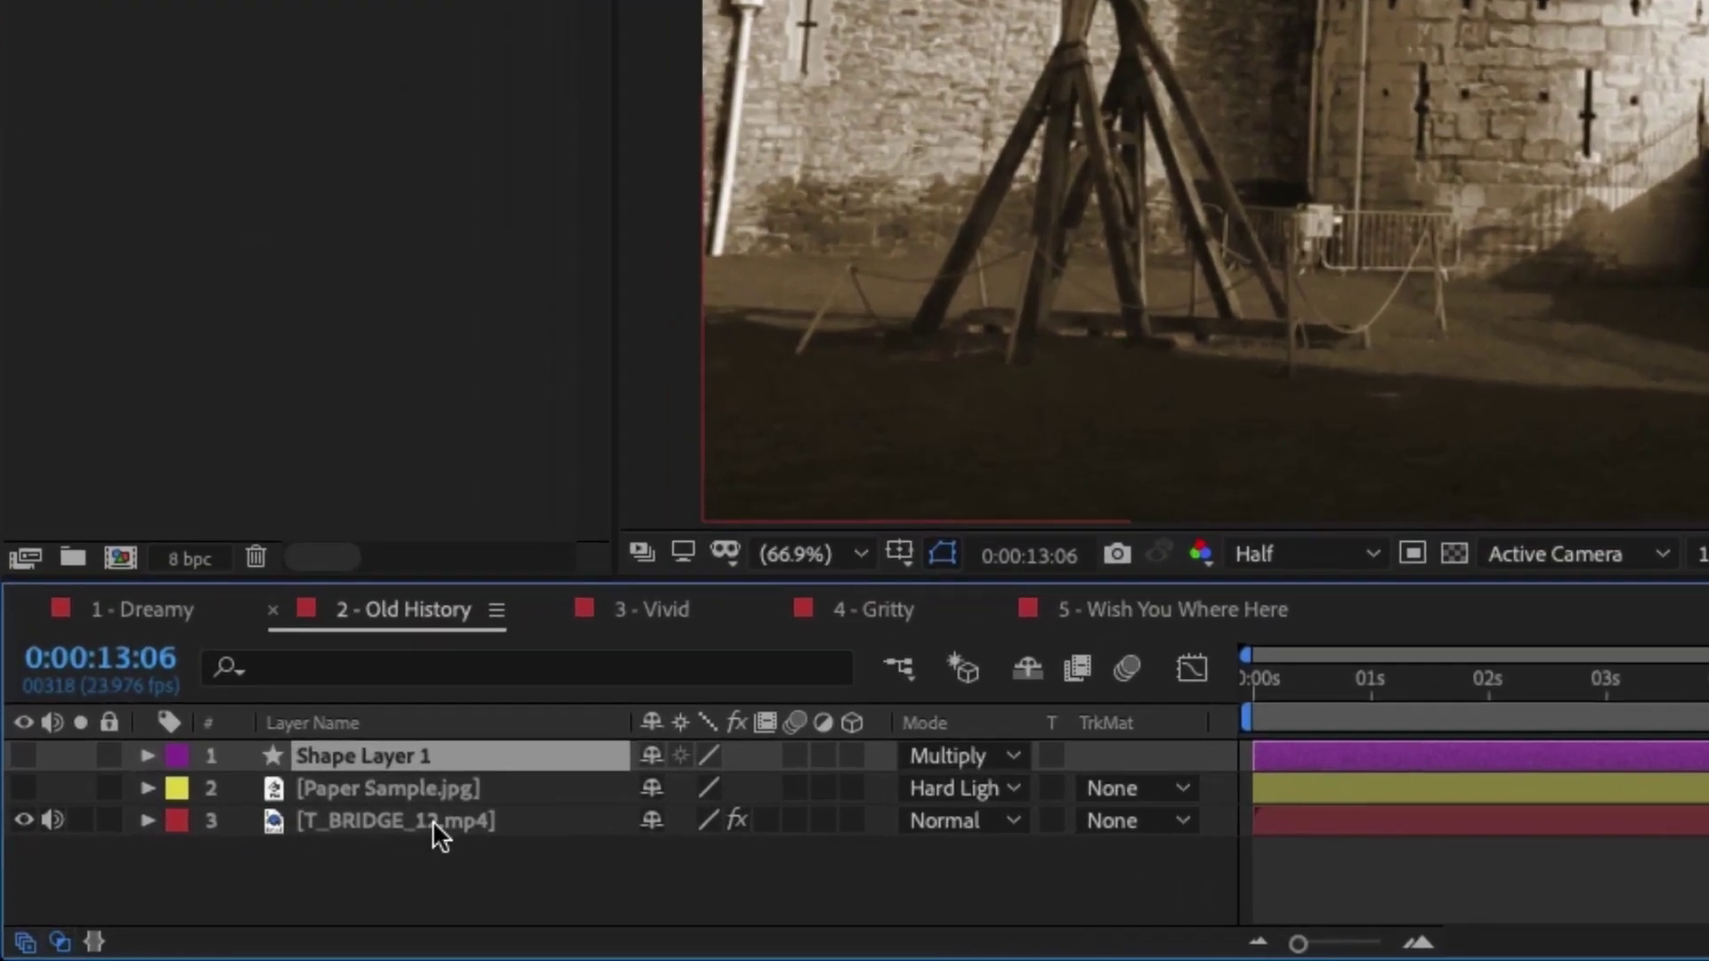
Display the effect settings of the T_BRIDGE_12.mp4 layer and compare the footage with CC Toner disabled and enabled
{"action": "left_click", "coordinate": [222, 895]}
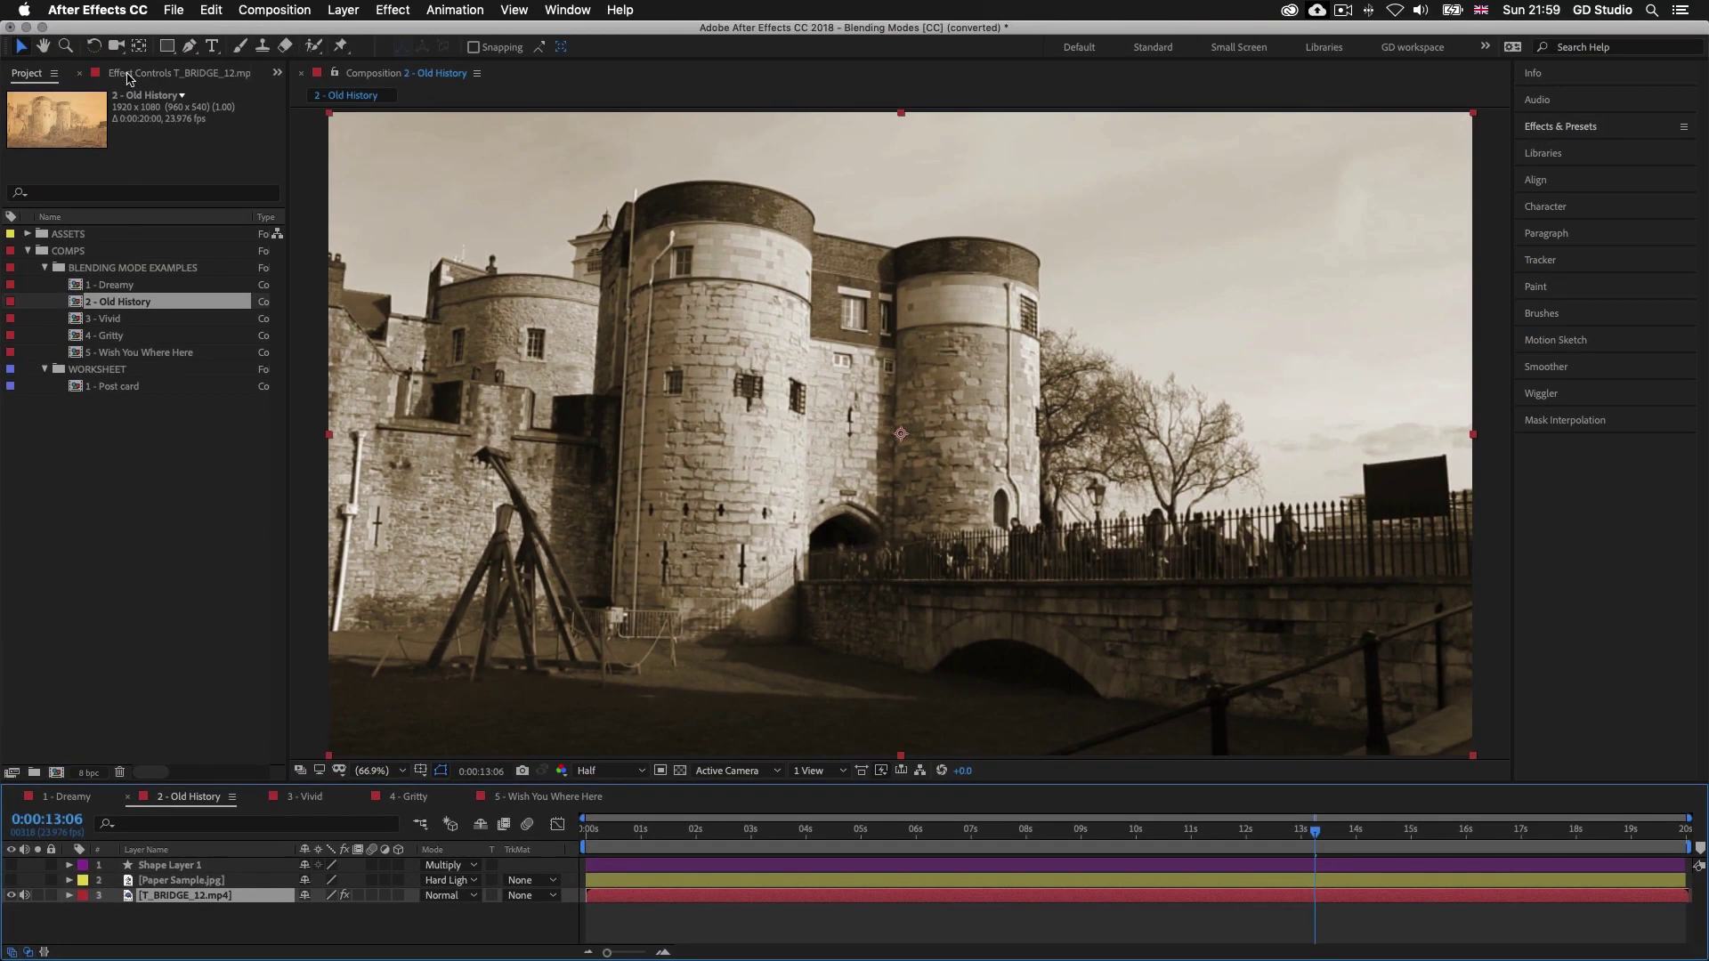
{"action": "left_click", "coordinate": [125, 74]}
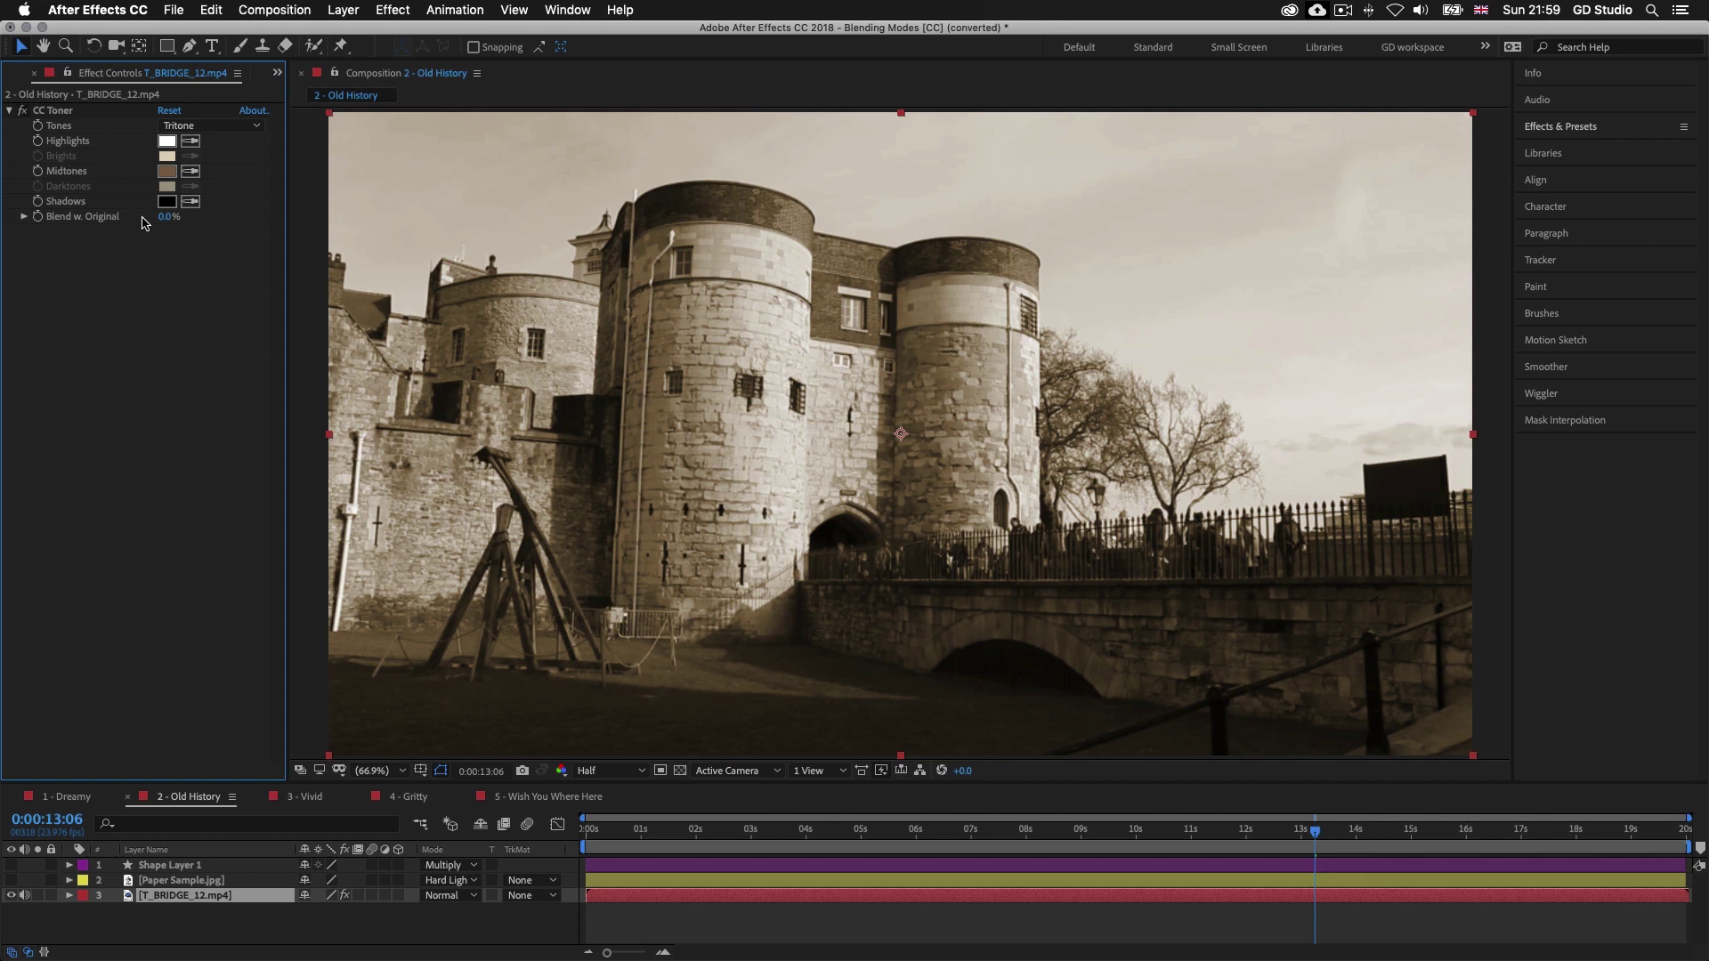
{"action": "left_click", "coordinate": [22, 111]}
{"action": "left_click", "coordinate": [22, 110]}
{"action": "left_click", "coordinate": [21, 110]}
{"action": "left_click", "coordinate": [21, 111]}
Make the Paper Sample.jpg layer visible, check its blending mode options, and reveal its Opacity property
{"action": "left_click", "coordinate": [178, 881]}
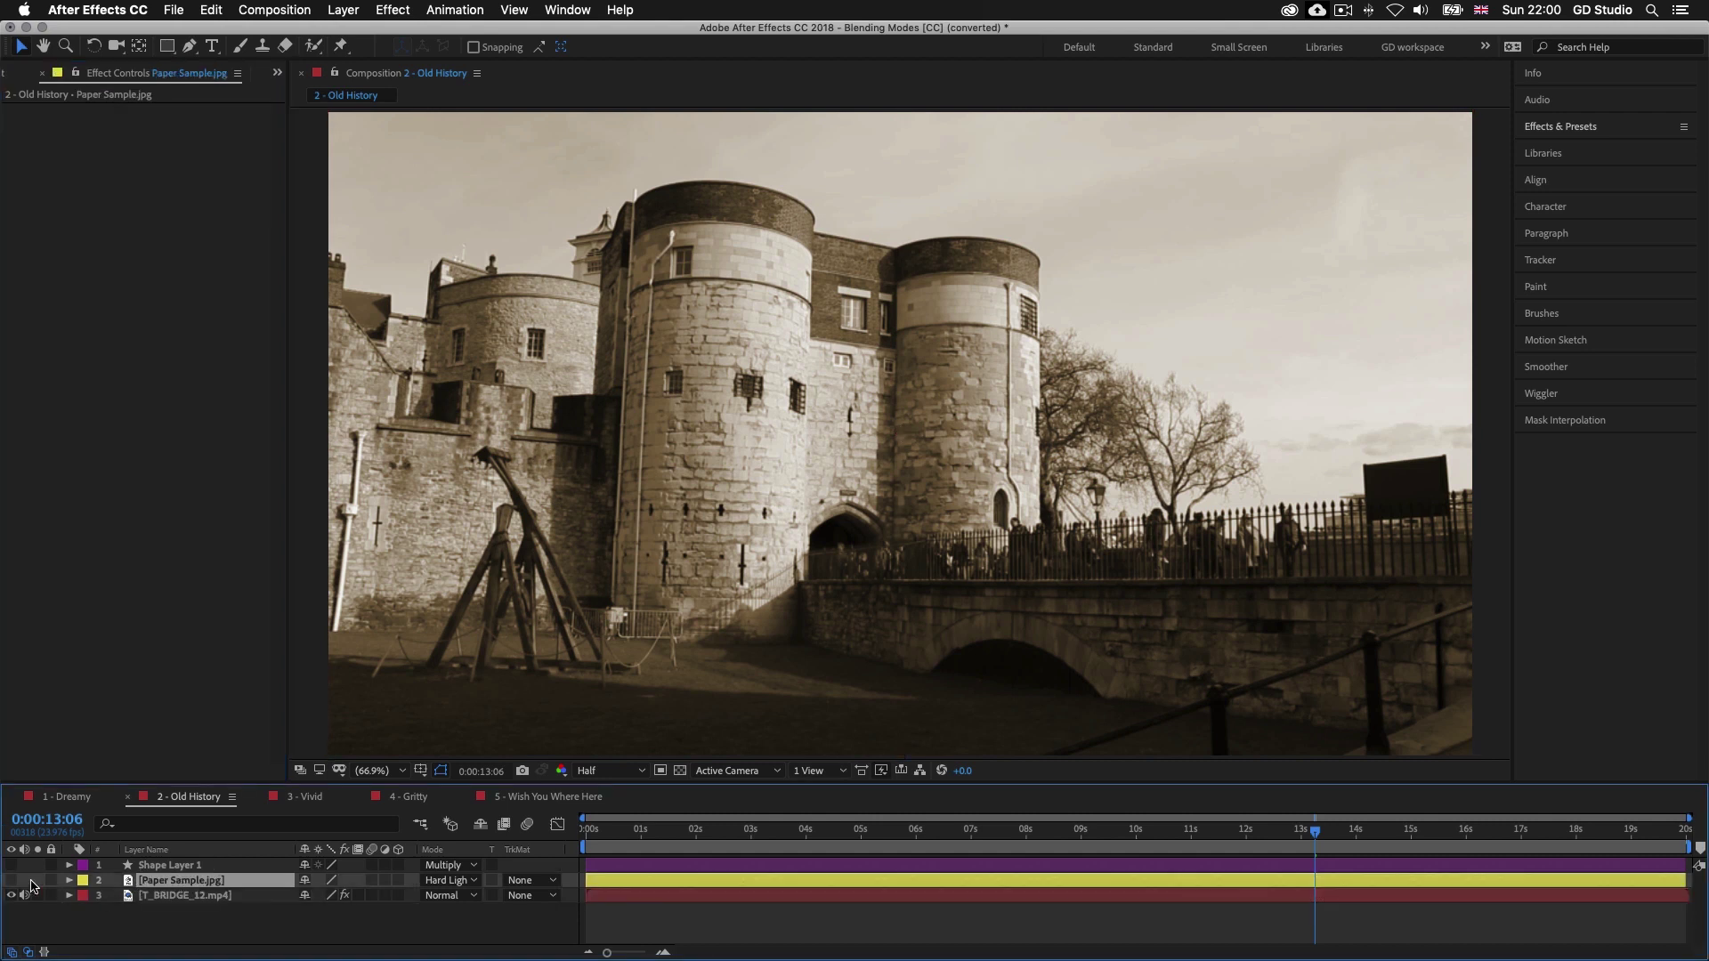
{"action": "left_click", "coordinate": [11, 880]}
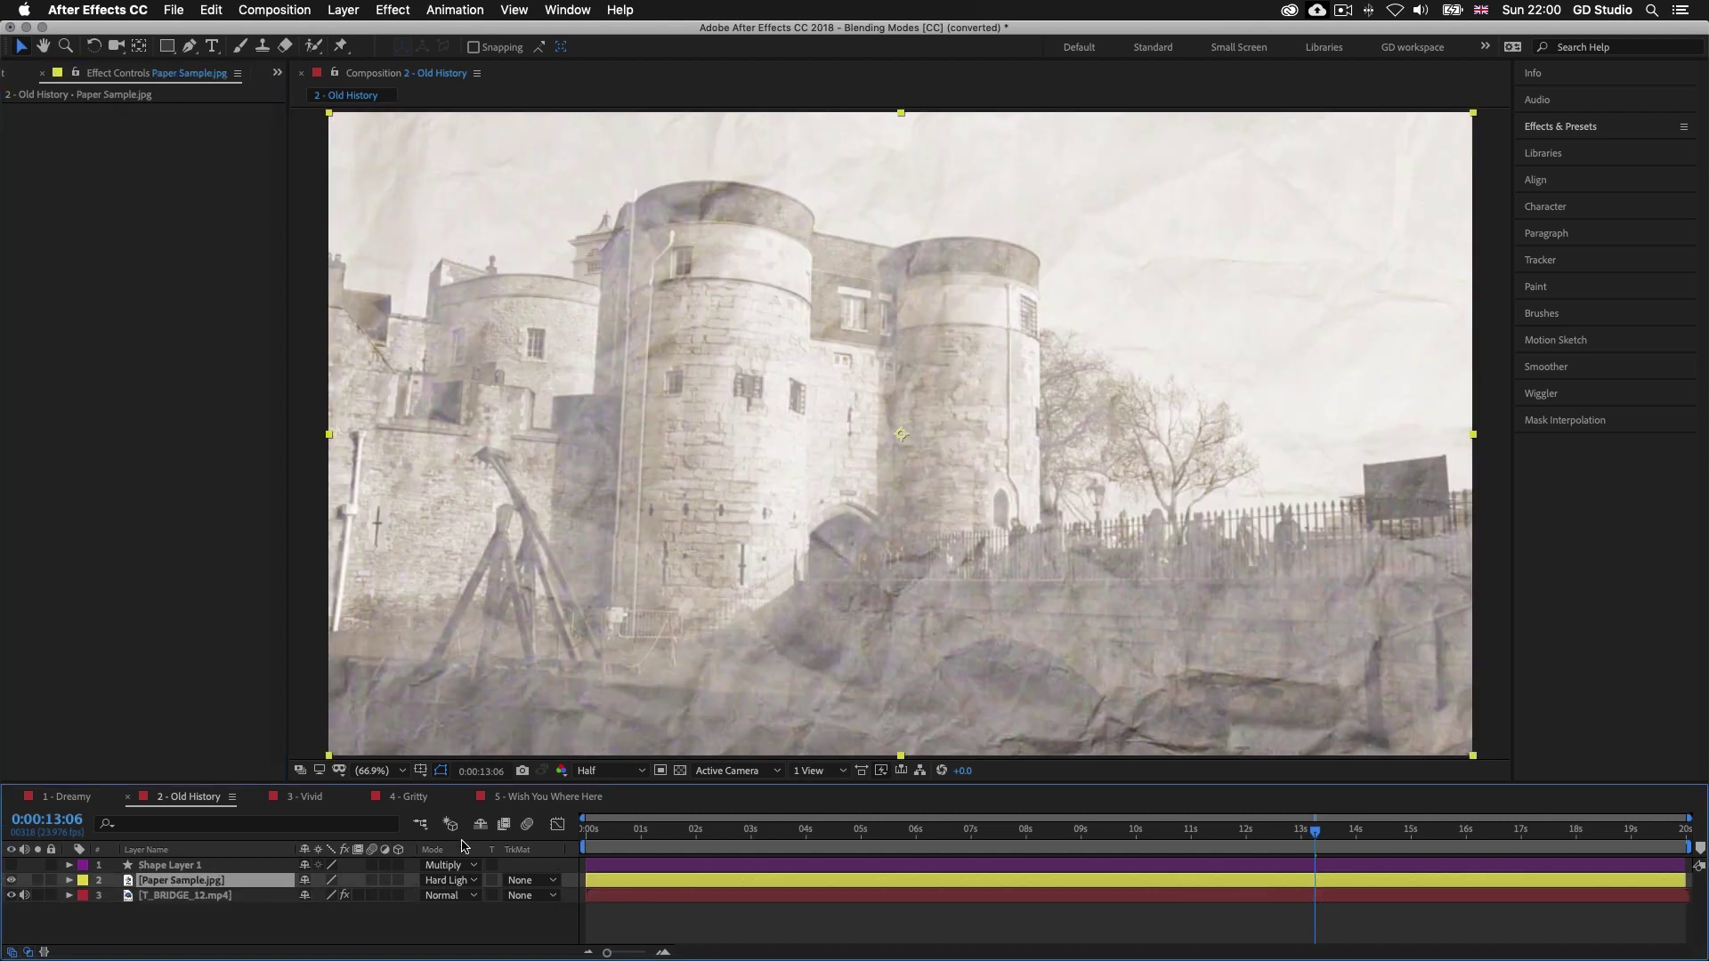
{"action": "left_click", "coordinate": [476, 883]}
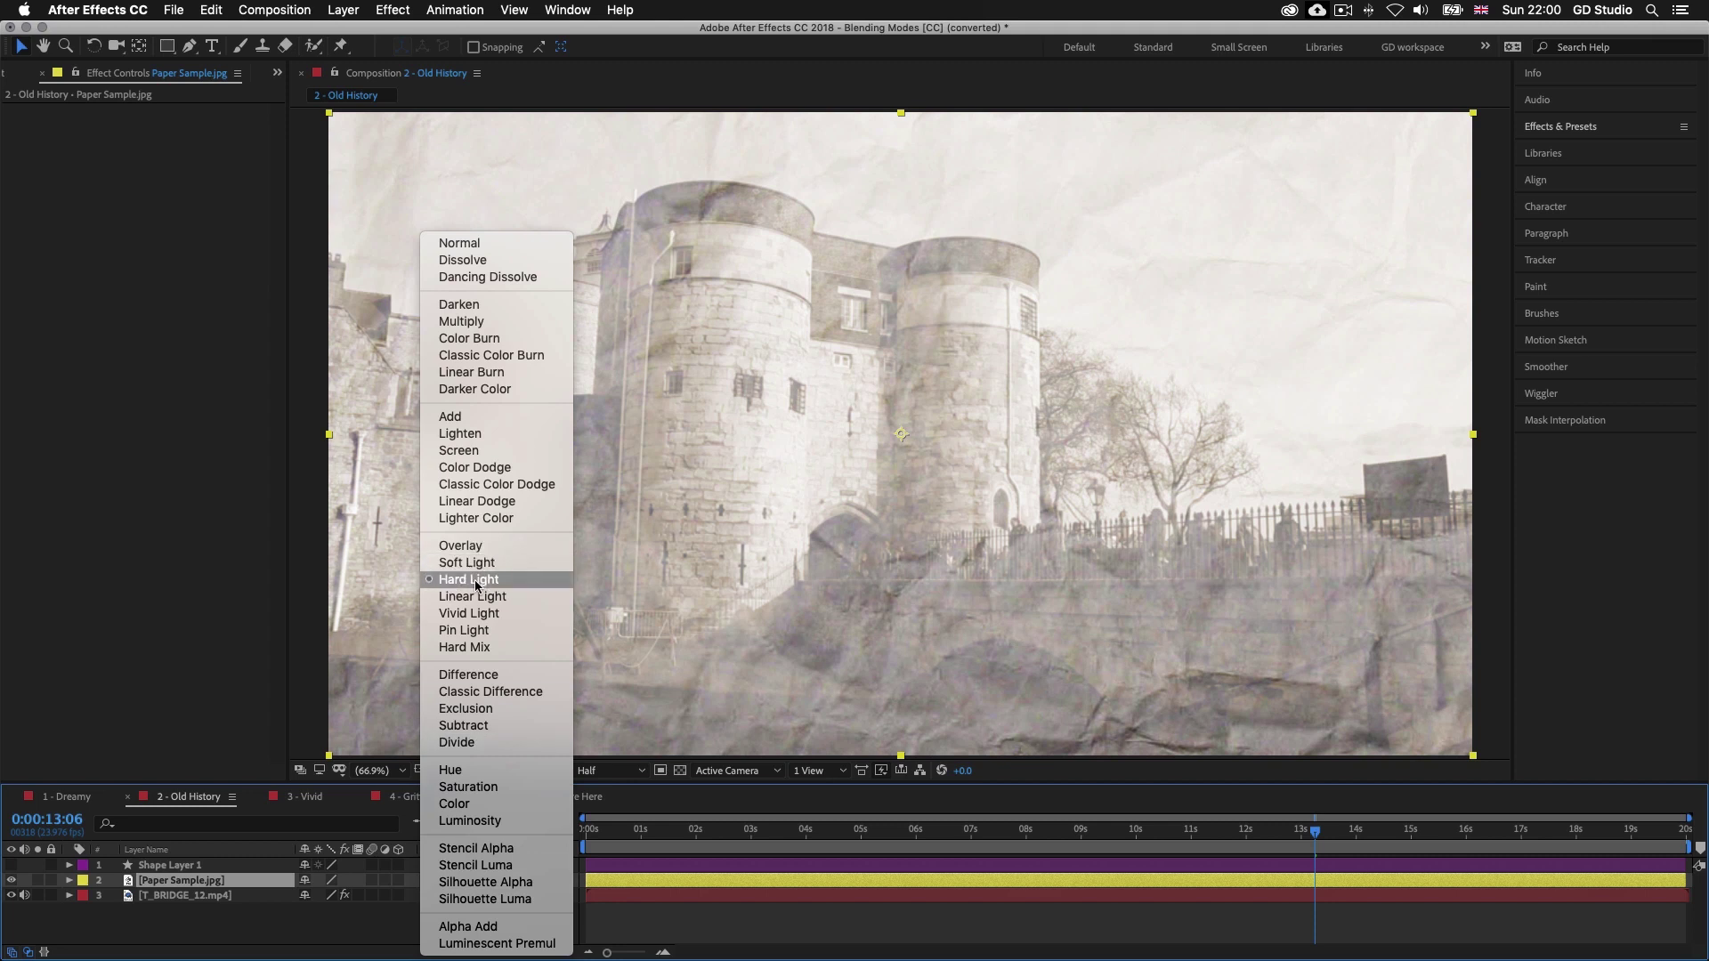
{"action": "left_click", "coordinate": [897, 930]}
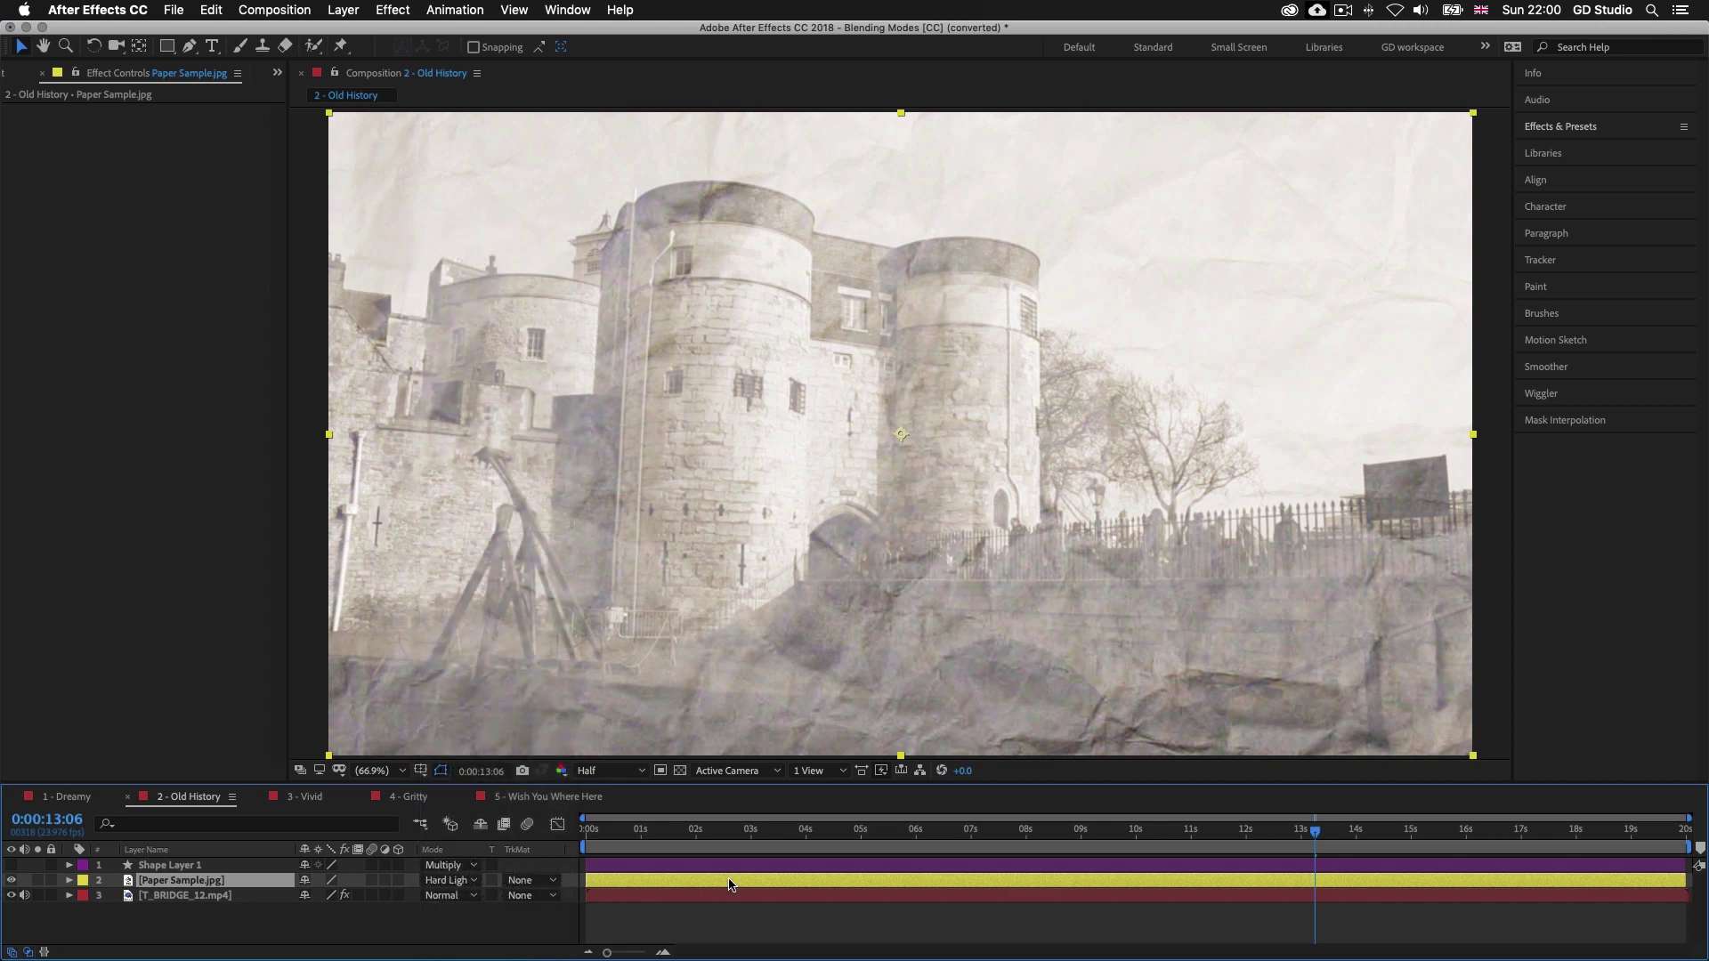
{"action": "key", "text": "t"}
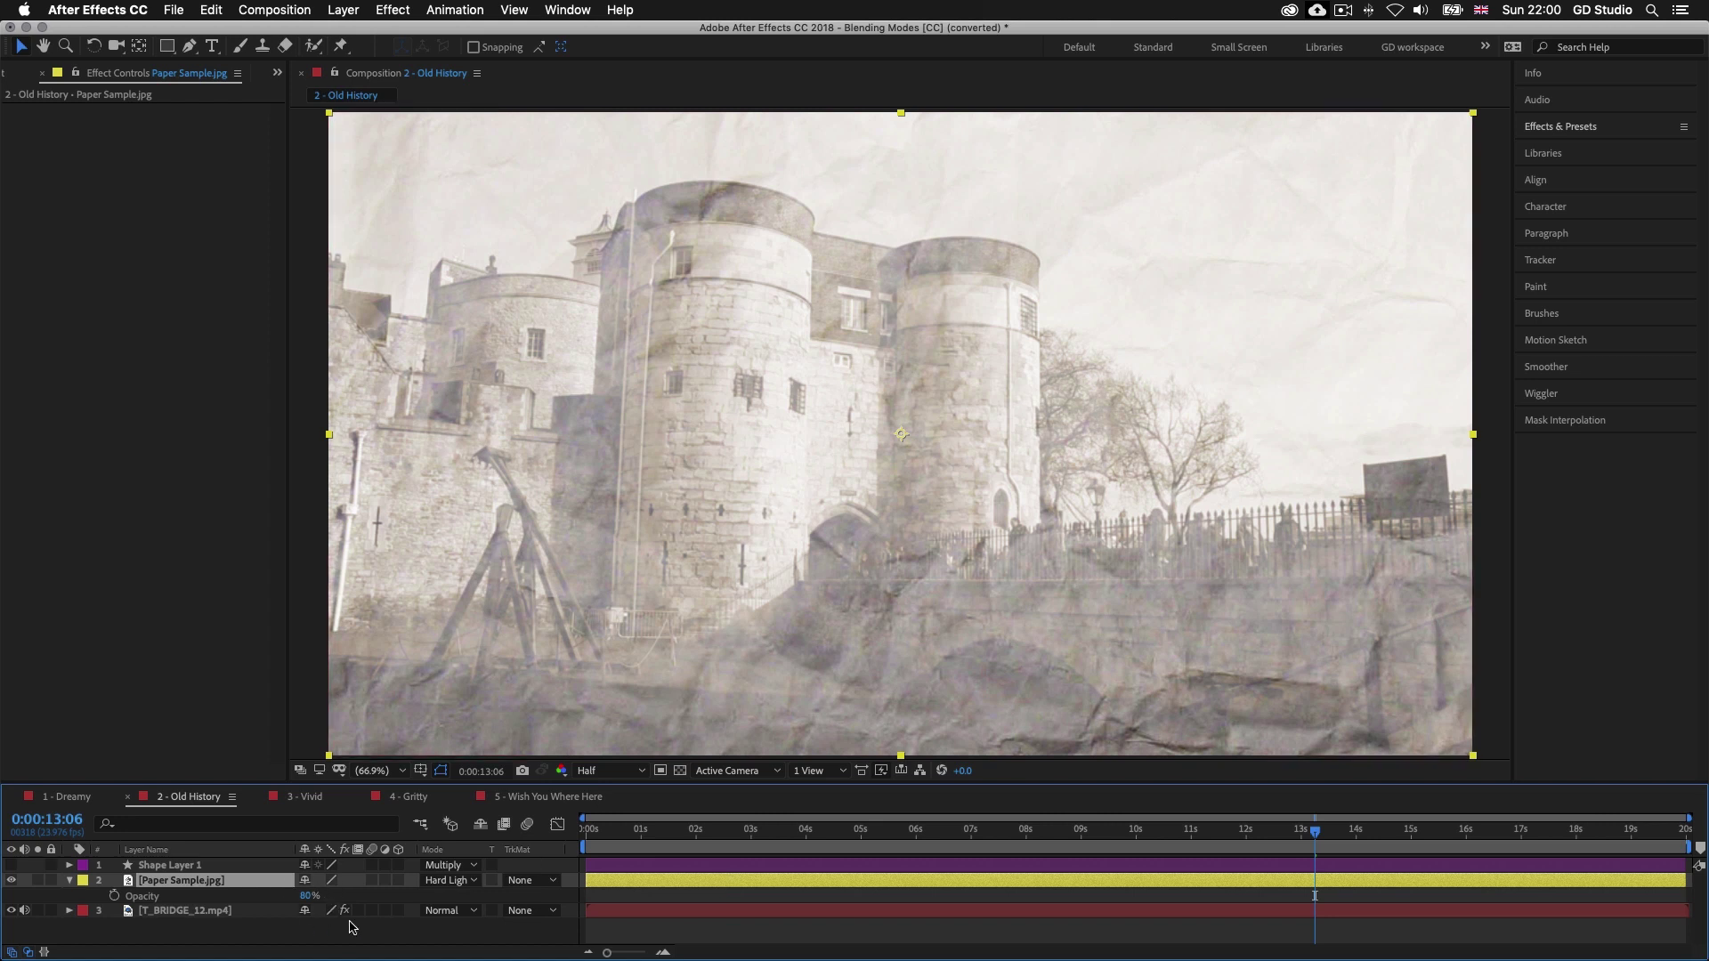
Compare the Paper Sample.jpg layer in Normal mode with Hard Light, ending on Hard Light
{"action": "left_click", "coordinate": [474, 881]}
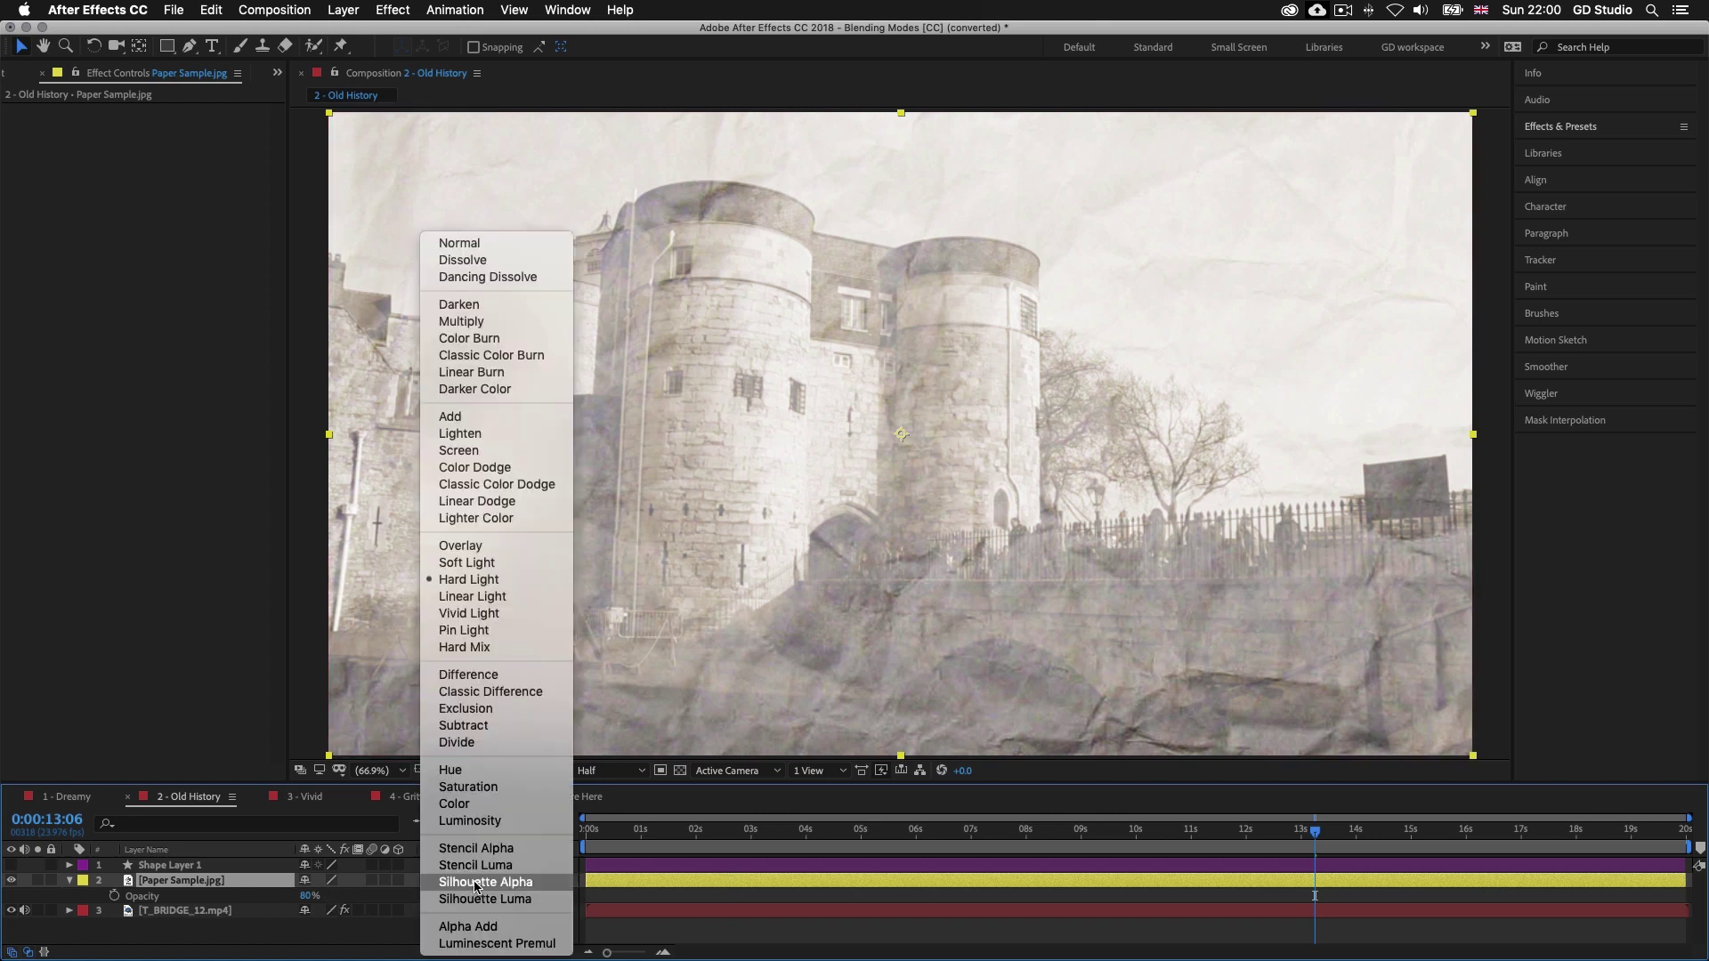
{"action": "left_click", "coordinate": [491, 243]}
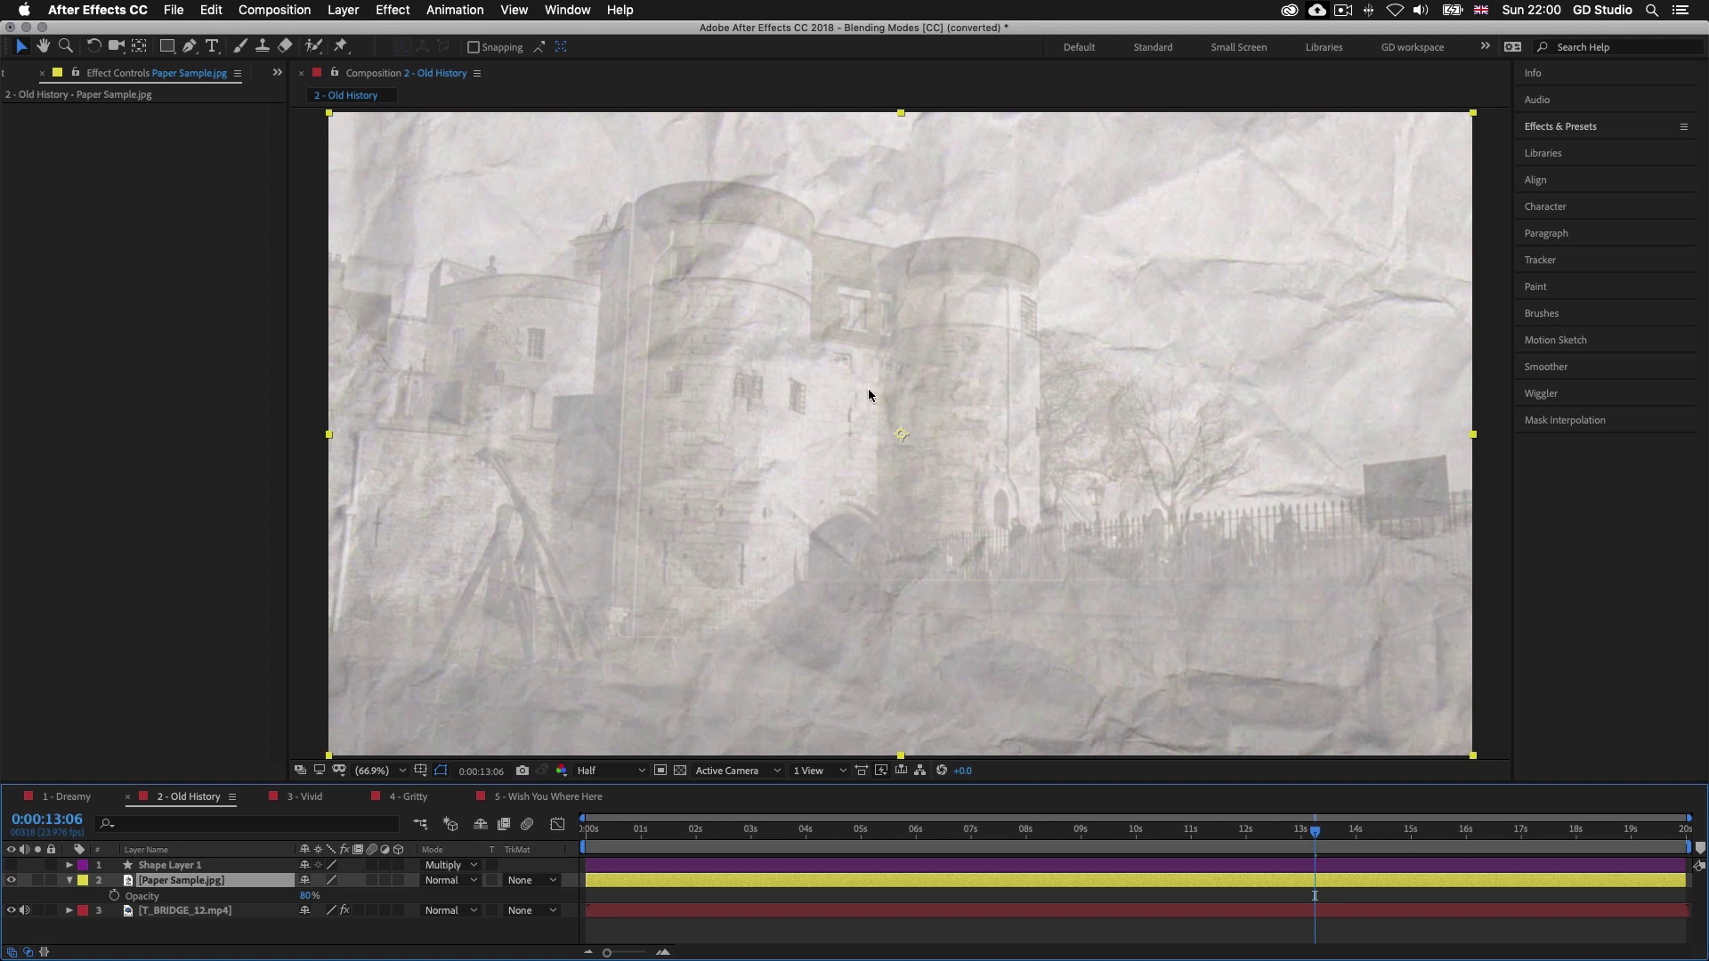
{"action": "left_click", "coordinate": [474, 881]}
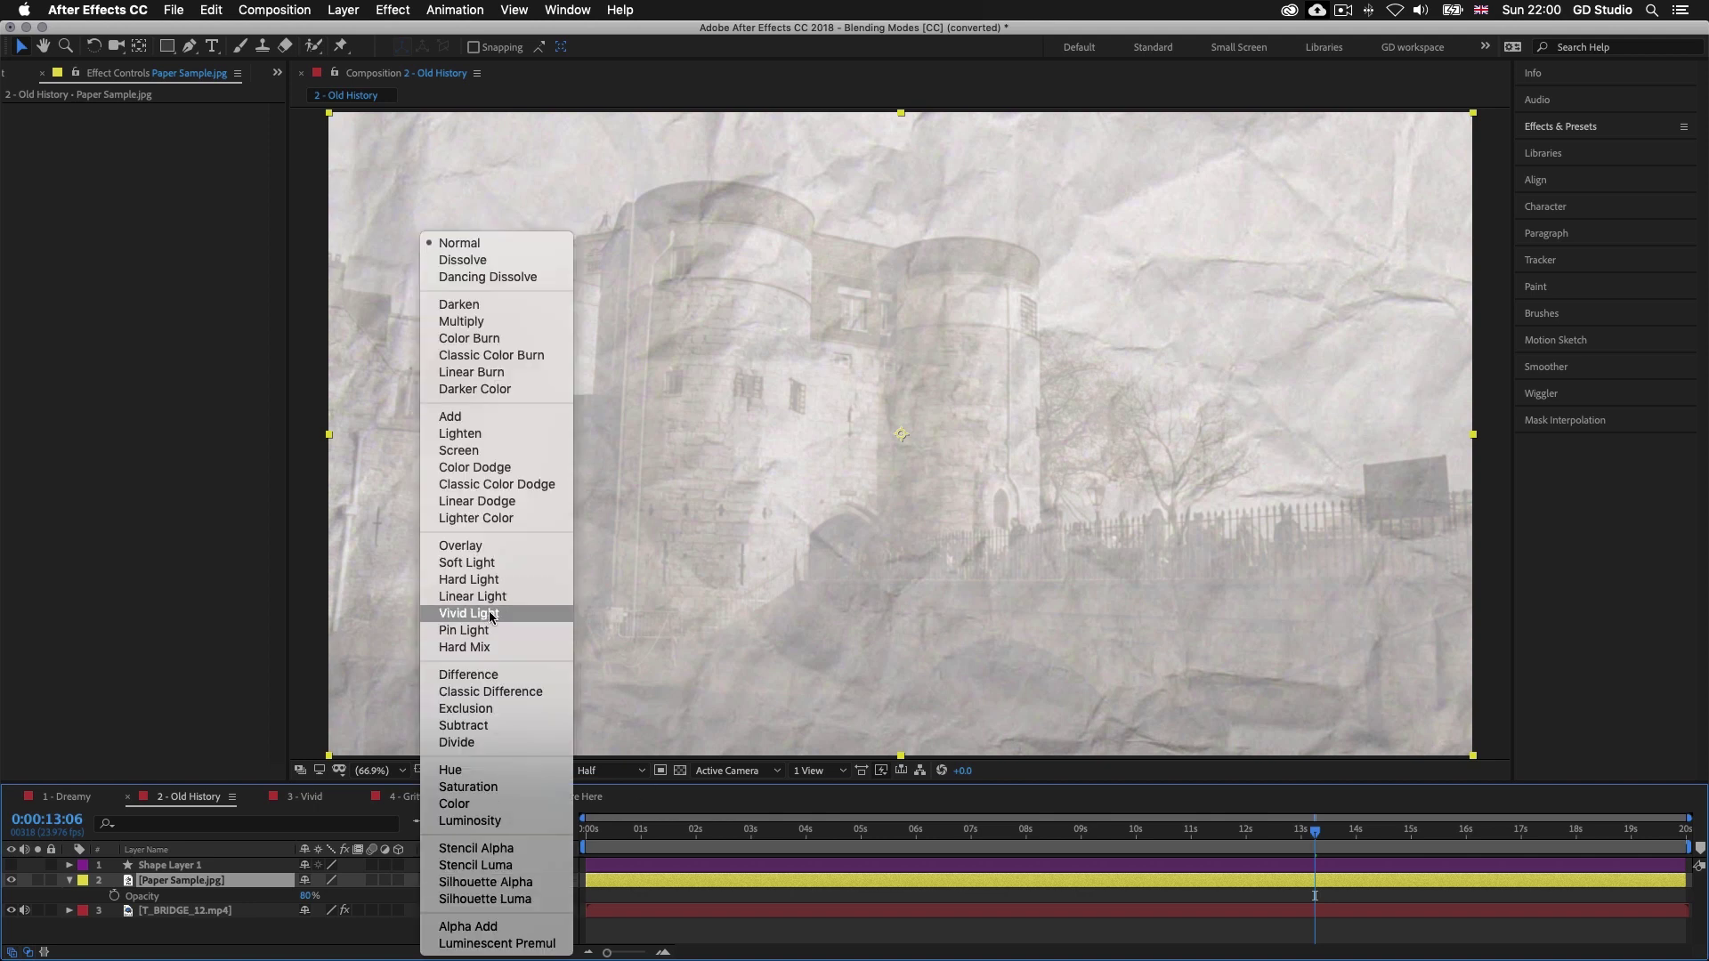
{"action": "left_click", "coordinate": [472, 580]}
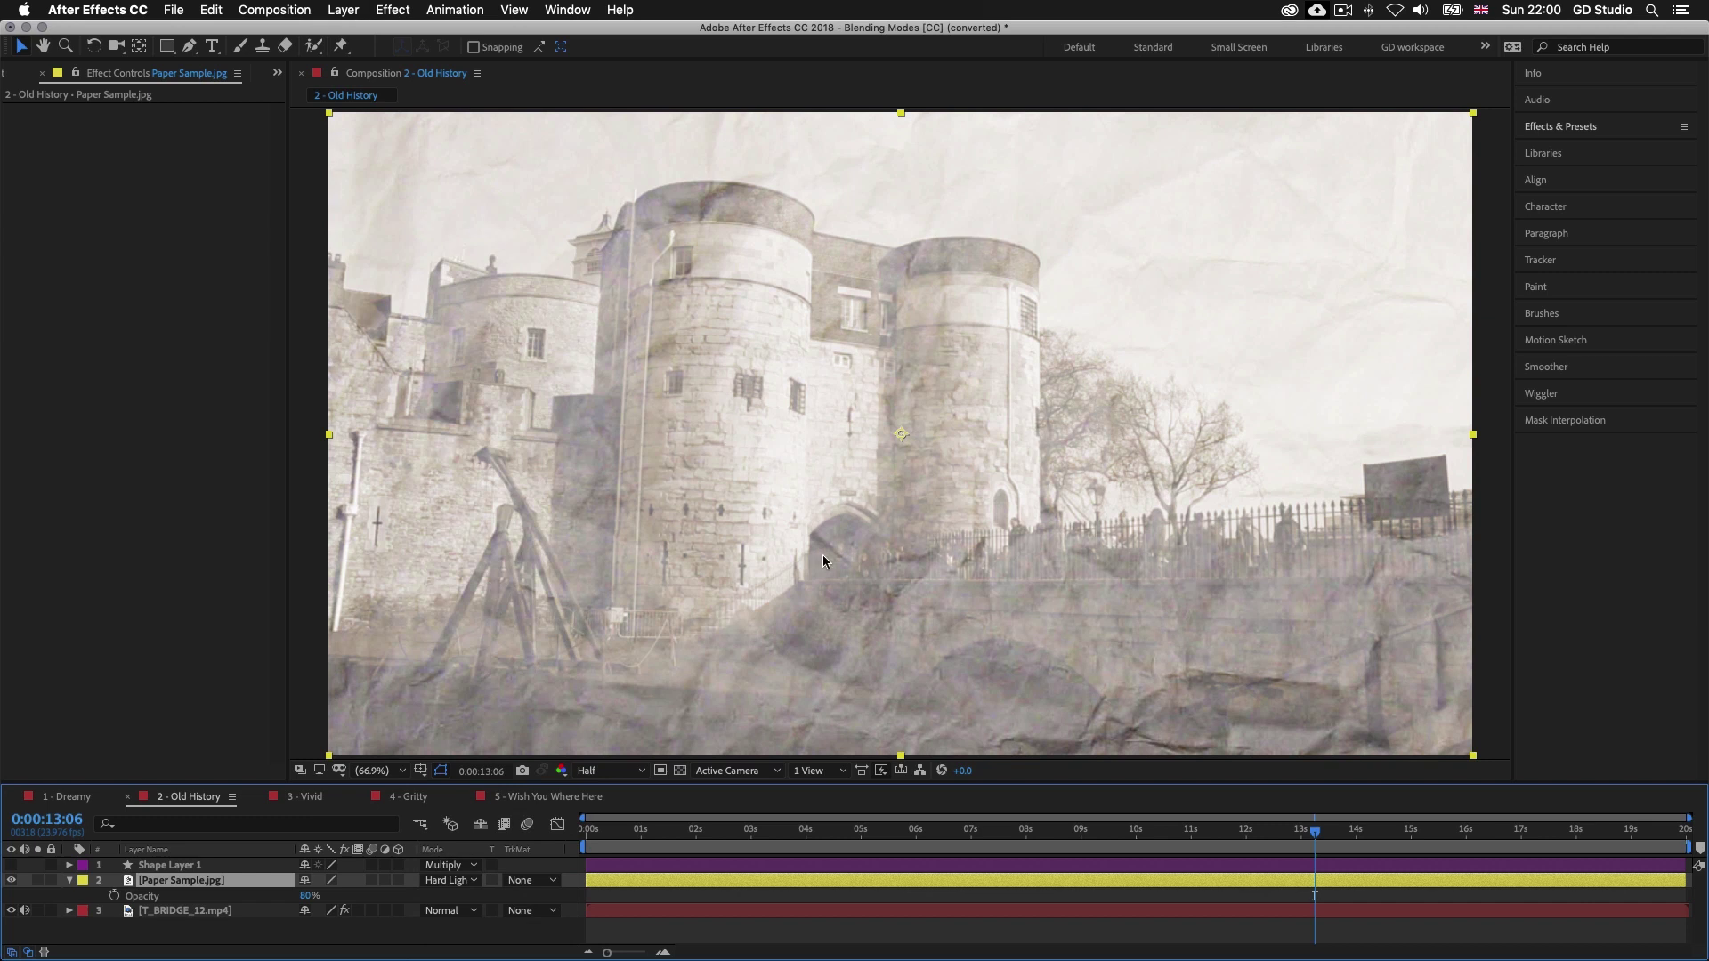
Make Shape Layer 1 visible, check its blending mode options while keeping Multiply, and reveal its Opacity property
{"action": "left_click", "coordinate": [159, 867]}
{"action": "left_click", "coordinate": [11, 865]}
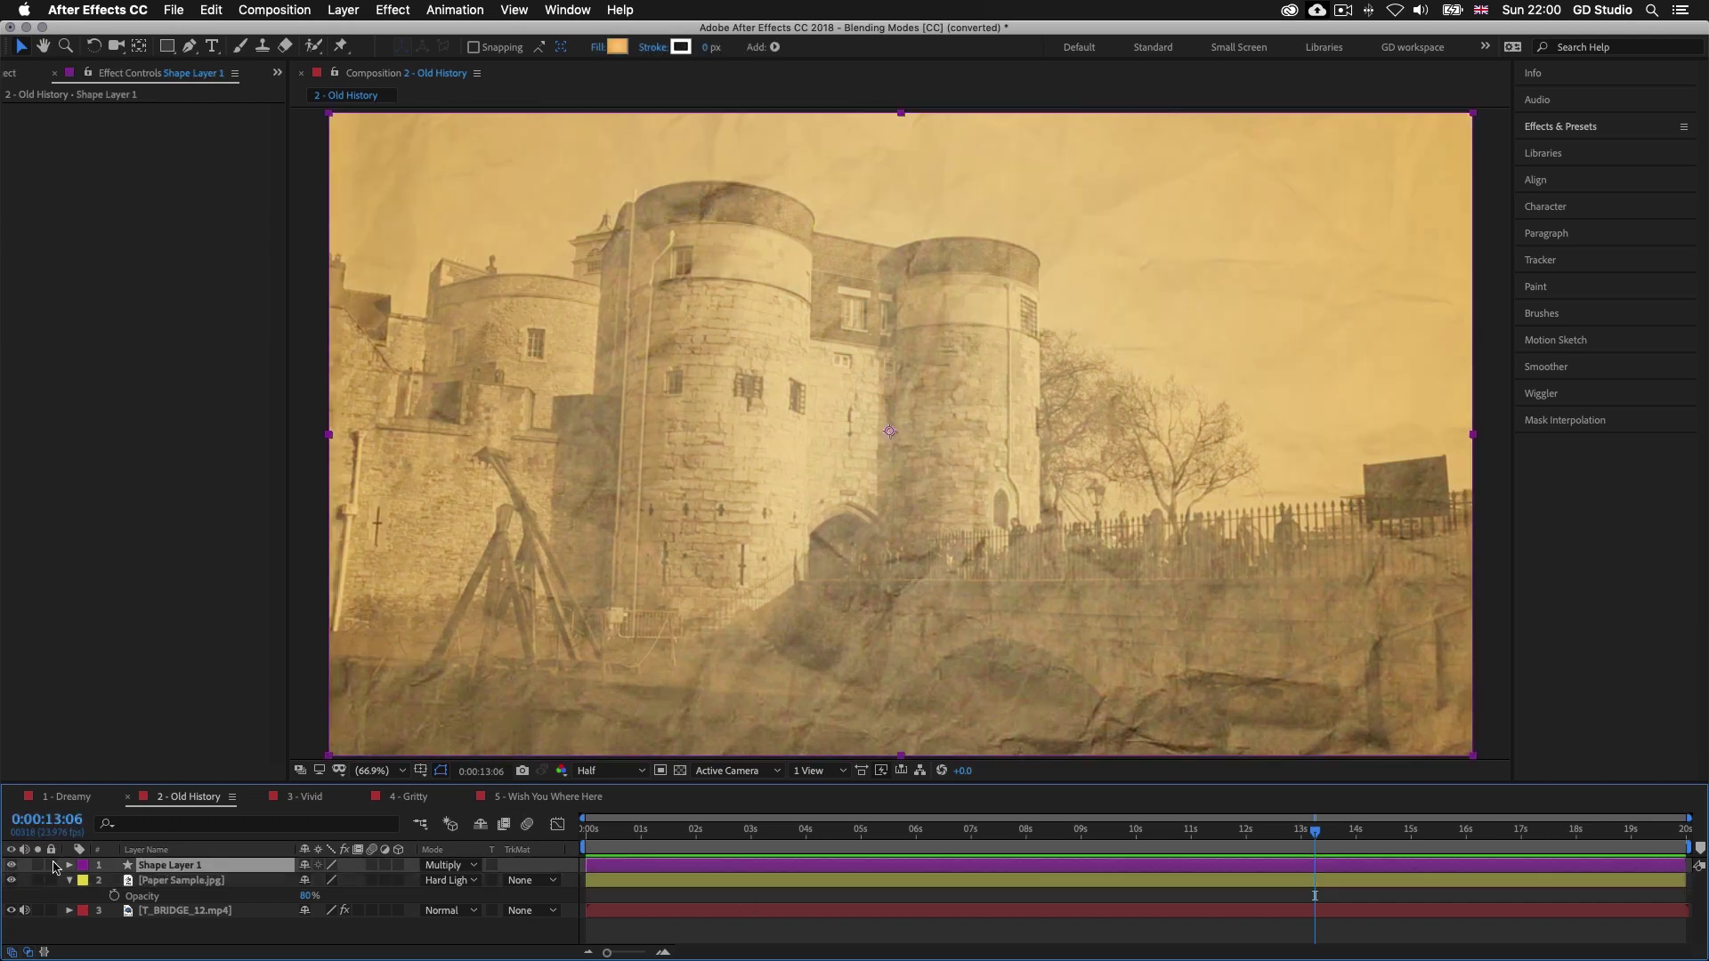
{"action": "left_click", "coordinate": [476, 870]}
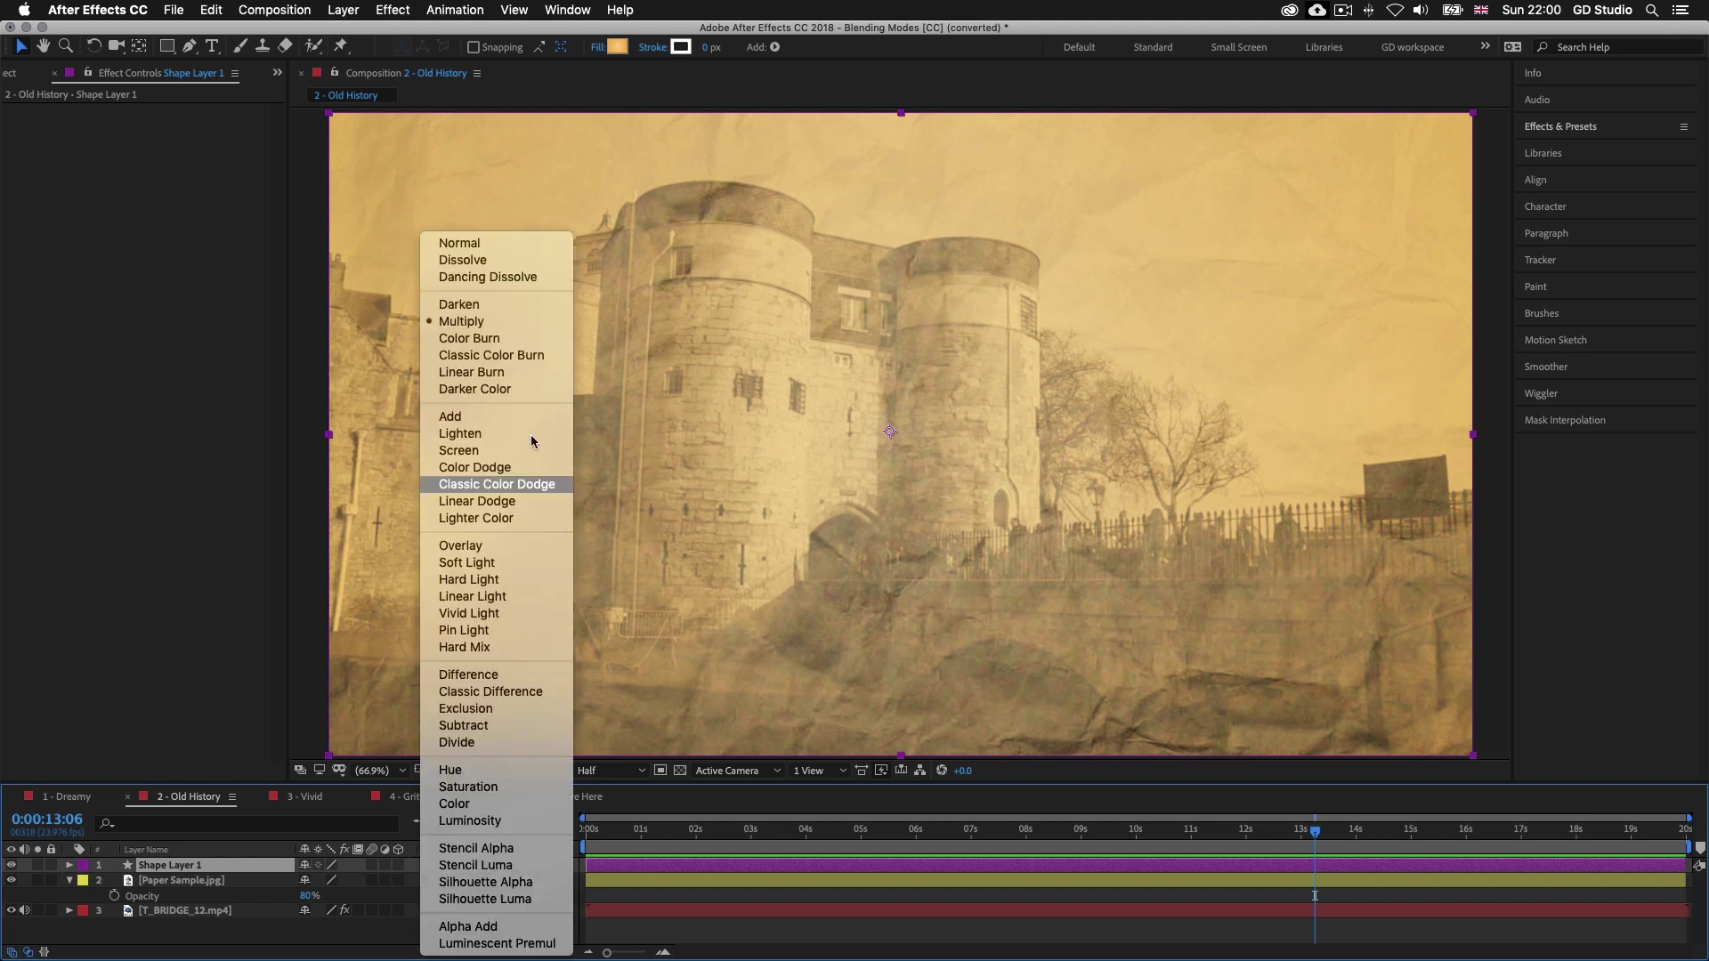
{"action": "left_click", "coordinate": [494, 325]}
{"action": "key", "text": "t"}
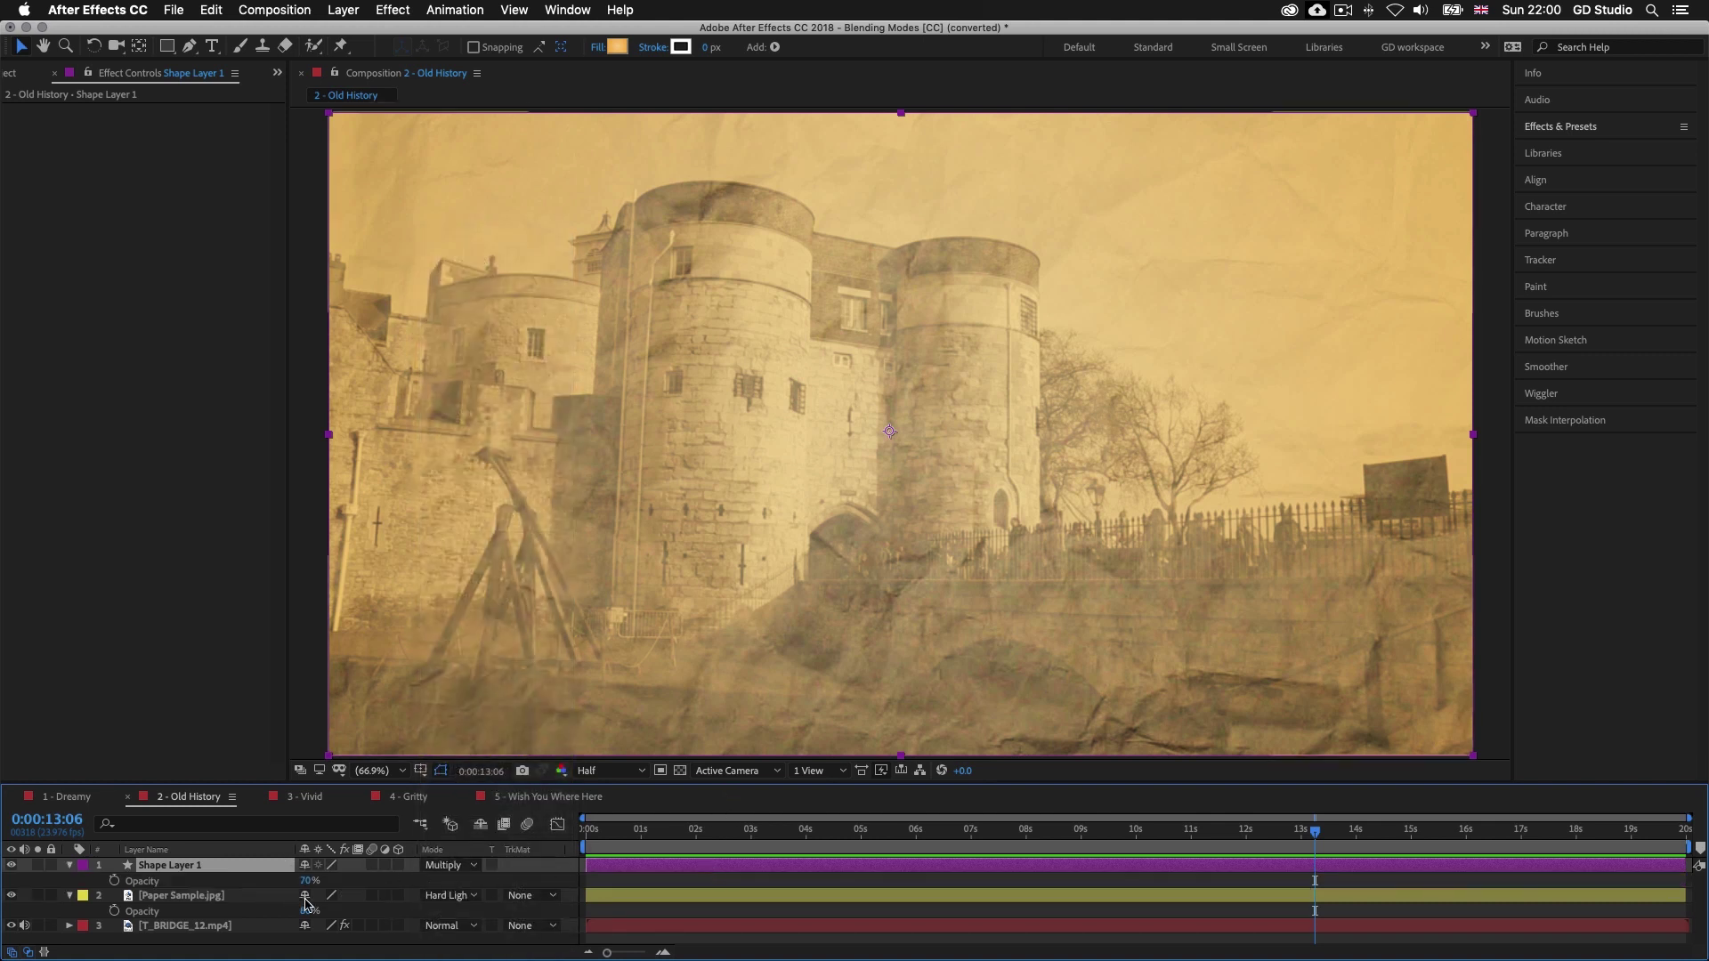
Compare Shape Layer 1 in Normal mode with Multiply, ending on Multiply, and deselect the layer
{"action": "left_click", "coordinate": [474, 869]}
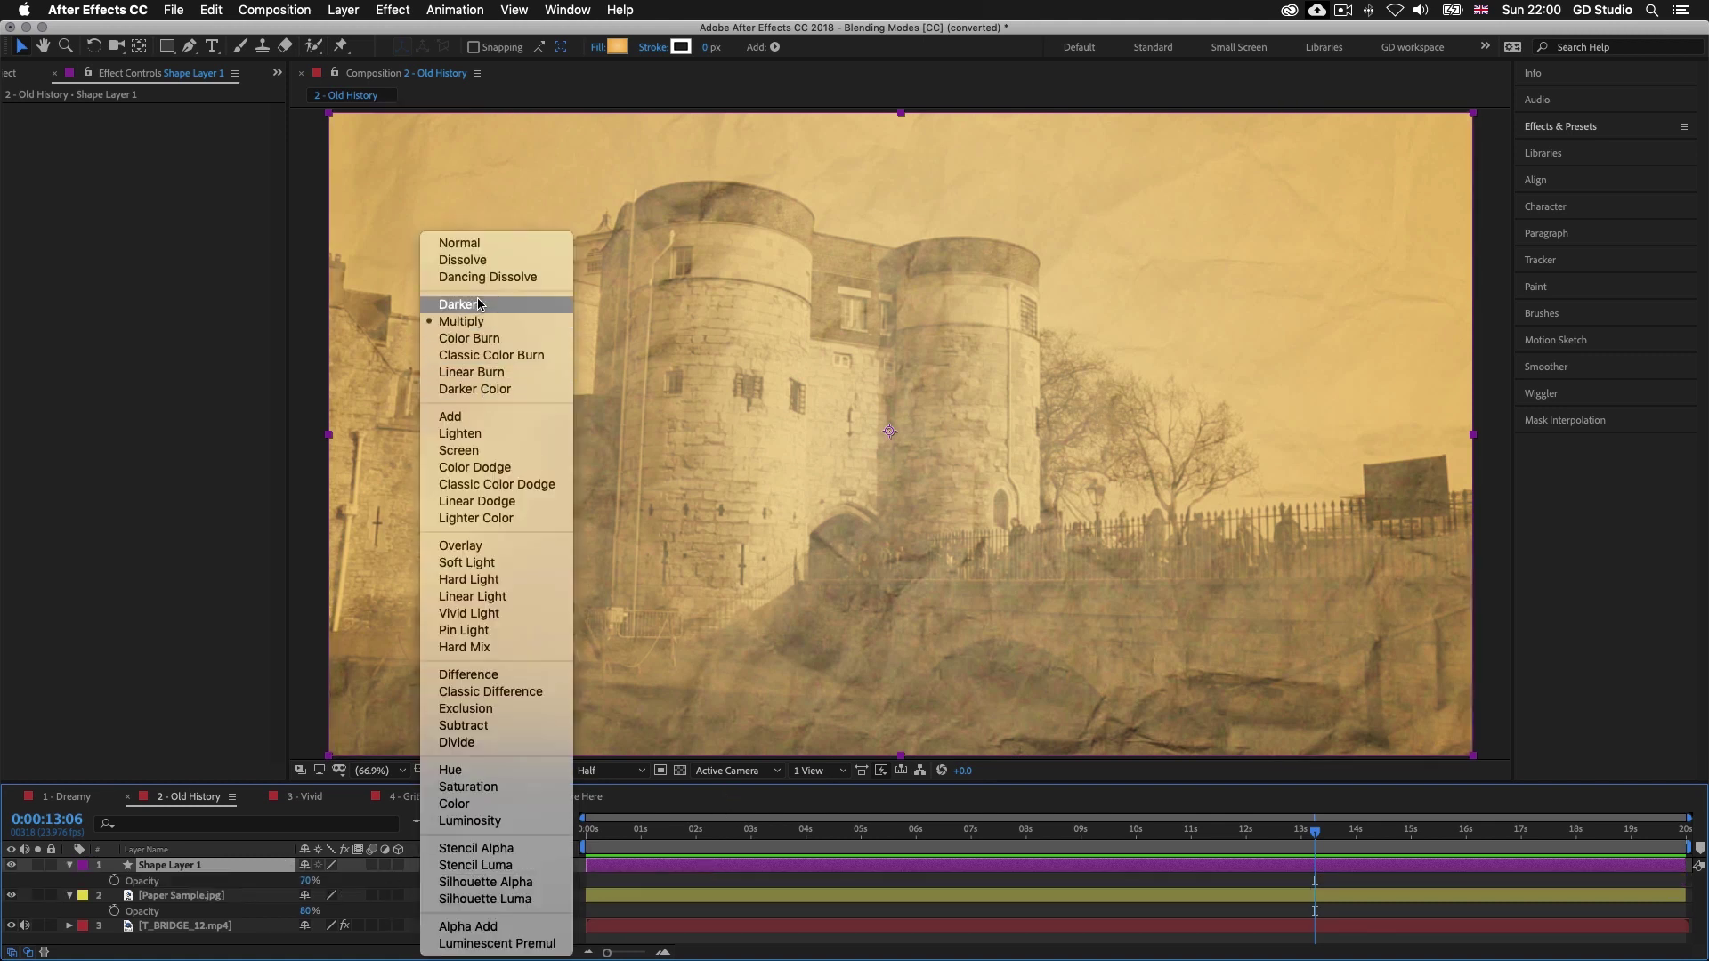
{"action": "left_click", "coordinate": [463, 243]}
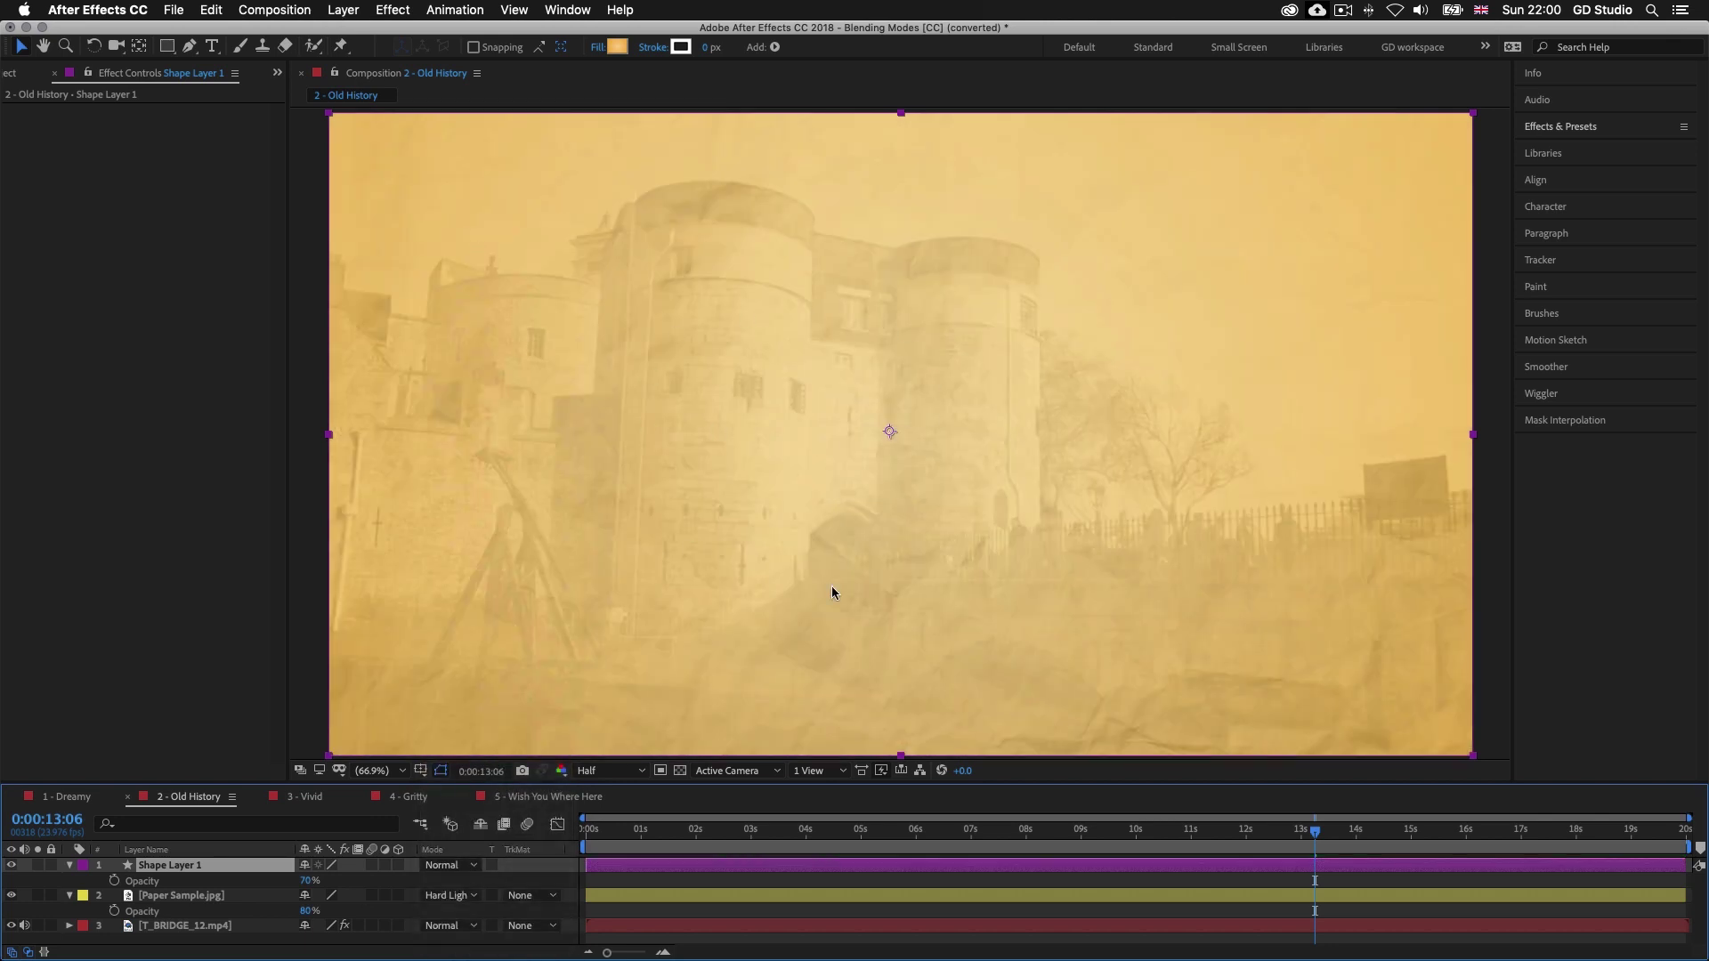
{"action": "left_click", "coordinate": [465, 865]}
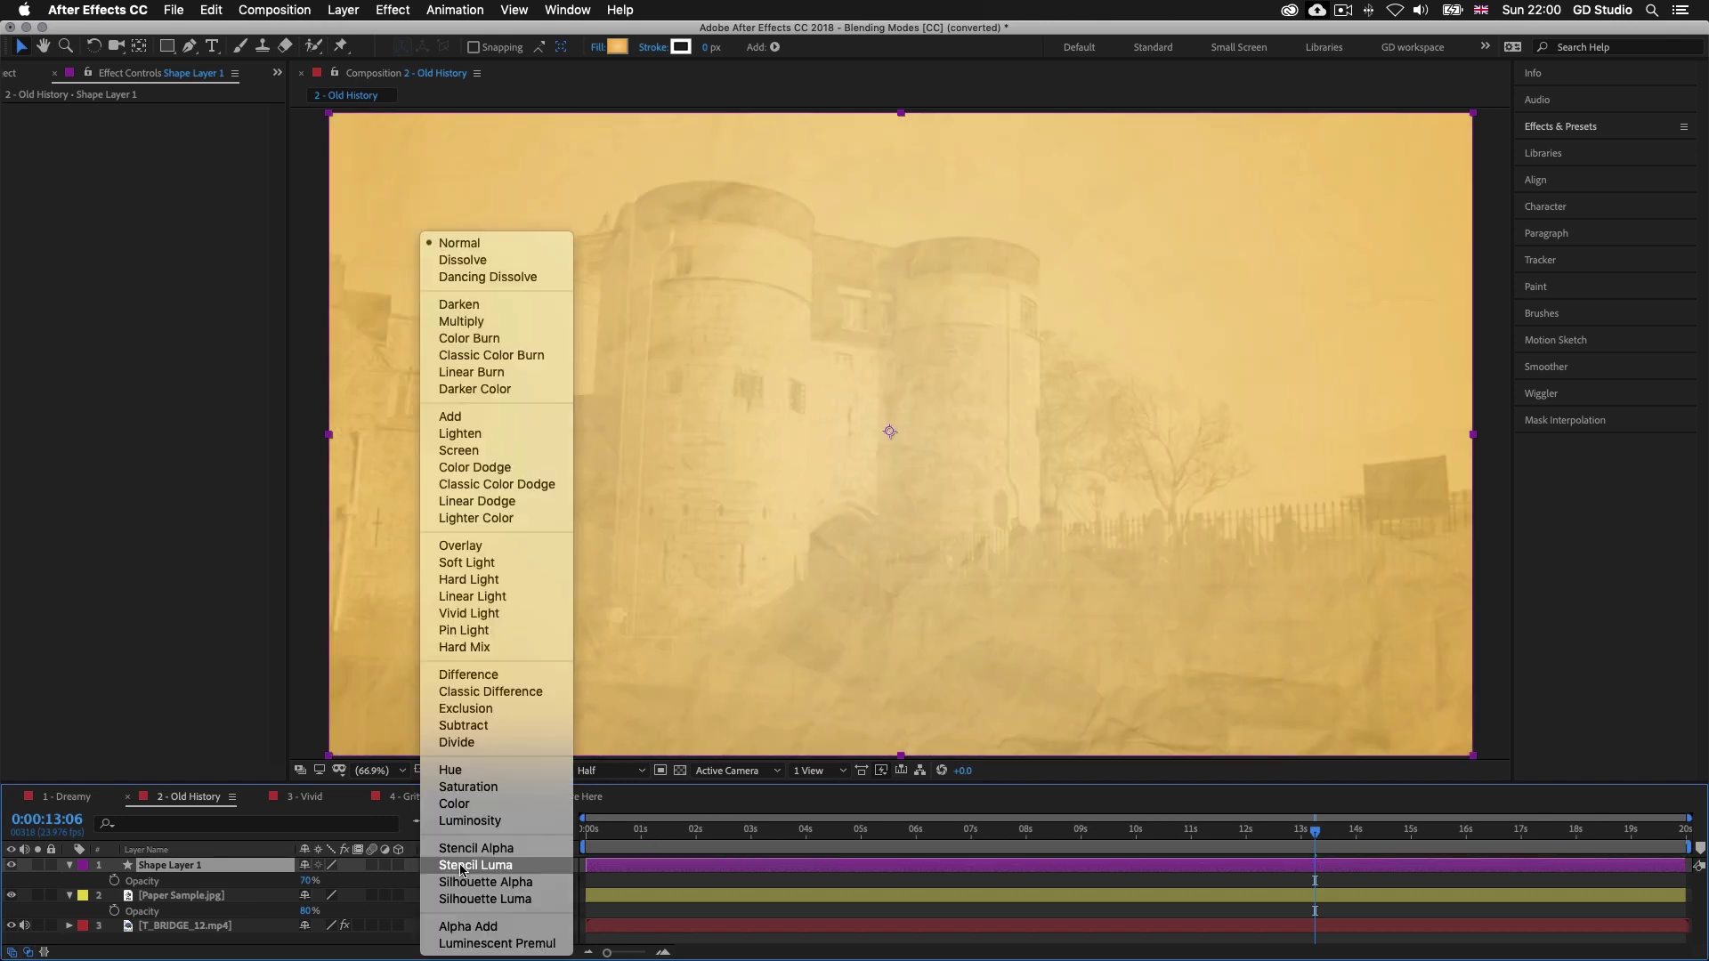
{"action": "left_click", "coordinate": [496, 325]}
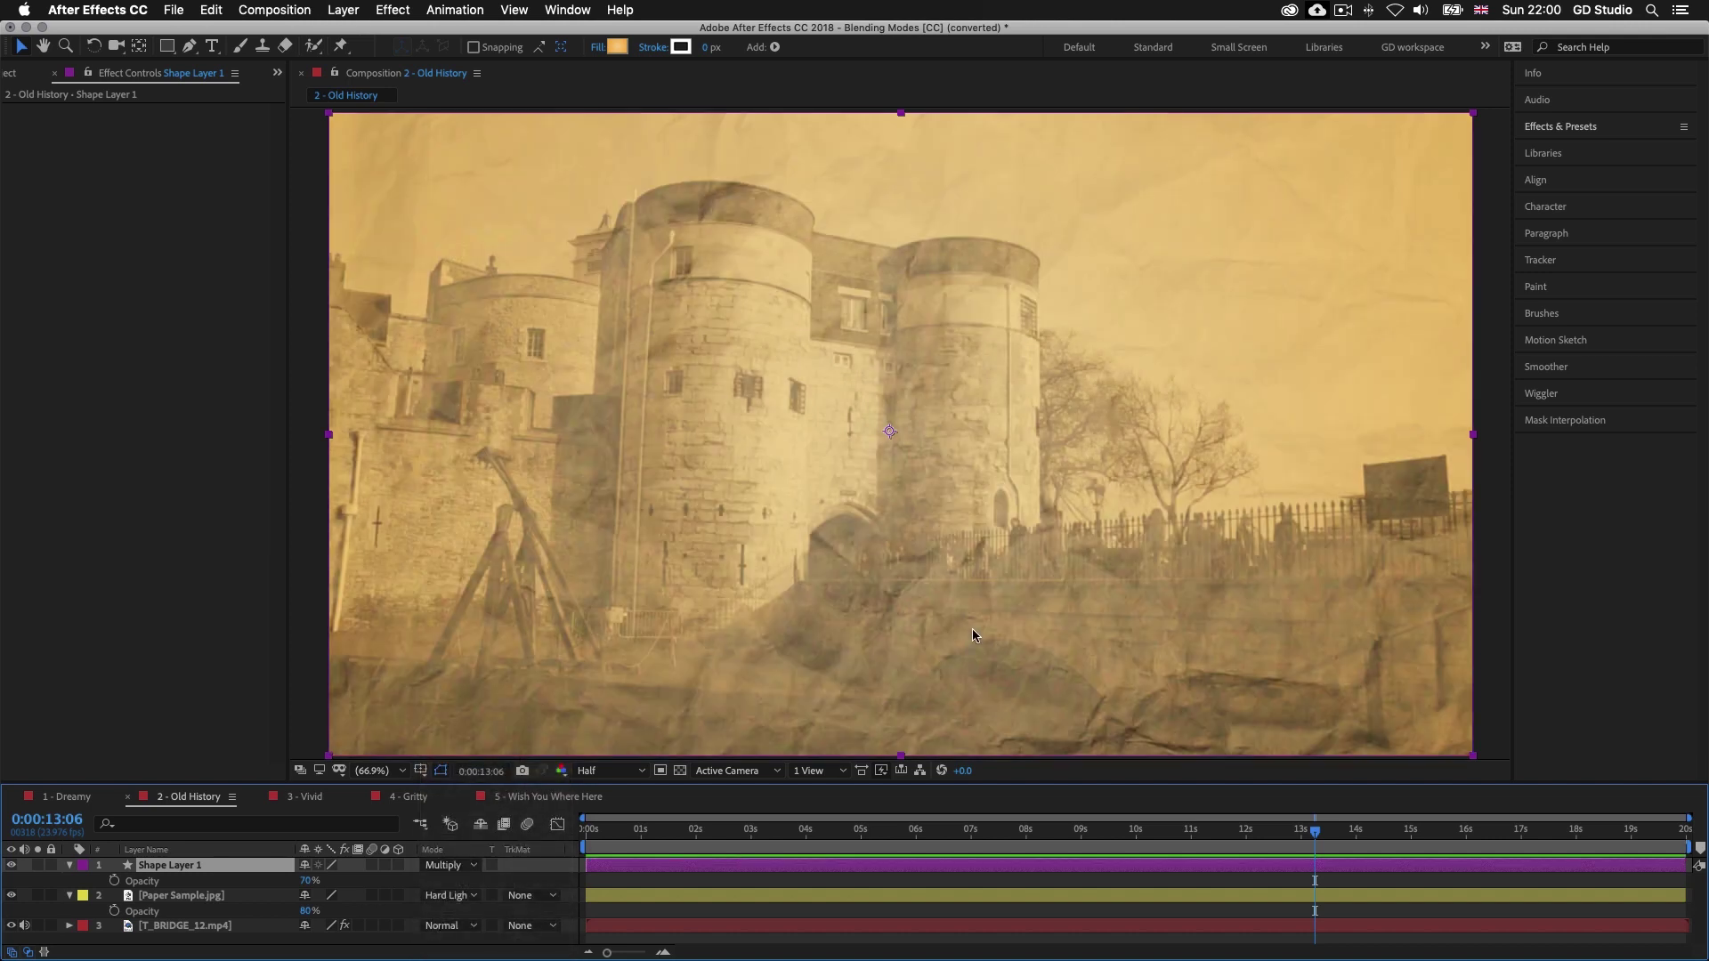
{"action": "left_click", "coordinate": [1011, 884]}
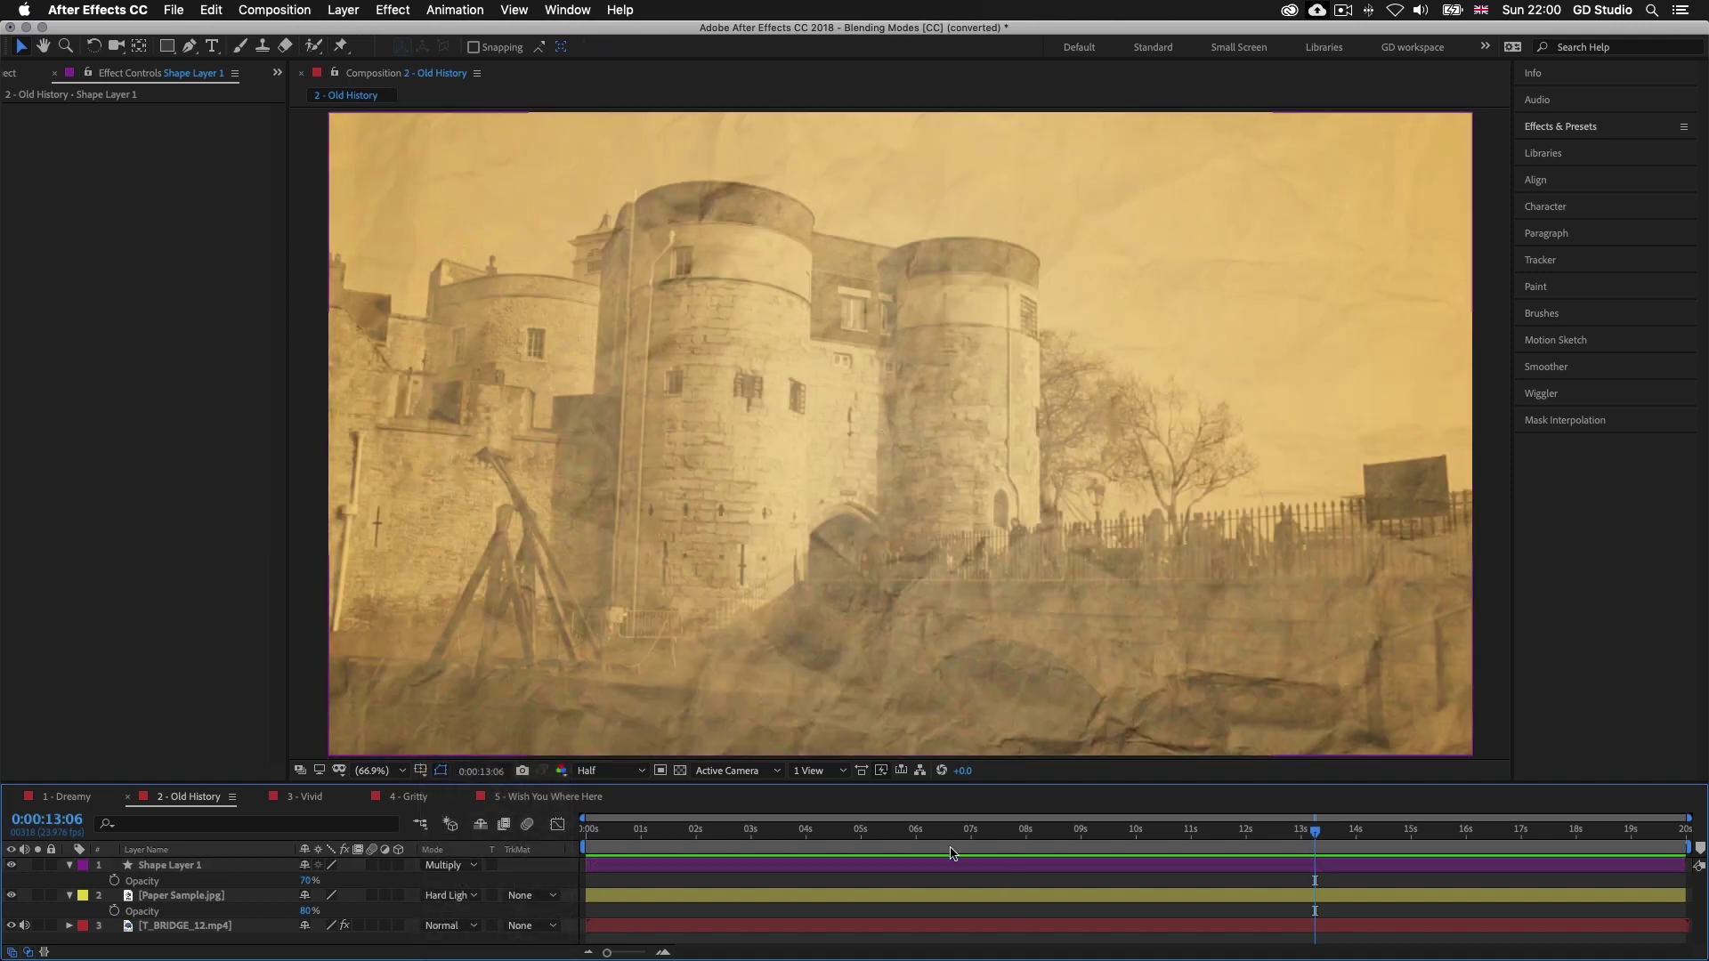
Open the 3 - Vivid composition from the project's blending mode examples and preview it
{"action": "left_click", "coordinate": [9, 76]}
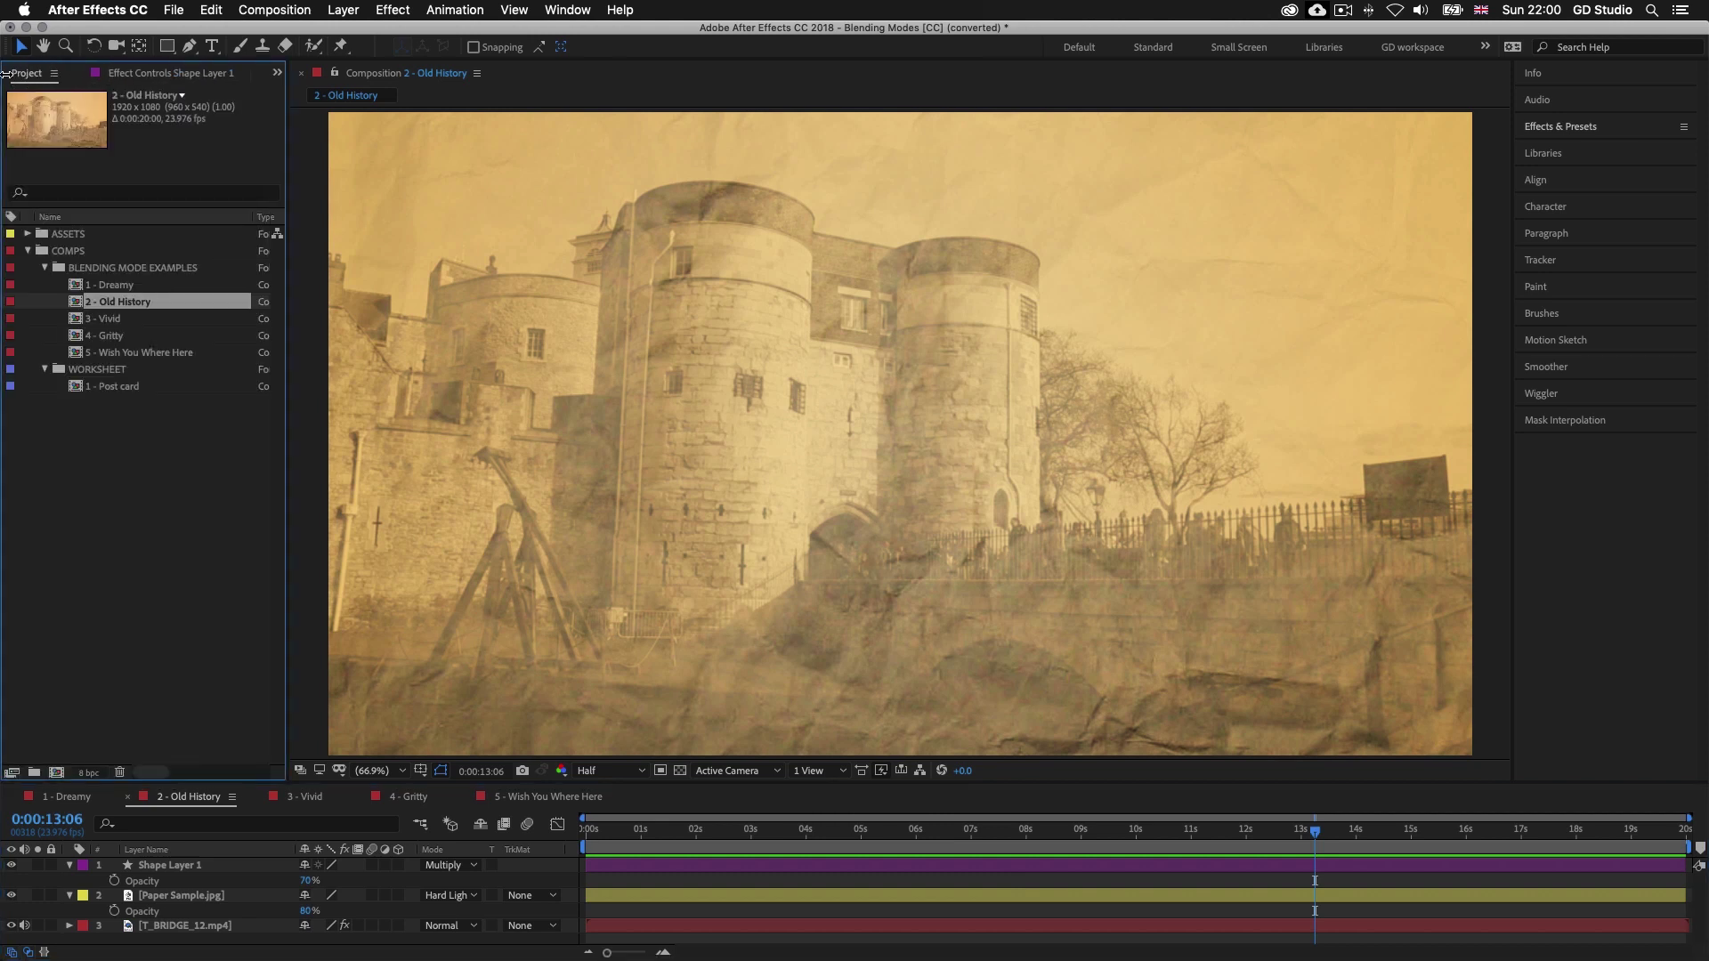
{"action": "left_click", "coordinate": [120, 321]}
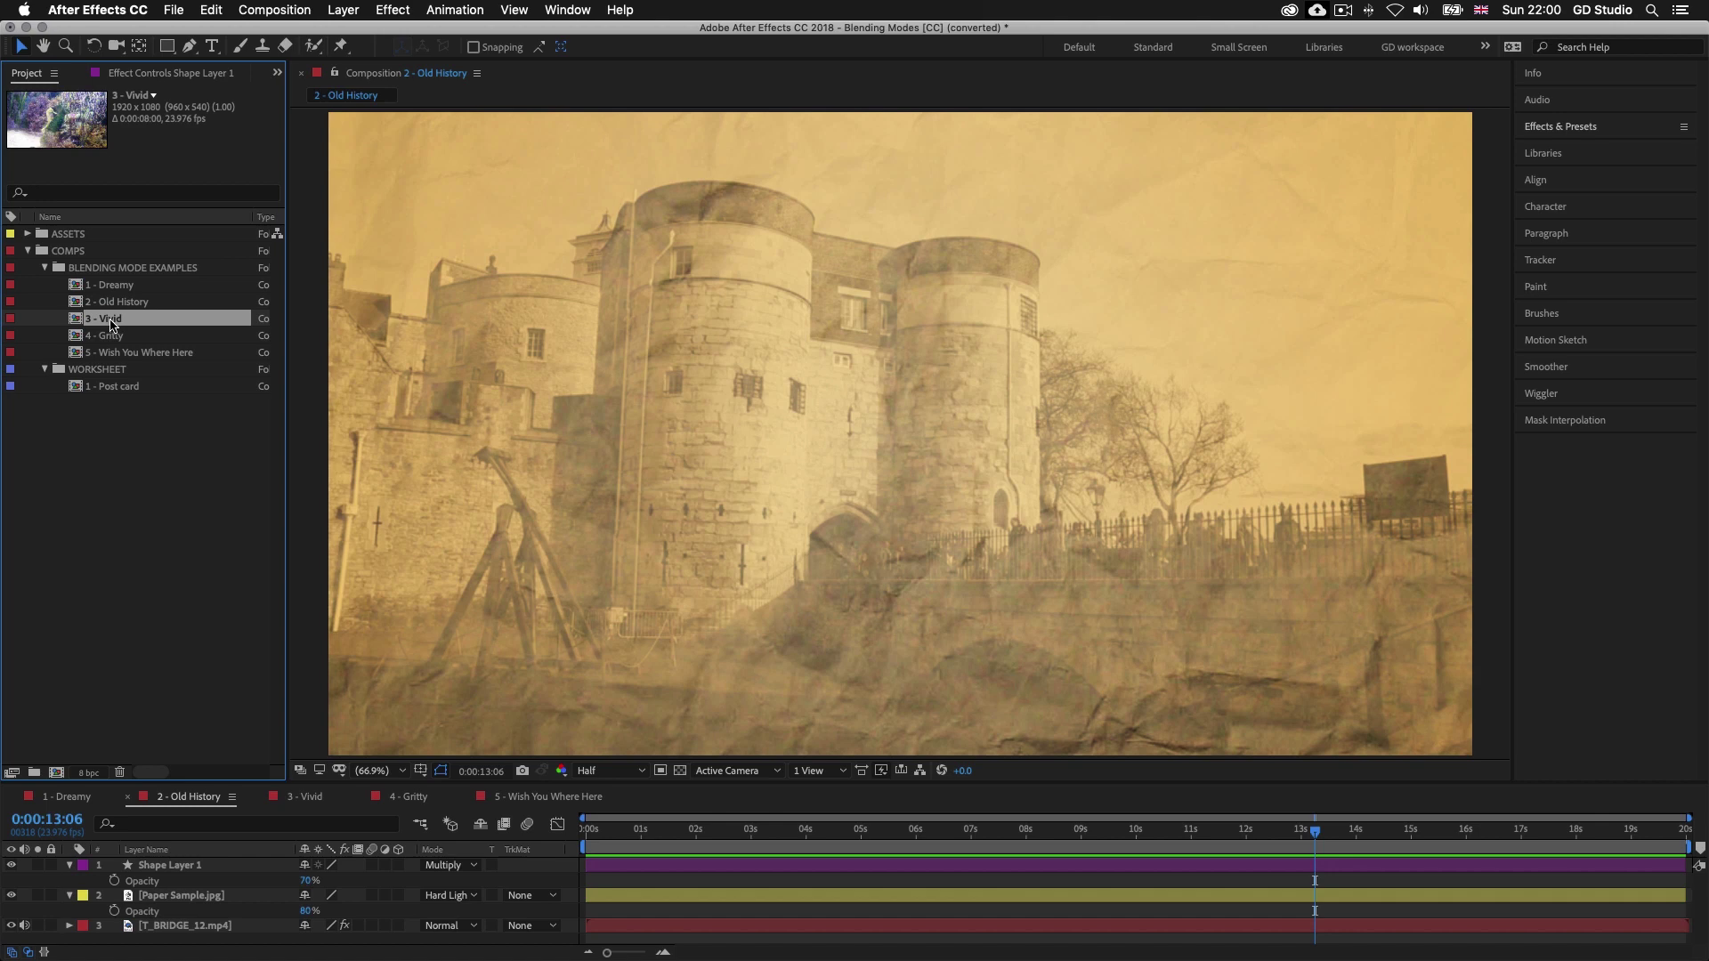
{"action": "double_click", "coordinate": [113, 322]}
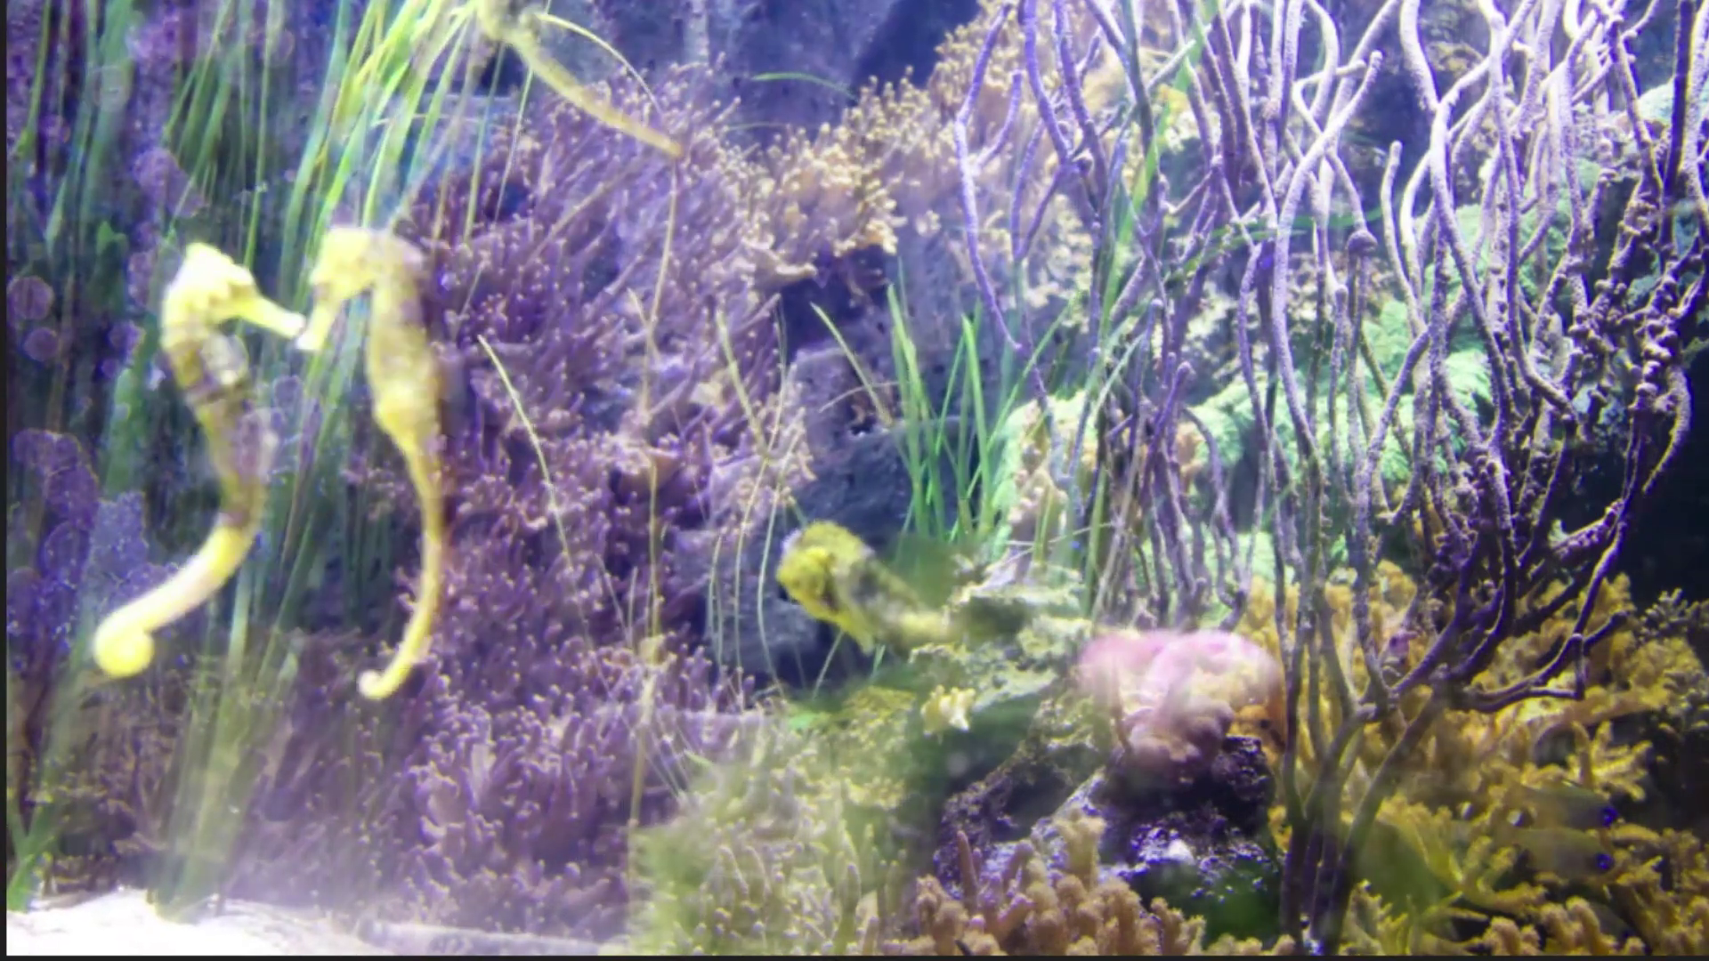
{"action": "key", "text": "space"}
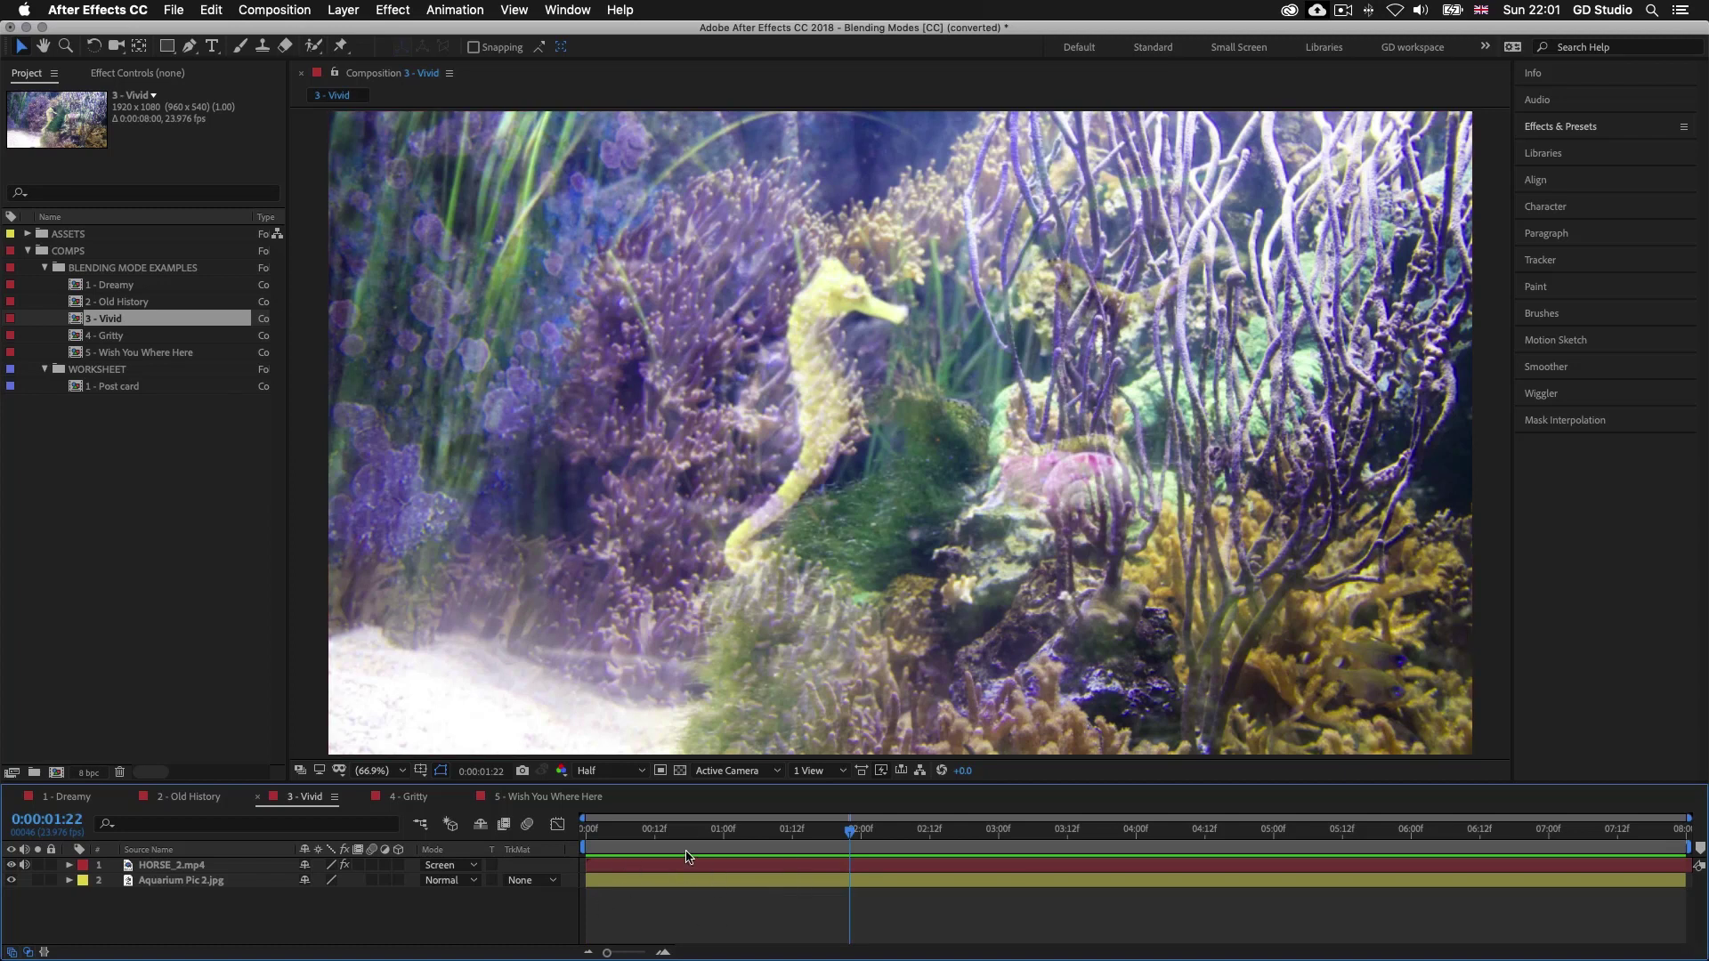
Undo the accidental shift of the Aquarium Pic 2.jpg layer and compare the composition with HORSE_2.mp4 hidden and shown
{"action": "left_click", "coordinate": [717, 880]}
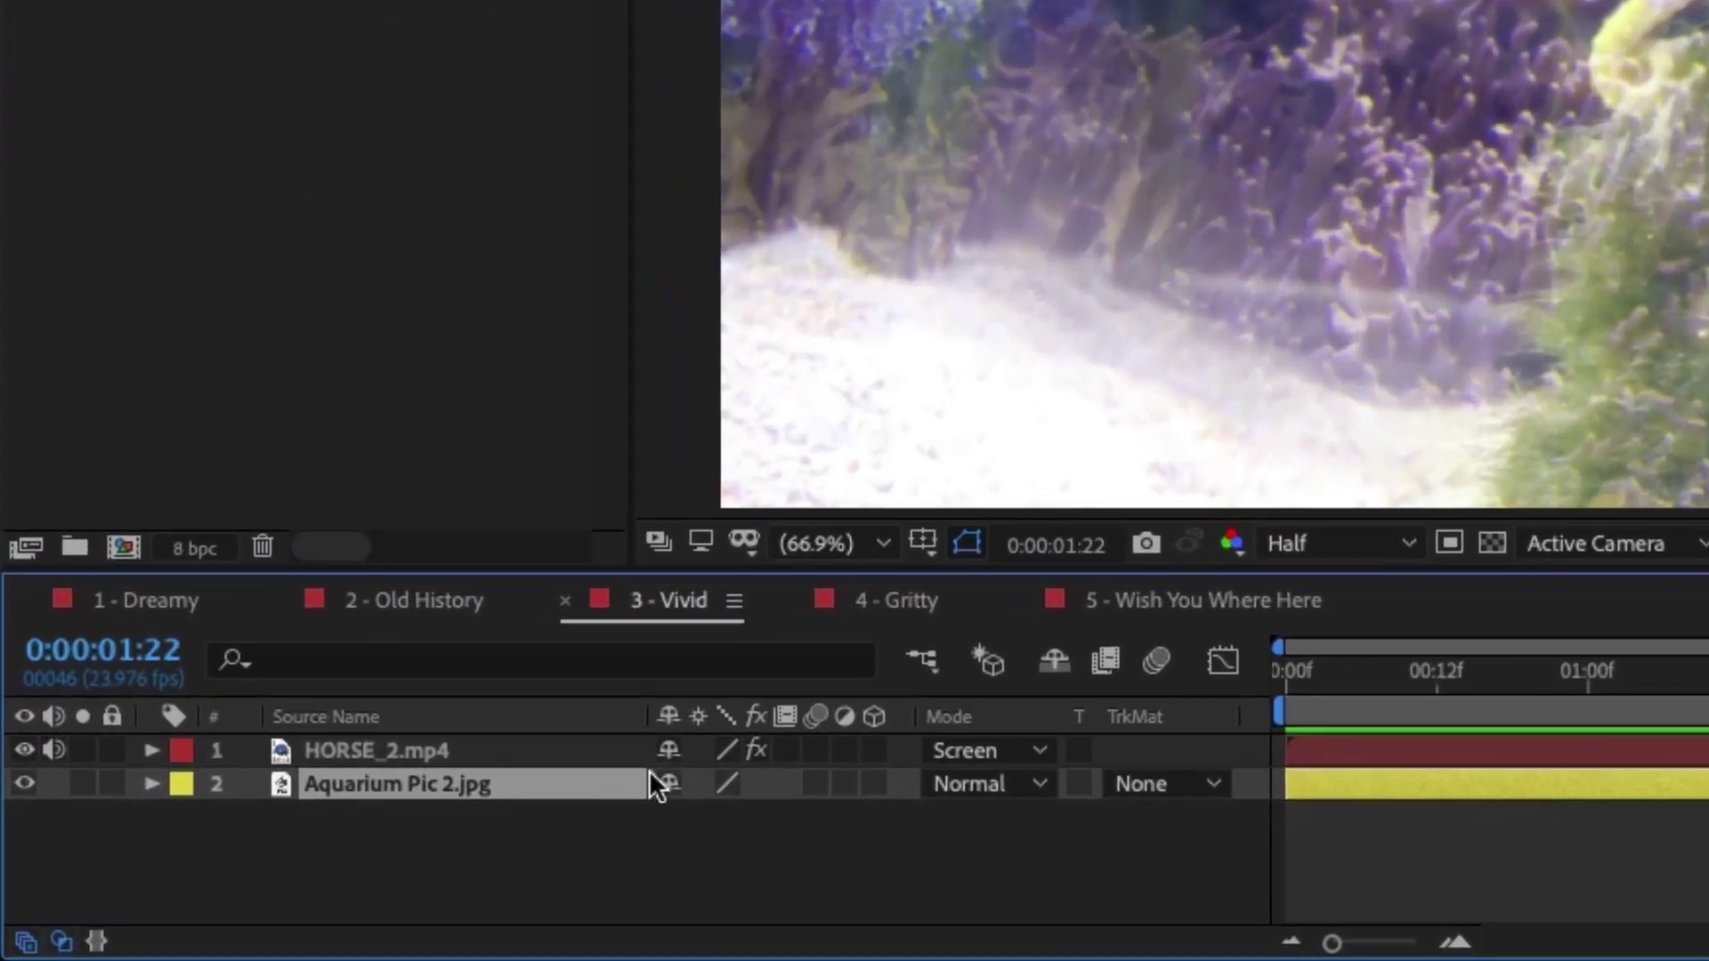
{"action": "left_click", "coordinate": [1545, 758]}
{"action": "left_click", "coordinate": [1431, 787]}
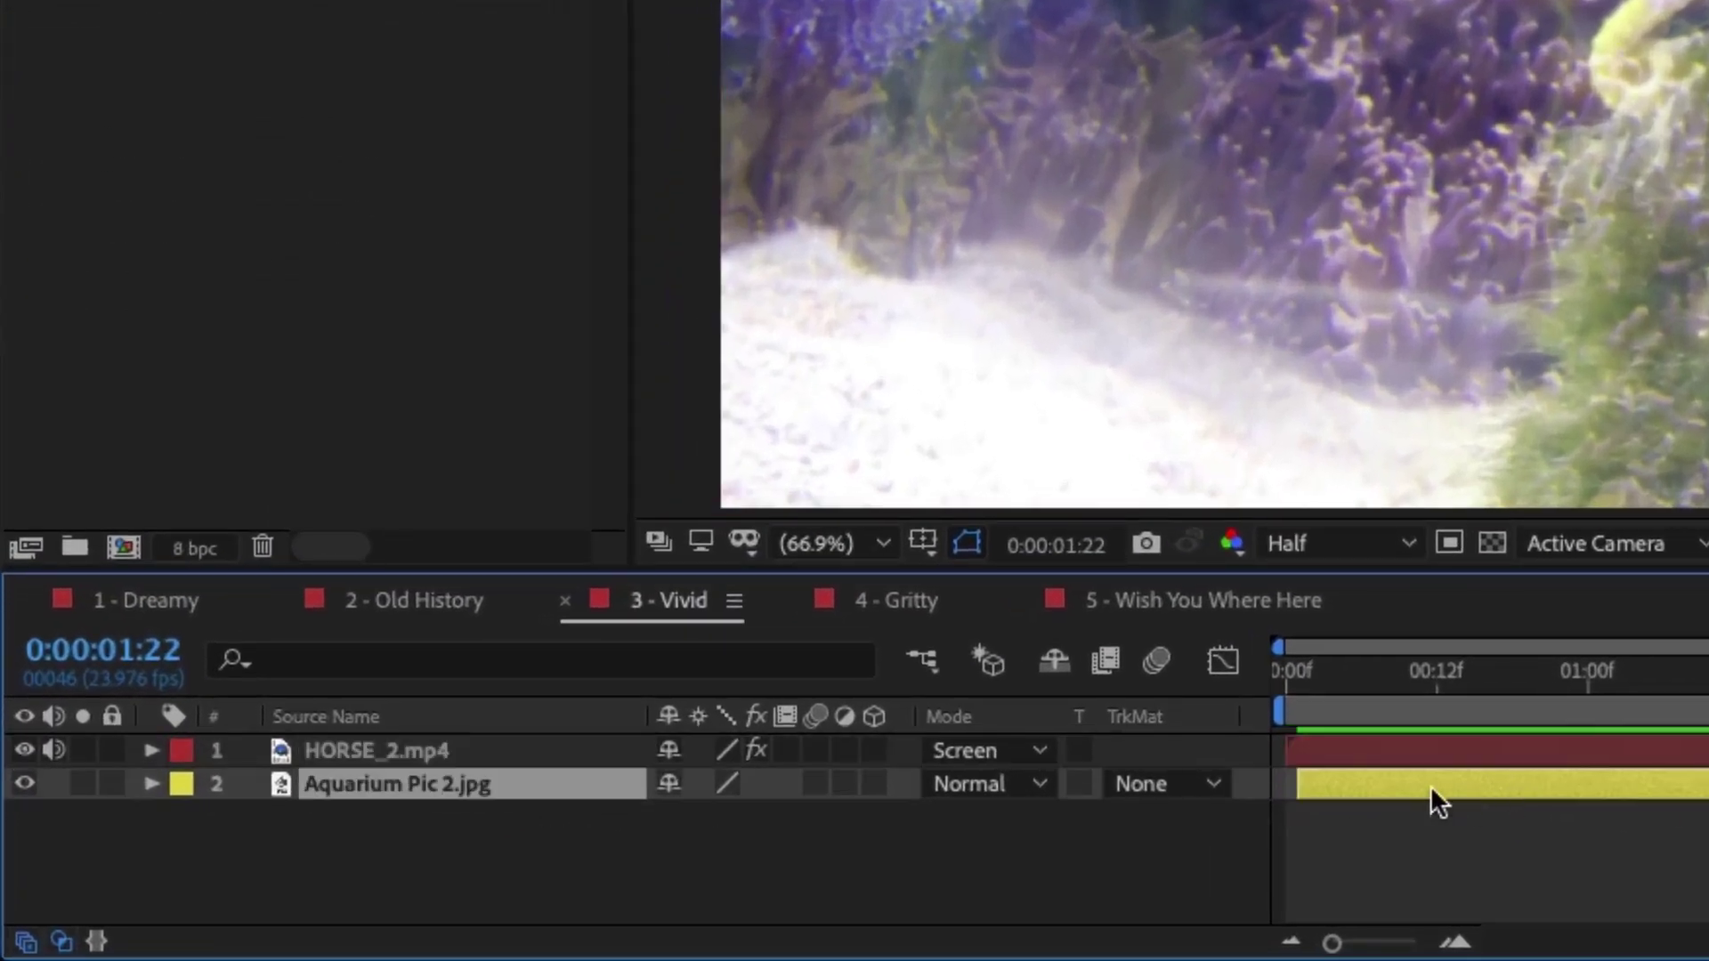
{"action": "key", "text": "ctrl+z"}
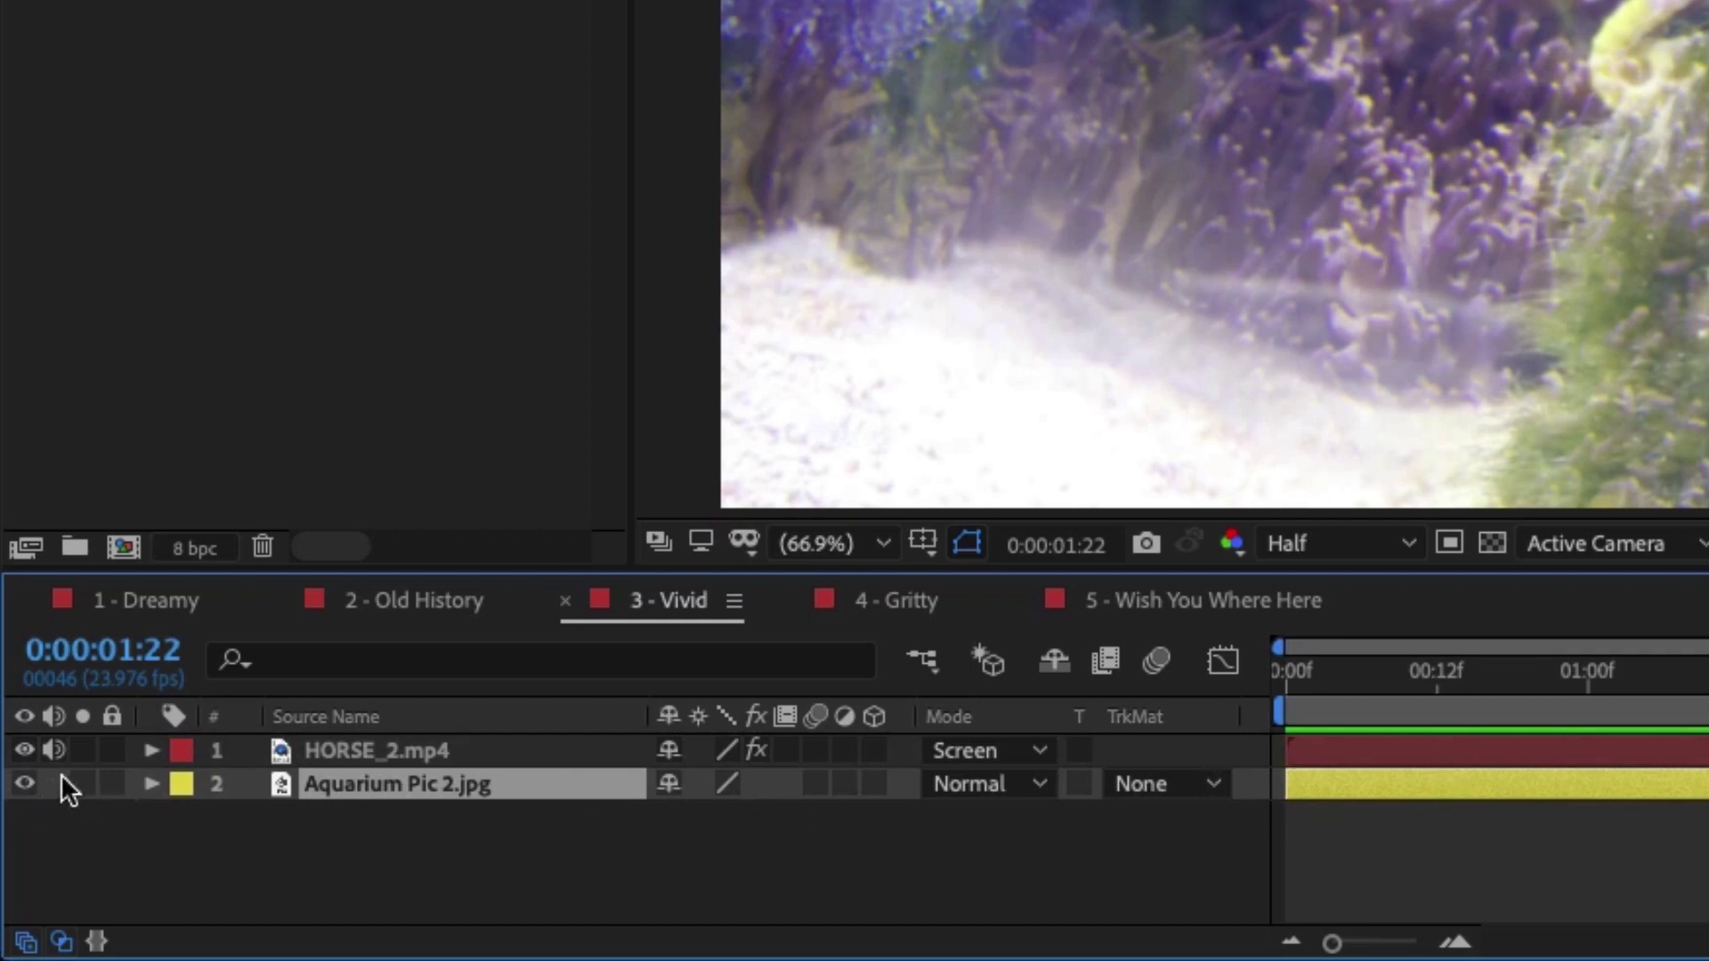
{"action": "left_click", "coordinate": [24, 751]}
{"action": "left_click", "coordinate": [24, 750]}
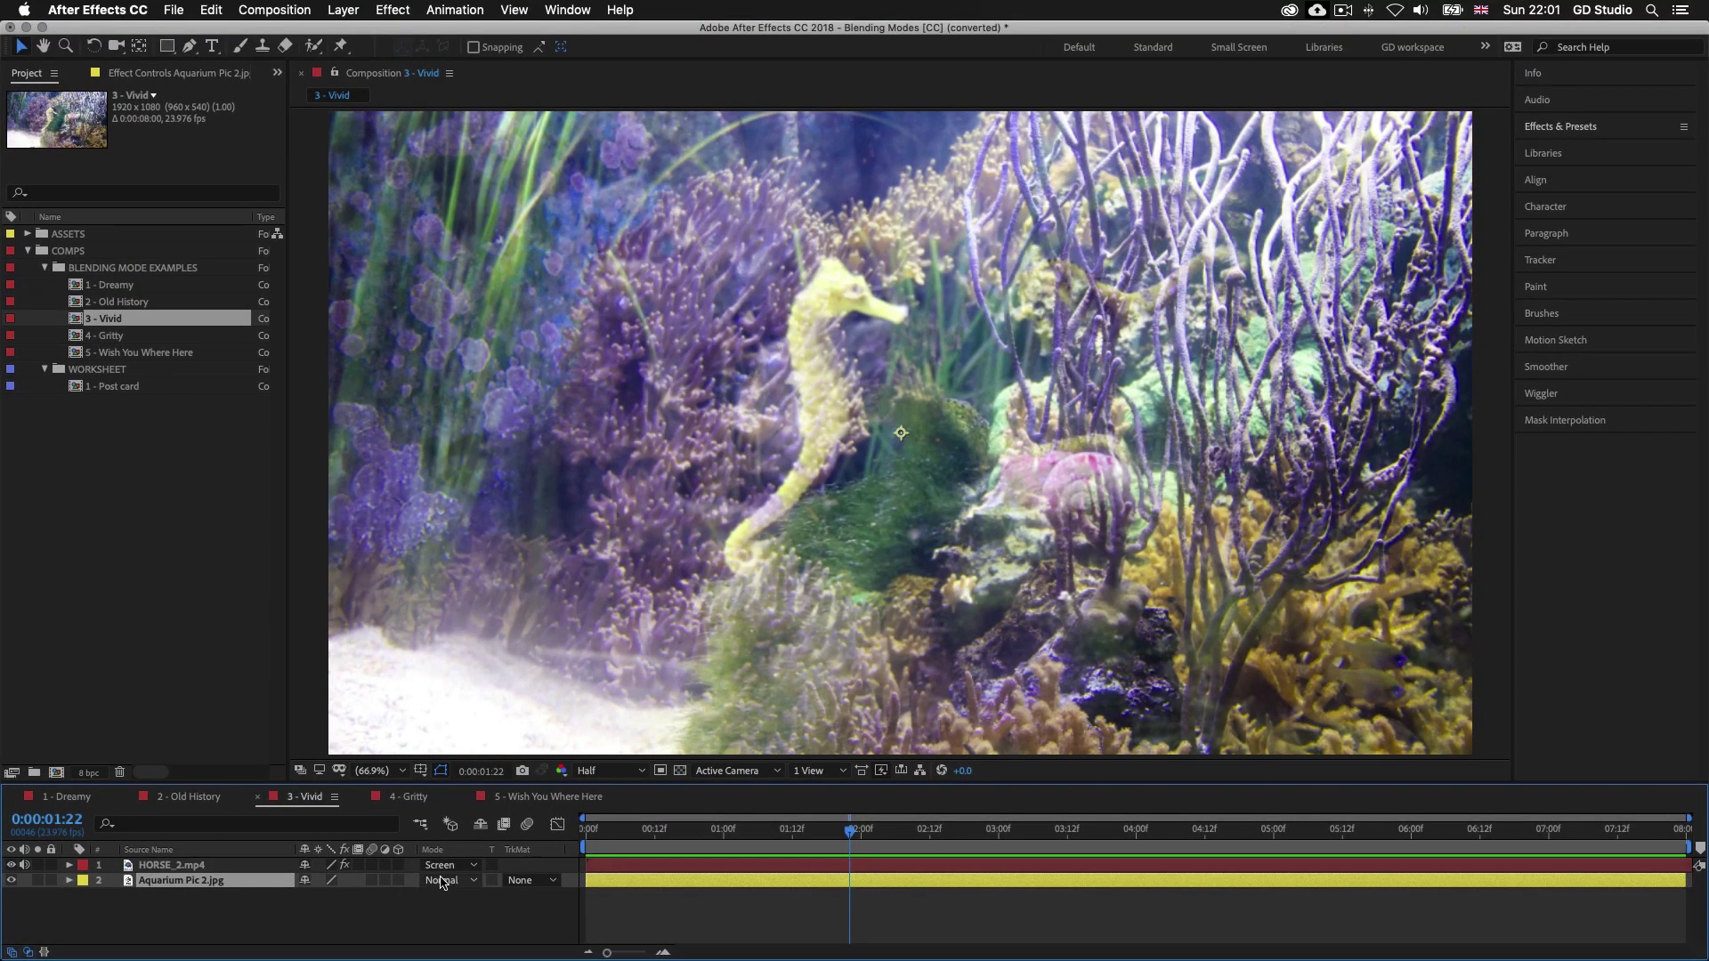
Display the effect settings of the HORSE_2.mp4 layer and set its blending mode to Normal
{"action": "left_click", "coordinate": [188, 866]}
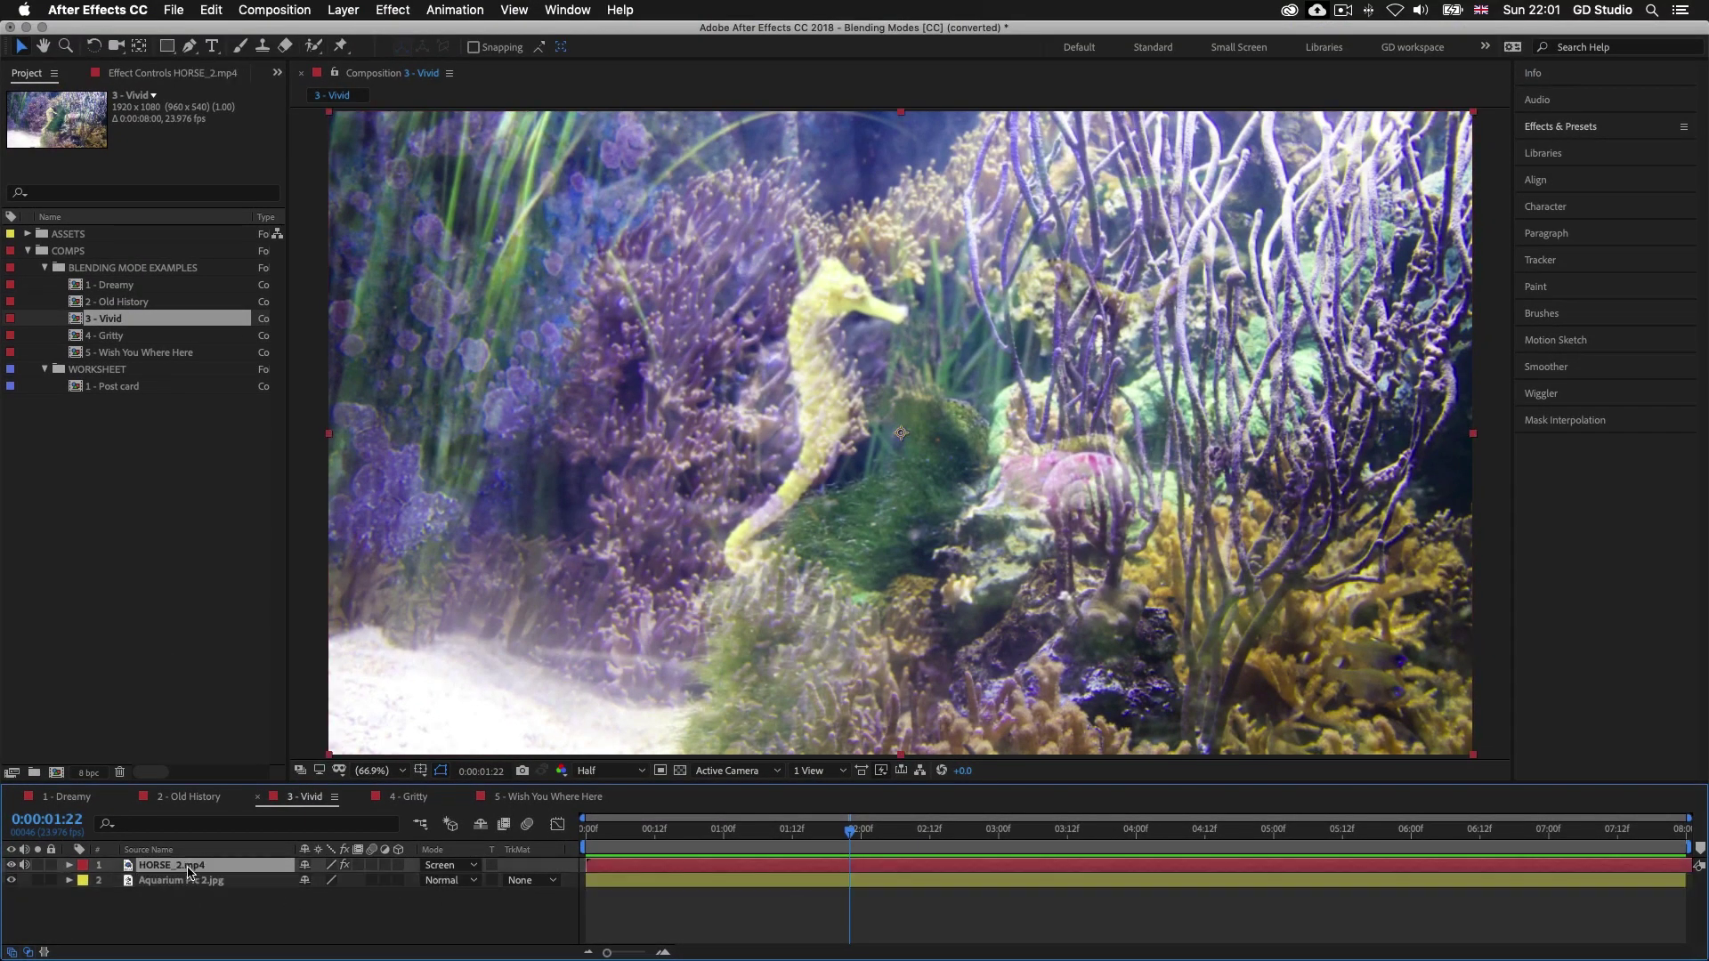
{"action": "left_click", "coordinate": [138, 73]}
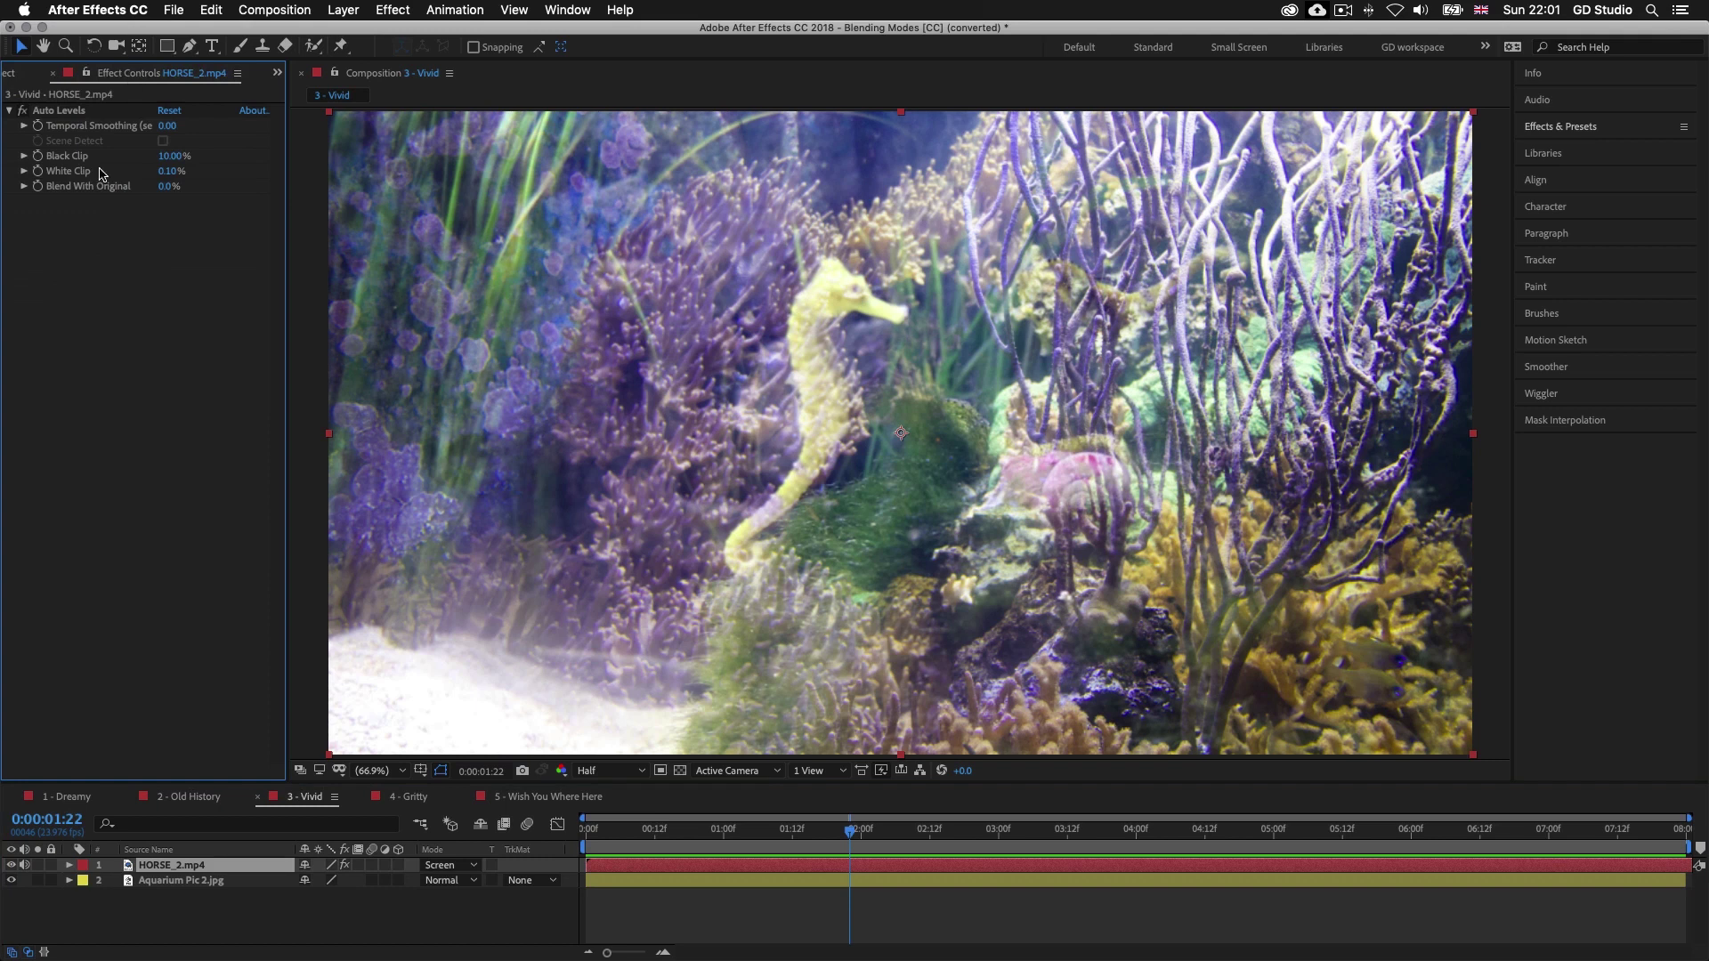
{"action": "left_click", "coordinate": [481, 865]}
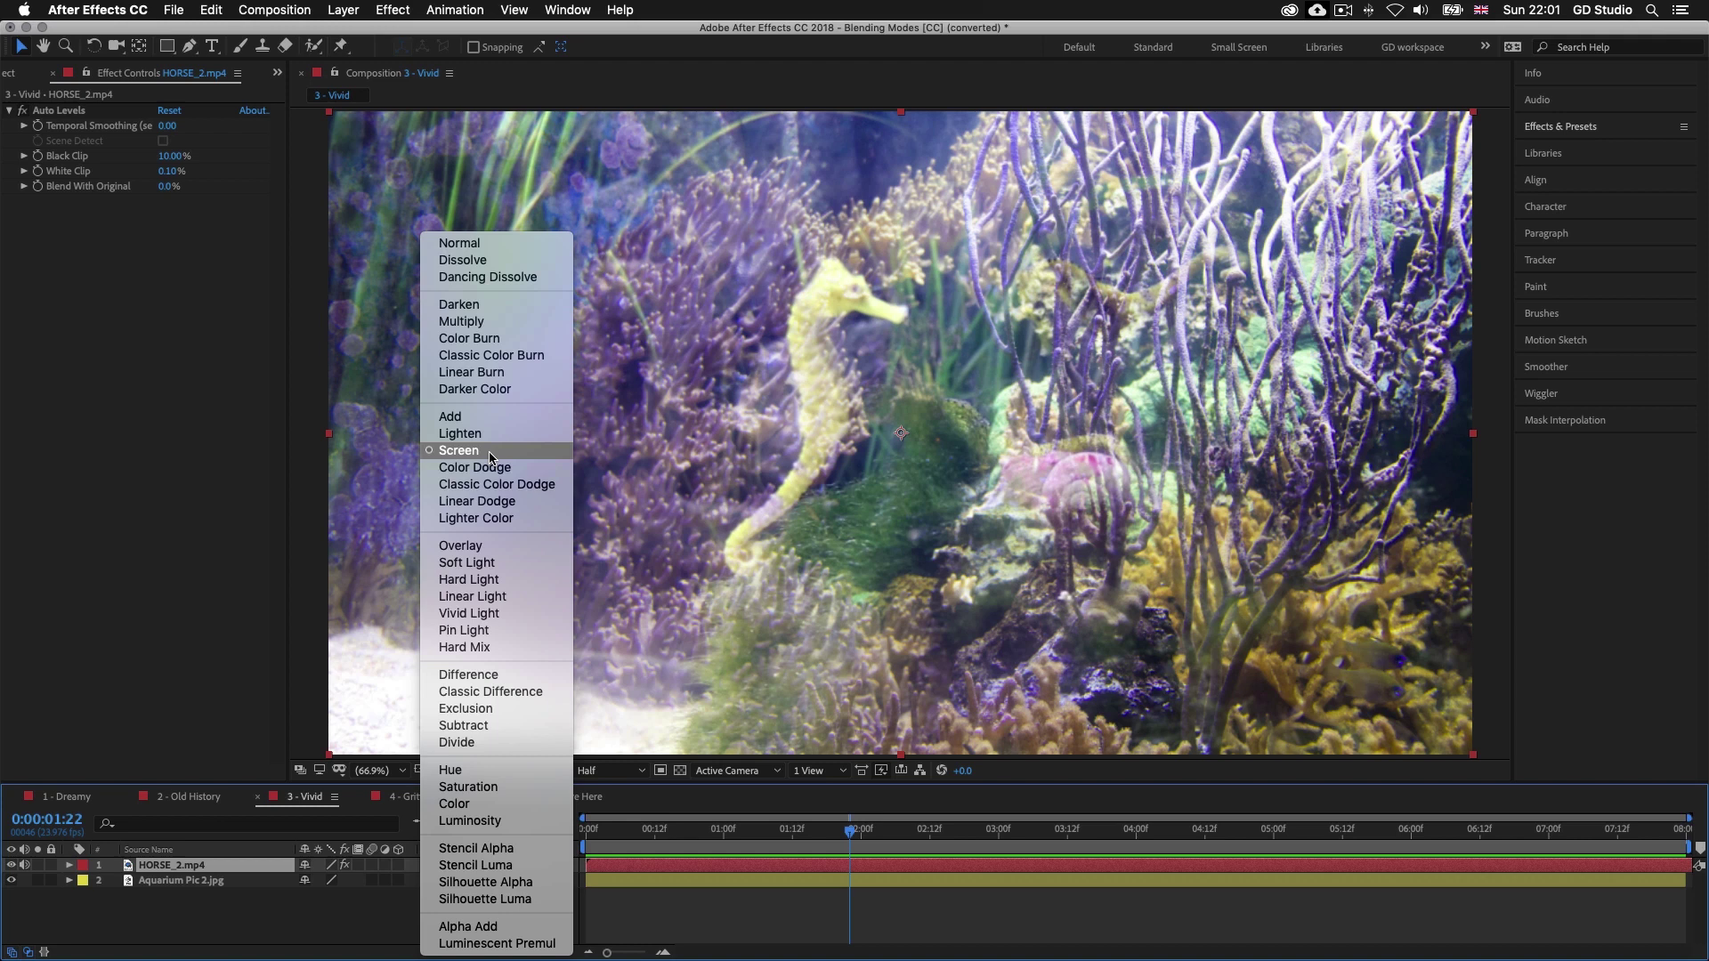
{"action": "left_click", "coordinate": [494, 244]}
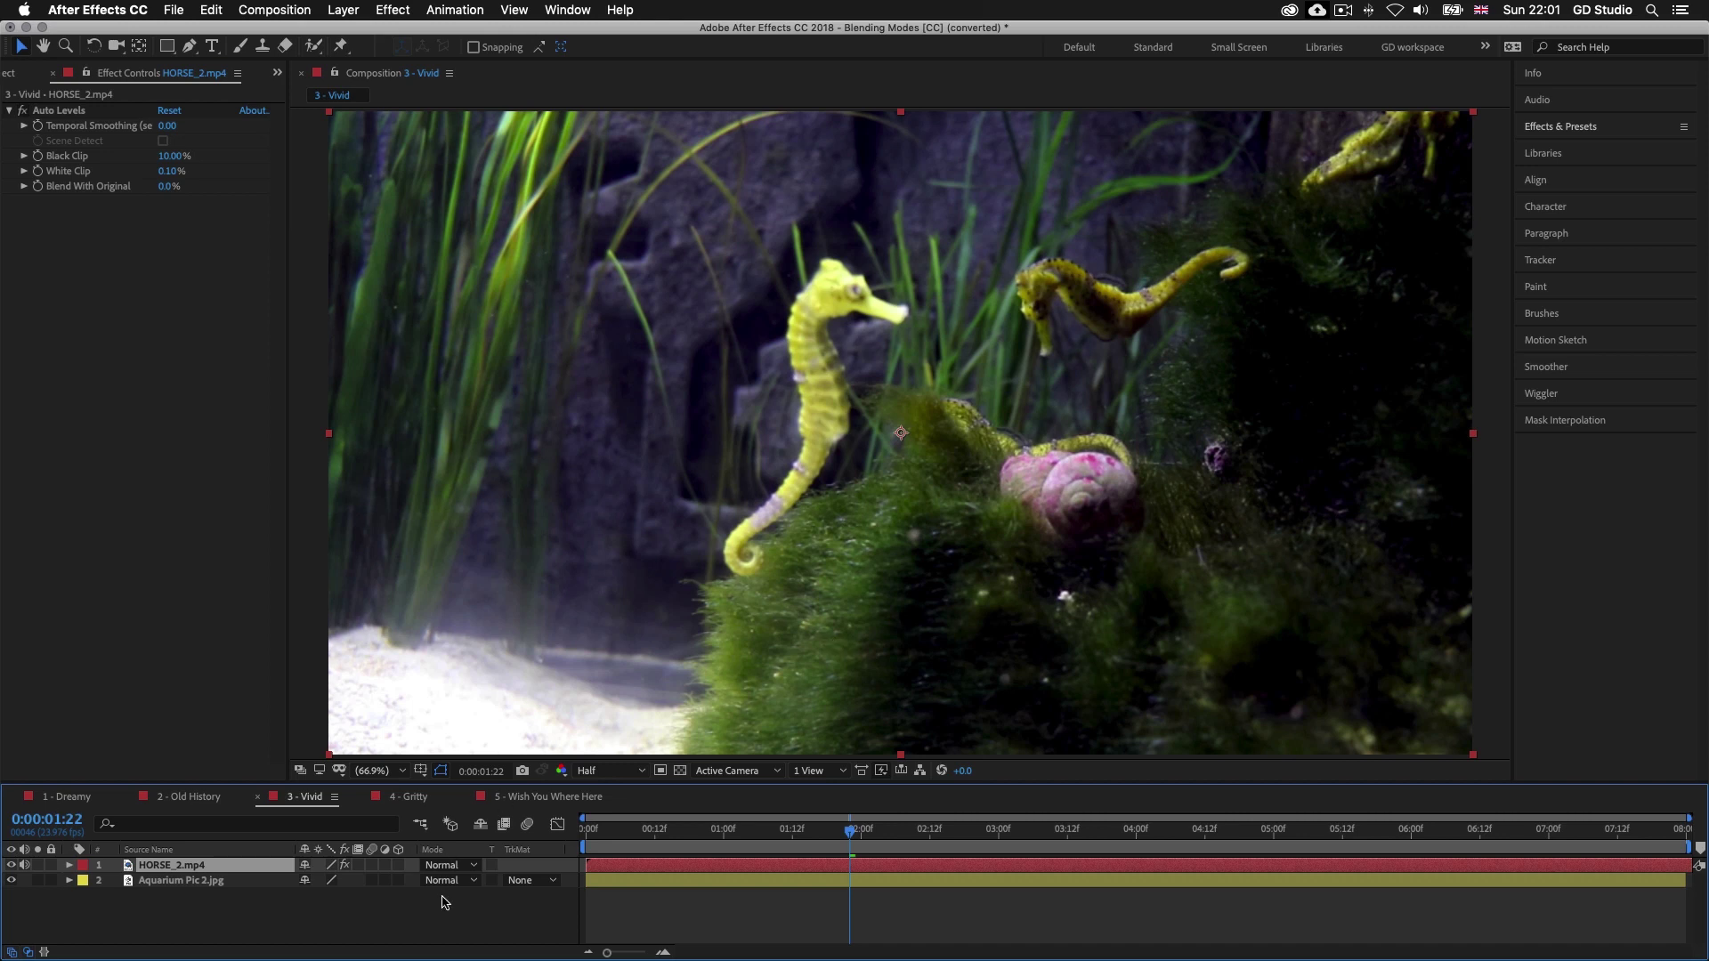
Set the blending mode of the HORSE_2.mp4 layer to Screen and preview the composition
{"action": "left_click", "coordinate": [472, 866]}
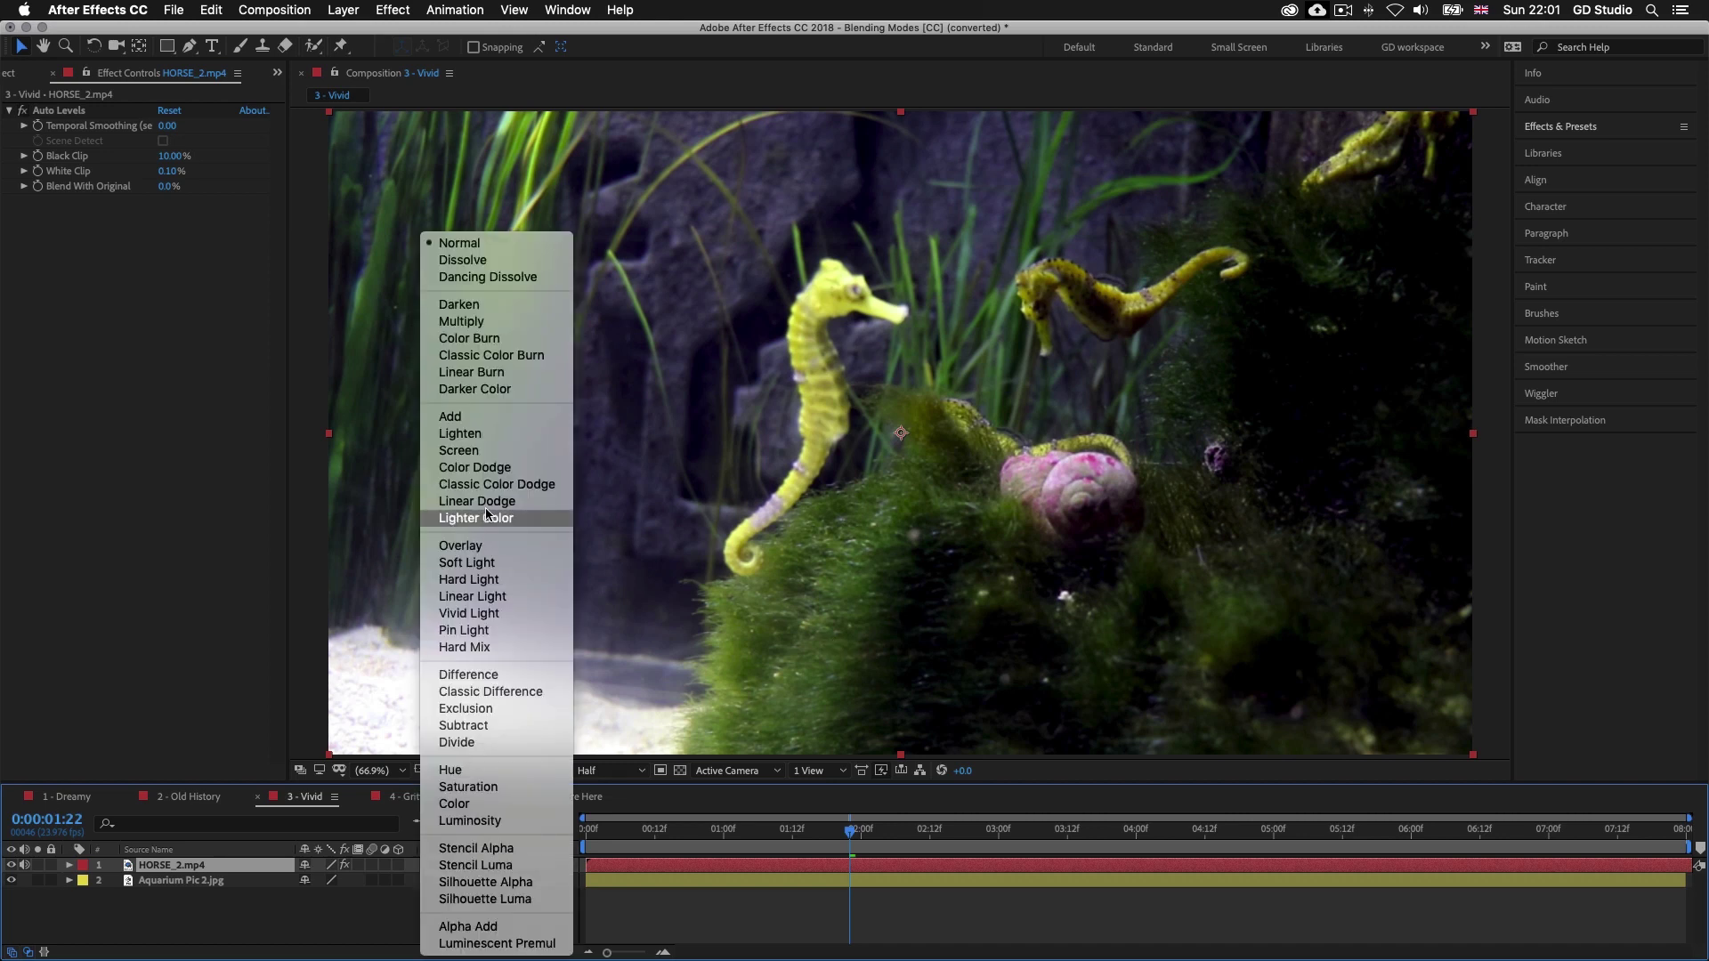
{"action": "left_click", "coordinate": [495, 450]}
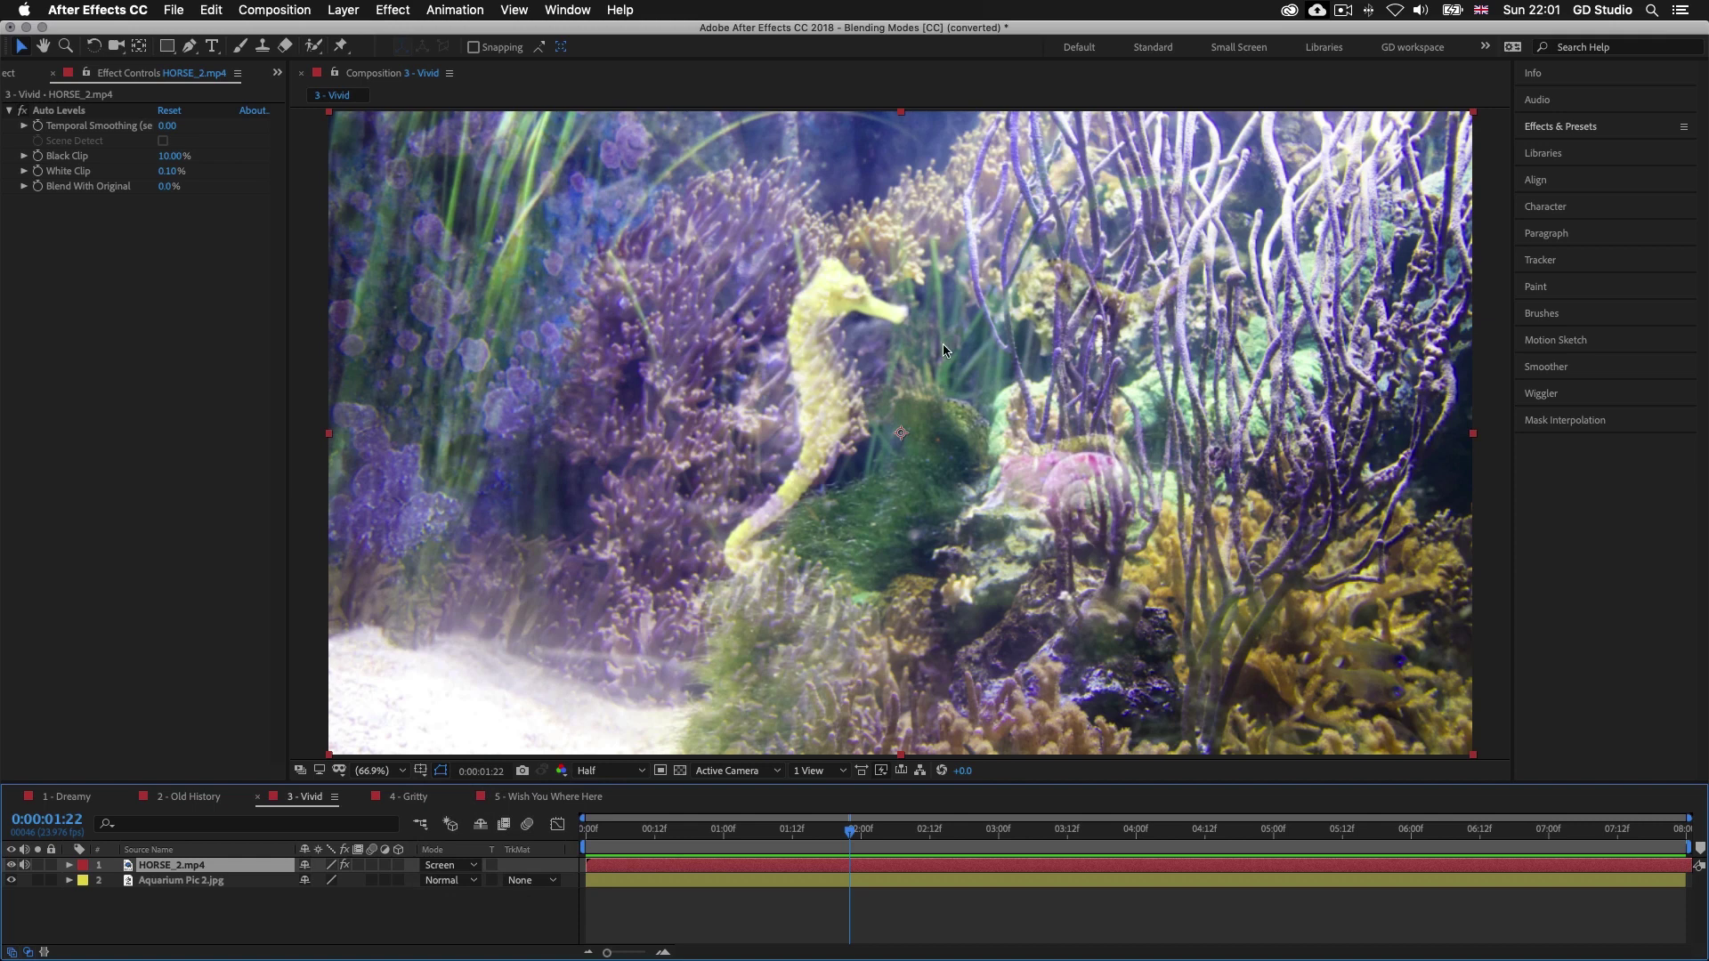
{"action": "key", "text": "space"}
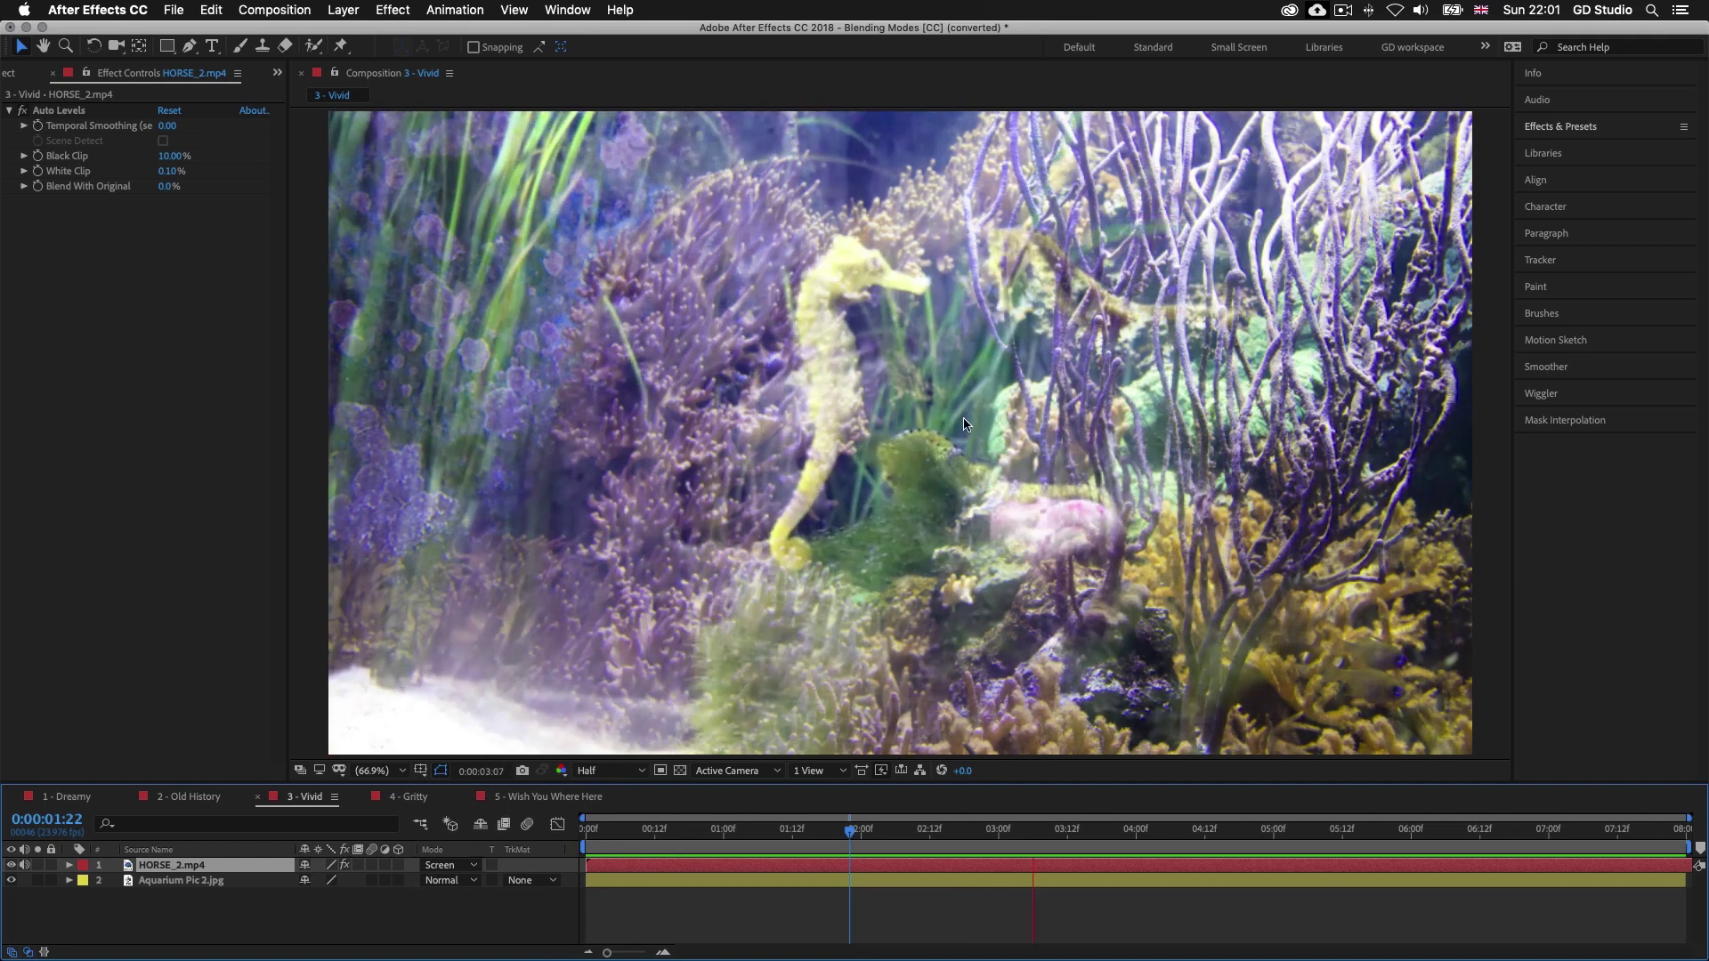
Open the 4 - Gritty composition from the project's blending mode examples and preview it from the start
{"action": "key", "text": "super+0"}
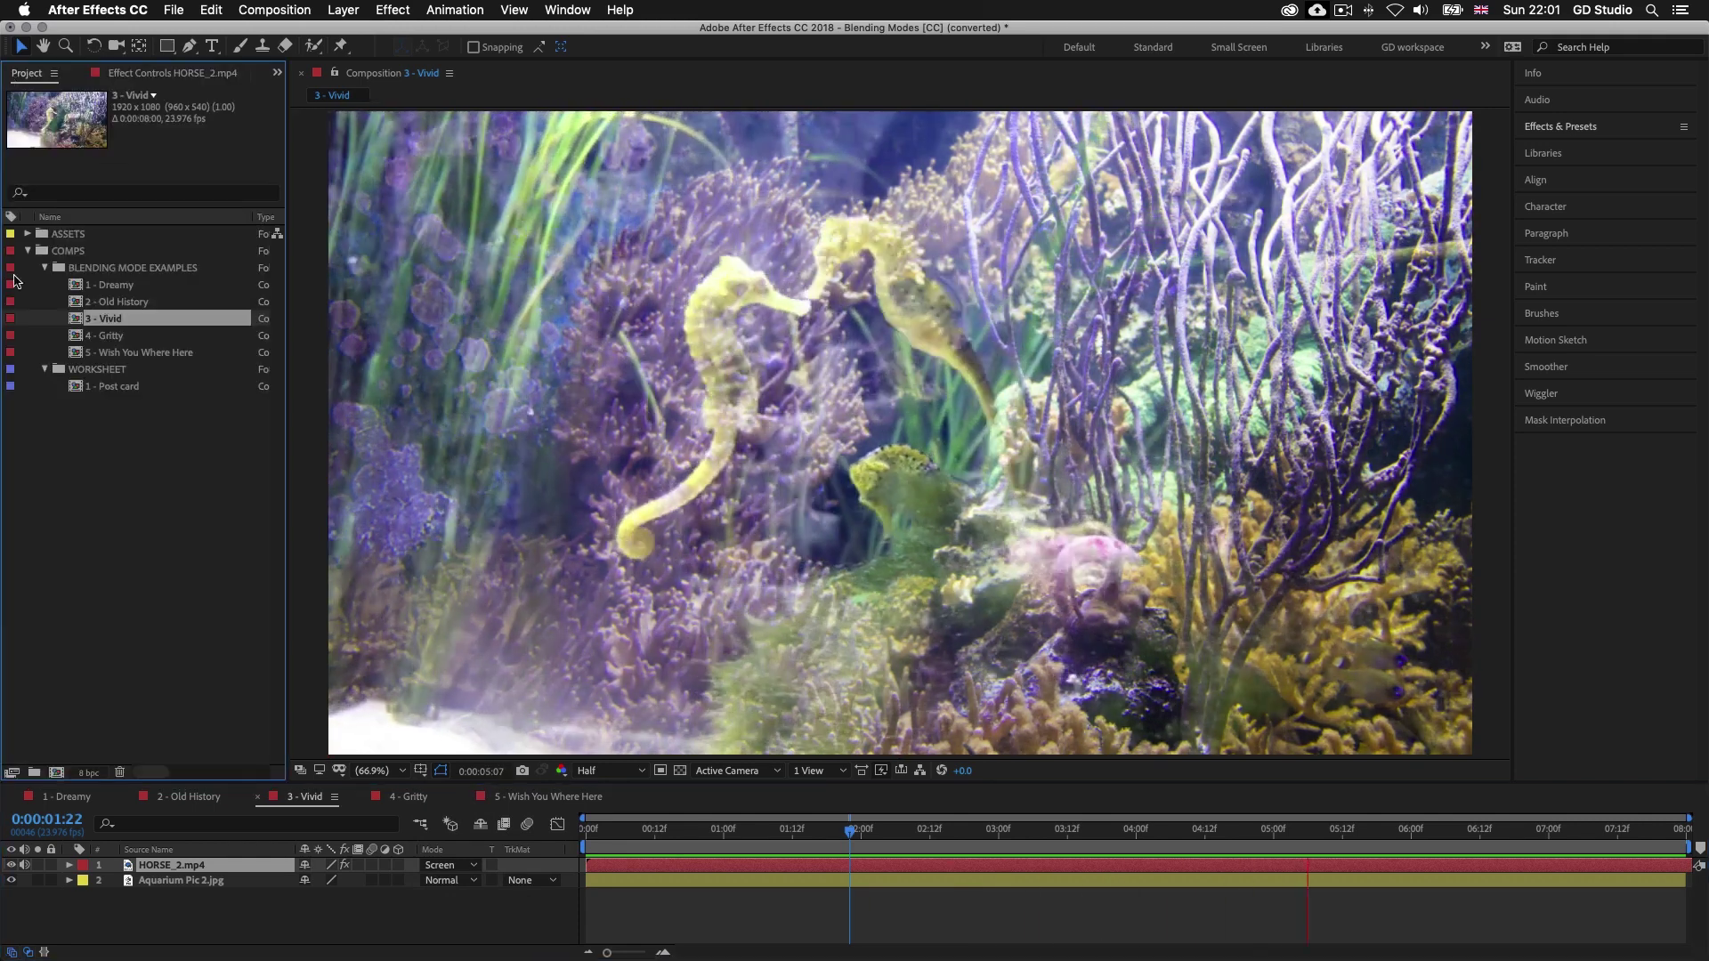
{"action": "left_click", "coordinate": [88, 339]}
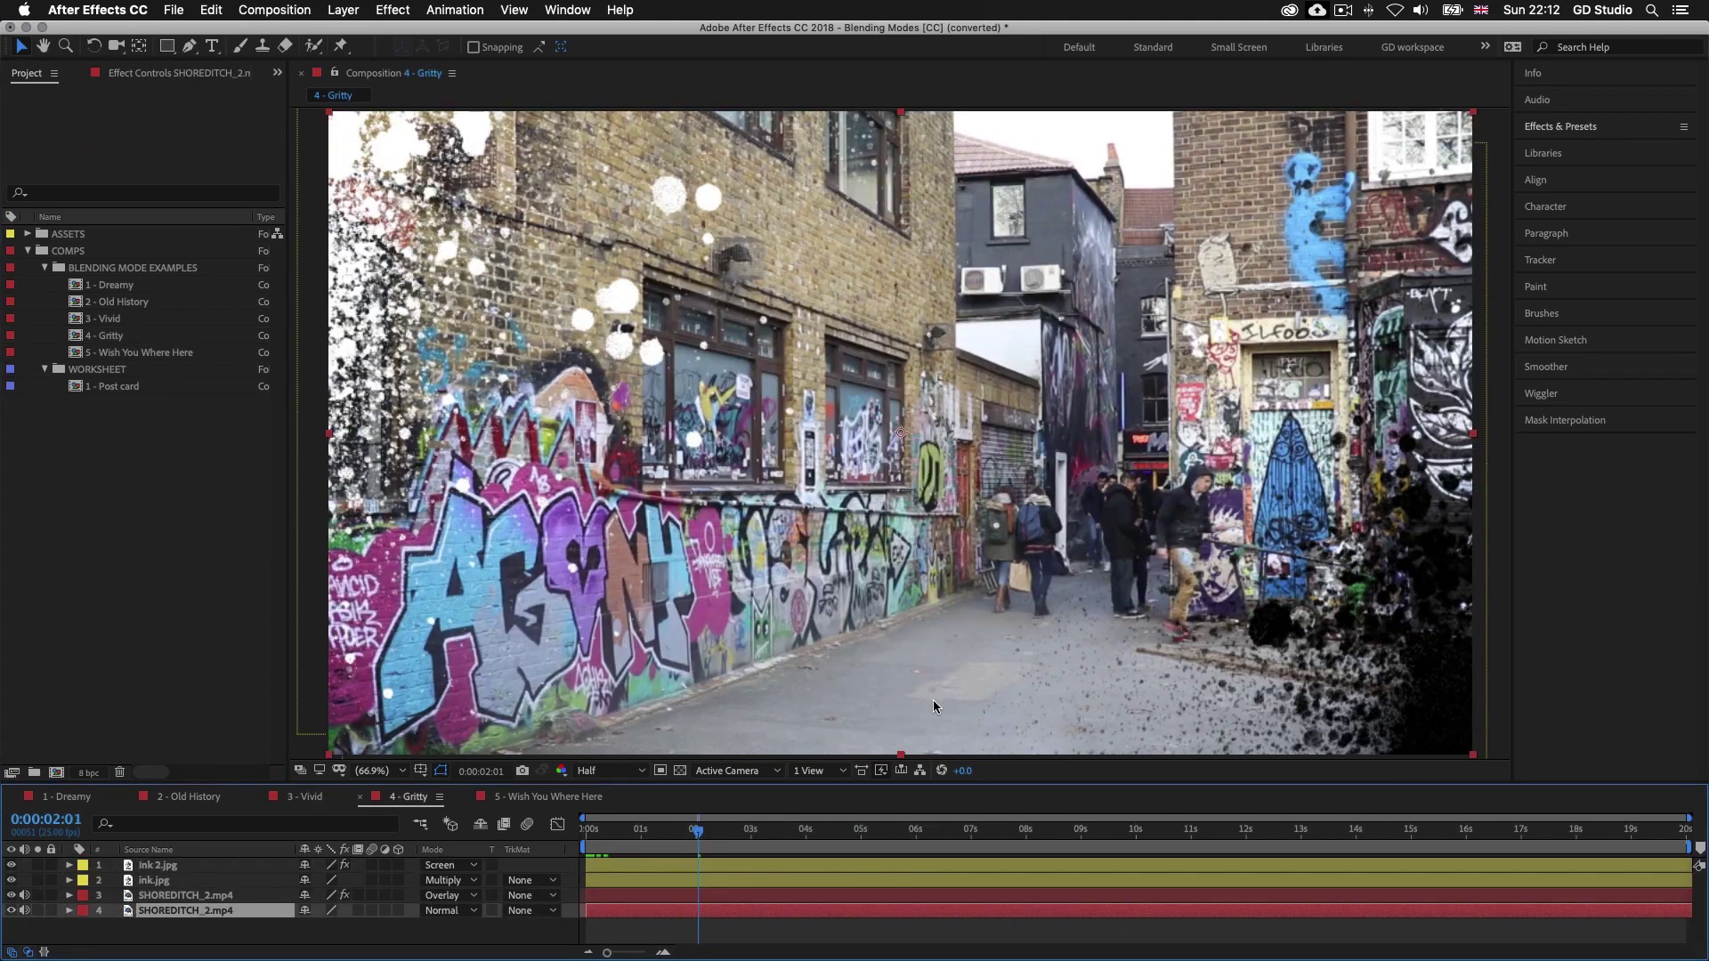
{"action": "left_click_drag", "start_coordinate": [698, 834], "coordinate": [559, 834]}
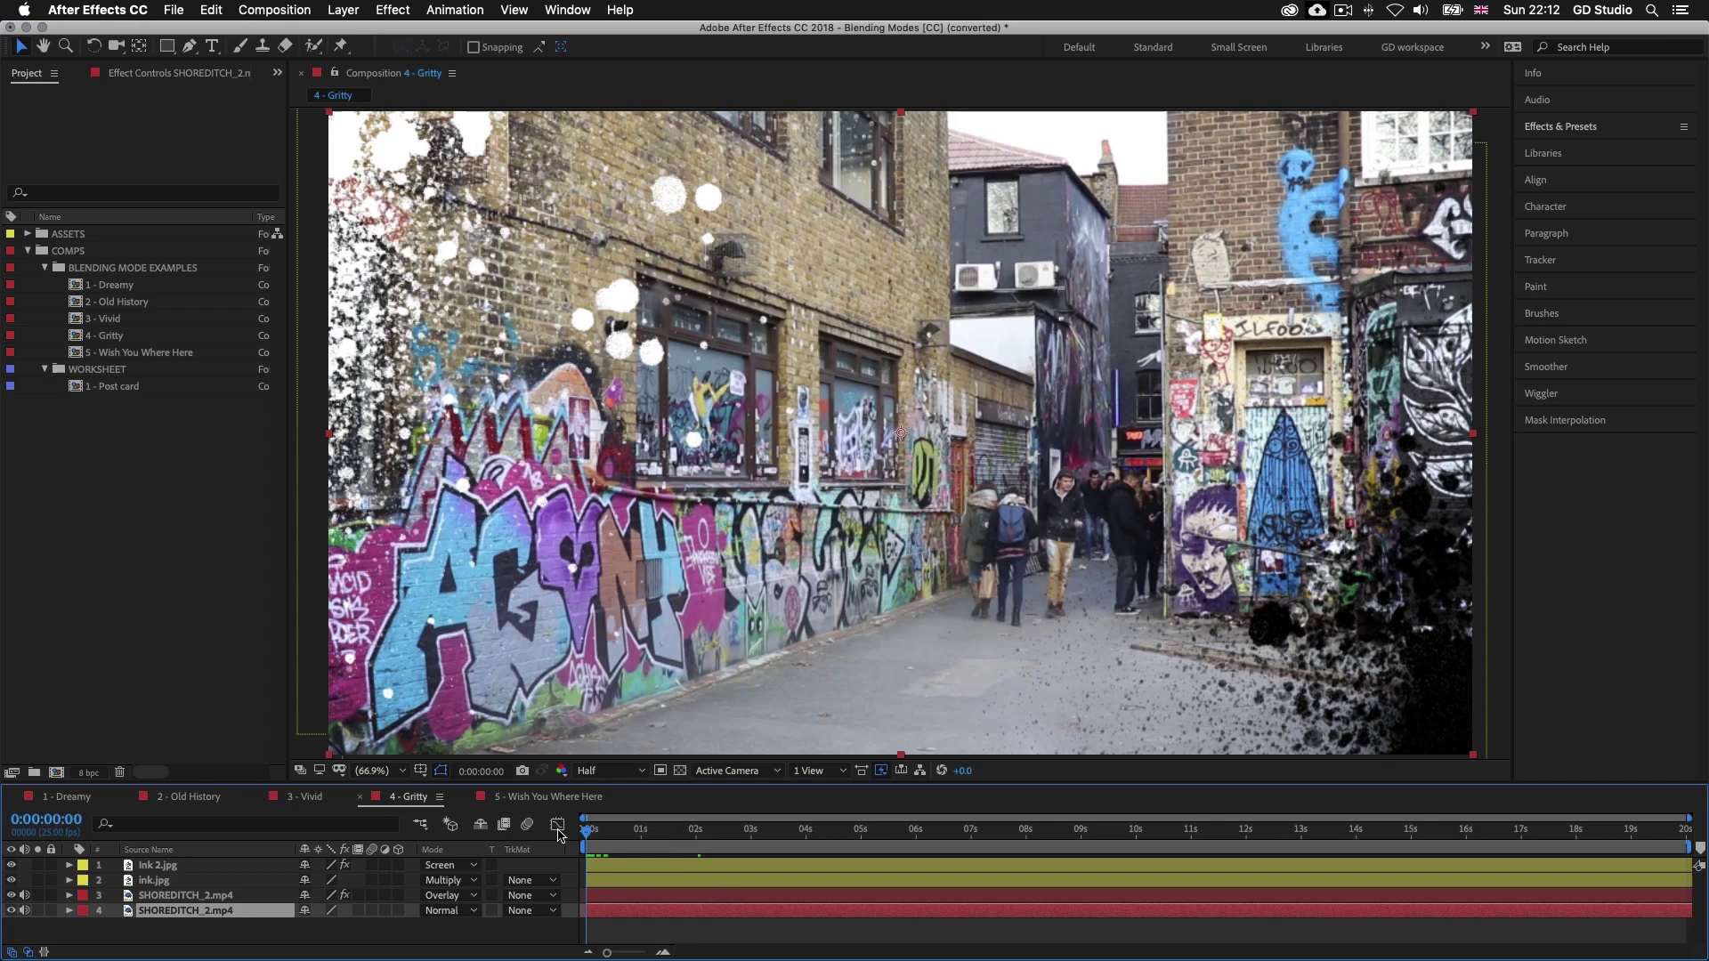
{"action": "key", "text": "space"}
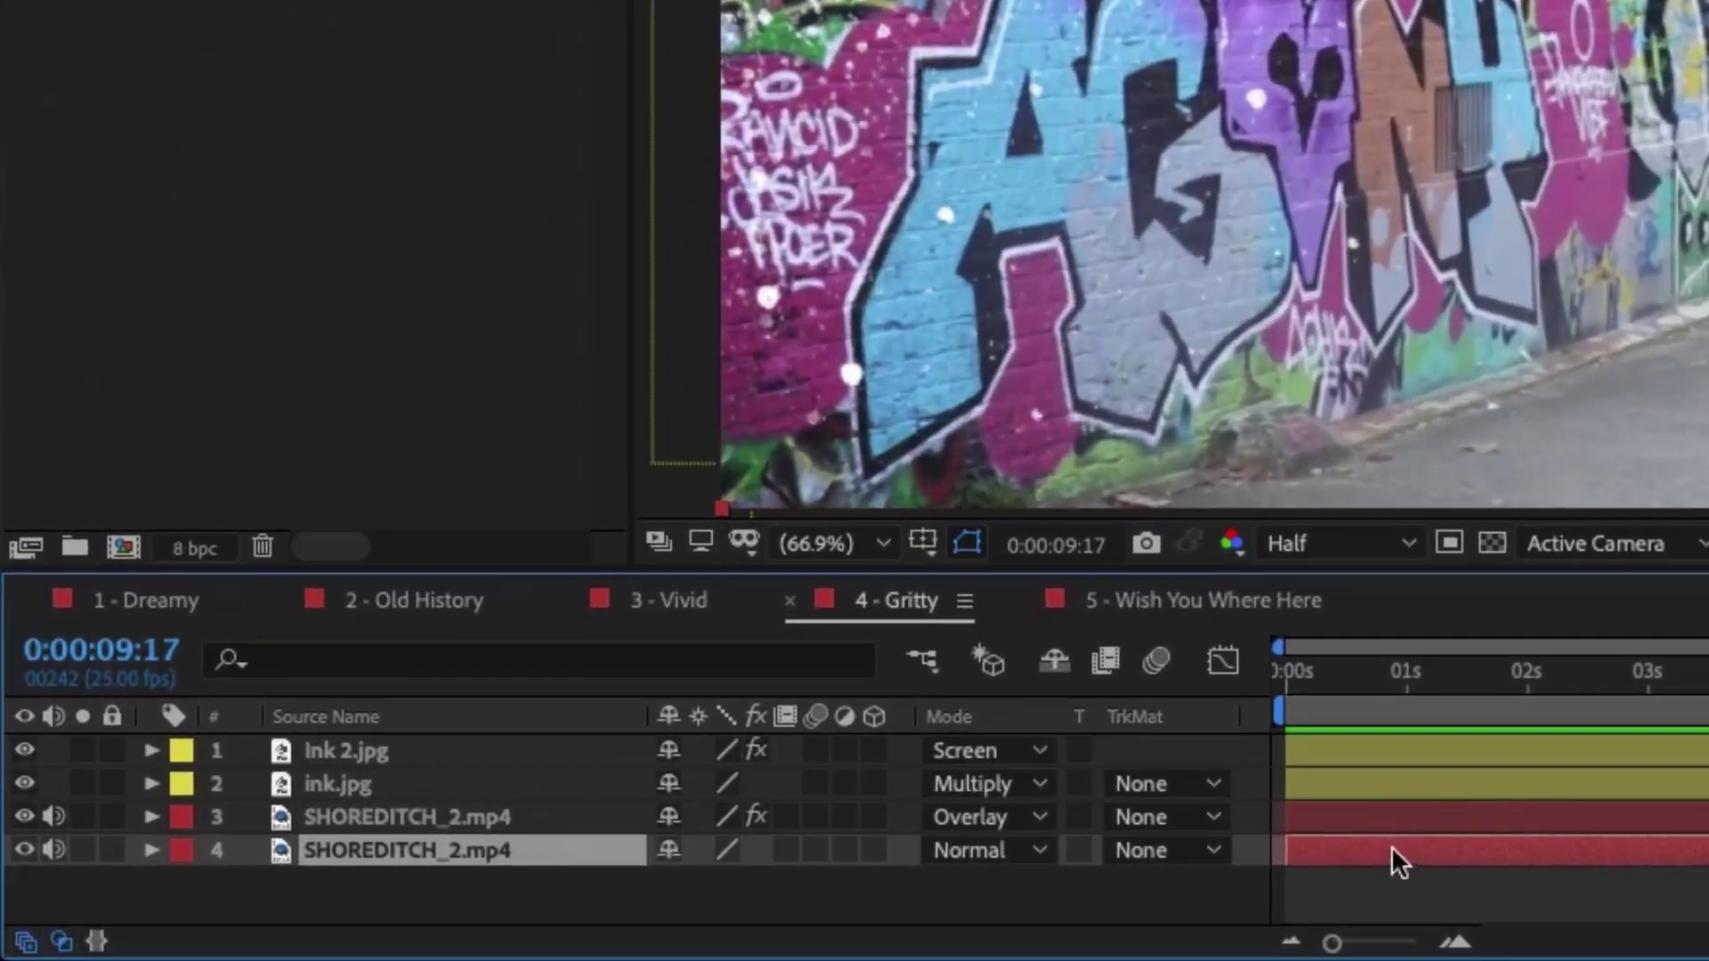
Go through the 4 - Gritty layers one by one, from the bottom SHOREDITCH_2.mp4 up to Ink 2.jpg
{"action": "left_click", "coordinate": [652, 894]}
{"action": "left_click", "coordinate": [652, 906]}
{"action": "left_click", "coordinate": [1434, 828]}
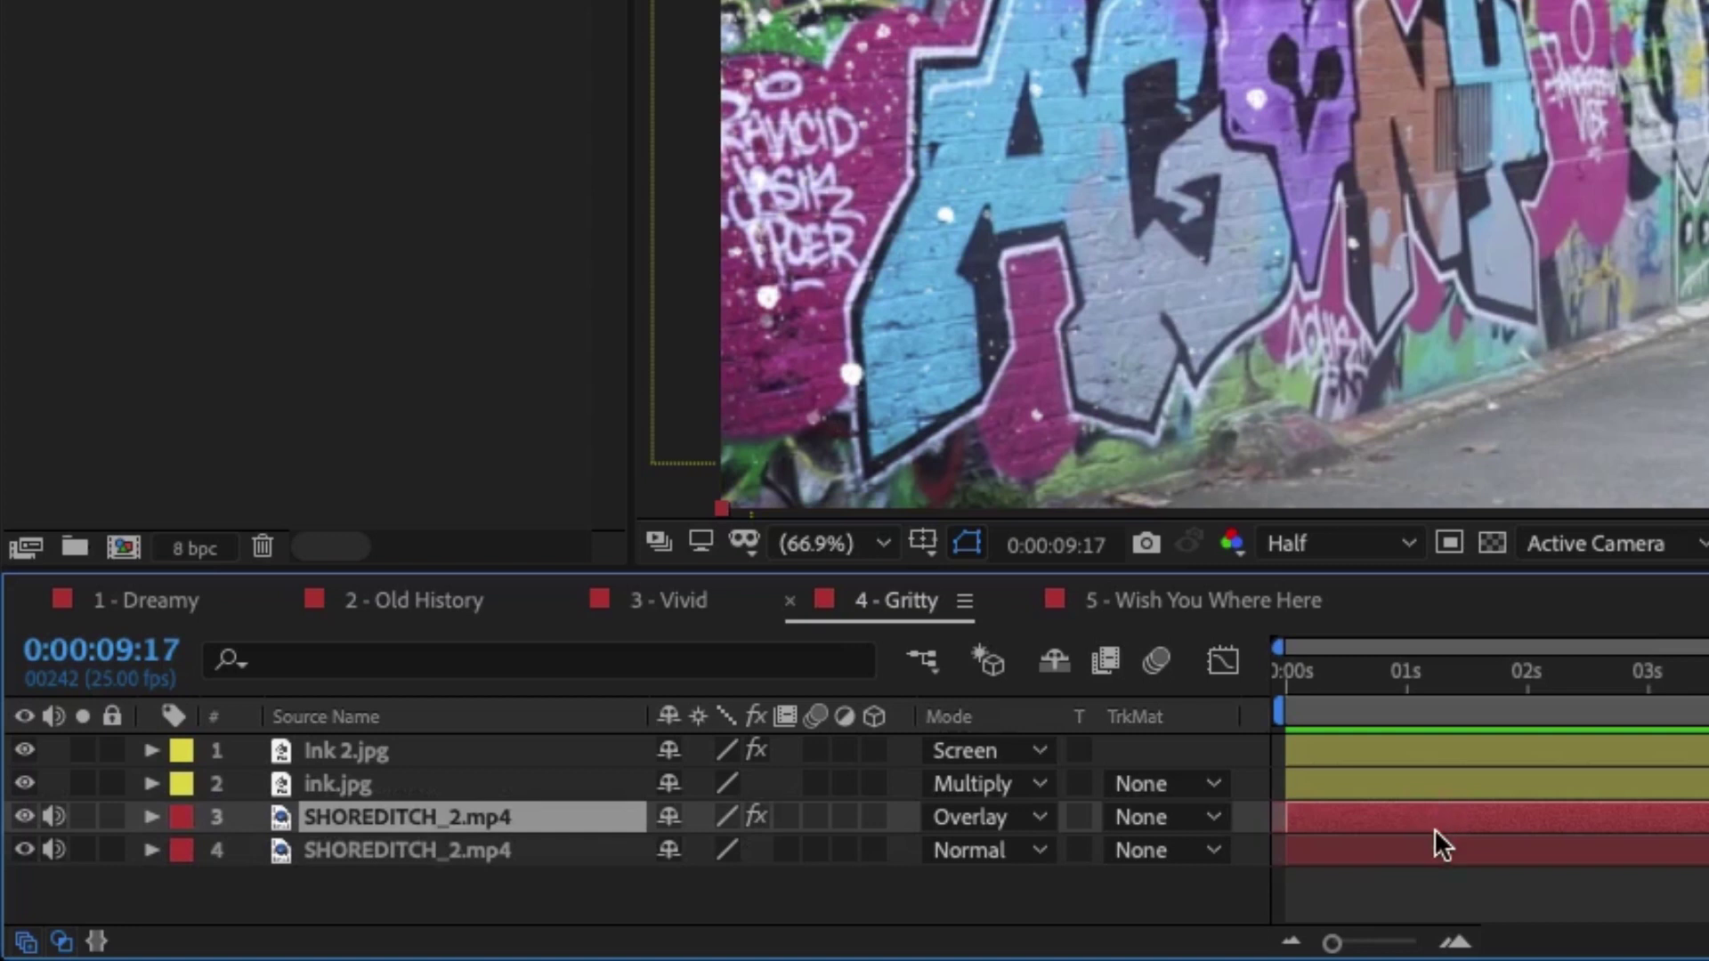
{"action": "left_click", "coordinate": [1449, 784]}
{"action": "left_click", "coordinate": [1449, 752]}
{"action": "left_click", "coordinate": [1444, 773]}
{"action": "left_click", "coordinate": [1449, 753]}
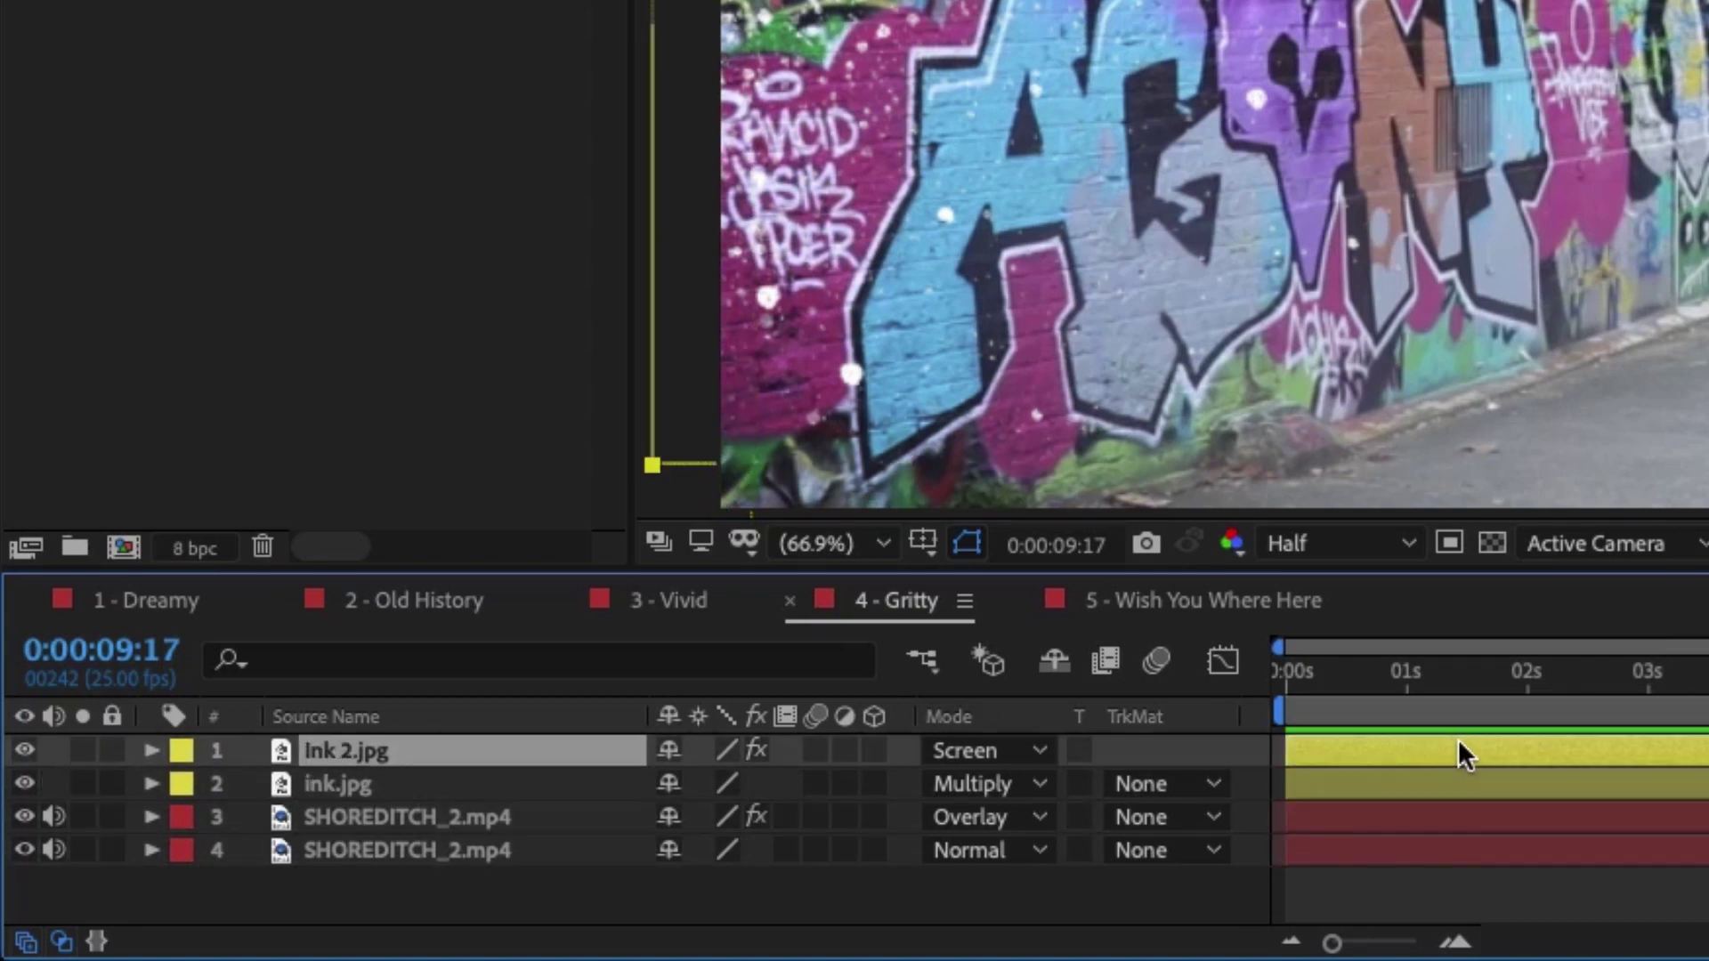
Hide the Ink 2.jpg and ink.jpg layers, and compare the composition with the upper SHOREDITCH_2.mp4 layer hidden and shown
{"action": "left_click", "coordinate": [24, 750]}
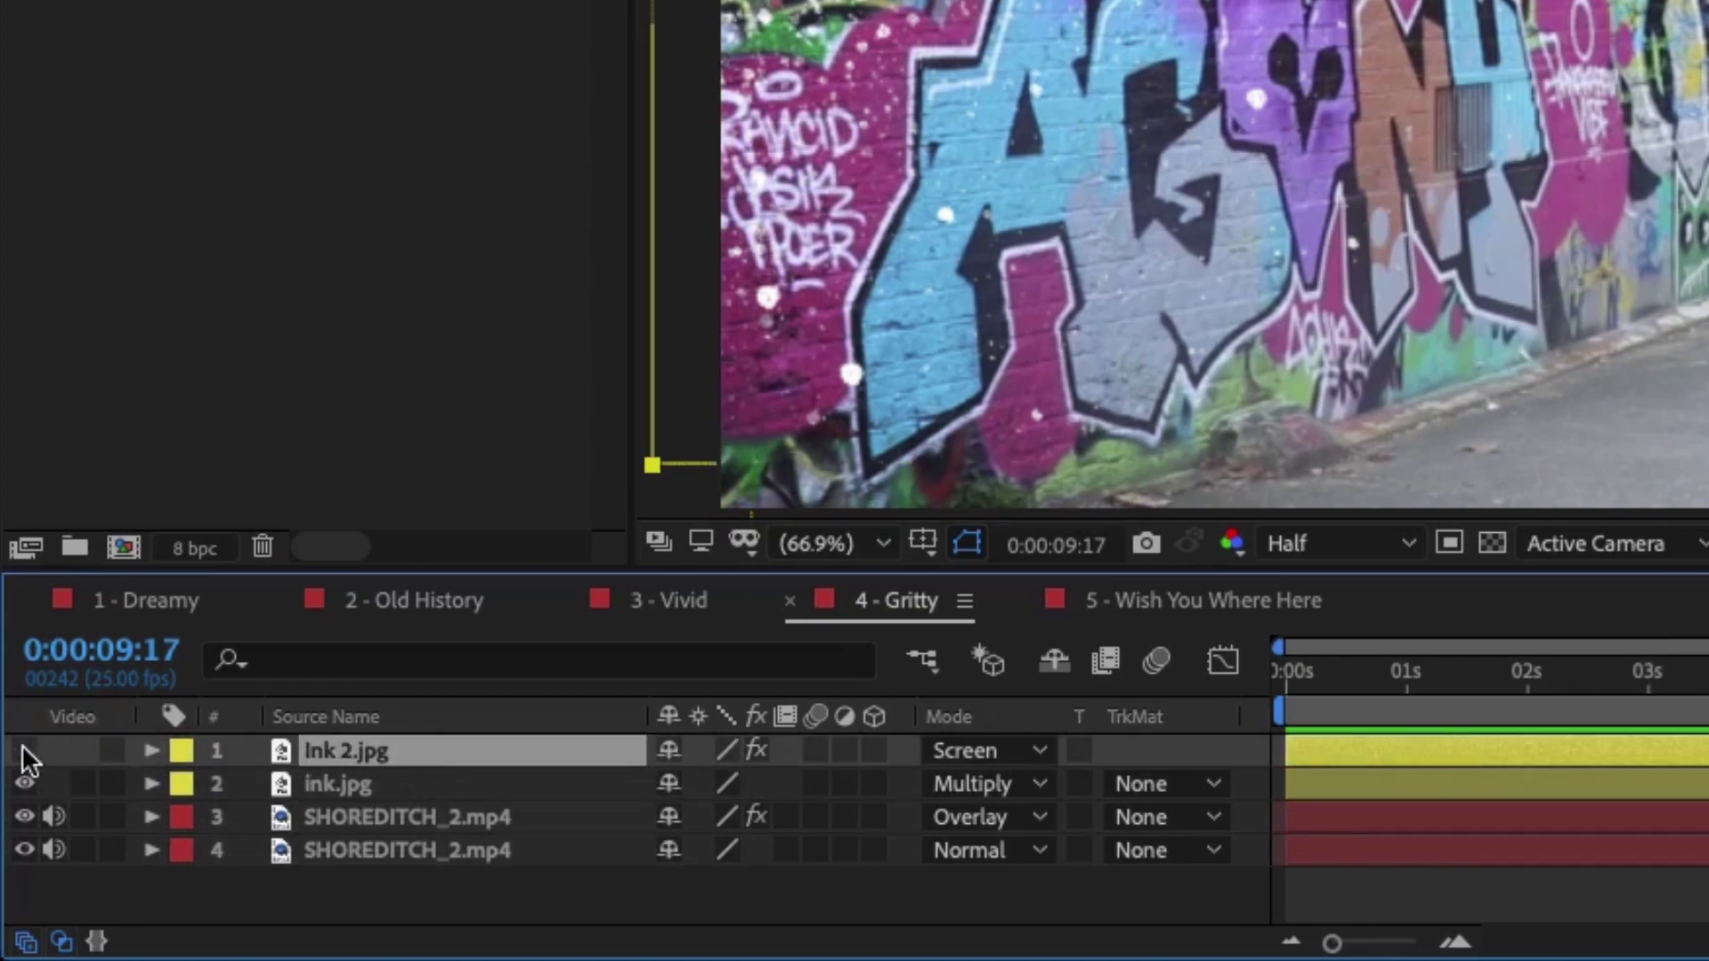
{"action": "left_click", "coordinate": [24, 783]}
{"action": "left_click", "coordinate": [407, 850]}
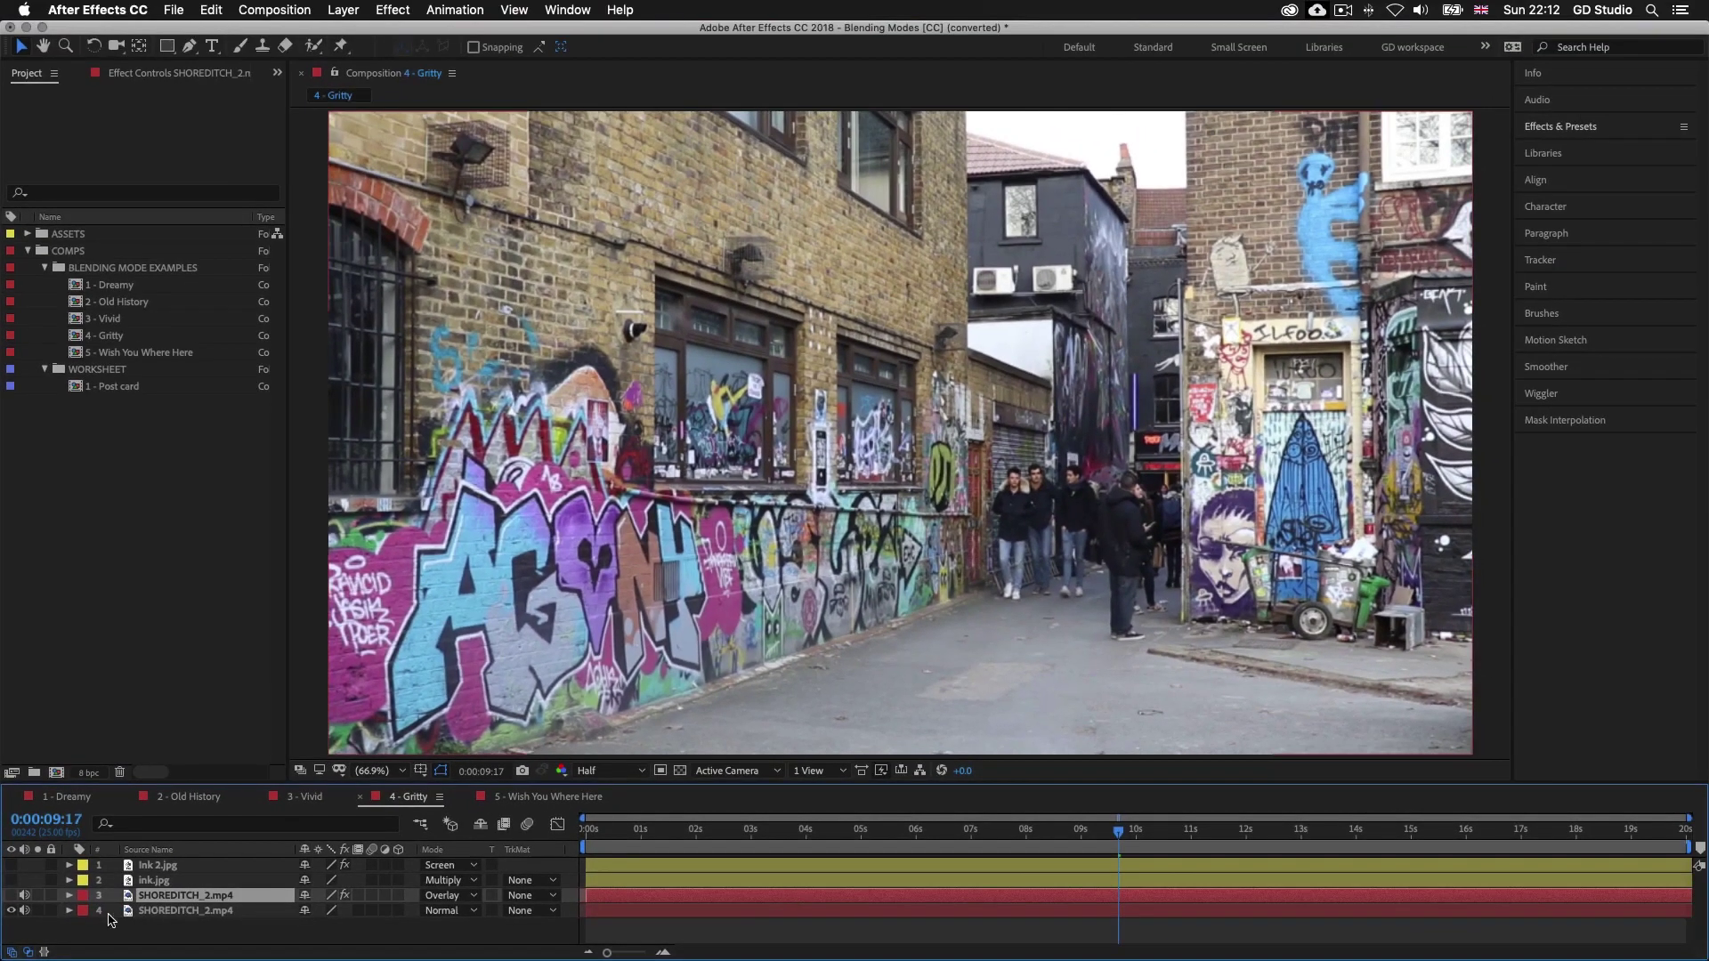
{"action": "left_click", "coordinate": [10, 896]}
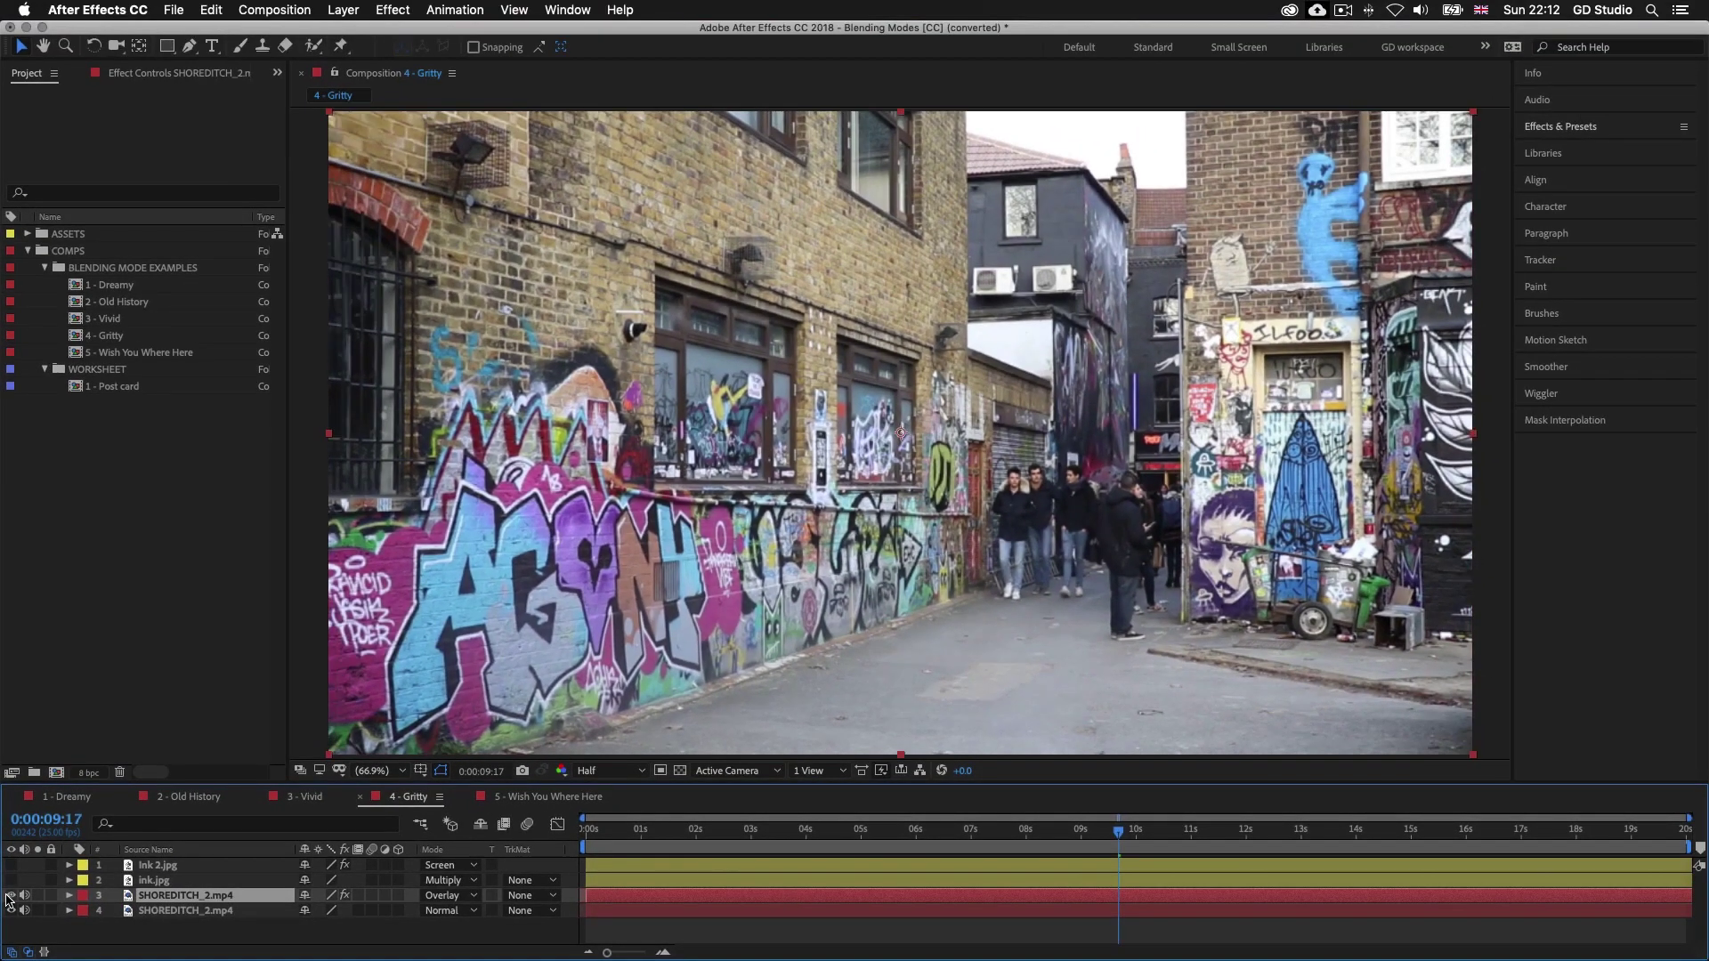
Display the effect settings, blending mode choices and Opacity property of the upper SHOREDITCH_2.mp4 layer
{"action": "left_click", "coordinate": [161, 73]}
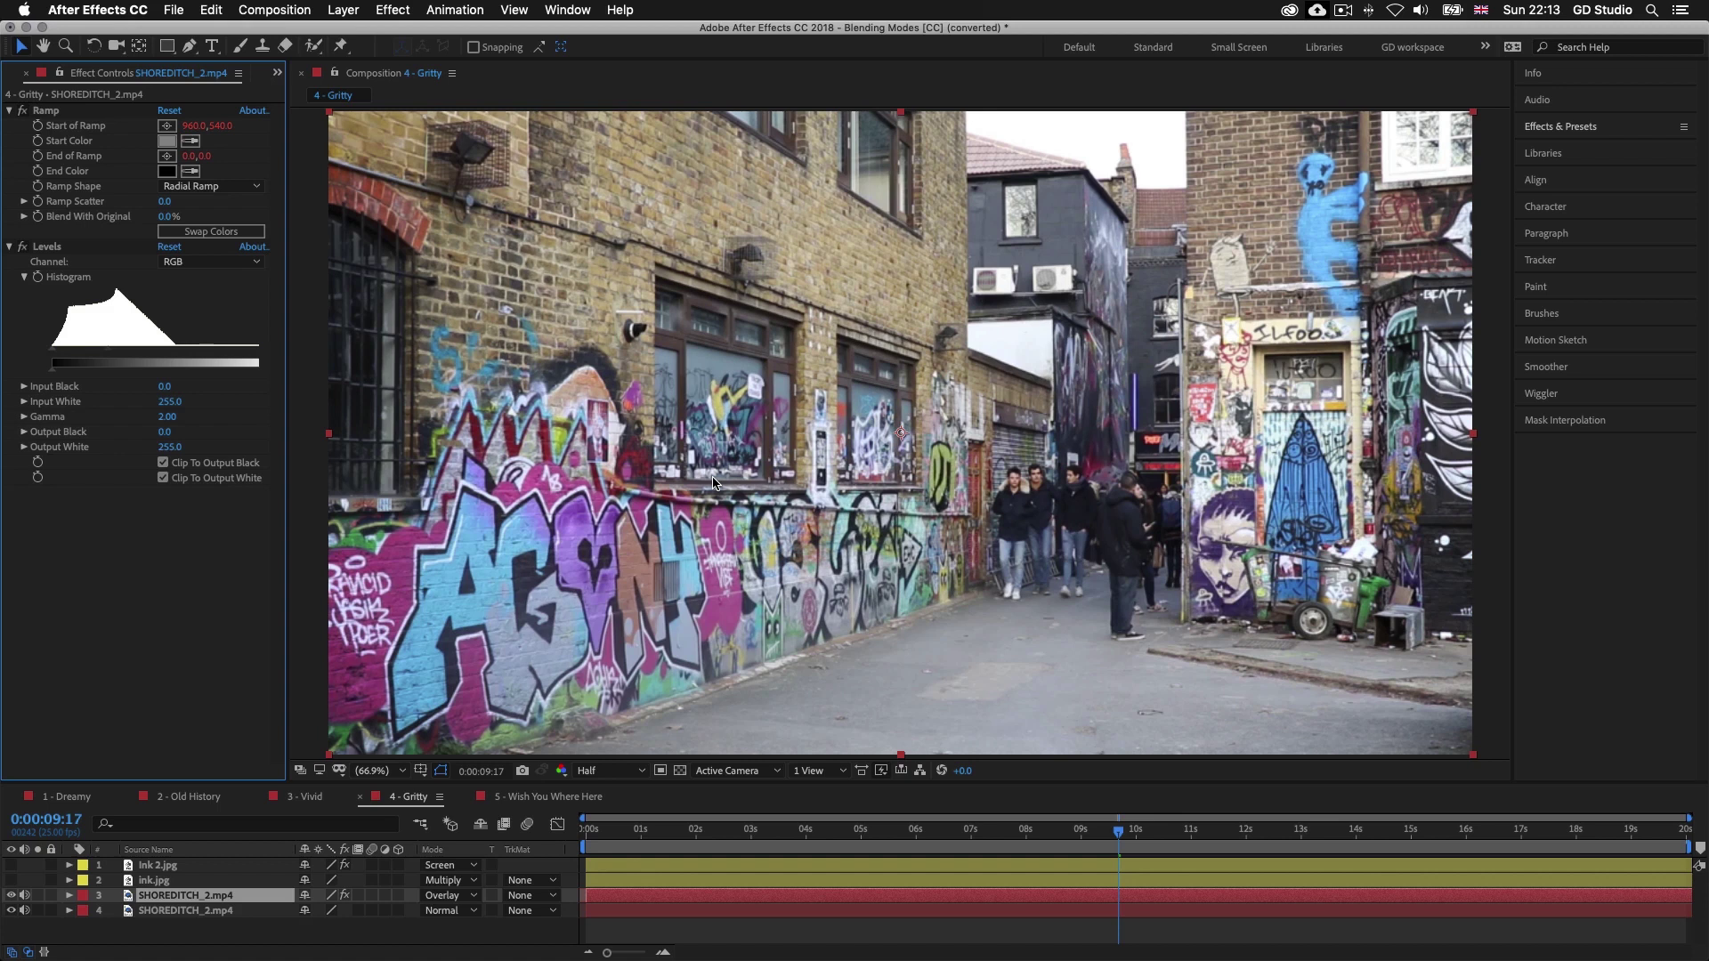
{"action": "left_click", "coordinate": [473, 895]}
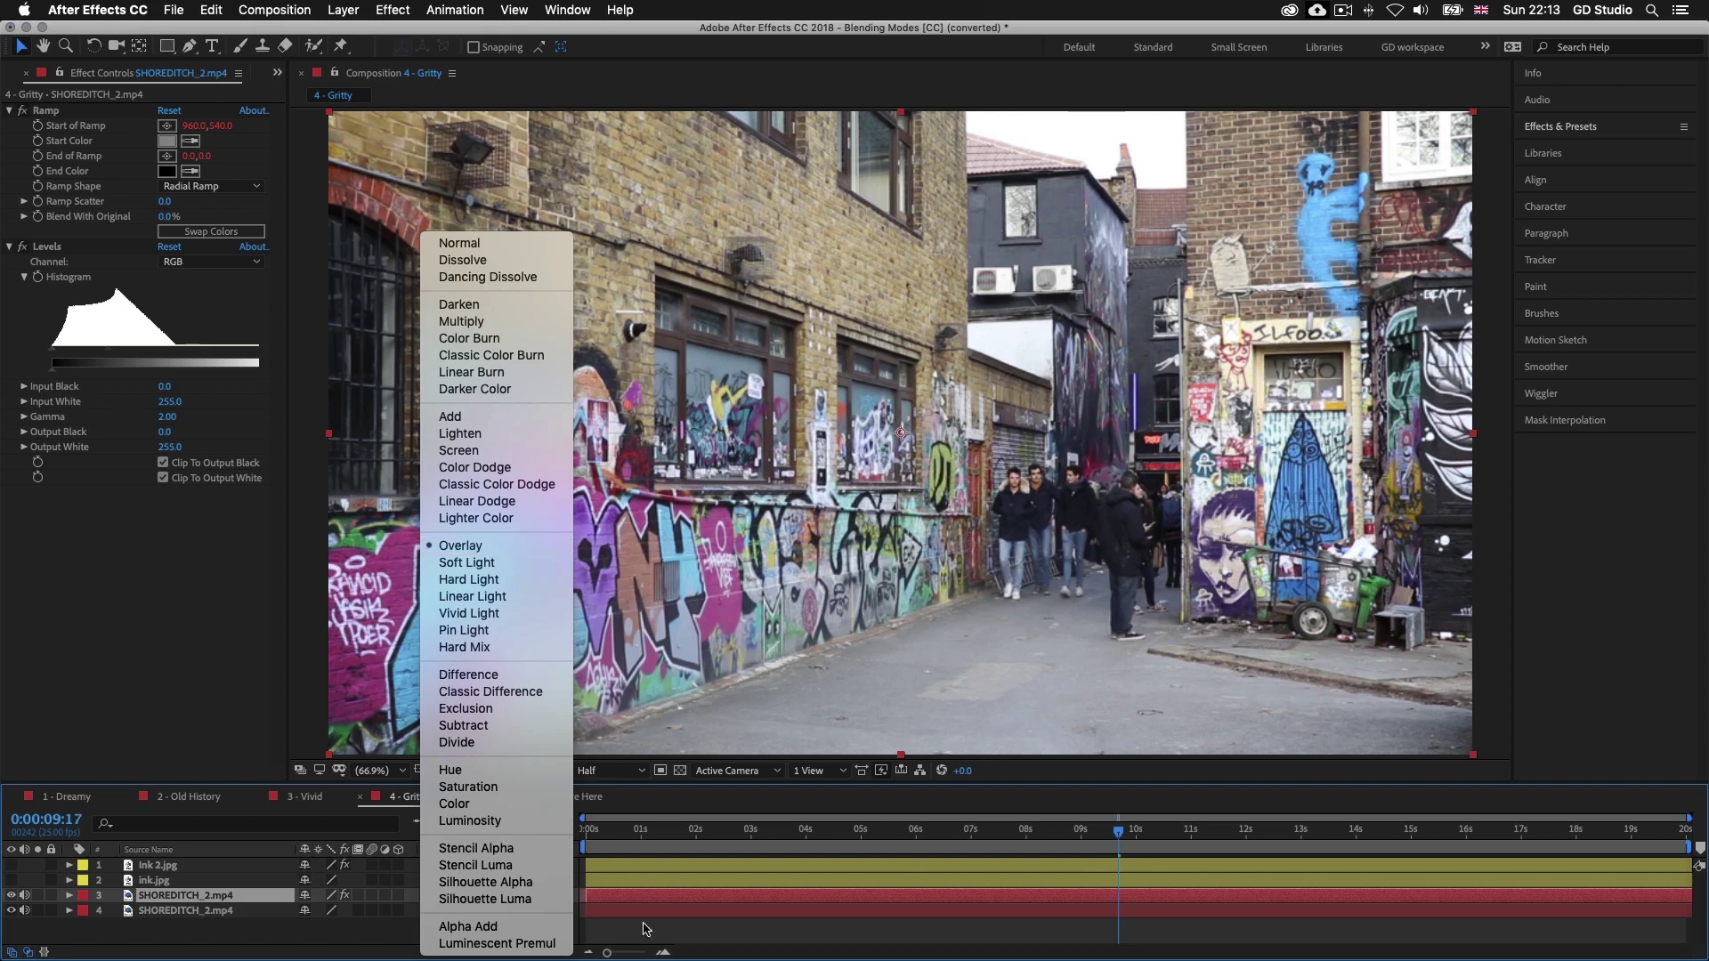
{"action": "left_click", "coordinate": [712, 897]}
{"action": "key", "text": "t"}
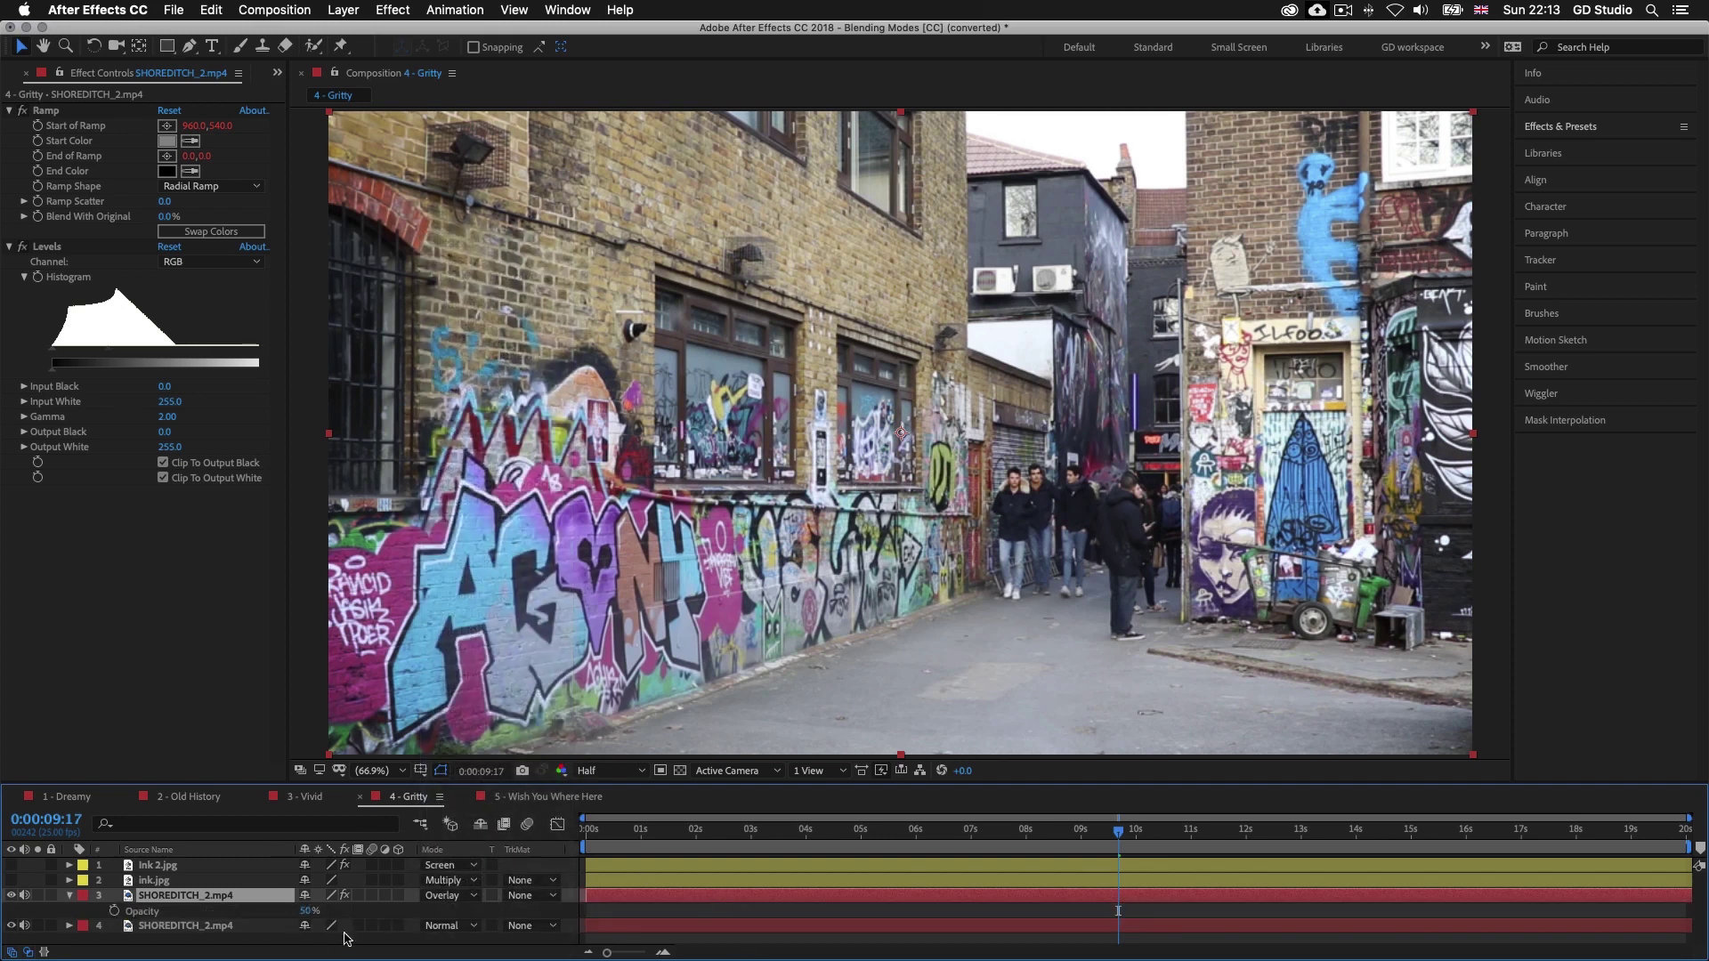
Compare the upper SHOREDITCH_2.mp4 layer in Normal mode with Overlay, ending on Overlay
{"action": "left_click", "coordinate": [471, 898]}
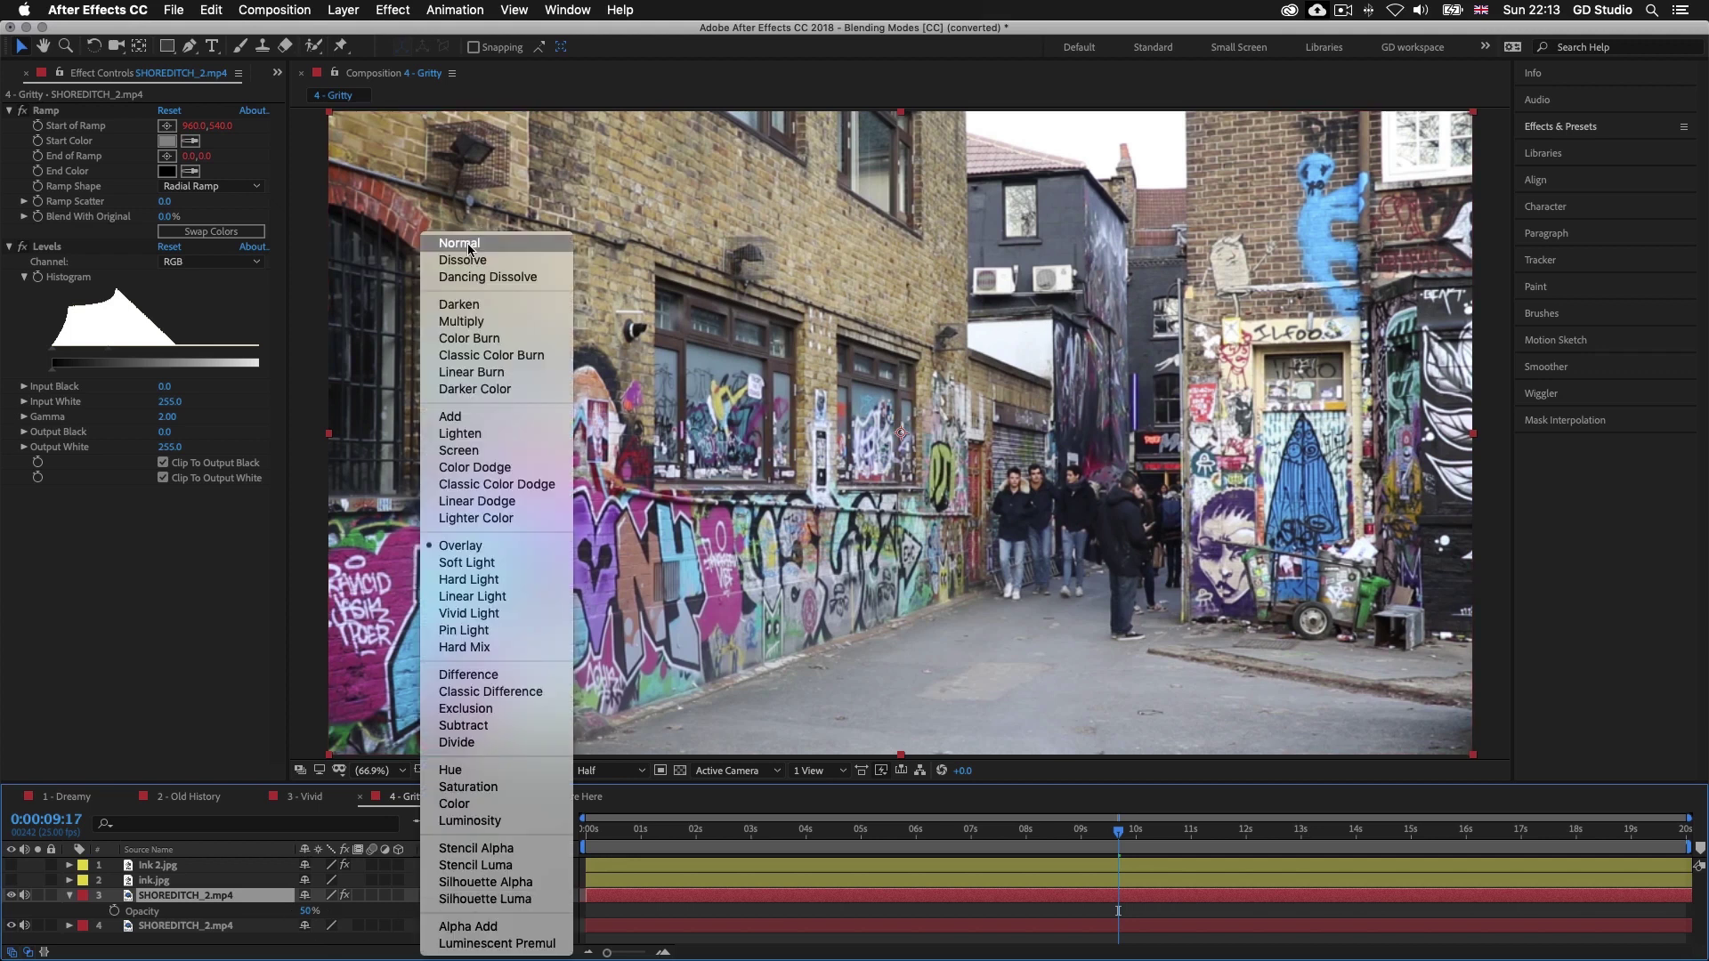
{"action": "left_click", "coordinate": [467, 243]}
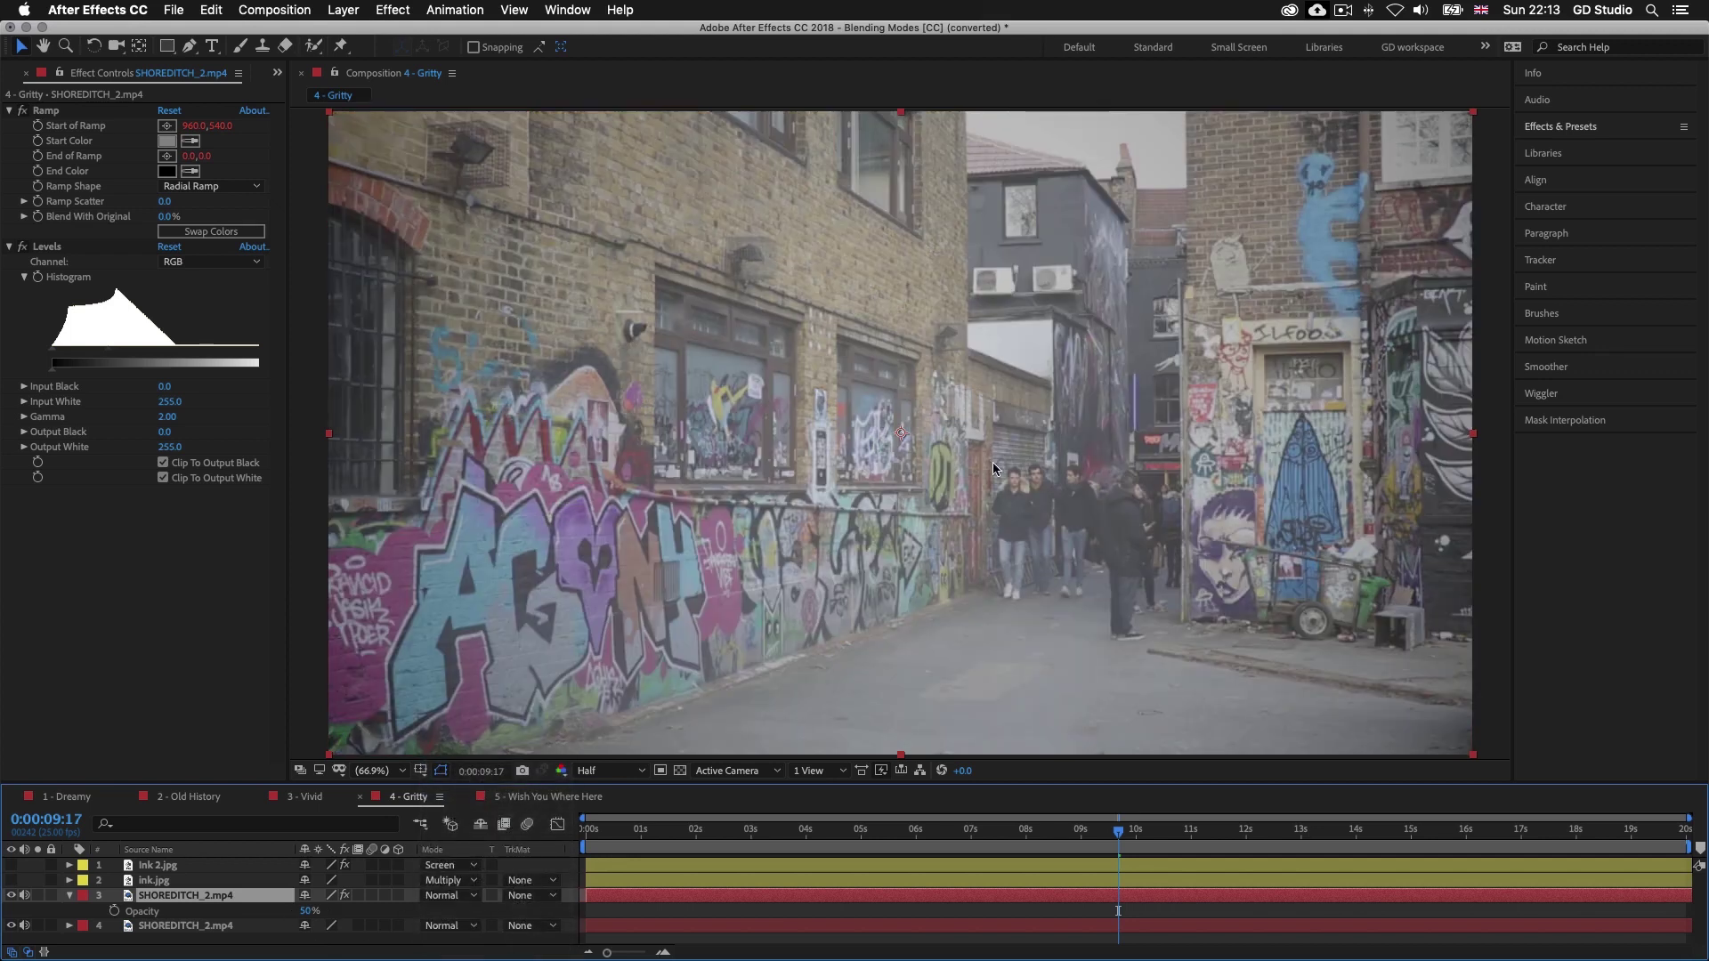
{"action": "left_click", "coordinate": [467, 897]}
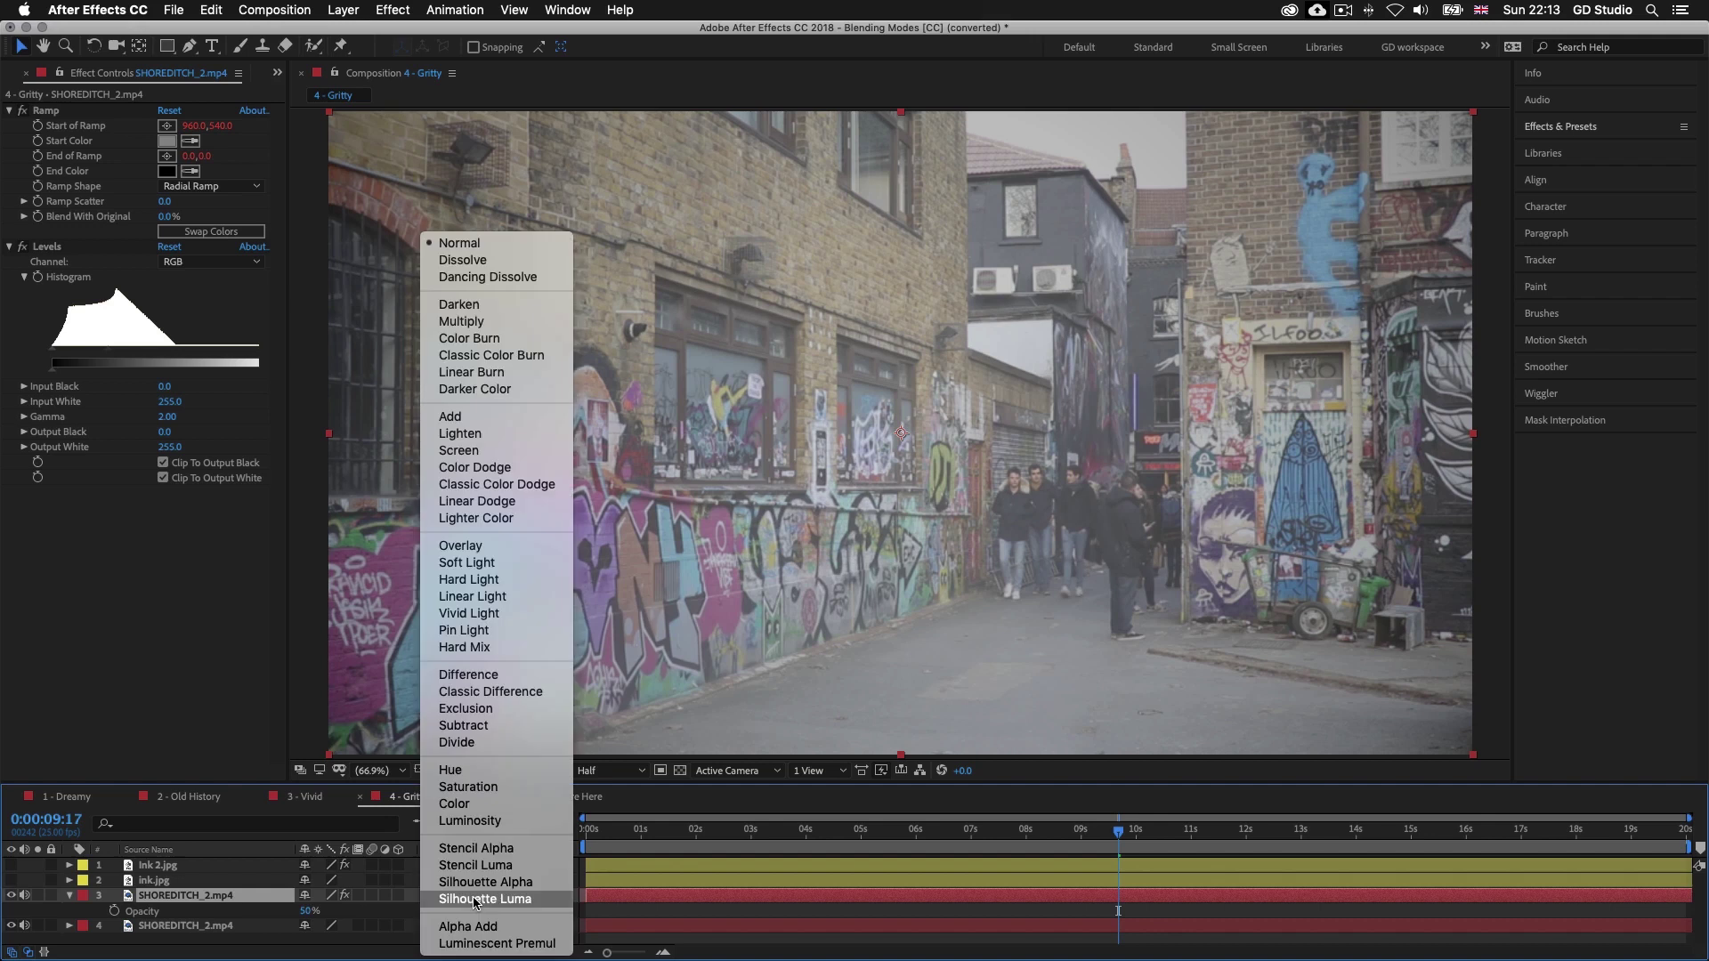
{"action": "left_click", "coordinate": [488, 546]}
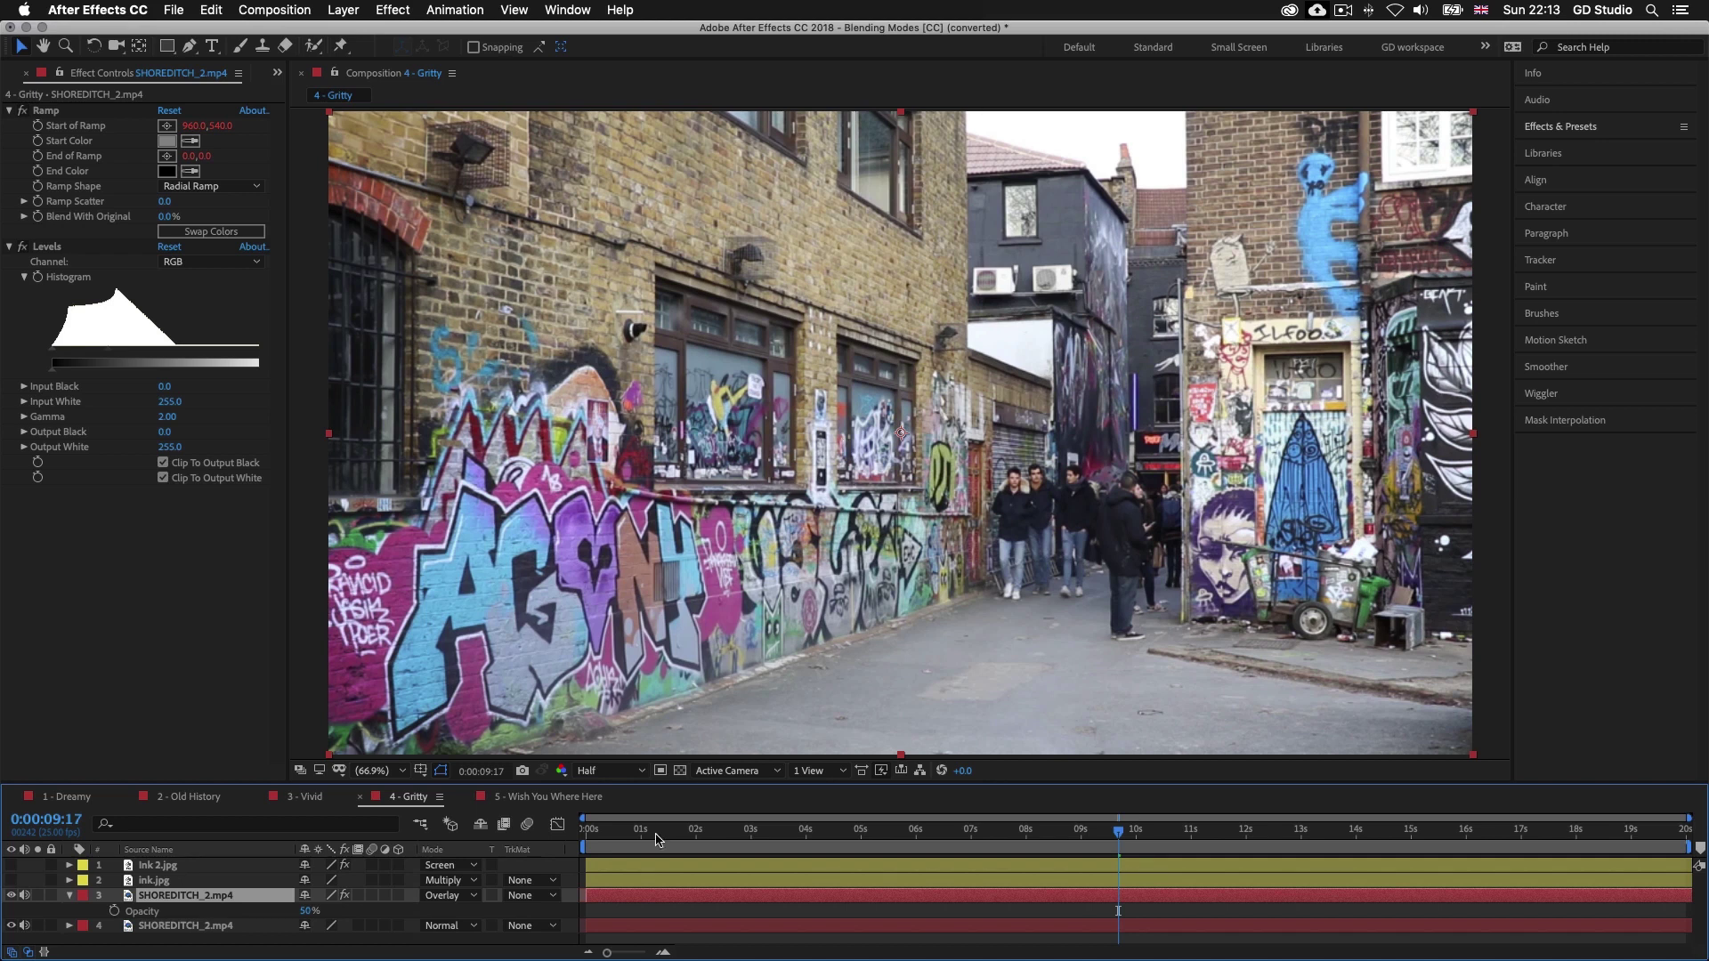
Show the ink.jpg layer and compare it in Normal mode with Multiply, ending on Multiply
{"action": "left_click", "coordinate": [648, 881]}
{"action": "left_click", "coordinate": [10, 881]}
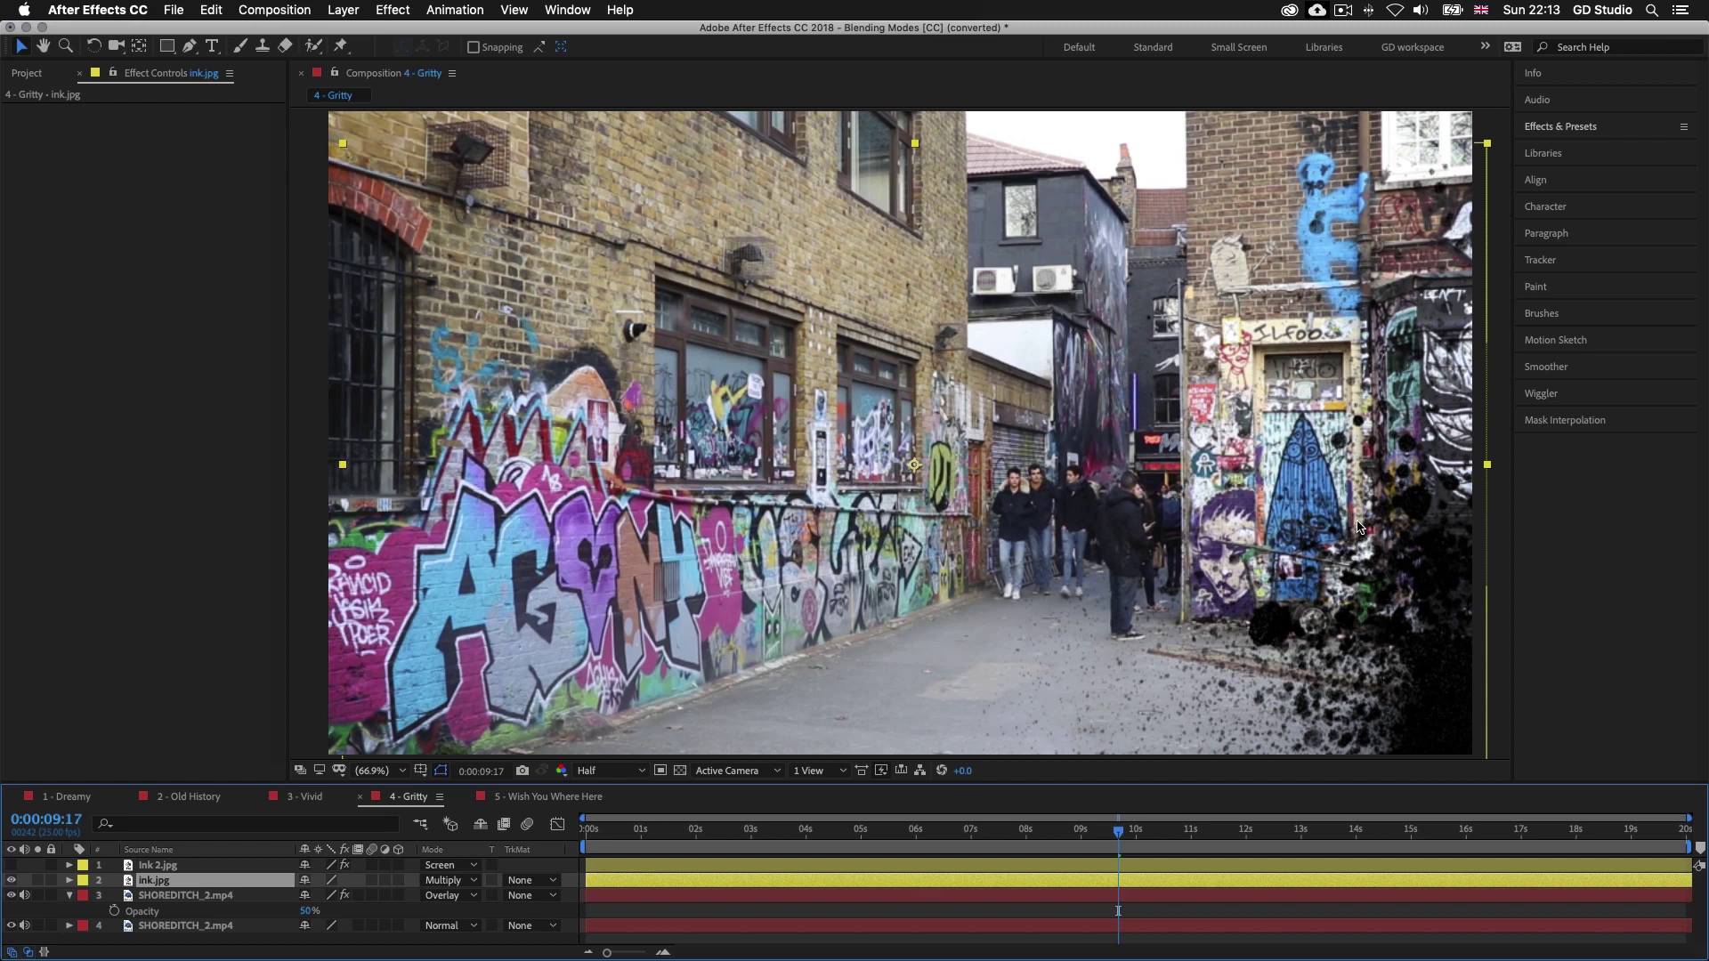
{"action": "left_click", "coordinate": [450, 880]}
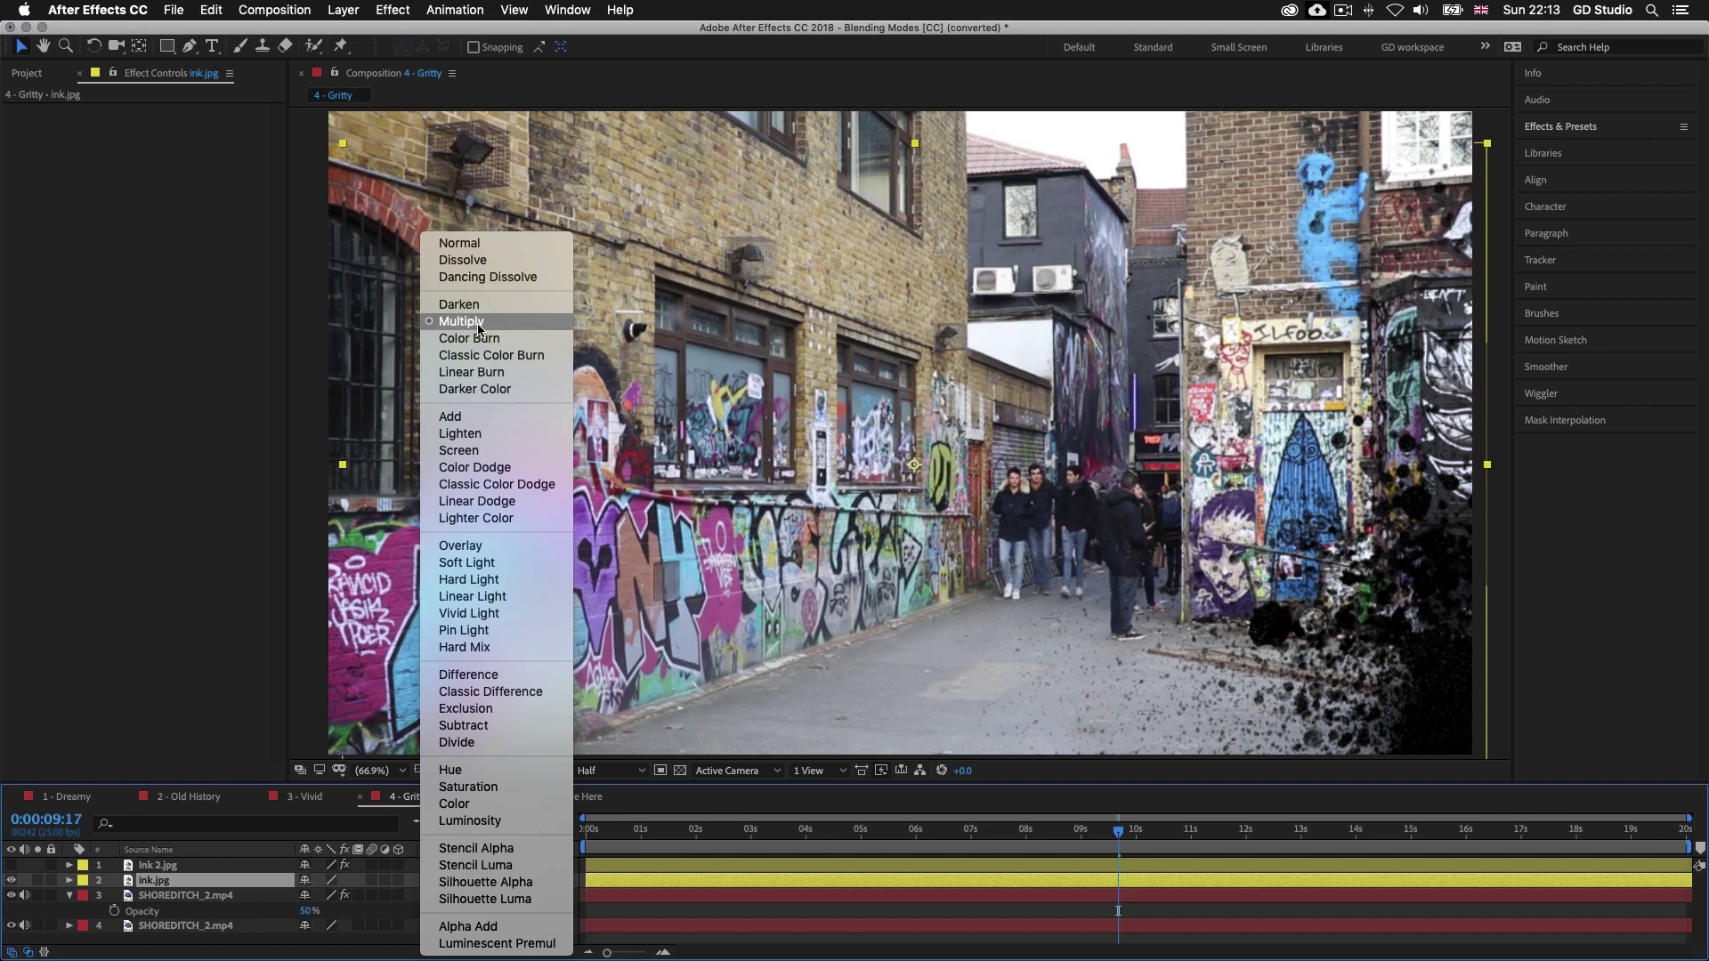
{"action": "left_click", "coordinate": [472, 246]}
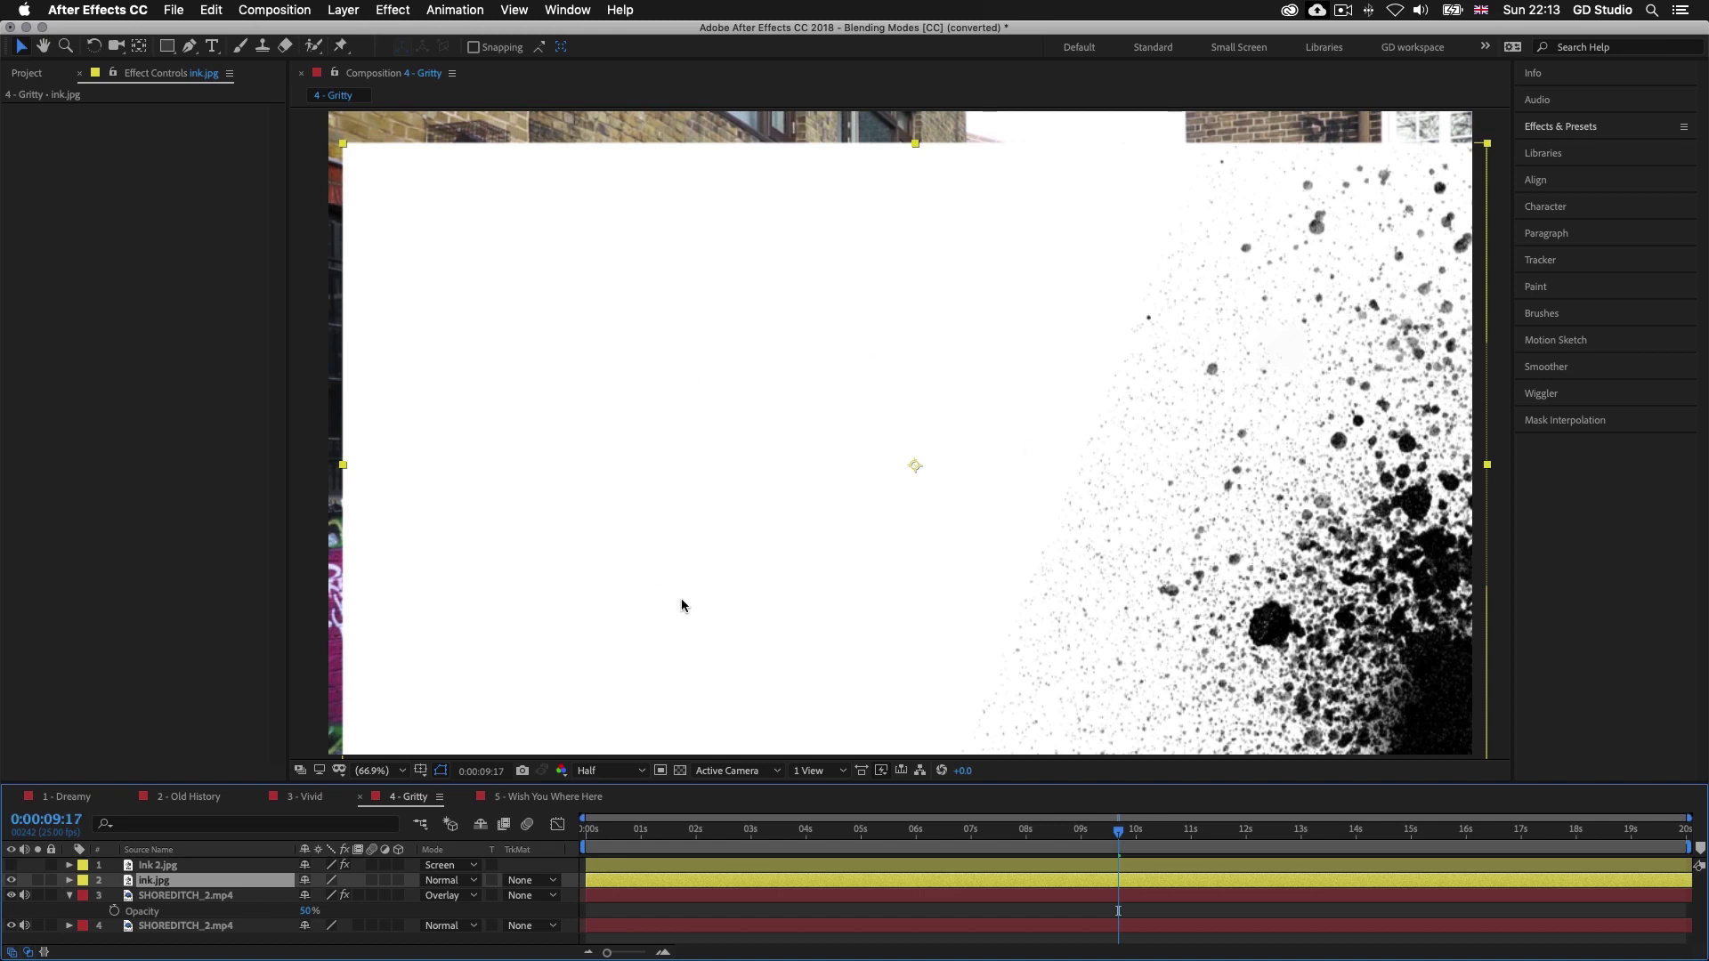
{"action": "left_click", "coordinate": [472, 880]}
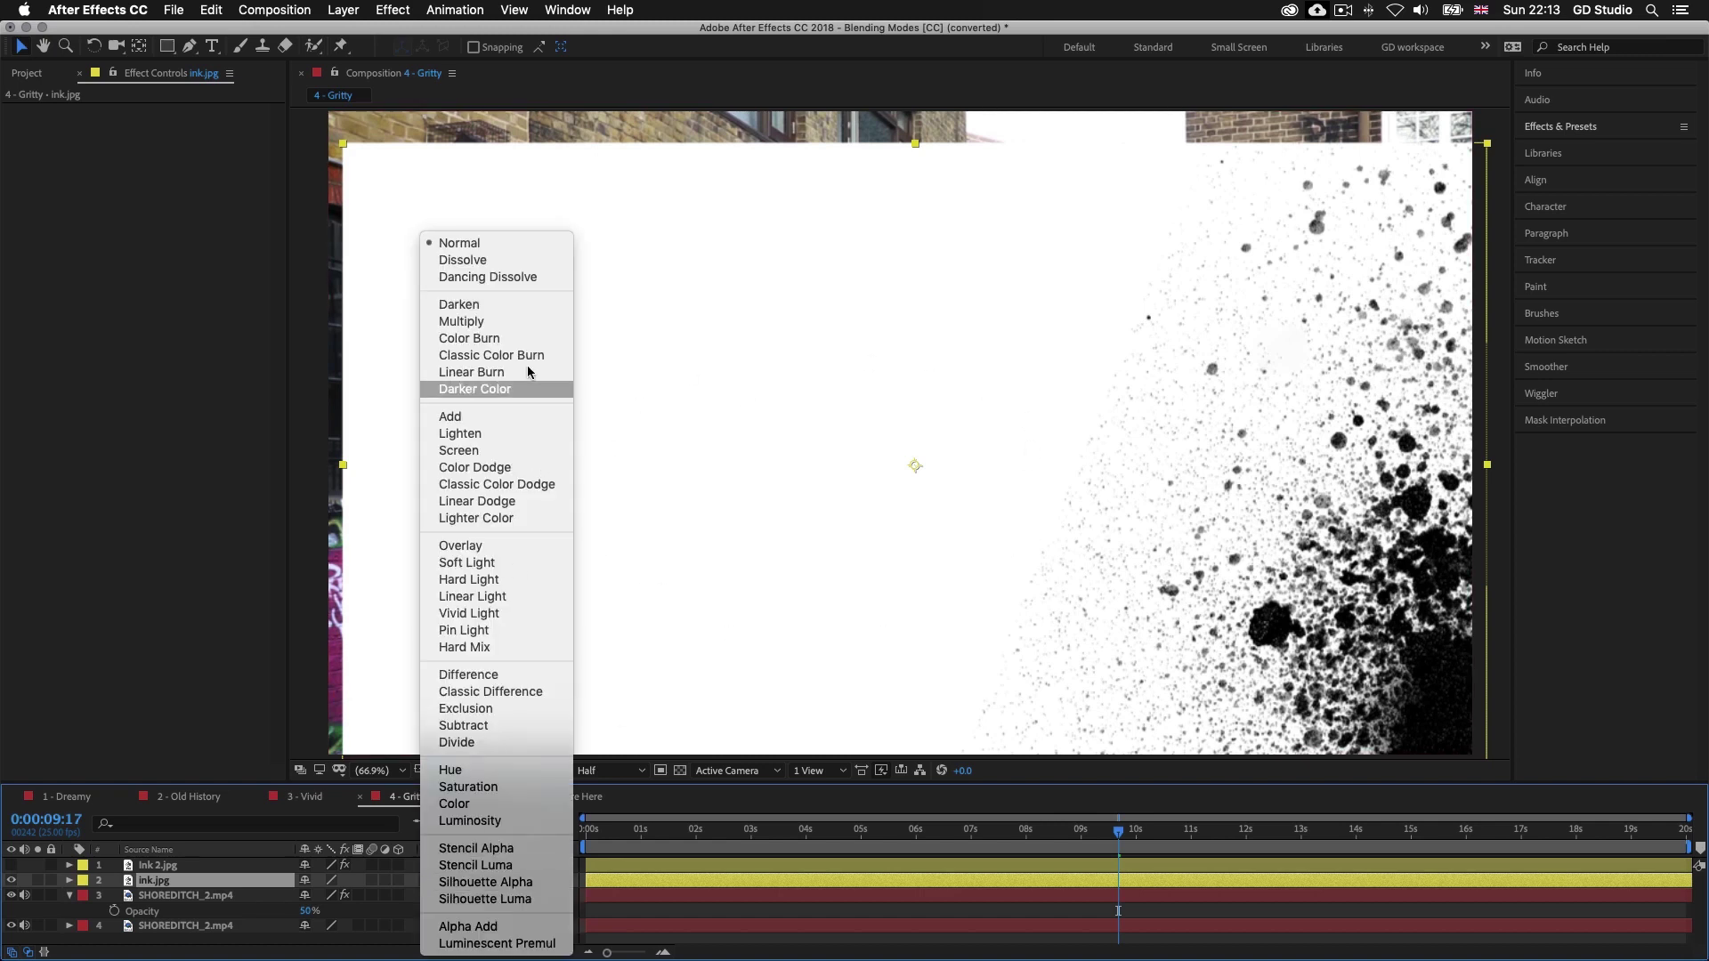
{"action": "left_click", "coordinate": [505, 322]}
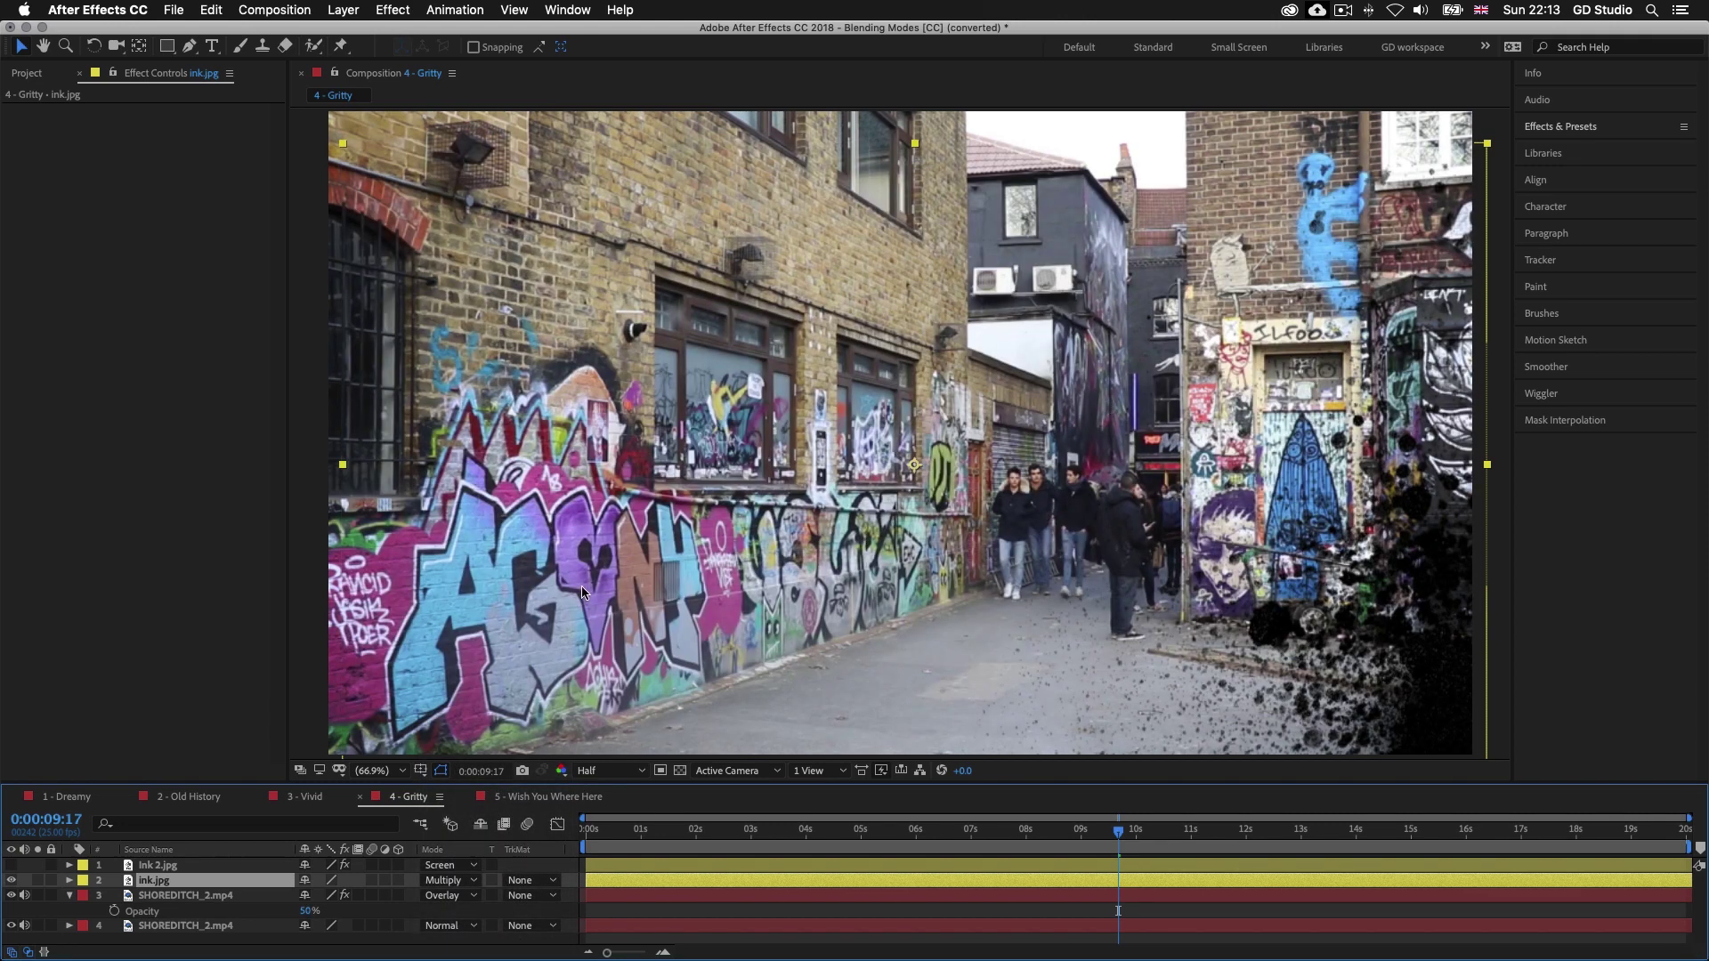
Show the Ink 2.jpg layer and compare it in Normal mode with Screen, ending on Screen
{"action": "left_click", "coordinate": [157, 868]}
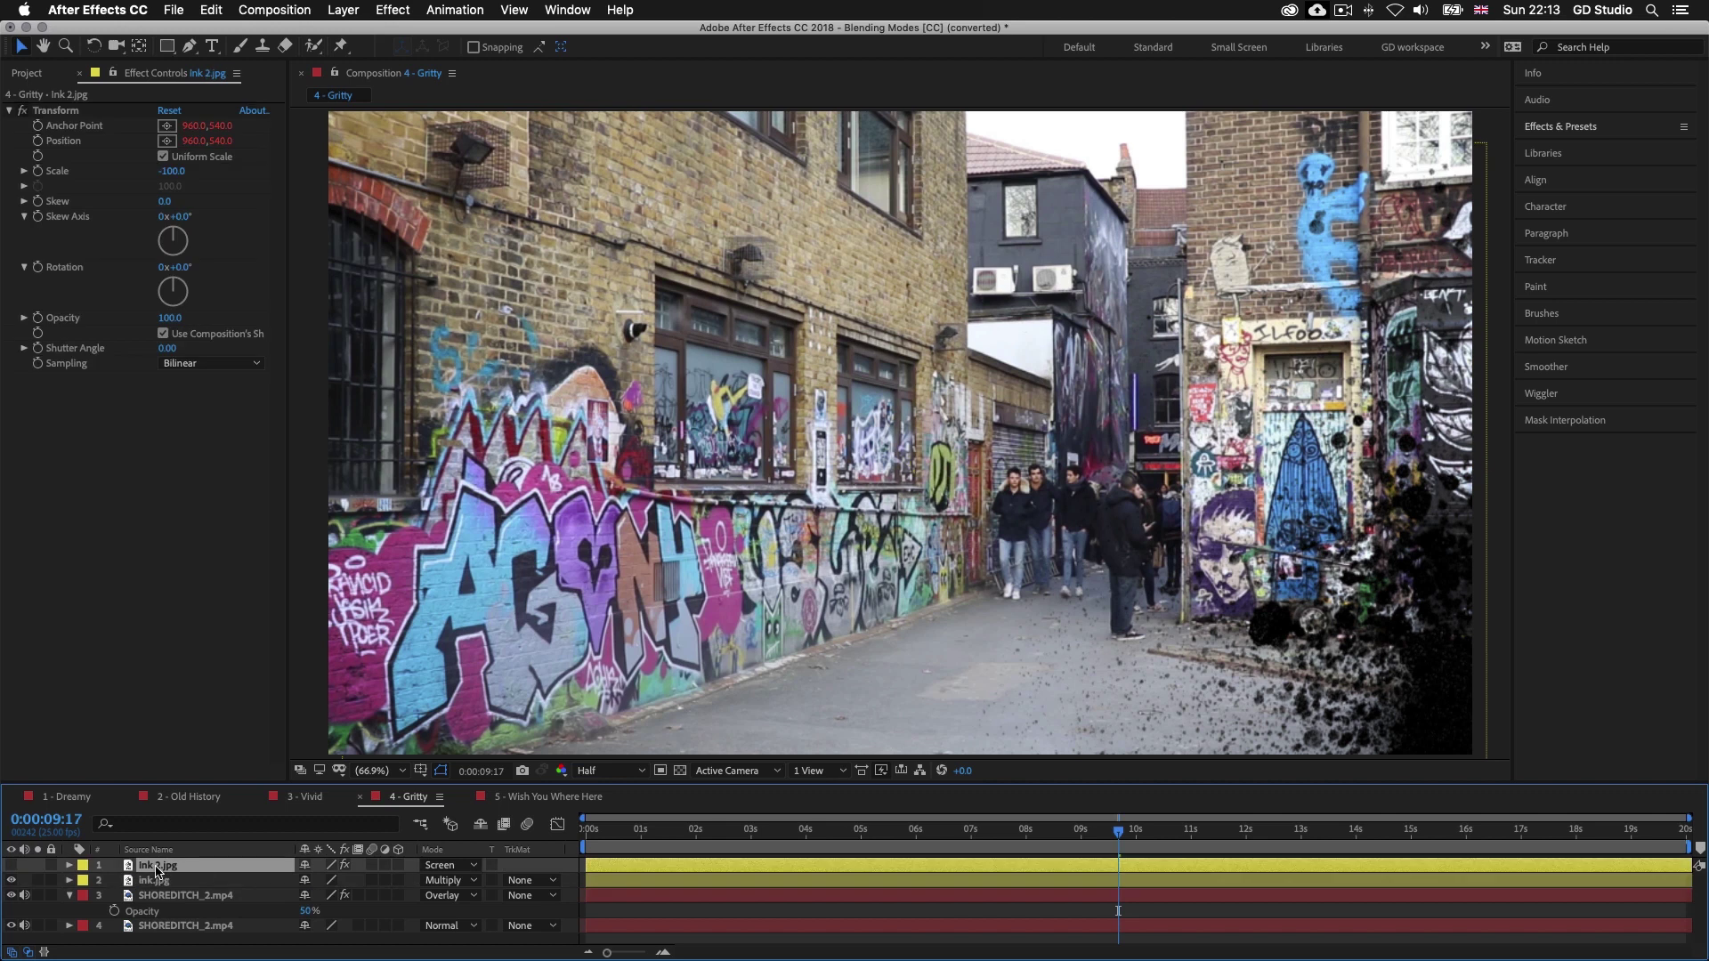
{"action": "left_click", "coordinate": [10, 866]}
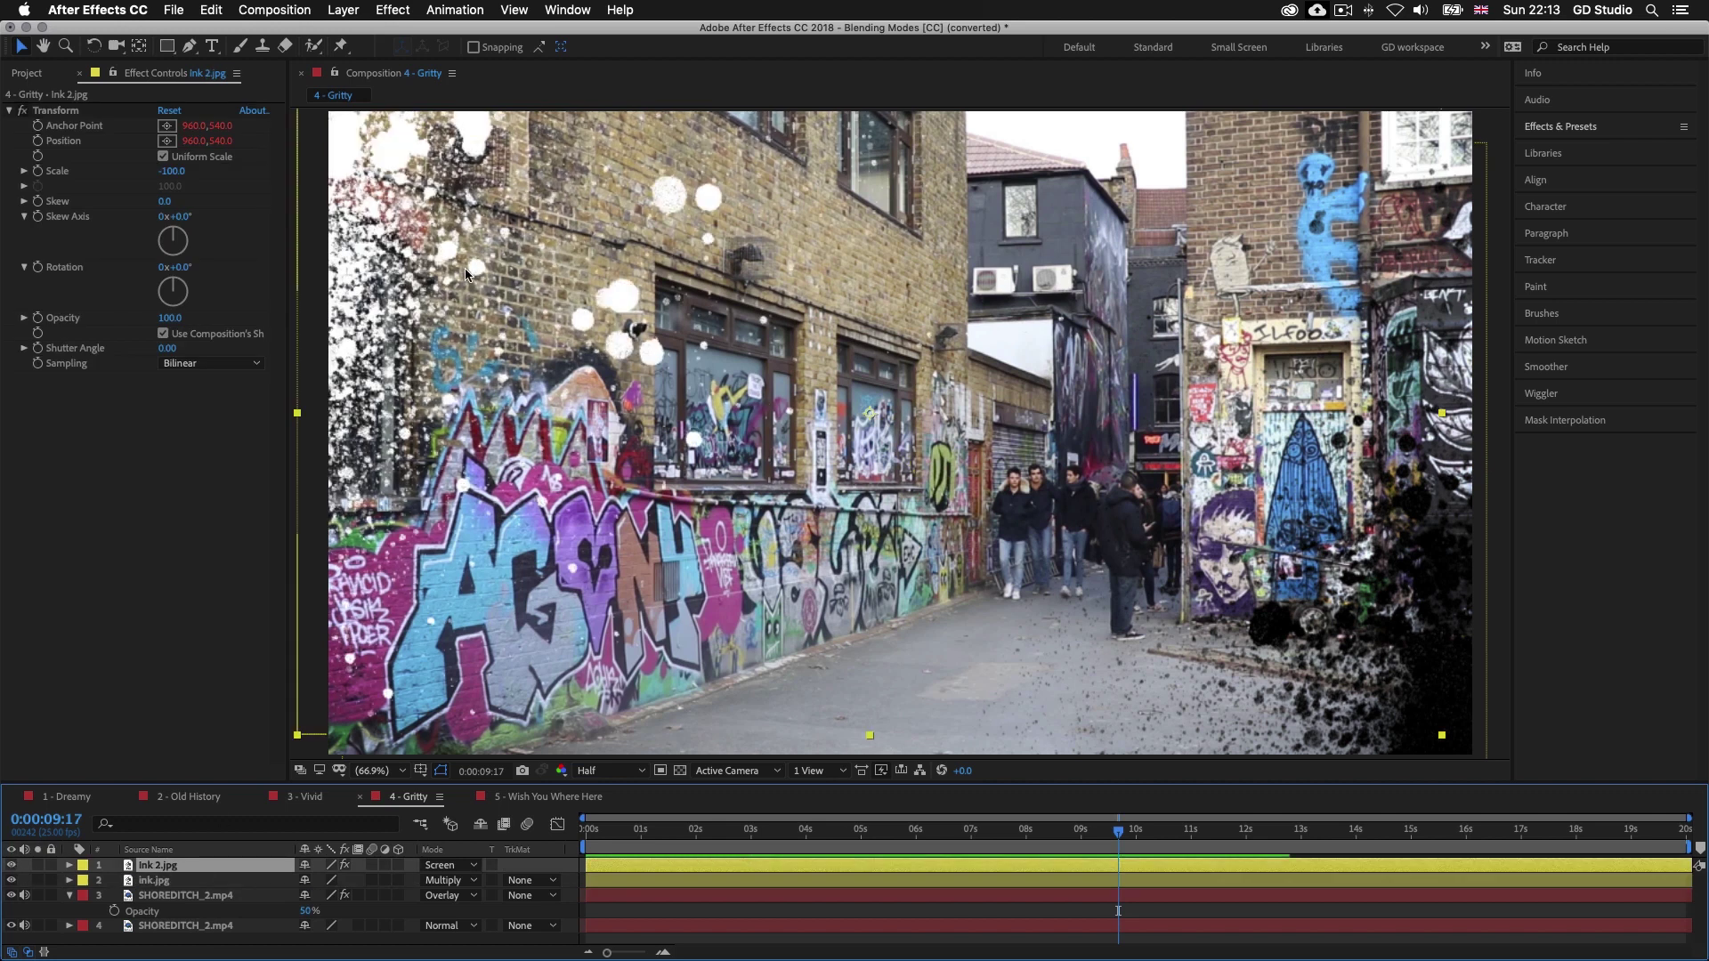
{"action": "left_click", "coordinate": [472, 866]}
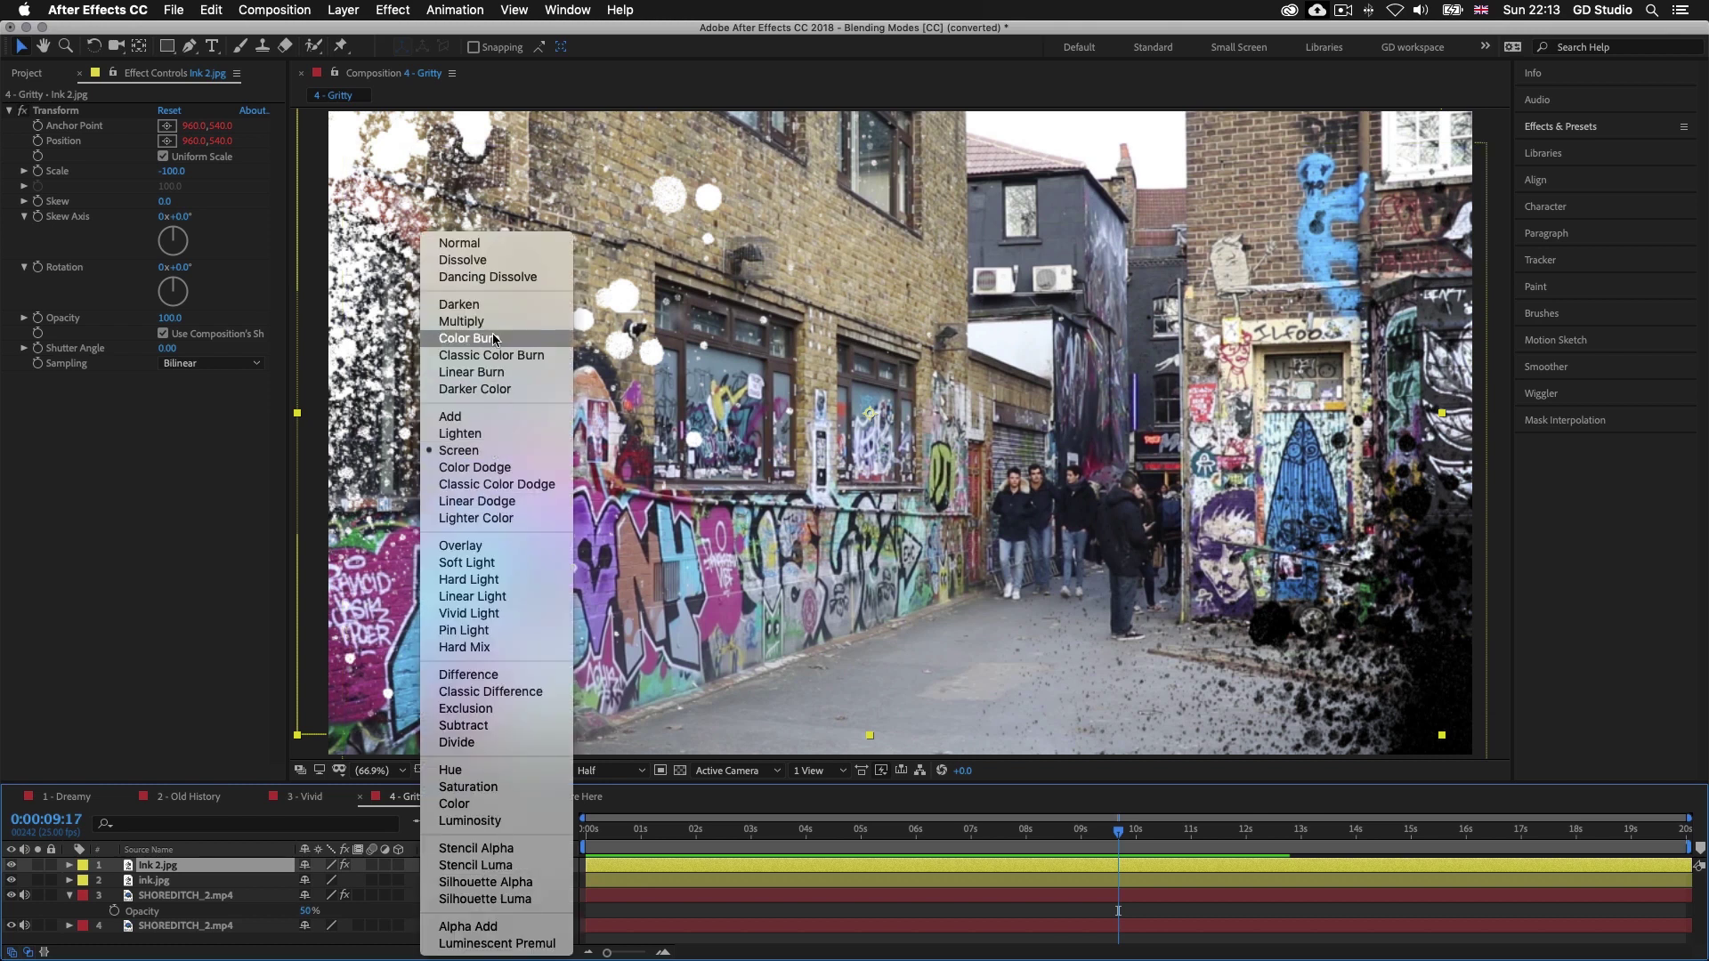
{"action": "left_click", "coordinate": [481, 250]}
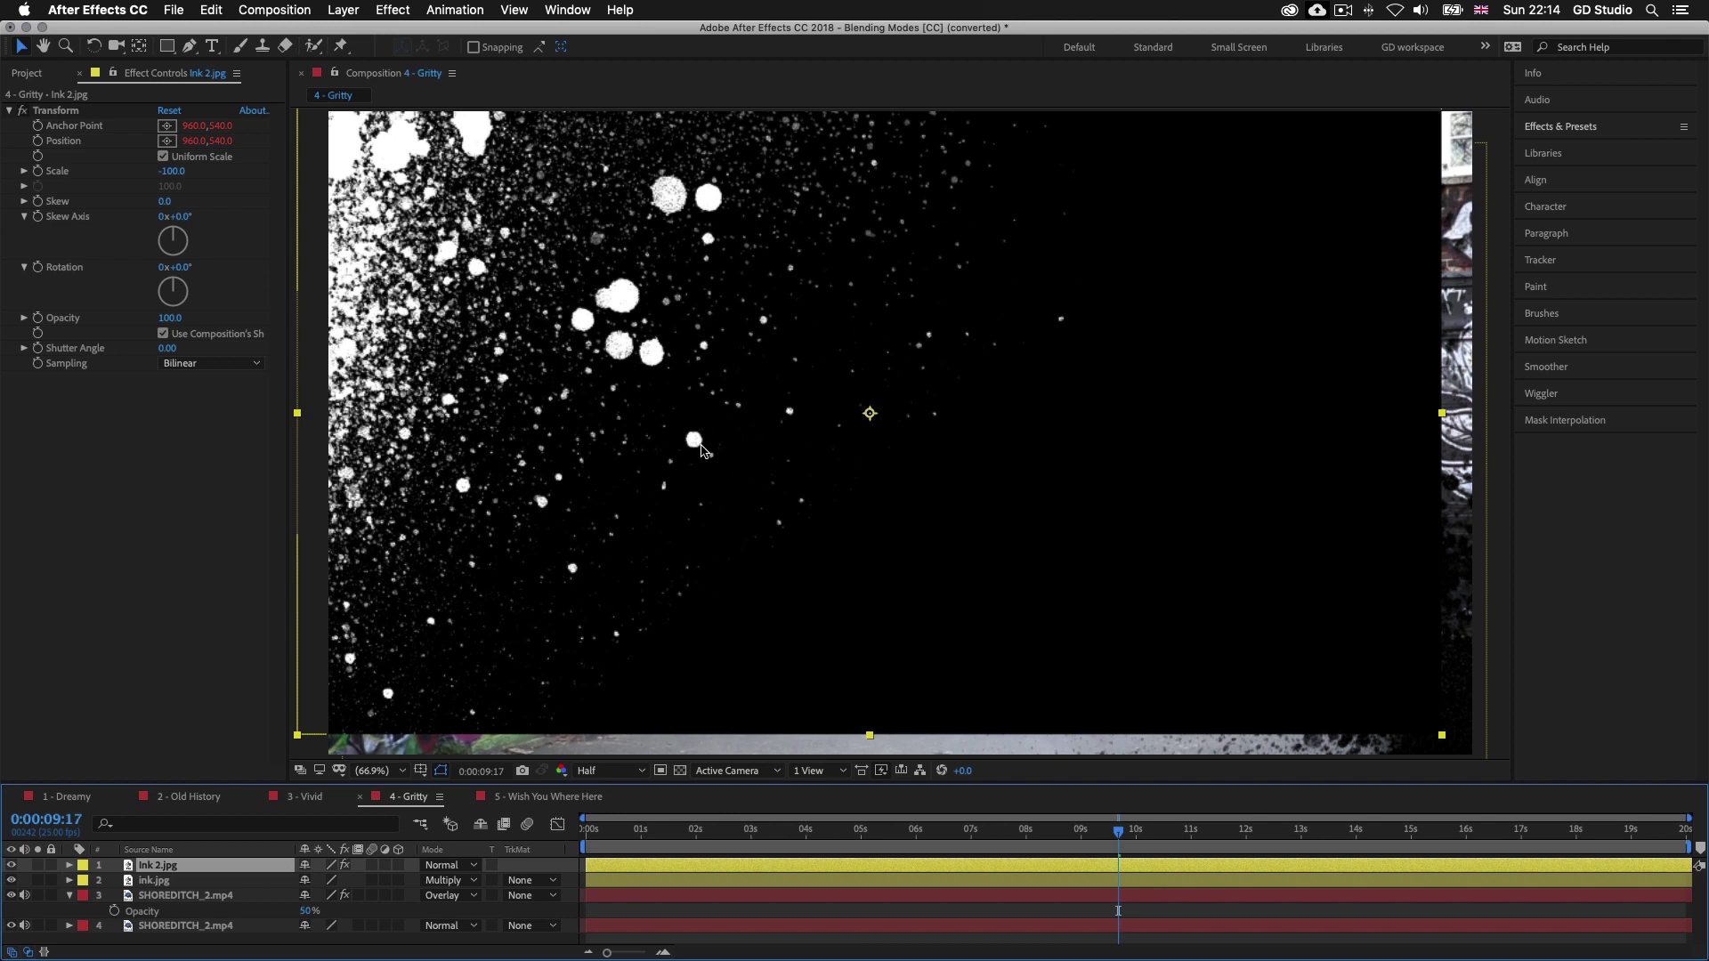
{"action": "left_click", "coordinate": [446, 865]}
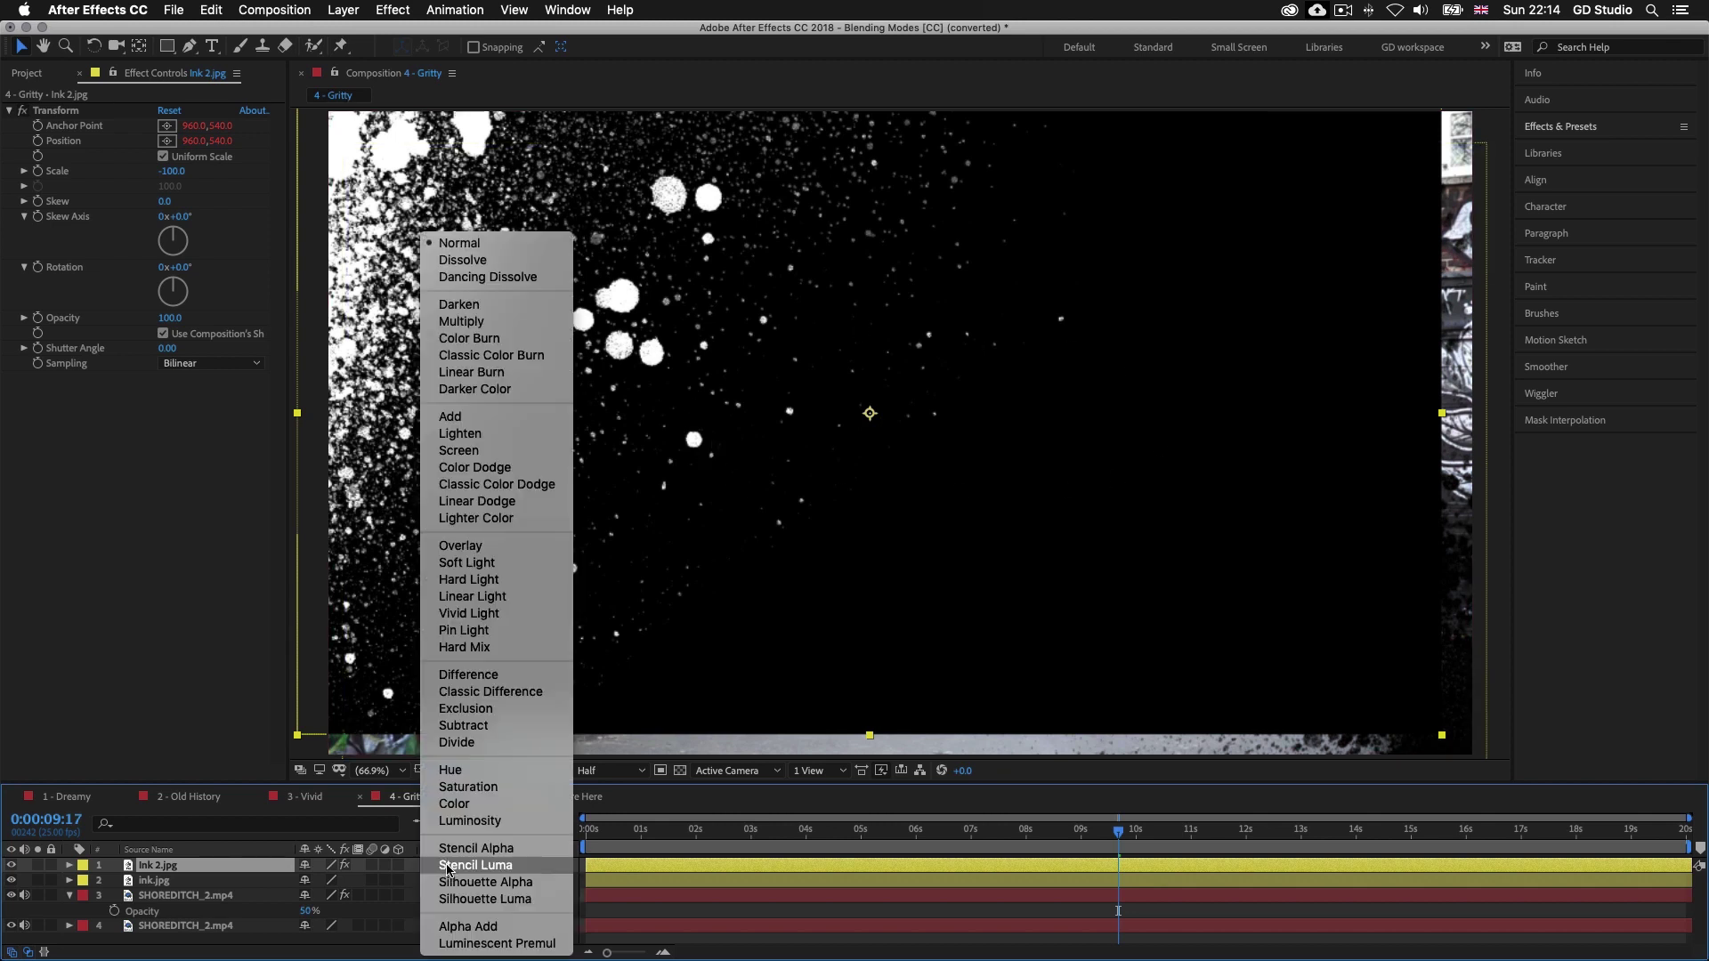
{"action": "left_click", "coordinate": [476, 454]}
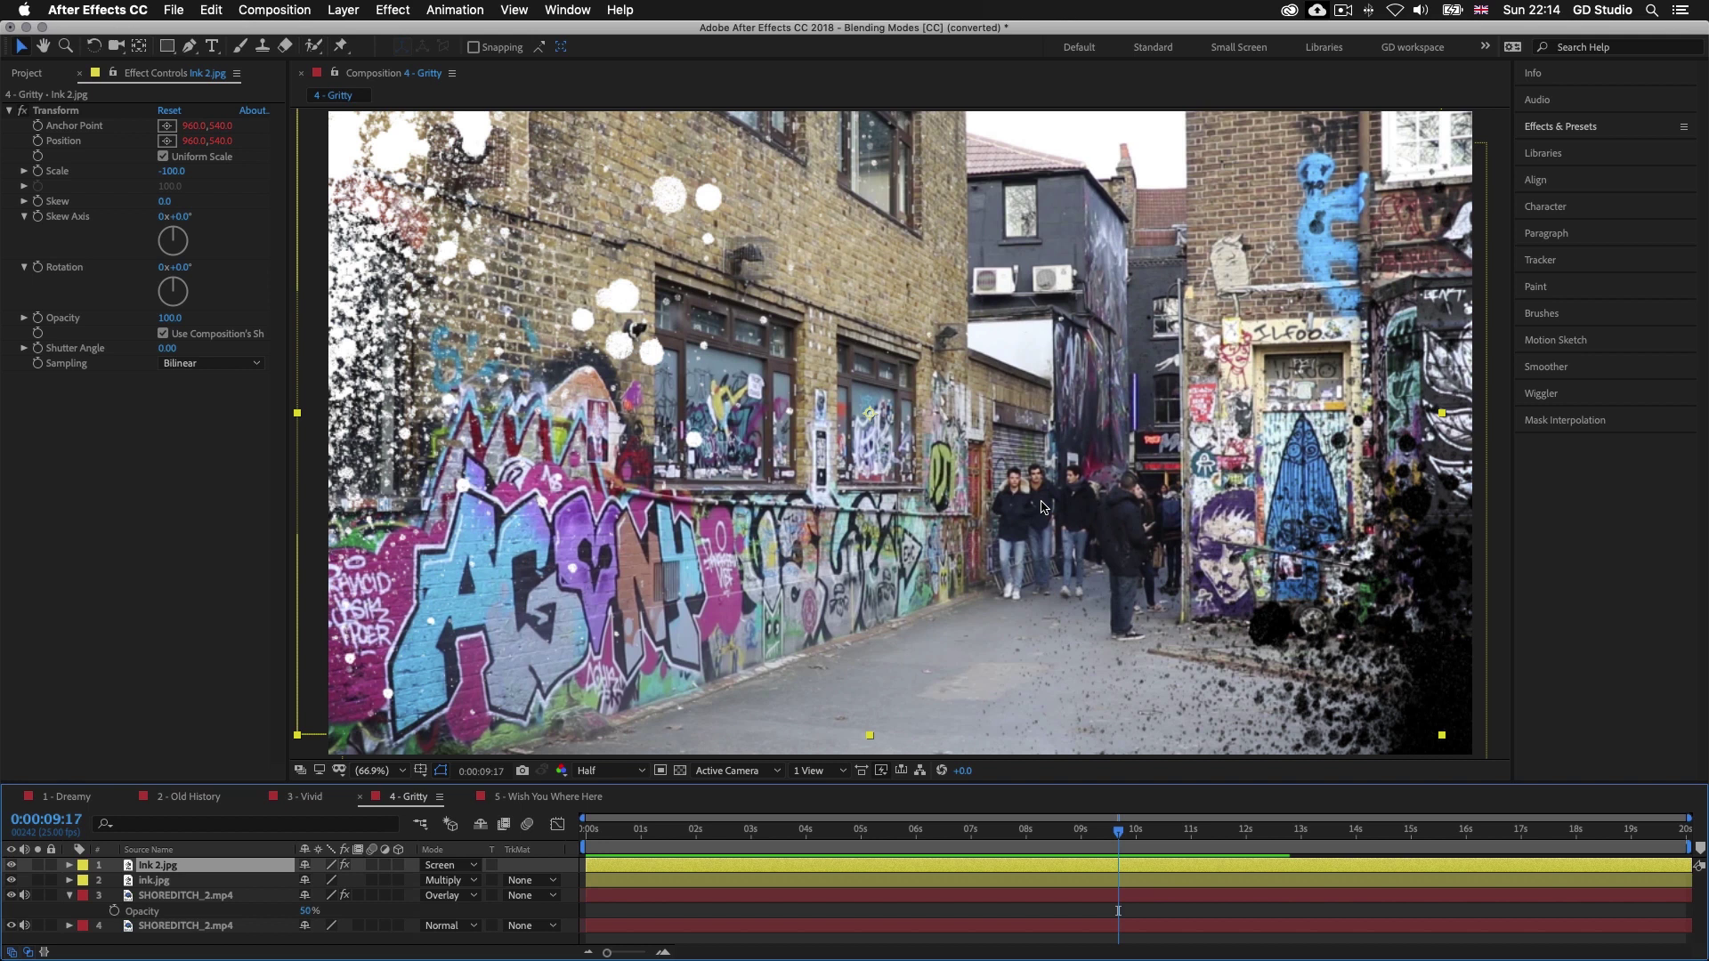
Open the 5 - Wish You Where Here composition from the project's blending mode examples and preview it
{"action": "left_click", "coordinate": [26, 75]}
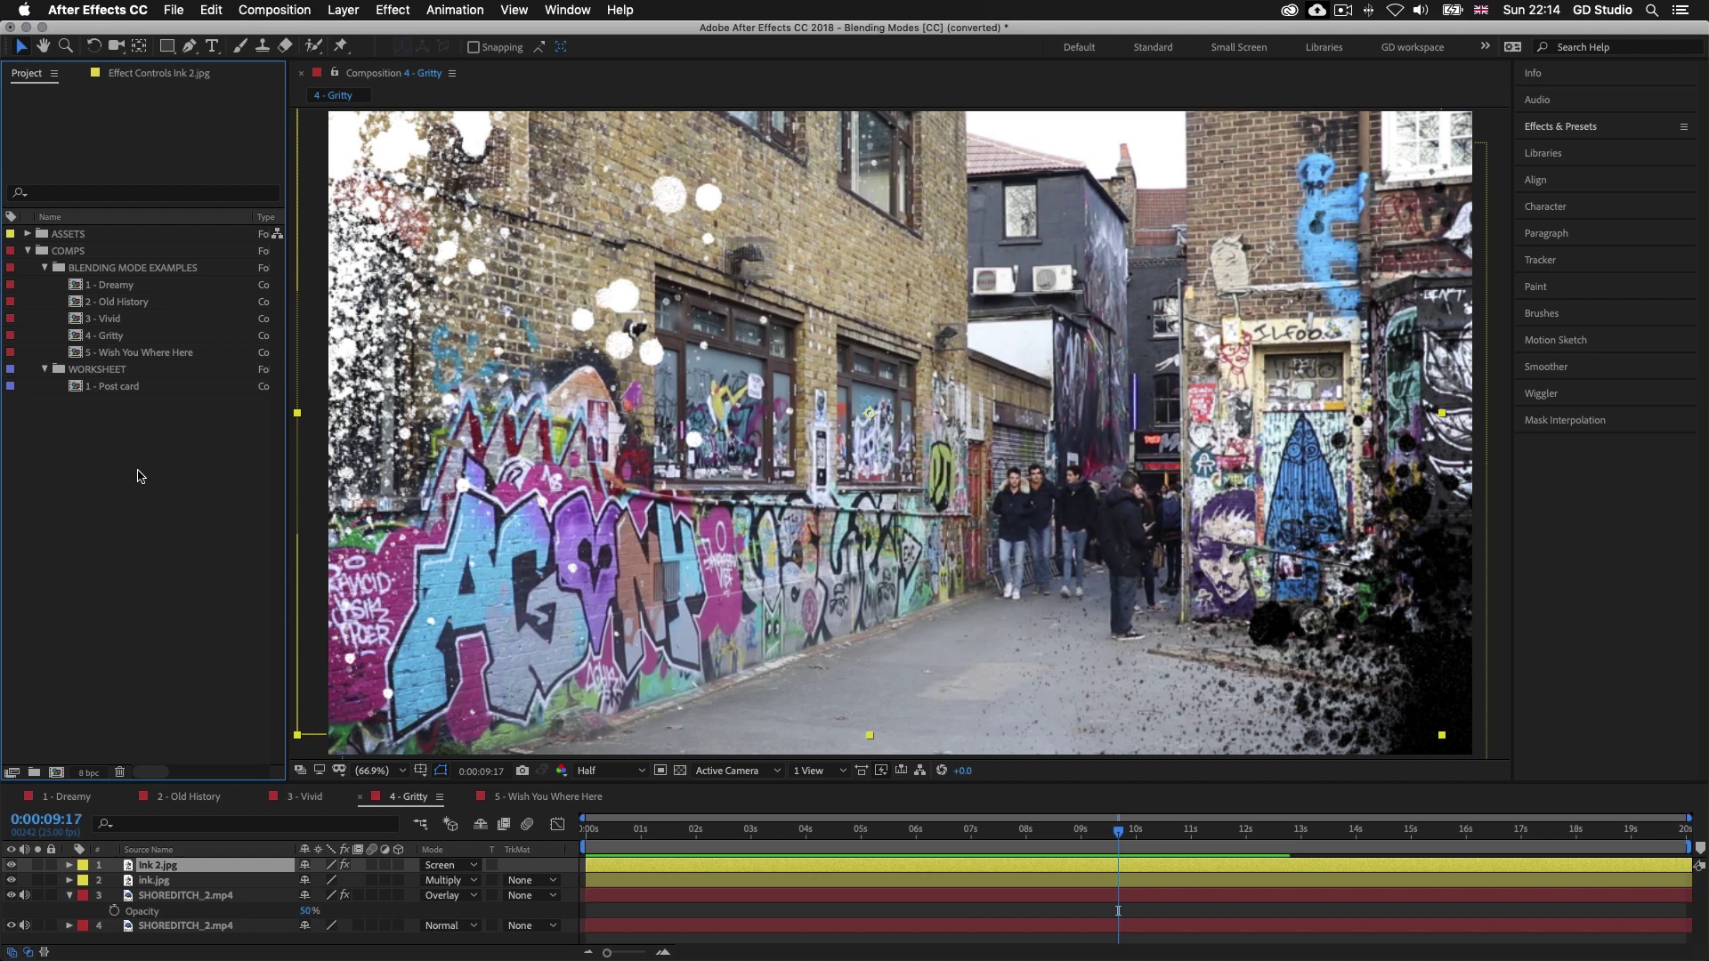
{"action": "left_click", "coordinate": [160, 355]}
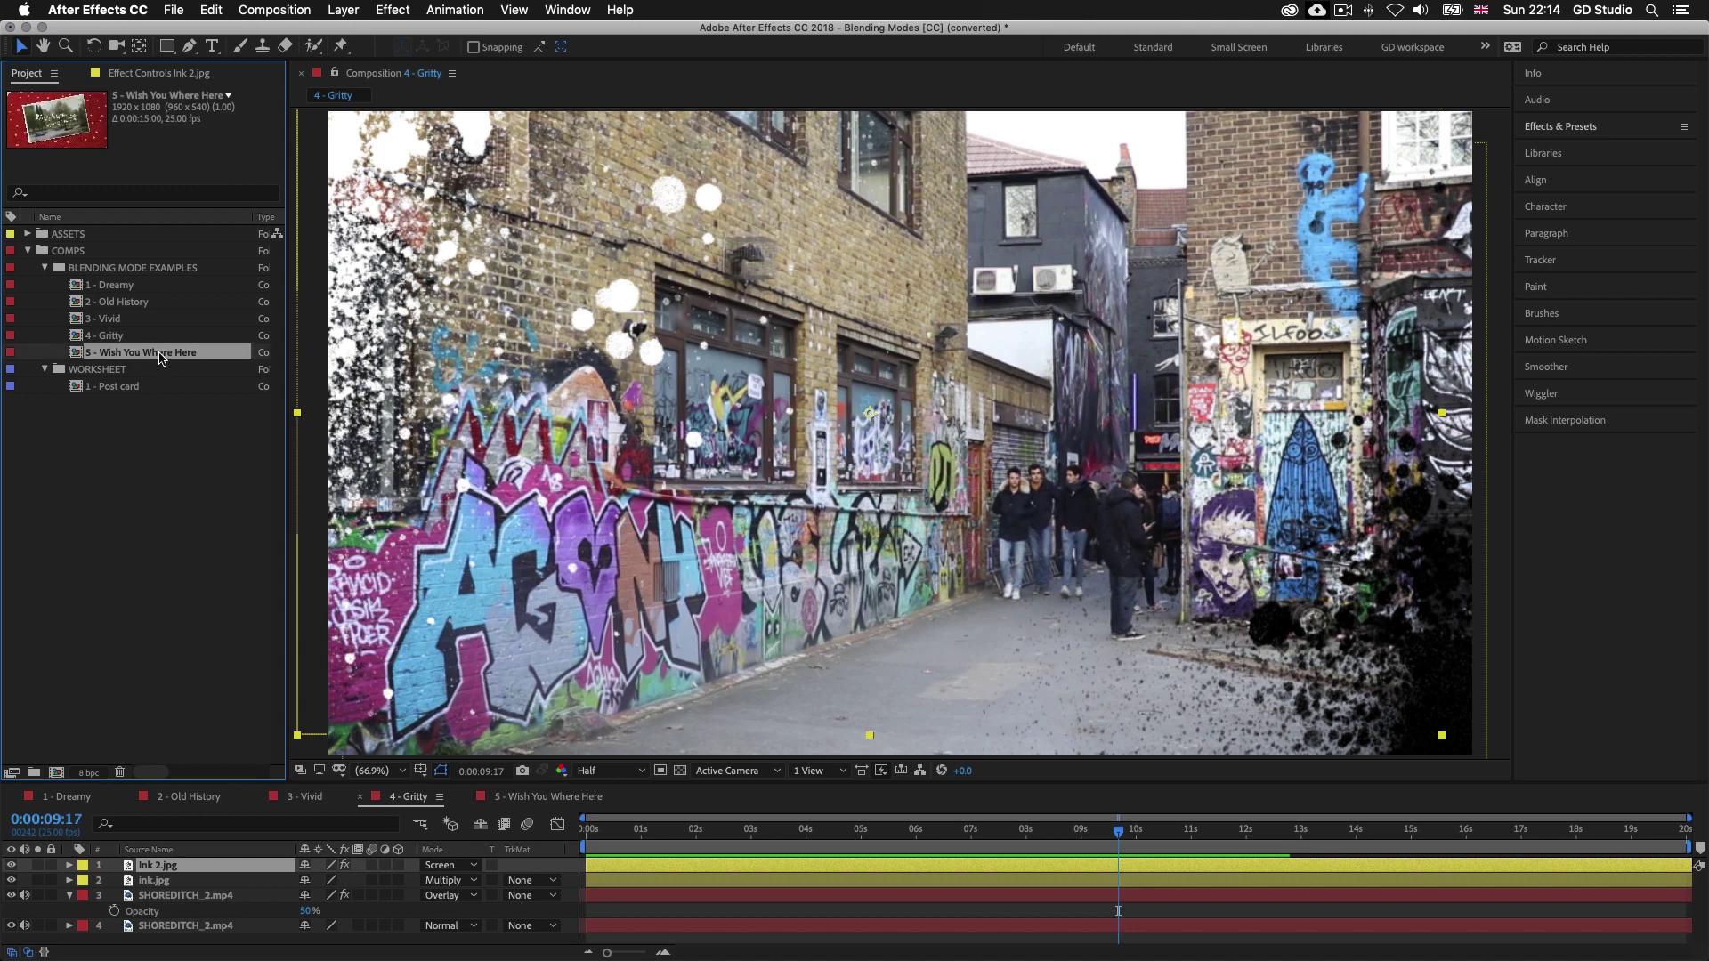
{"action": "double_click", "coordinate": [138, 354]}
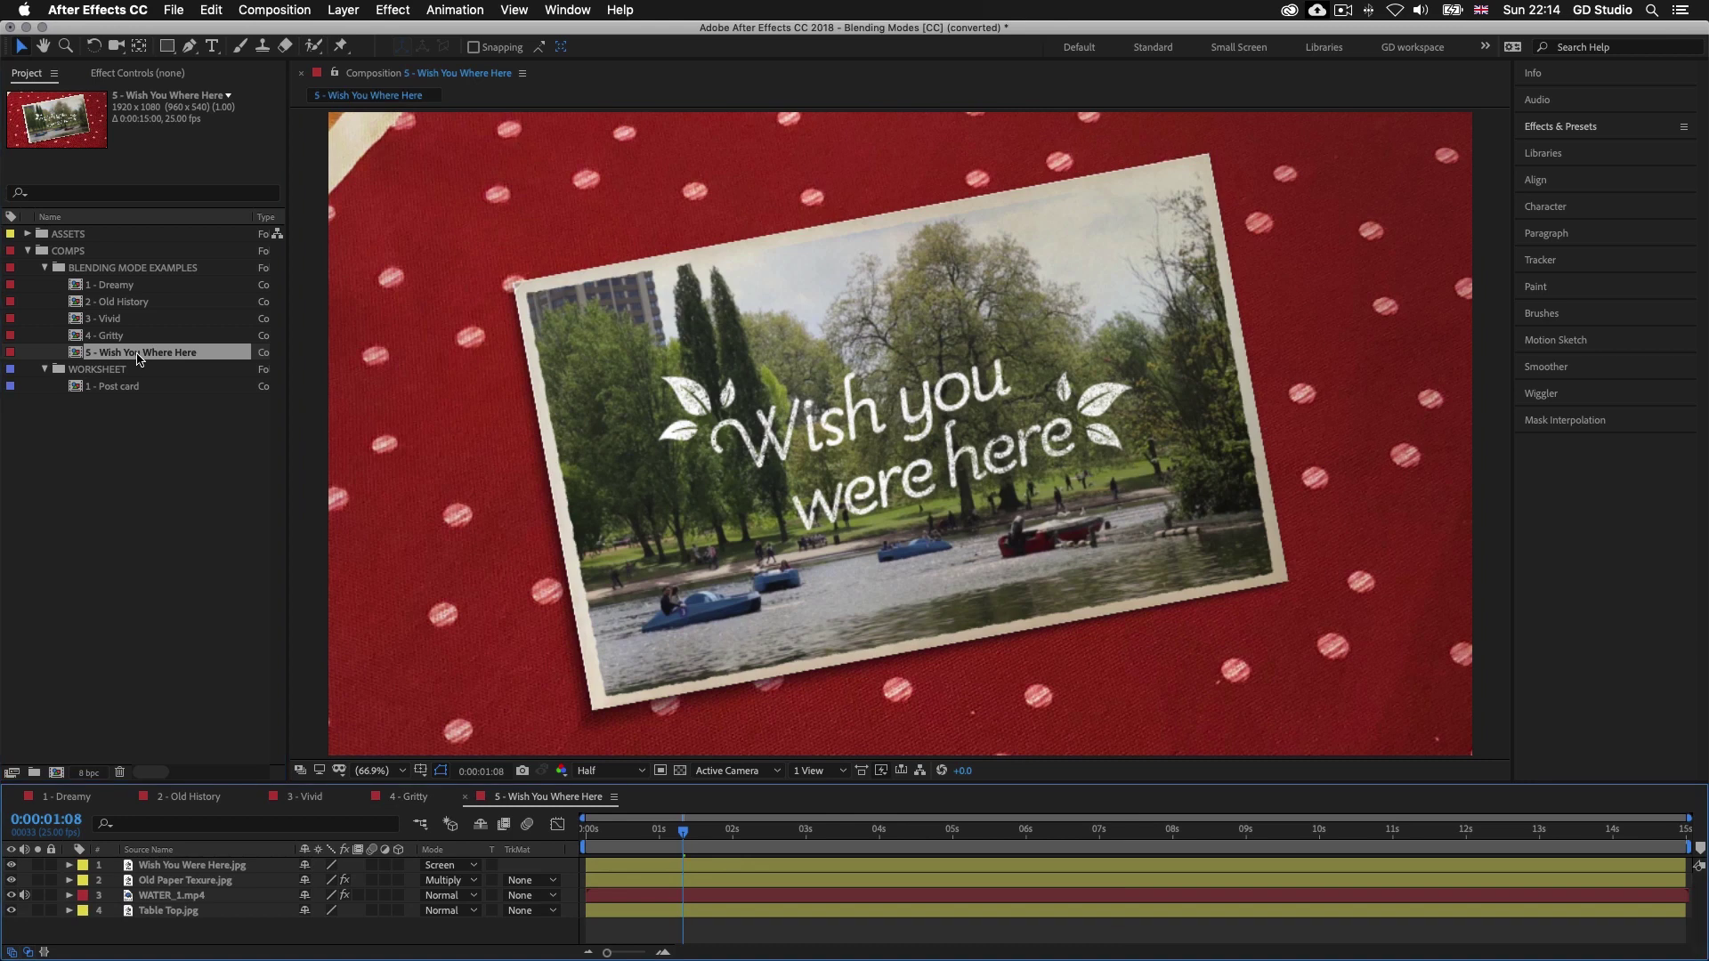
{"action": "key", "text": "space"}
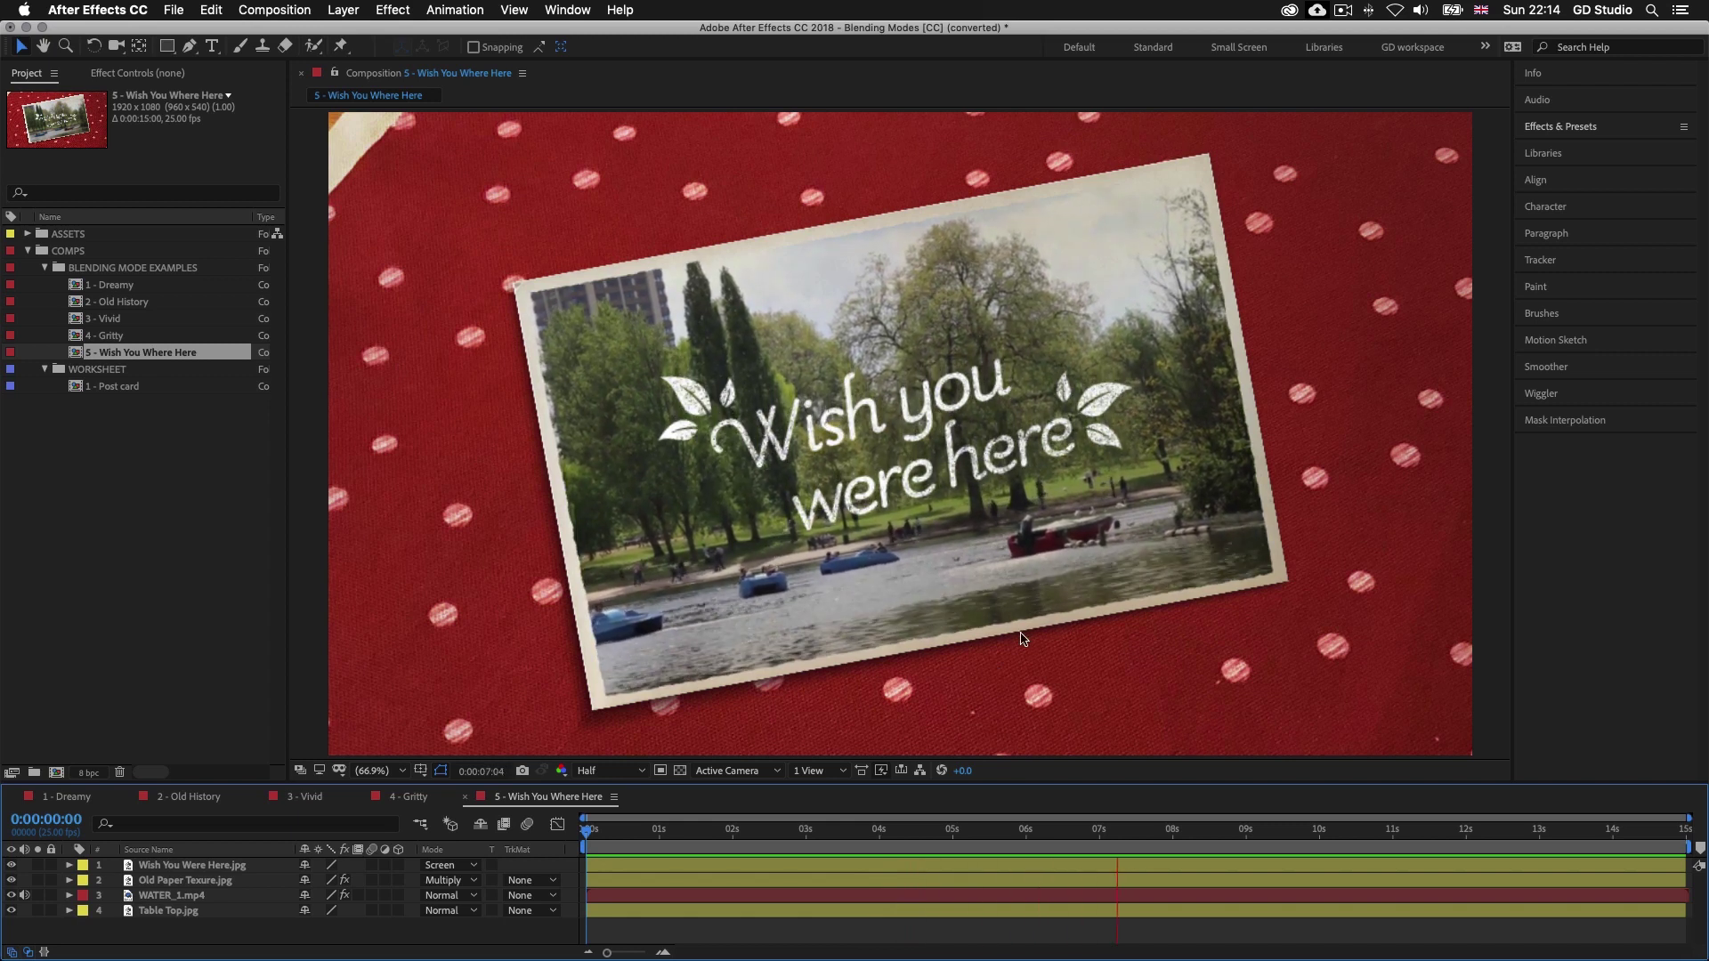
{"action": "key", "text": "space"}
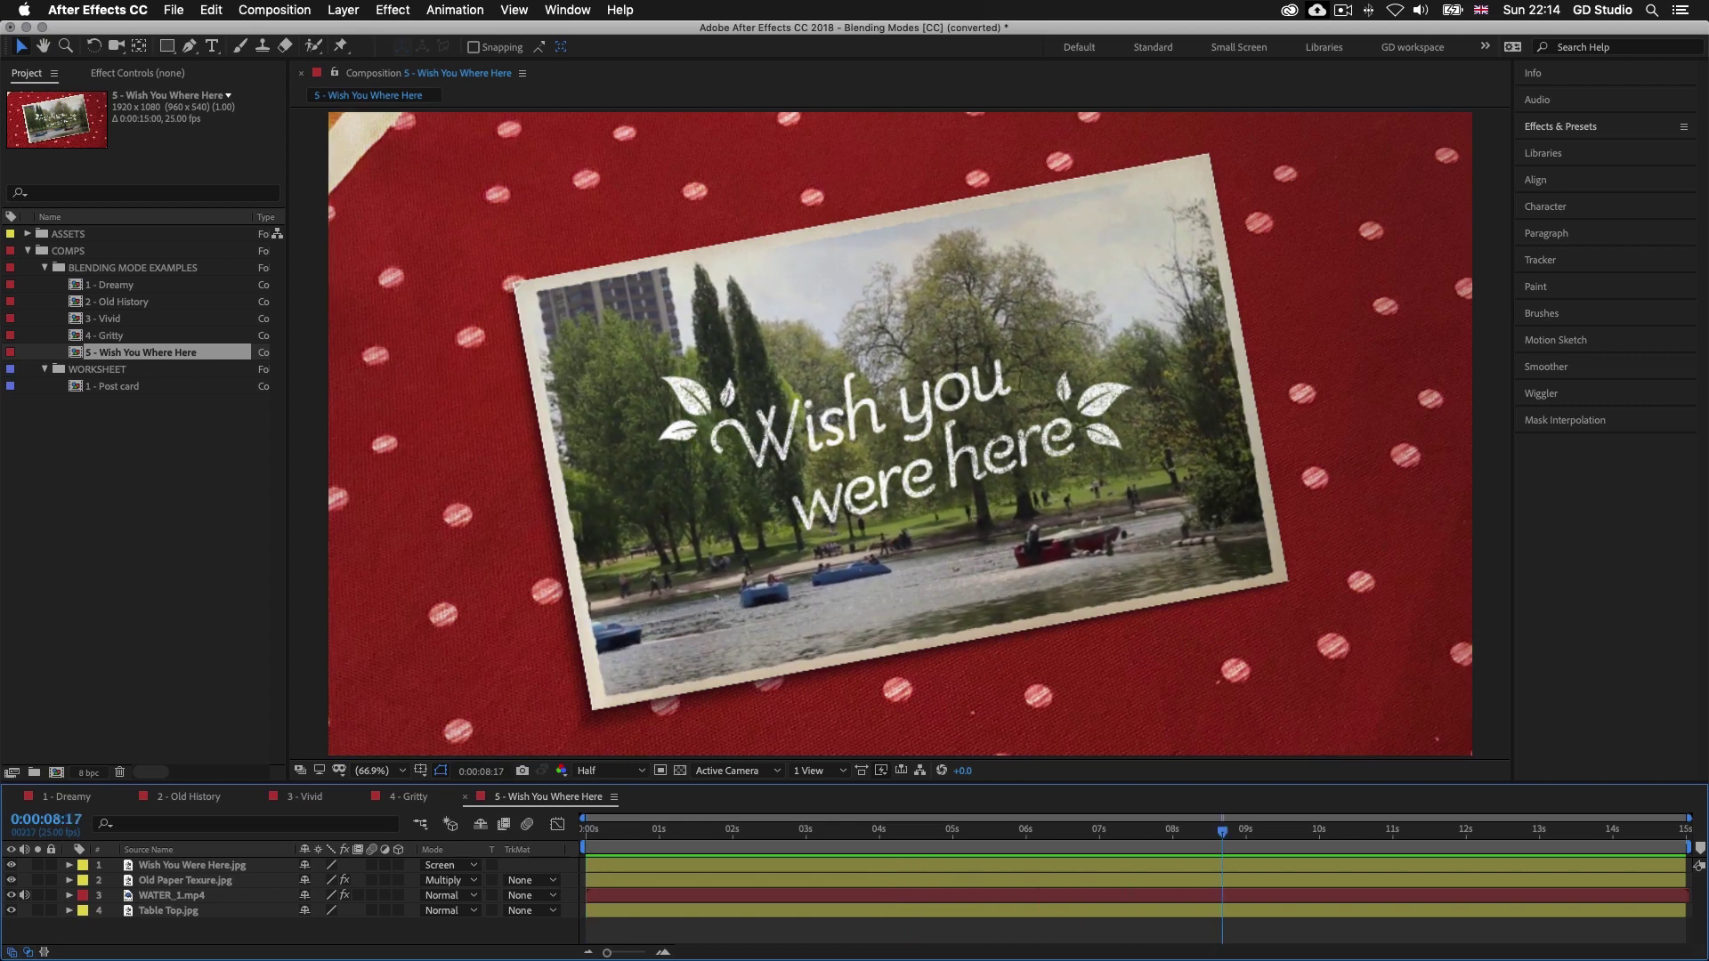
Open the 1 - Post card composition from the project's WORKSHEET folder
{"action": "left_click", "coordinate": [124, 370]}
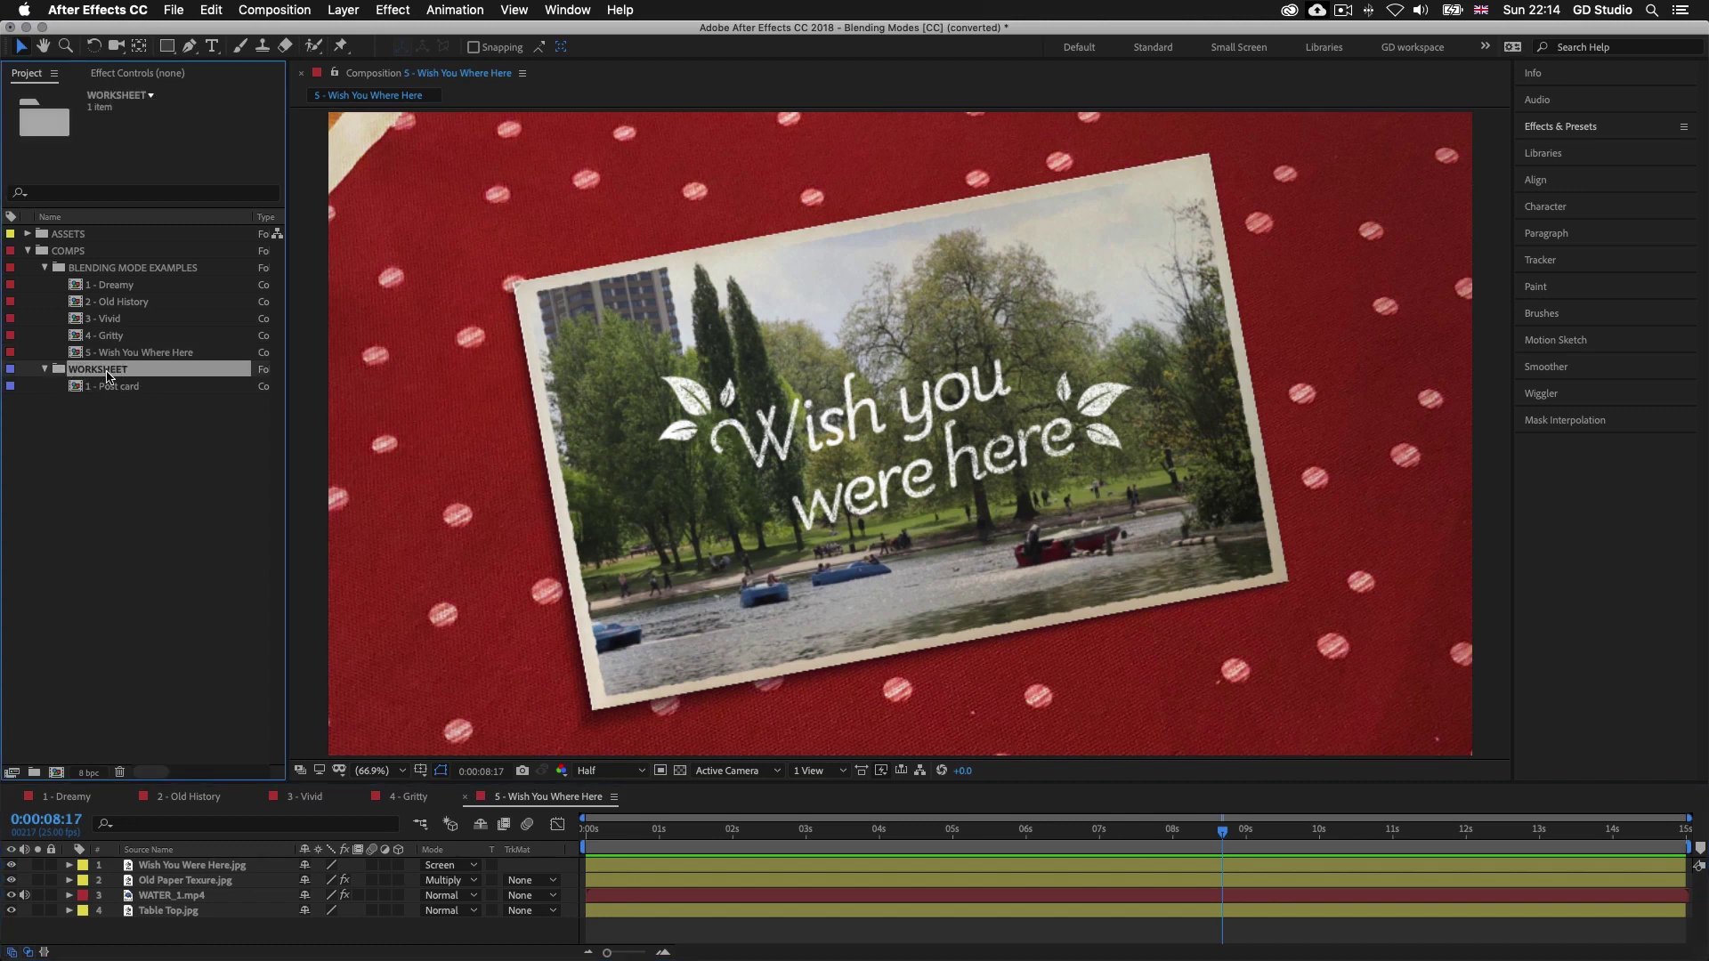
{"action": "left_click", "coordinate": [121, 392]}
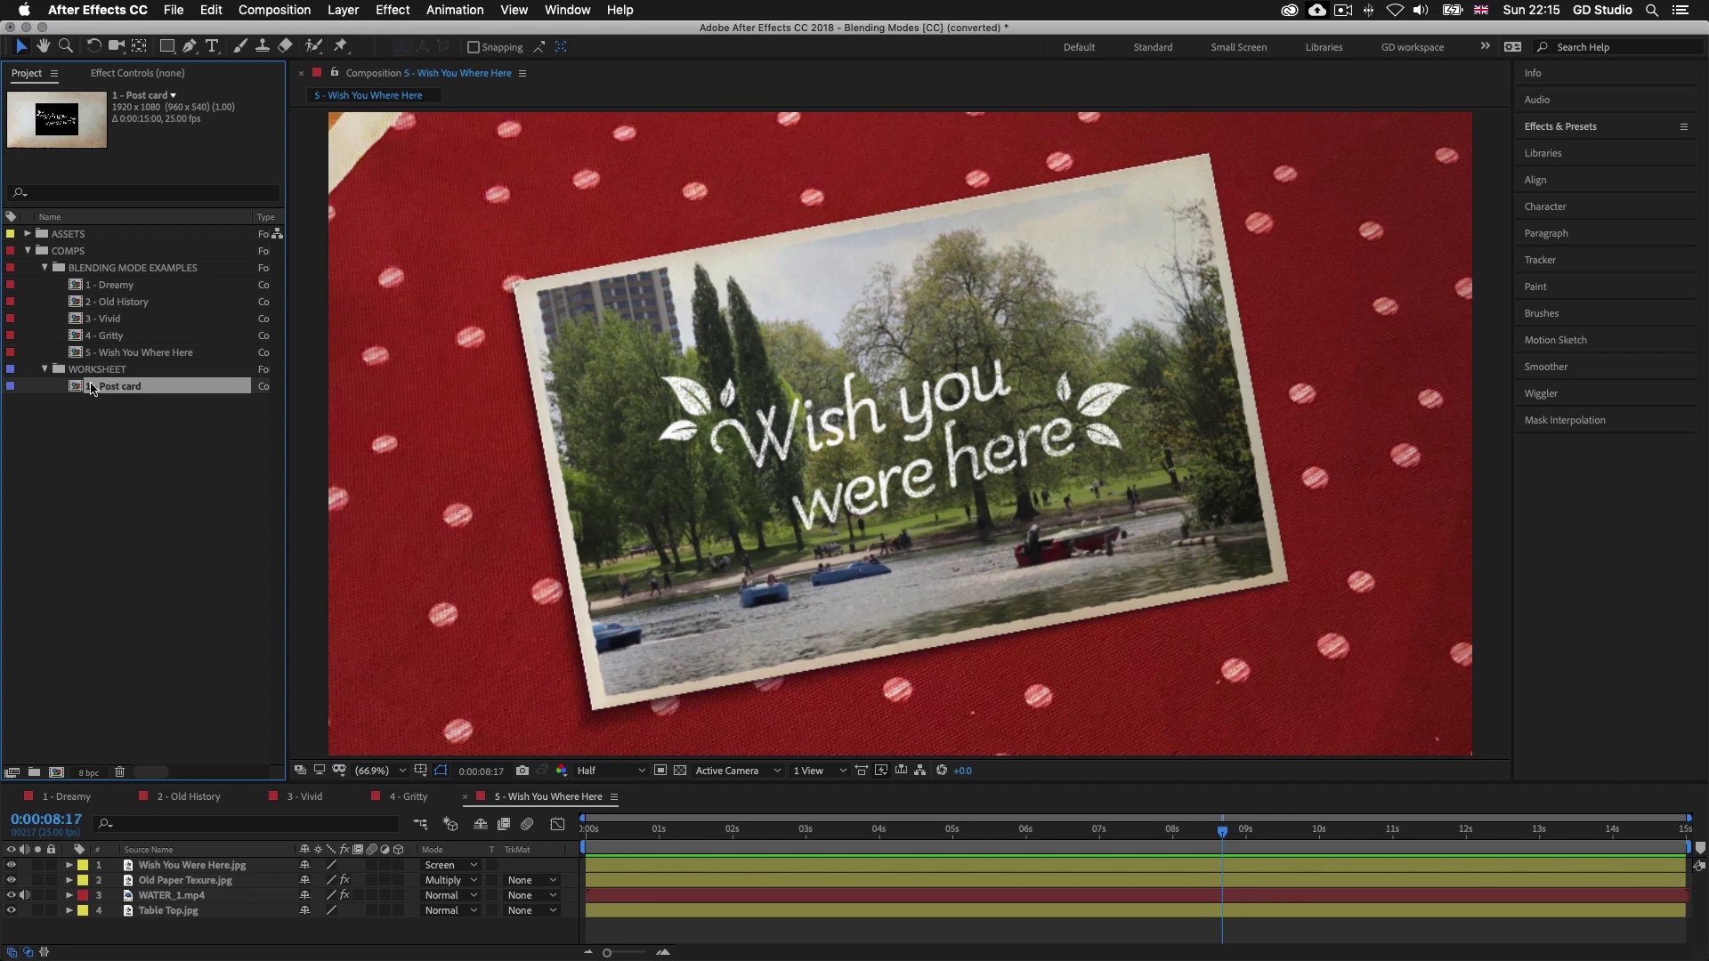
{"action": "double_click", "coordinate": [104, 388]}
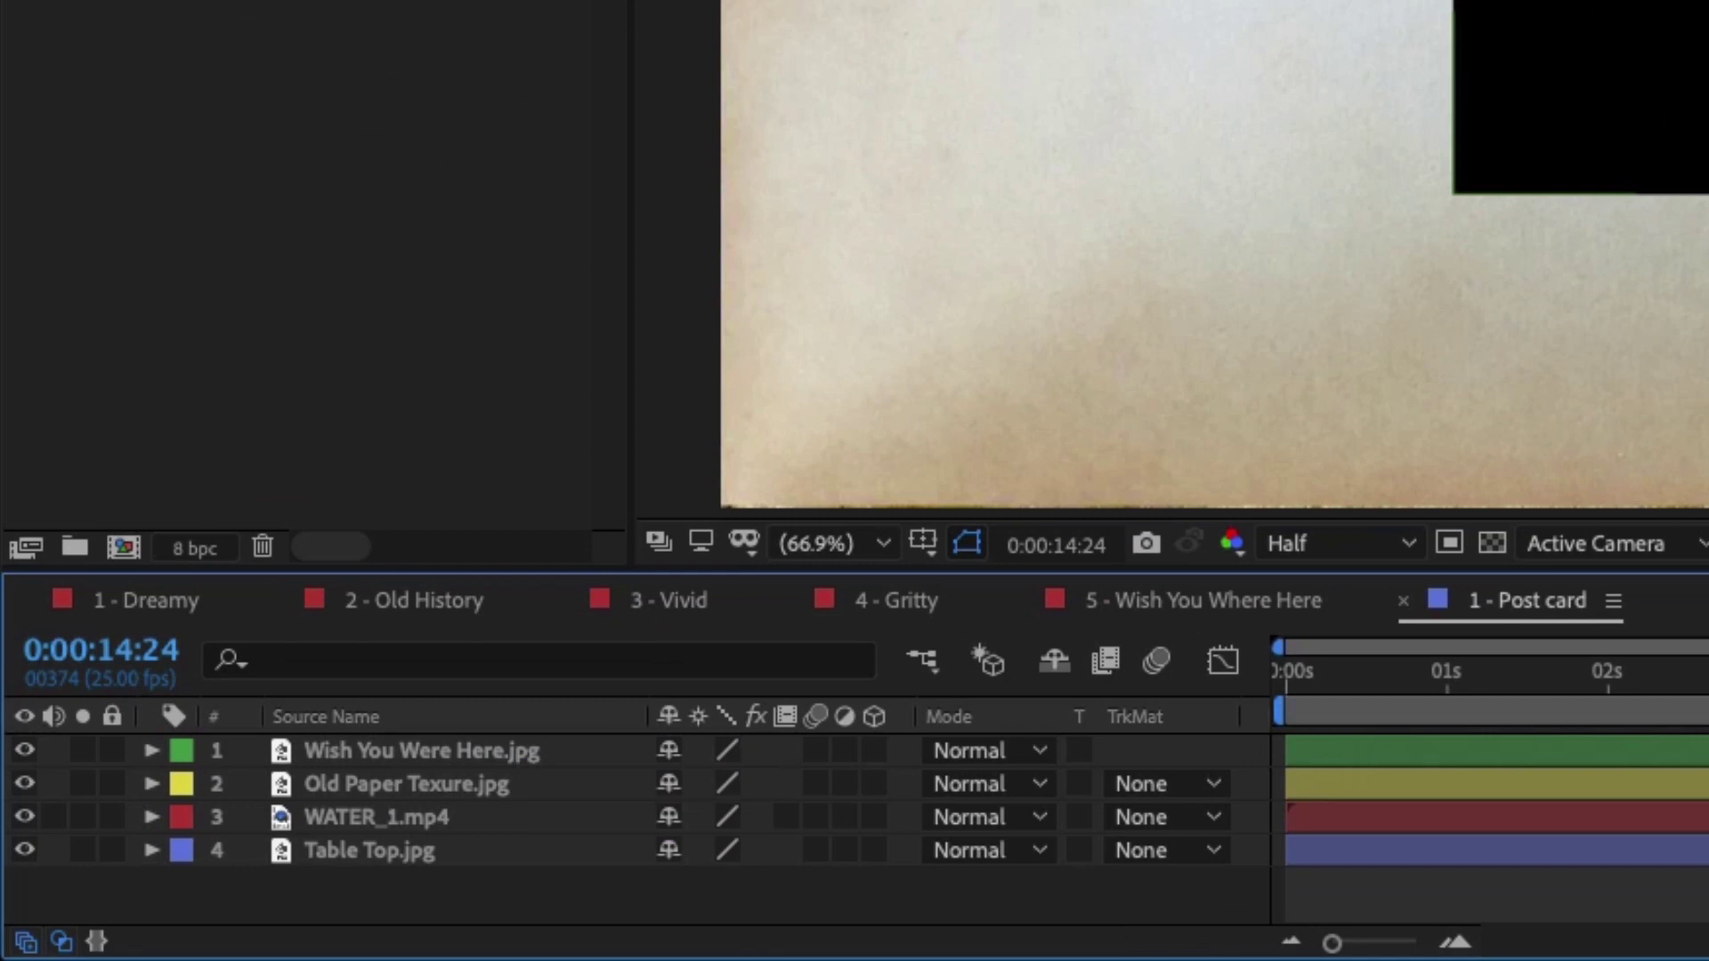
Hide the Wish You Were Here.jpg, Old Paper Texure.jpg and WATER_1.mp4 layers to reveal Table Top.jpg, and set the preview resolution to Full
{"action": "left_click", "coordinate": [24, 750]}
{"action": "left_click", "coordinate": [24, 783]}
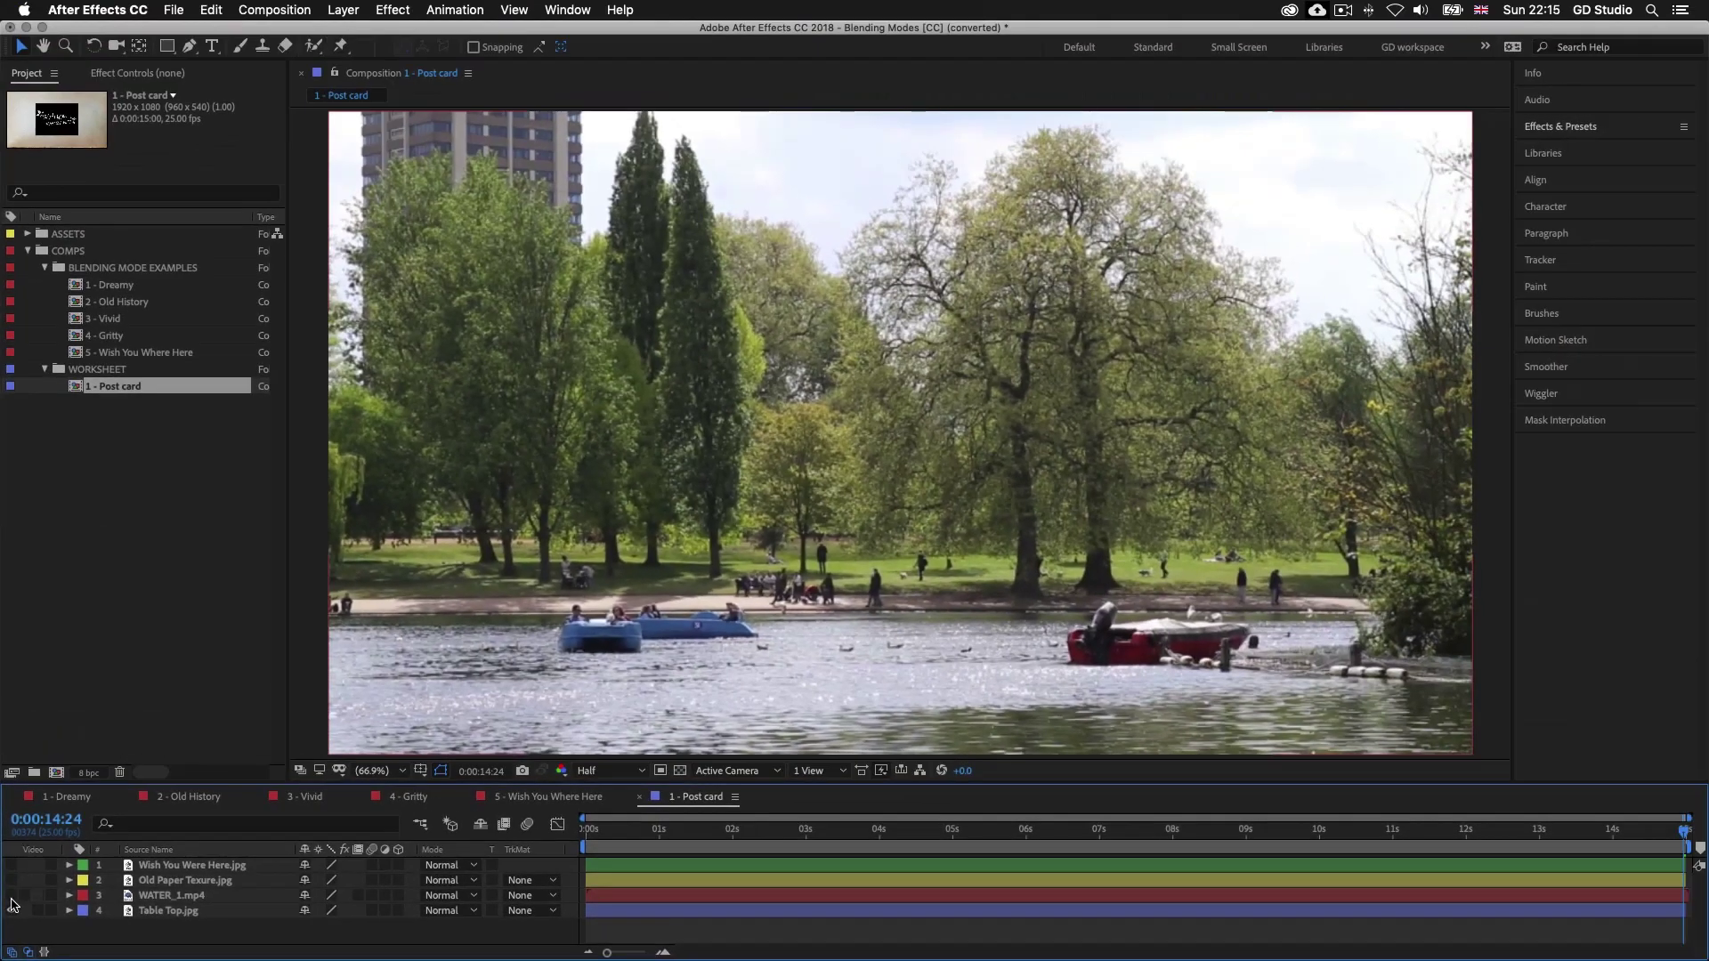
{"action": "left_click", "coordinate": [11, 896]}
{"action": "left_click", "coordinate": [11, 895]}
{"action": "left_click", "coordinate": [11, 895]}
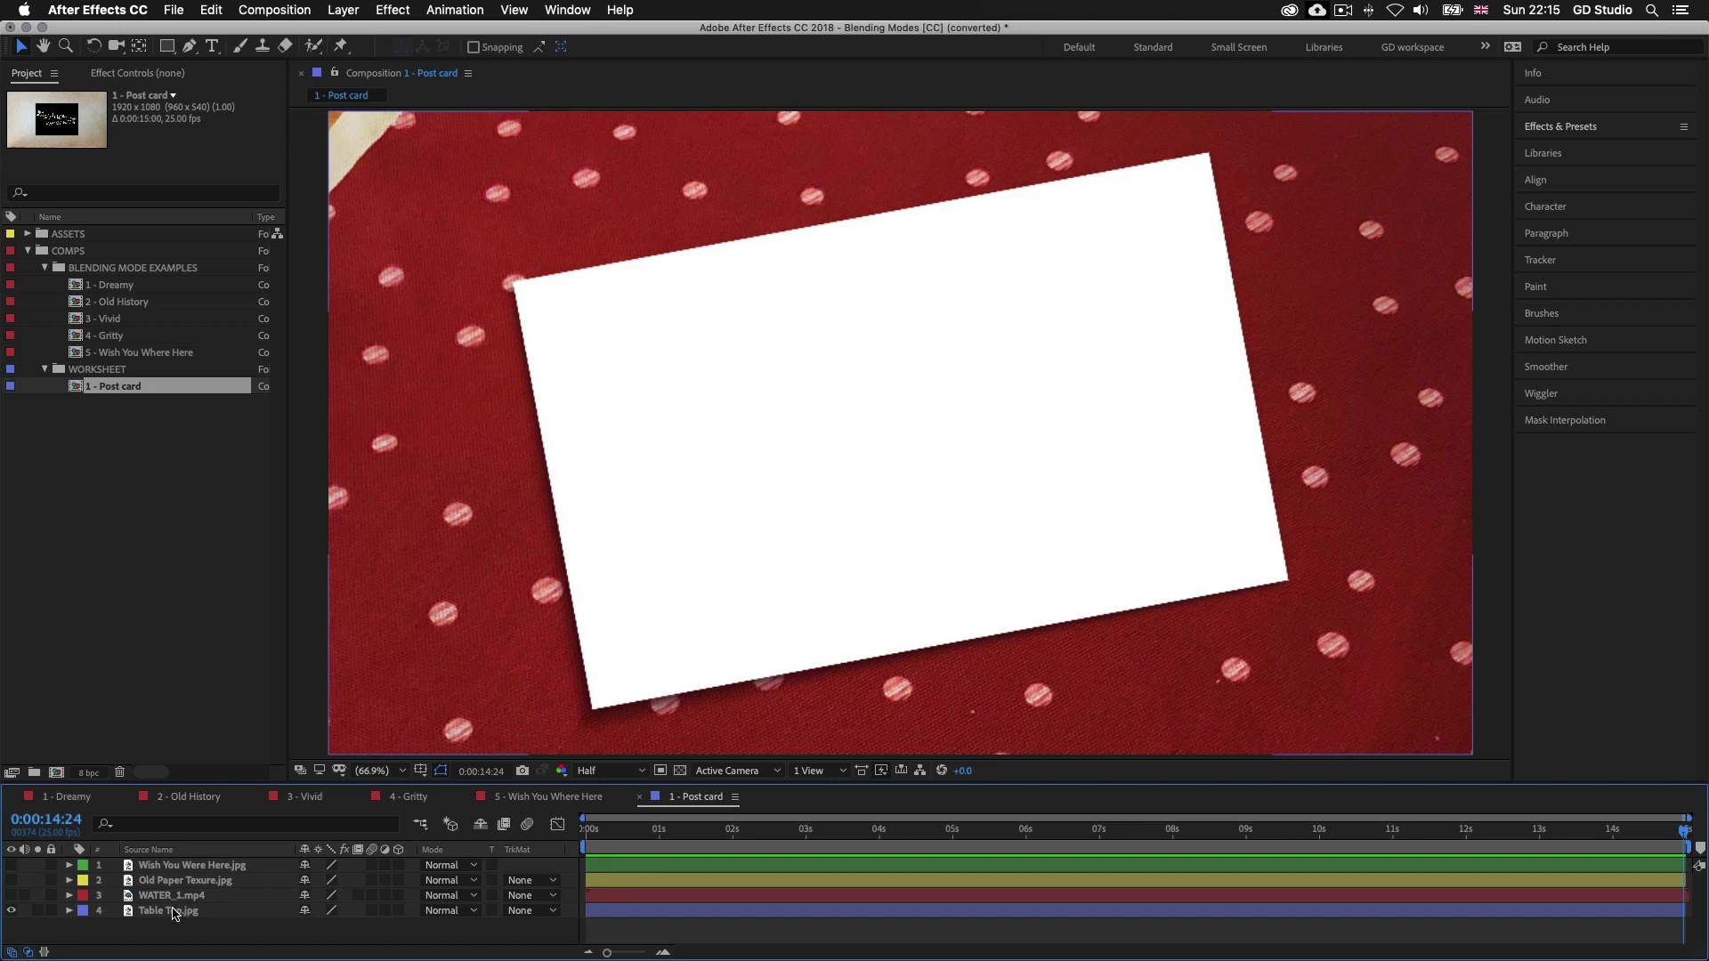
{"action": "left_click", "coordinate": [608, 772]}
{"action": "left_click", "coordinate": [610, 811]}
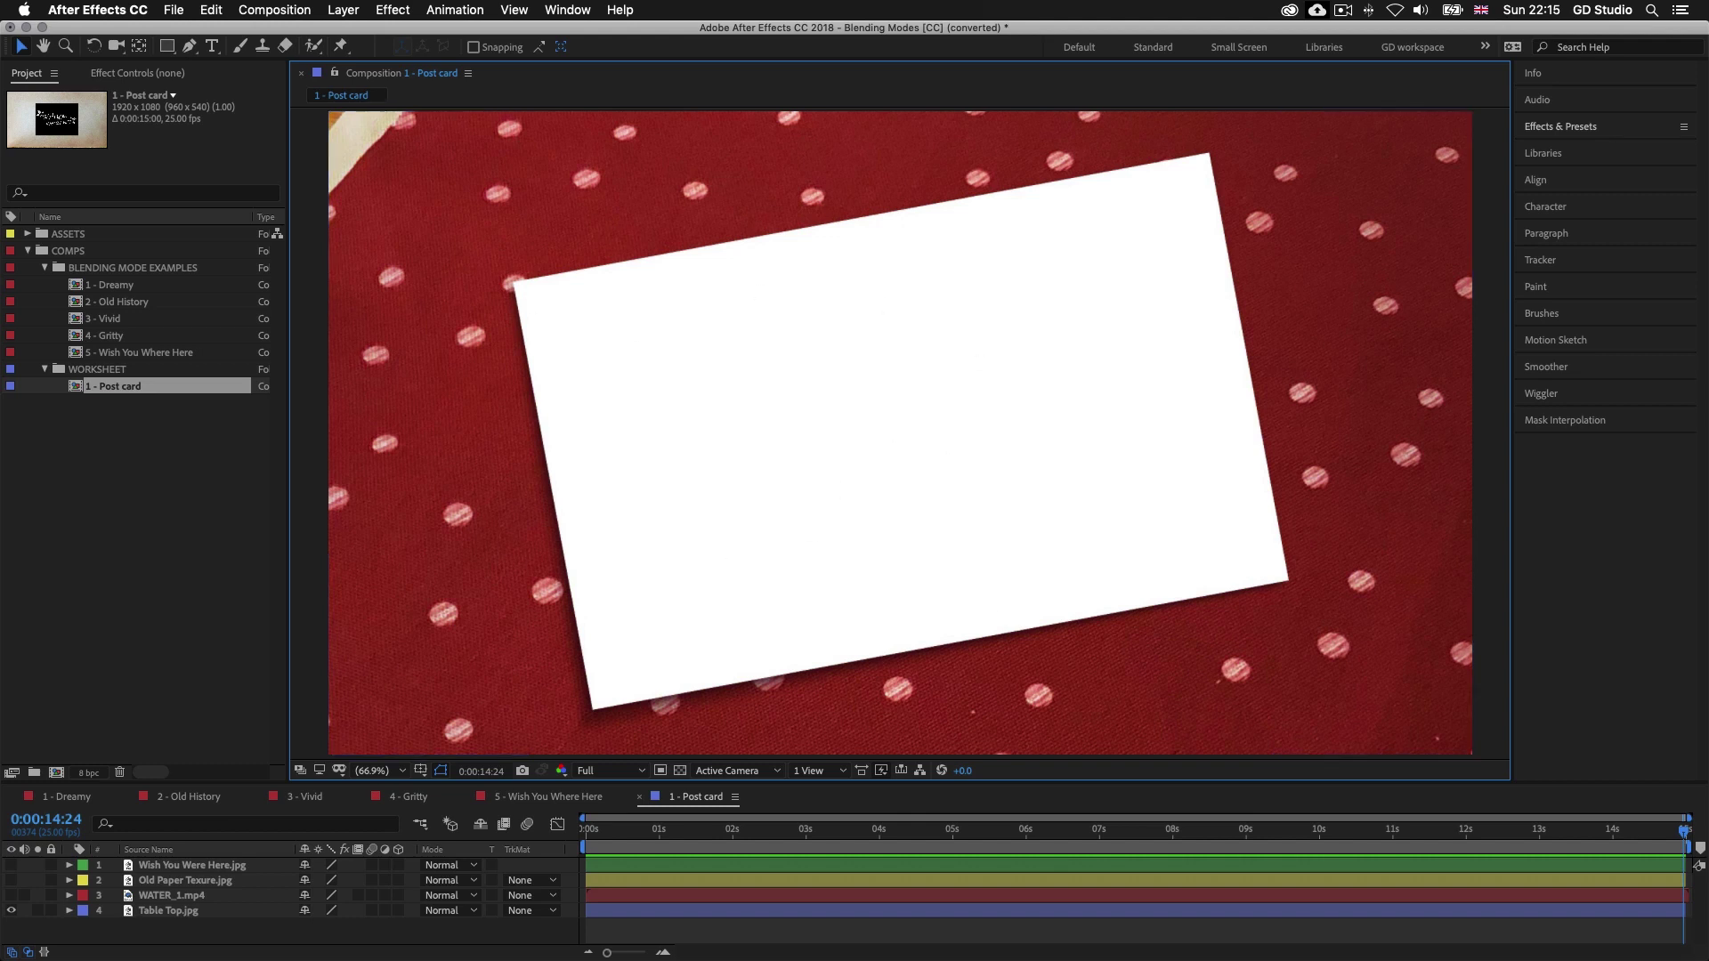
Show WATER_1.mp4 and scrub its footage to 0:00:03:12, and show the Old Paper Texure.jpg and Wish You Were Here.jpg layers for review
{"action": "left_click", "coordinate": [12, 896]}
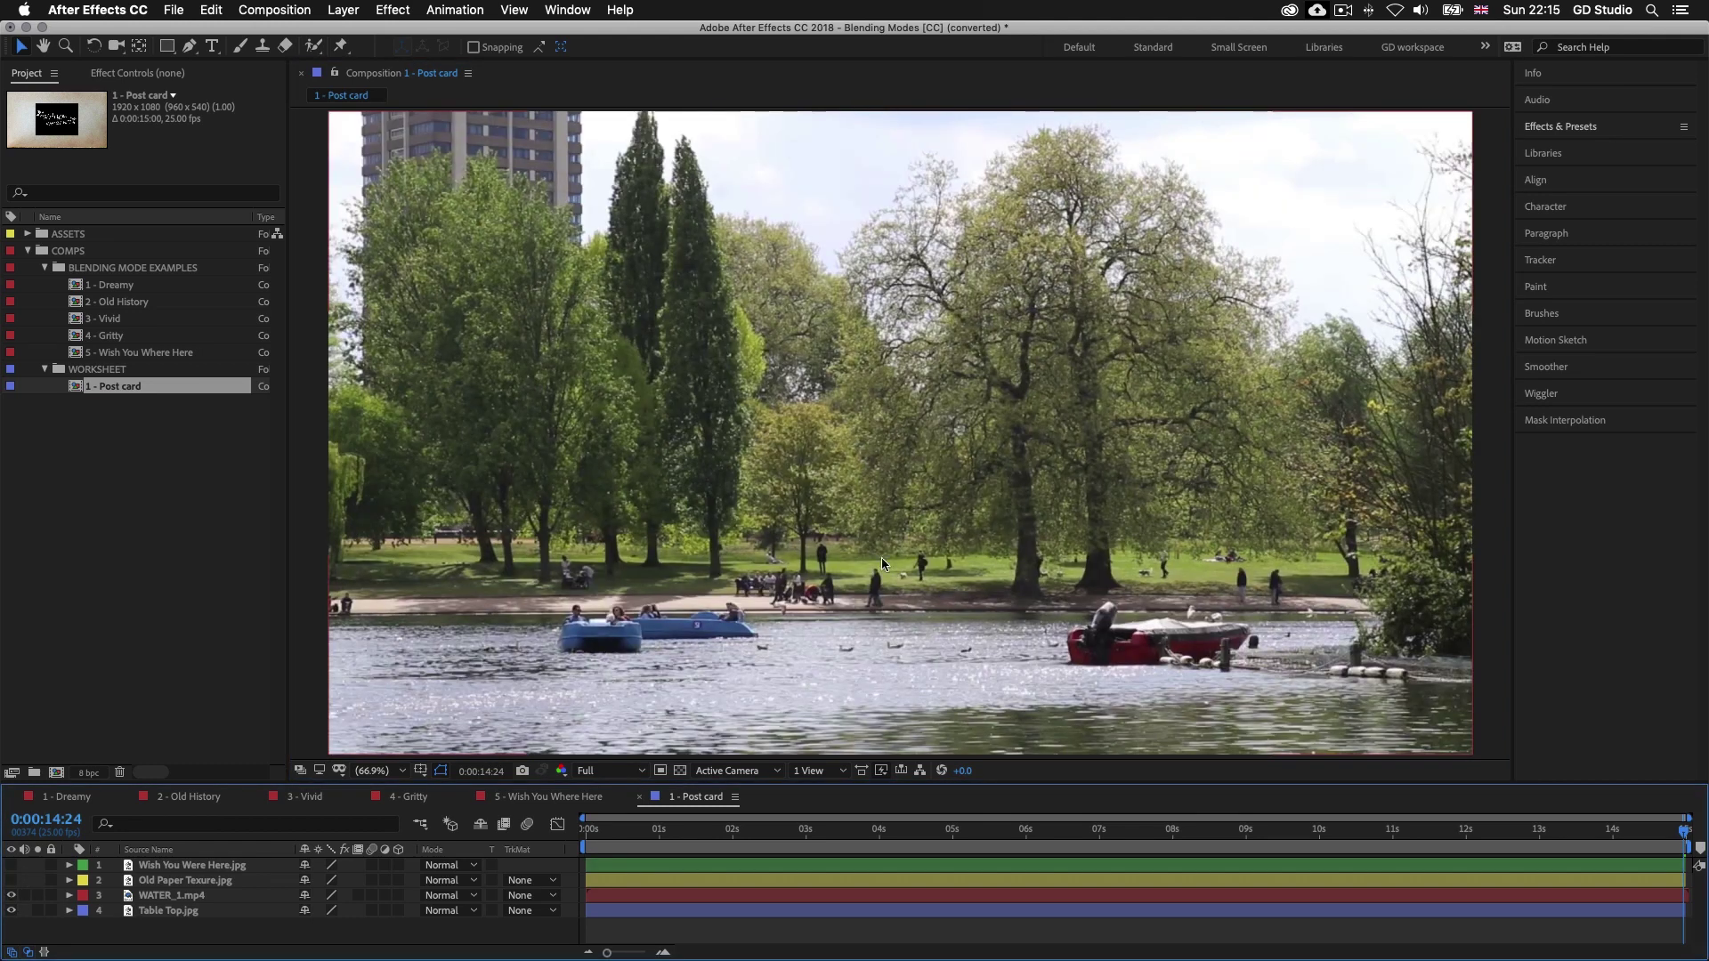
{"action": "left_click_drag", "start_coordinate": [641, 830], "coordinate": [856, 834]}
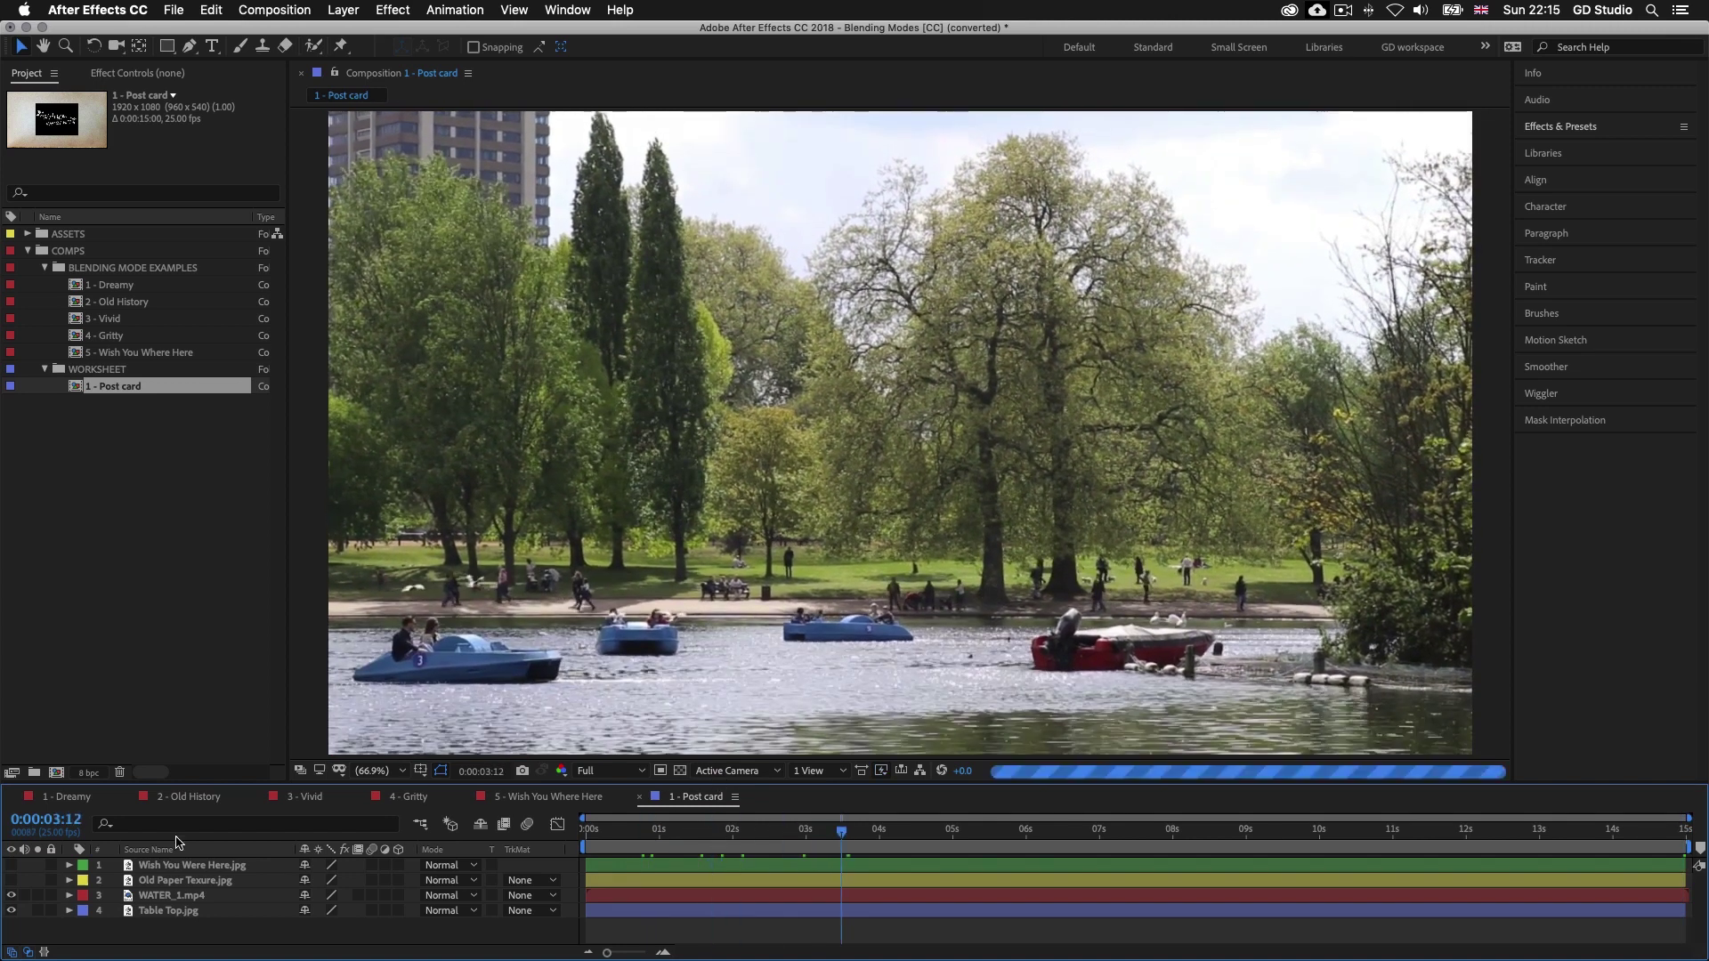
{"action": "left_click", "coordinate": [12, 880]}
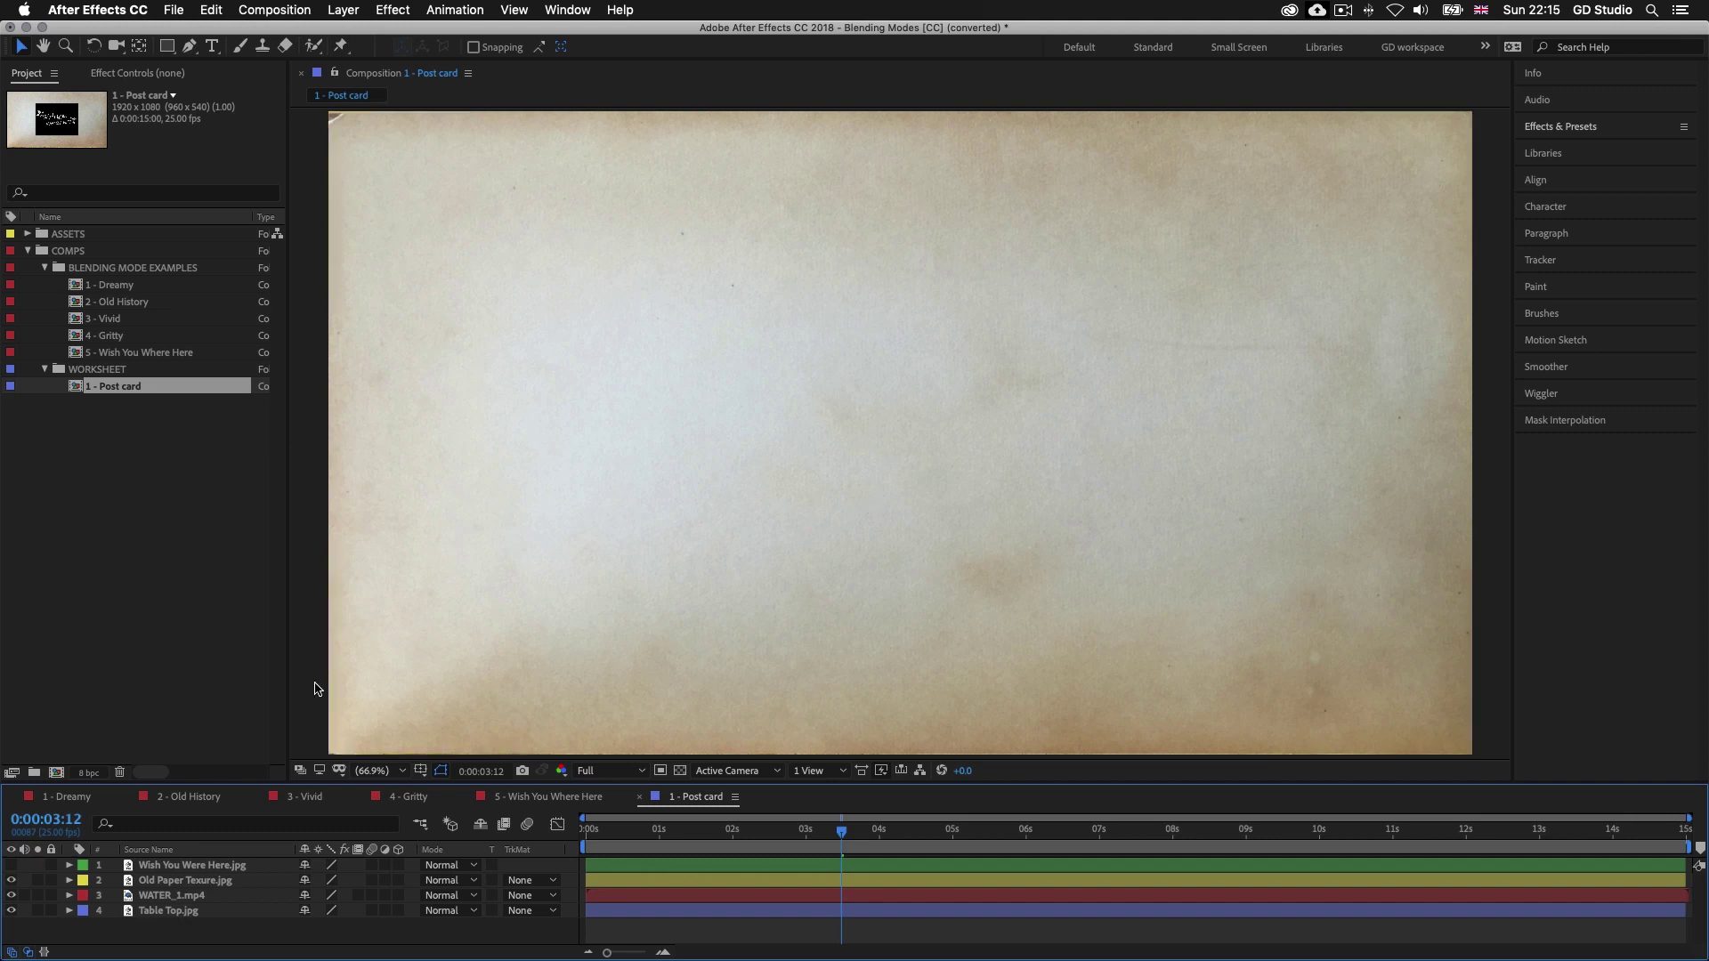
{"action": "left_click", "coordinate": [11, 865]}
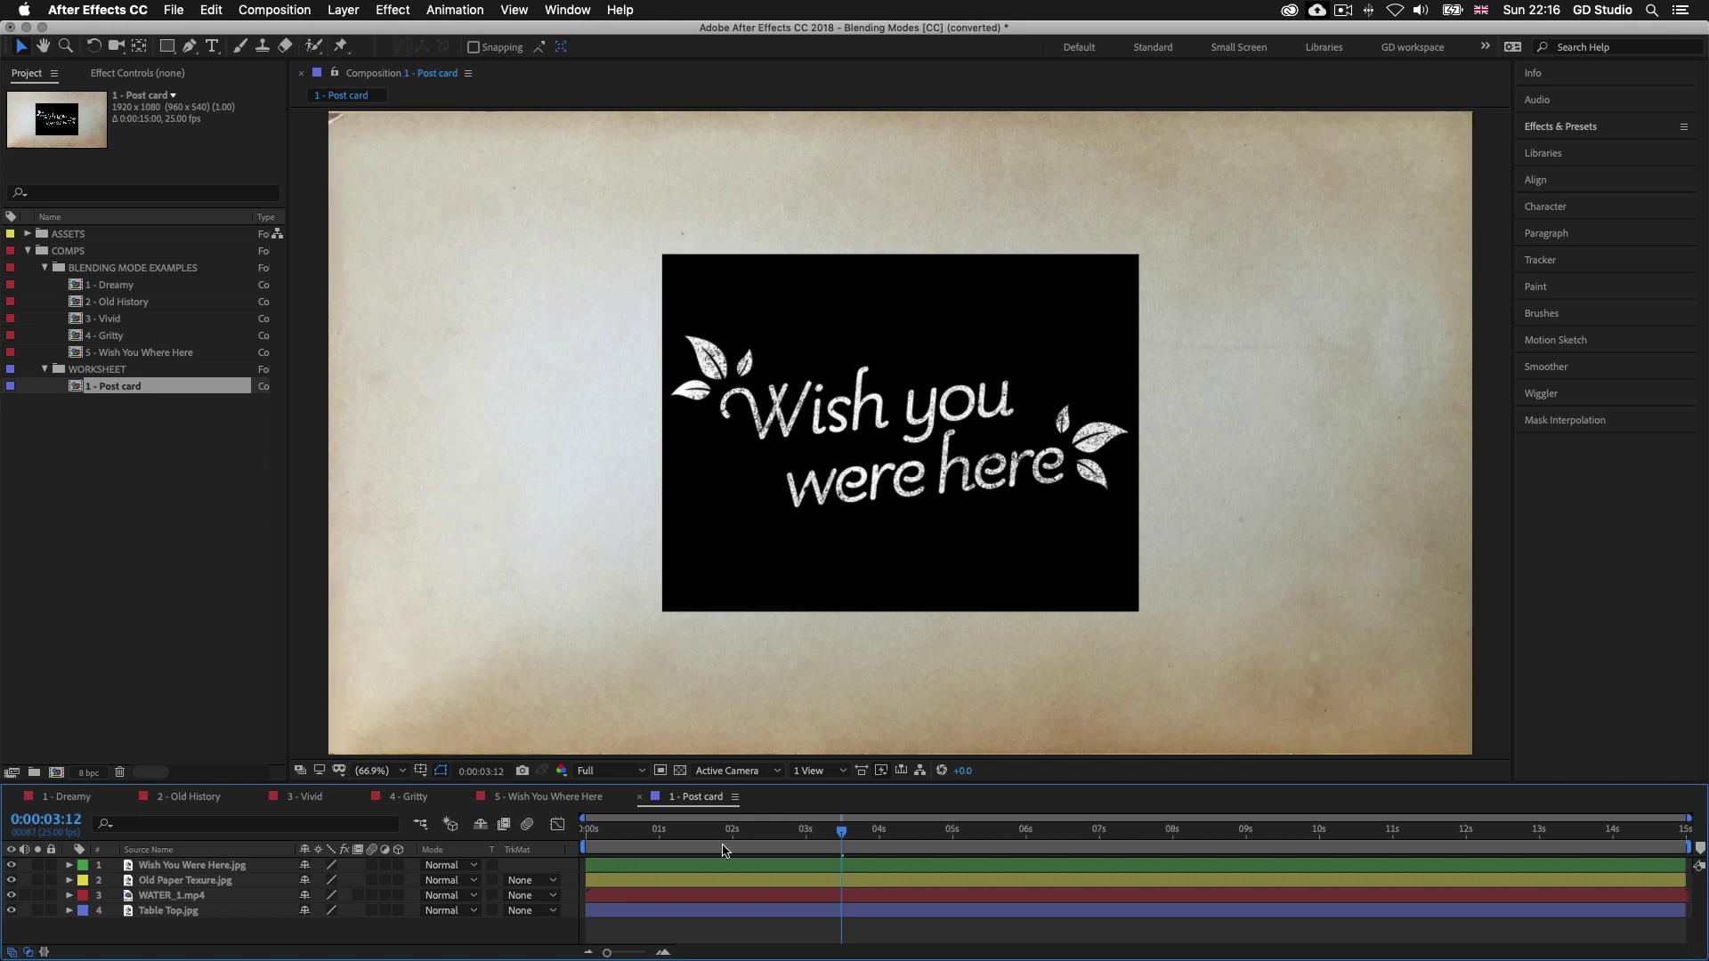
{"action": "left_click", "coordinate": [705, 910]}
{"action": "left_click", "coordinate": [704, 881]}
{"action": "left_click", "coordinate": [706, 895]}
{"action": "left_click", "coordinate": [710, 866]}
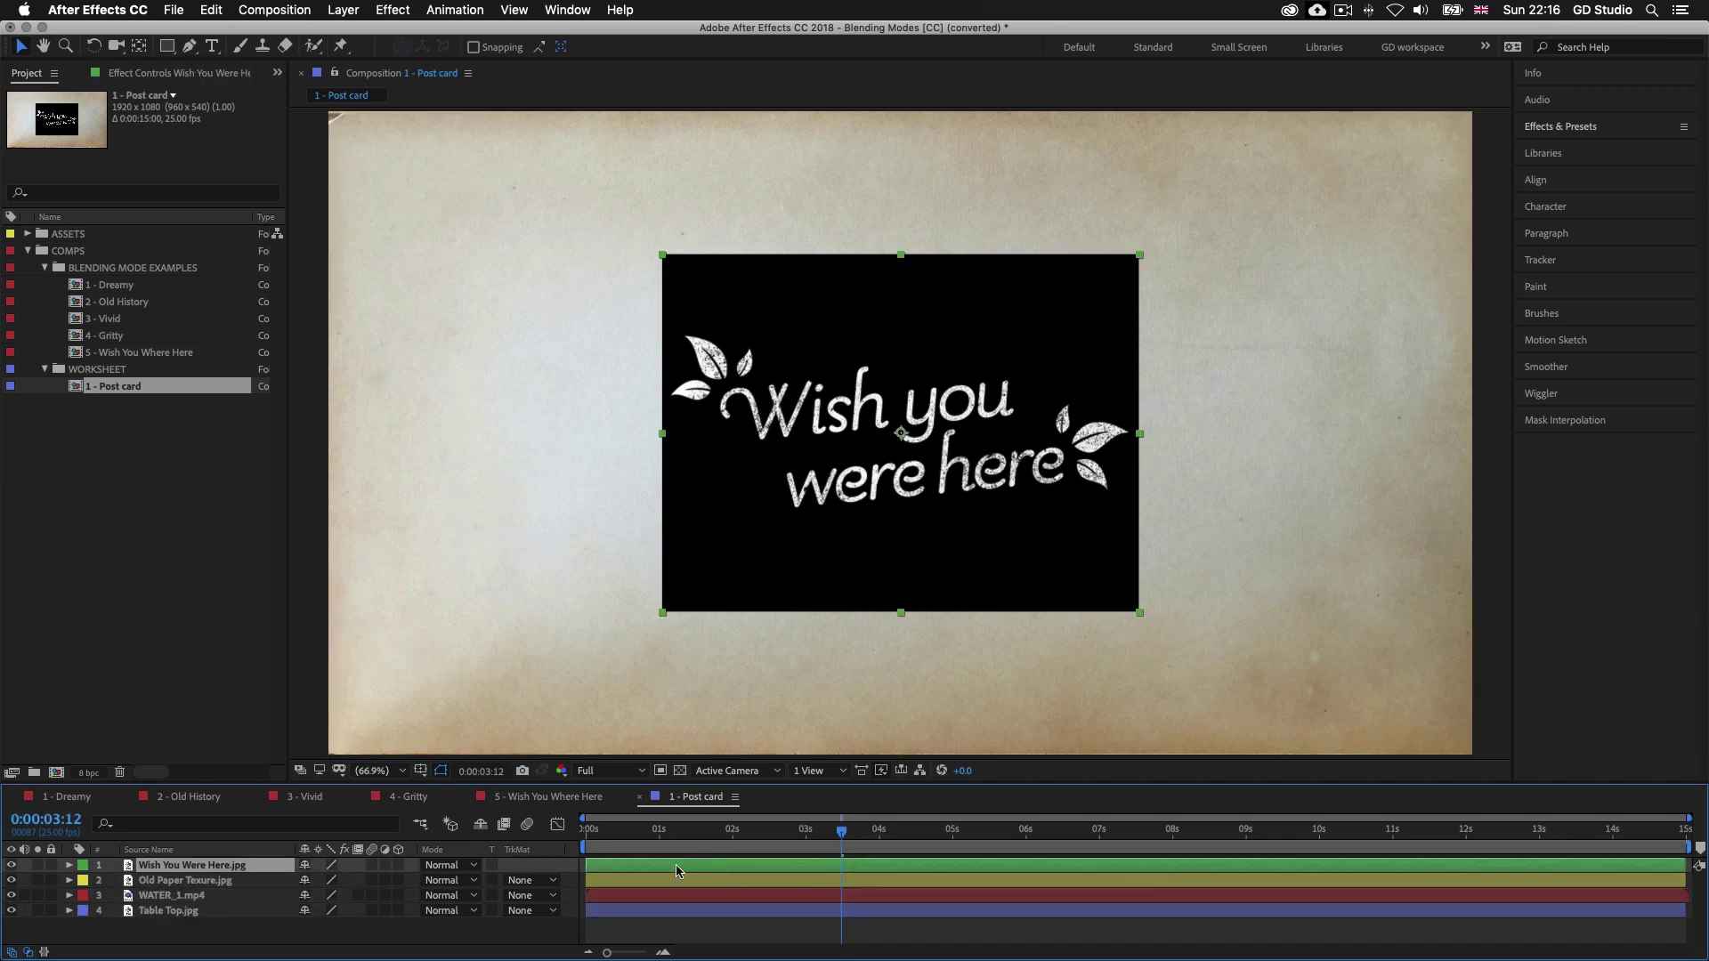
Hide the Wish You Were Here.jpg and Old Paper Texure.jpg layers, keeping WATER_1.mp4 visible above Table Top.jpg
{"action": "left_click", "coordinate": [7, 863]}
{"action": "left_click", "coordinate": [11, 865]}
{"action": "left_click", "coordinate": [11, 865]}
{"action": "left_click", "coordinate": [11, 865]}
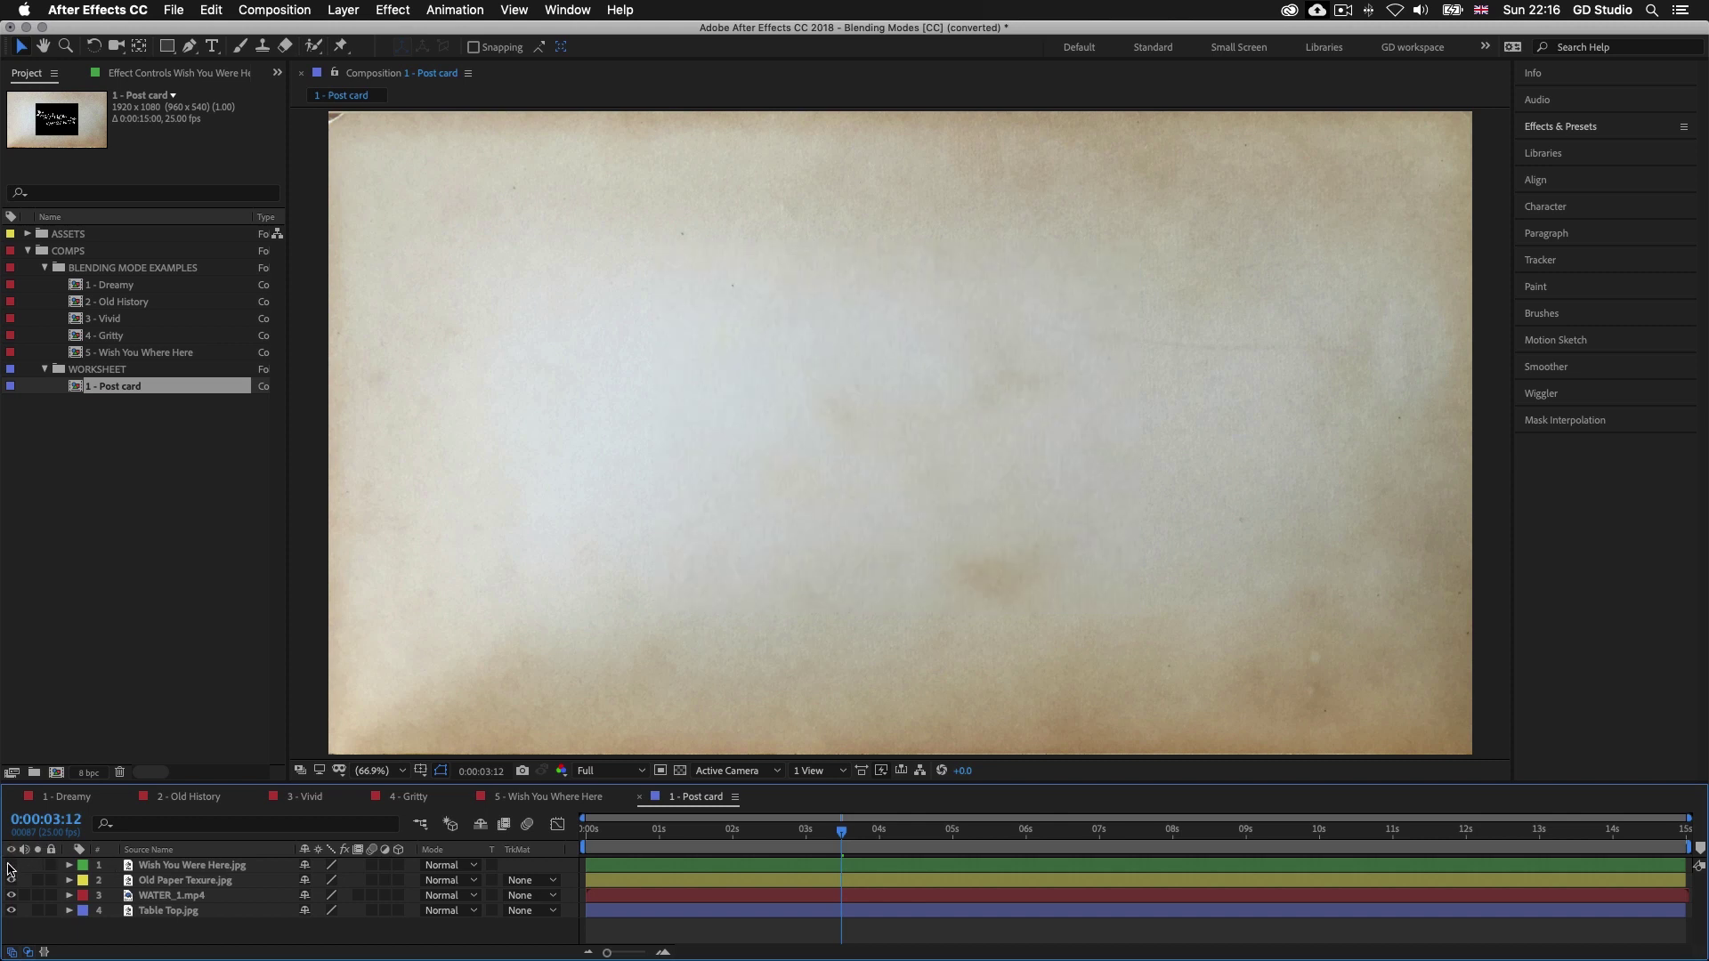
{"action": "left_click", "coordinate": [10, 880]}
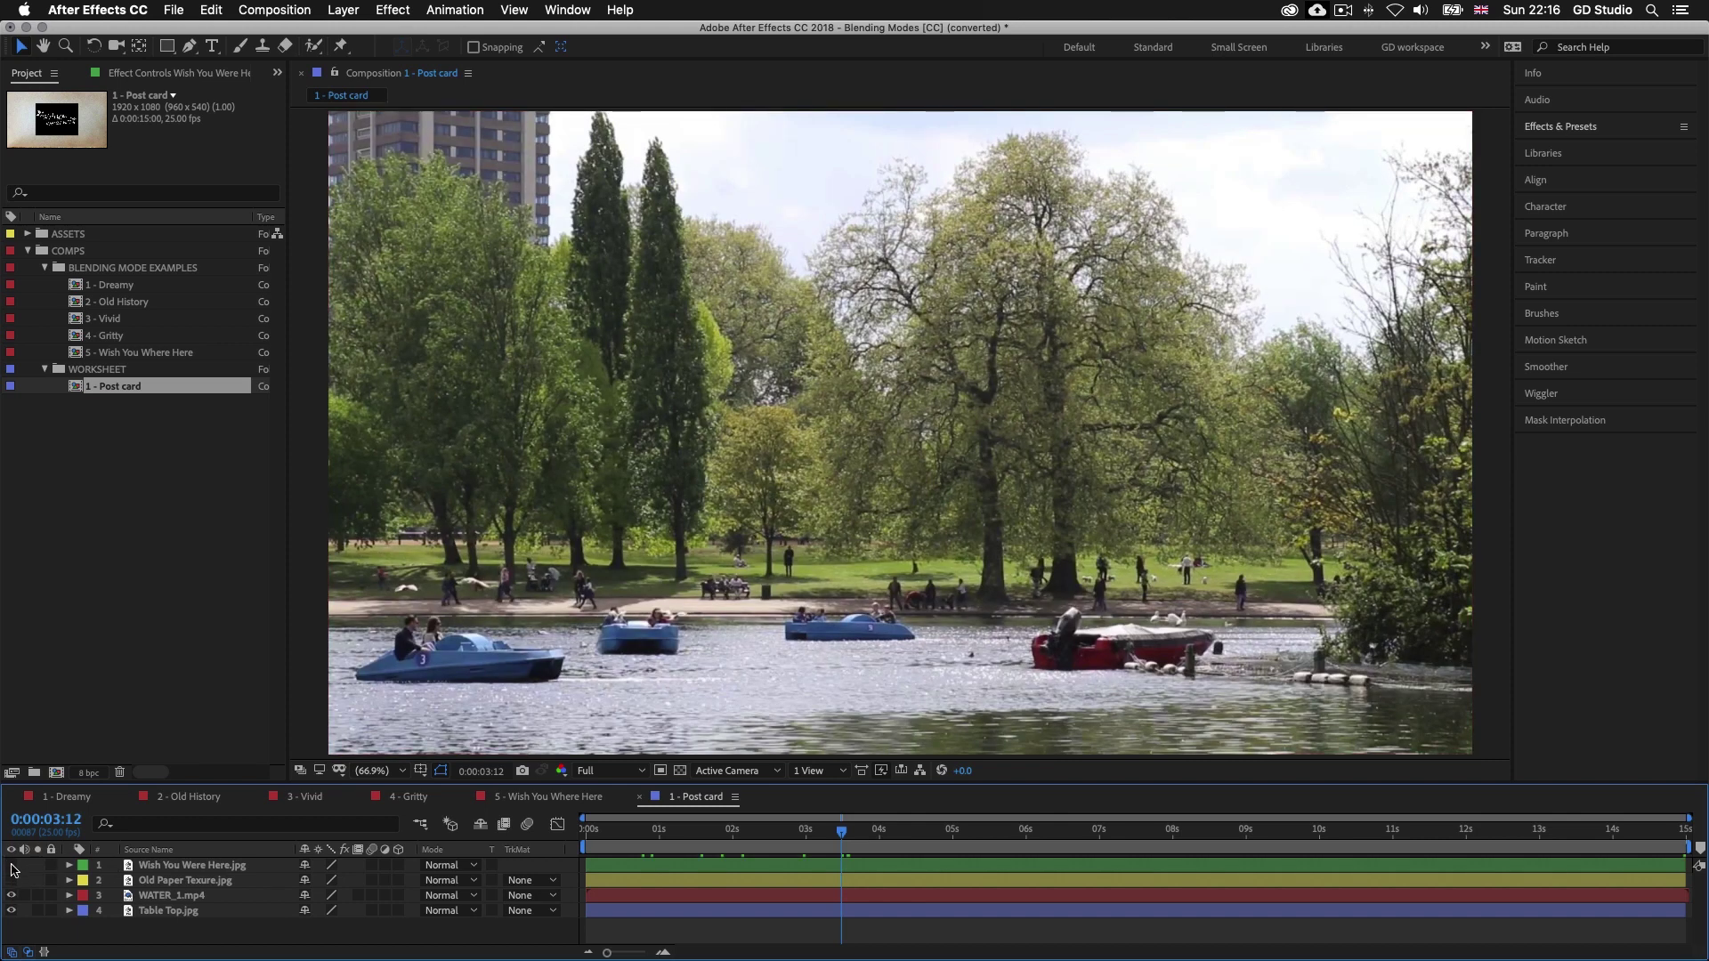
{"action": "left_click", "coordinate": [11, 896]}
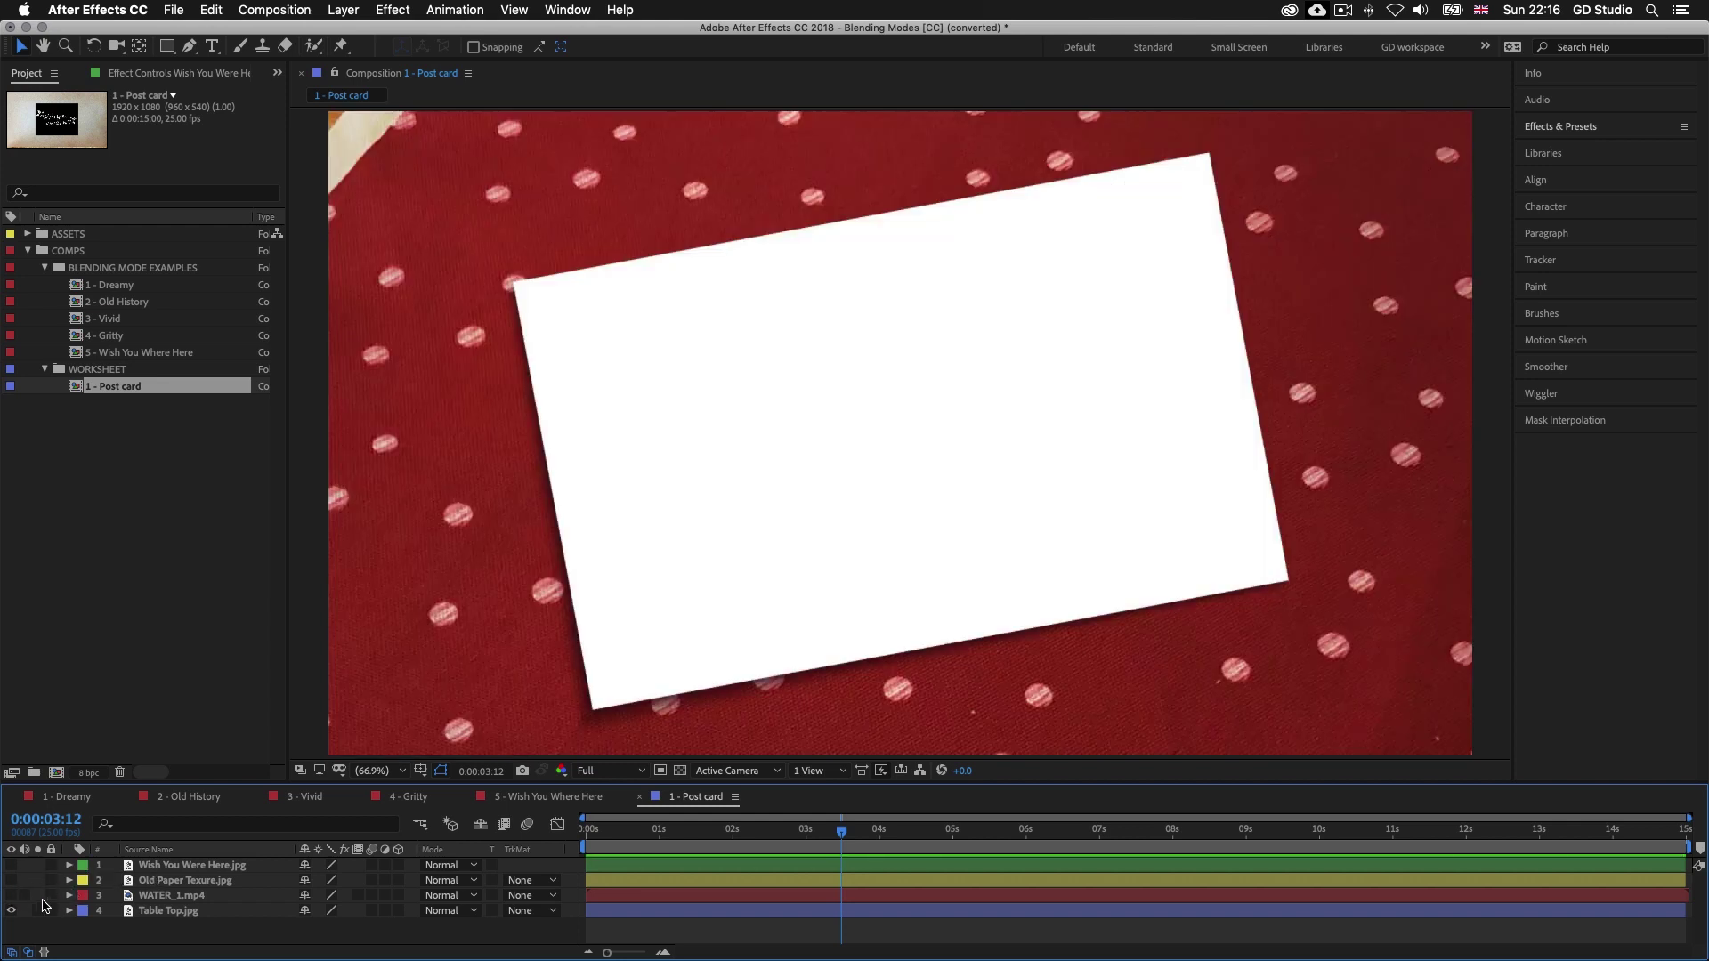
{"action": "left_click", "coordinate": [10, 895]}
{"action": "left_click", "coordinate": [11, 895]}
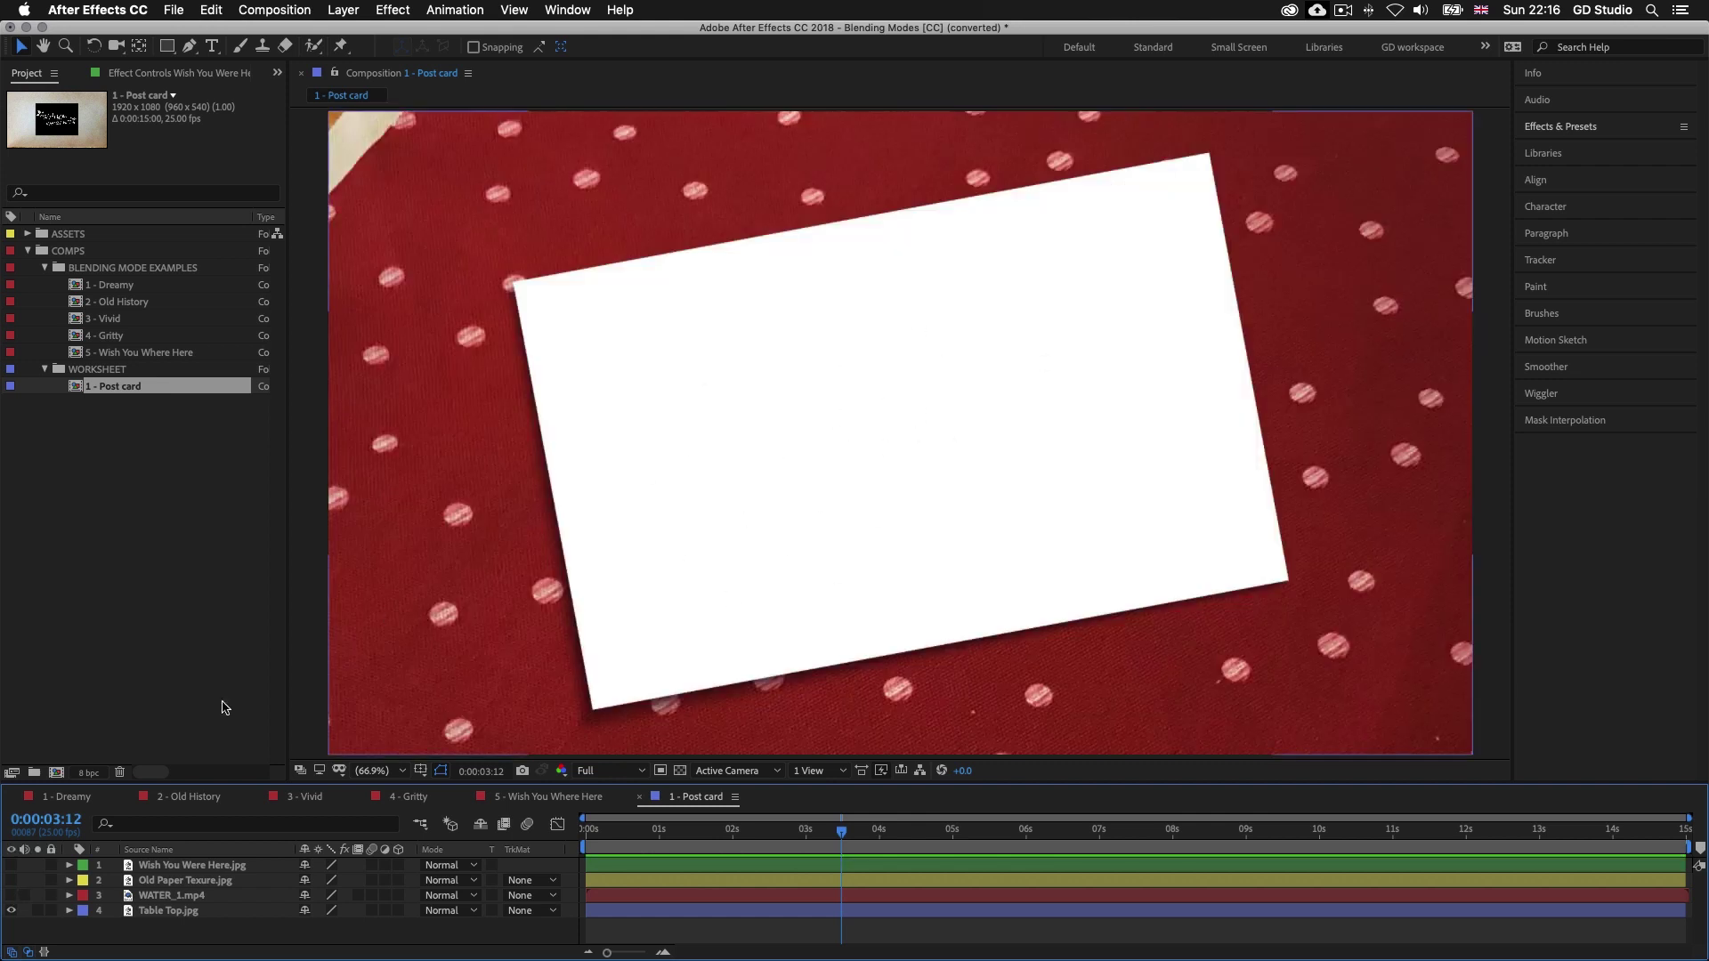
{"action": "left_click", "coordinate": [11, 895]}
Scale the WATER_1.mp4 layer down to 61% so that it roughly matches the size of the white card
{"action": "key", "text": "s"}
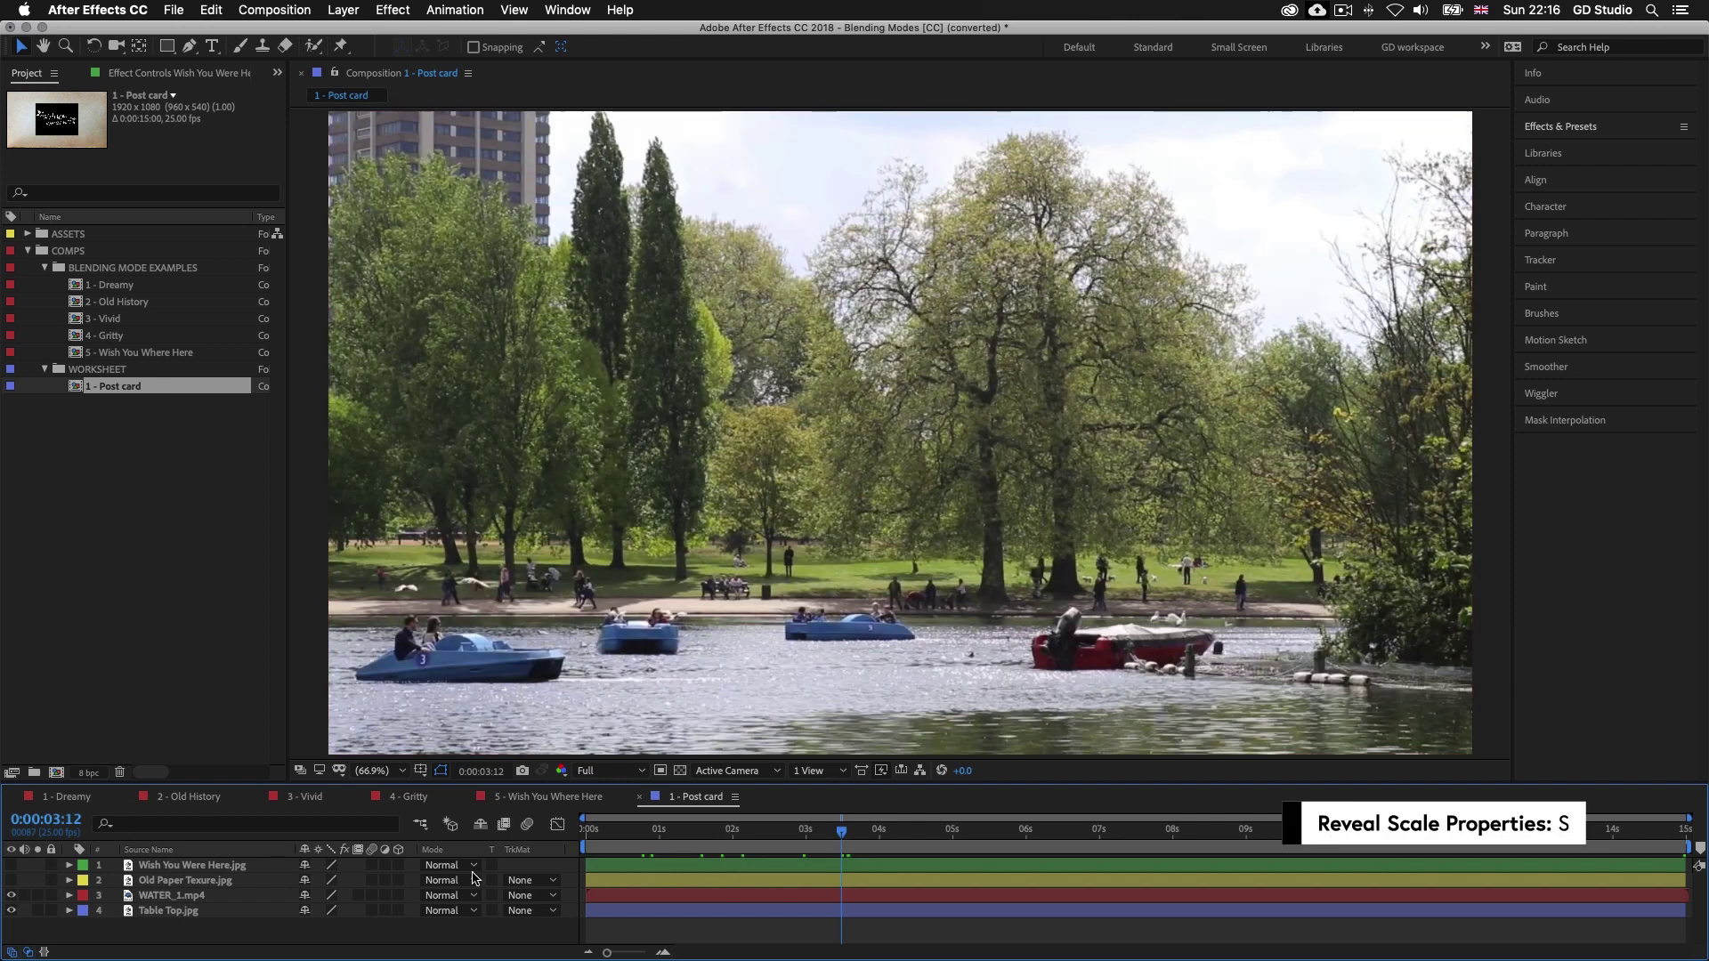
{"action": "left_click", "coordinate": [679, 898]}
{"action": "key", "text": "s"}
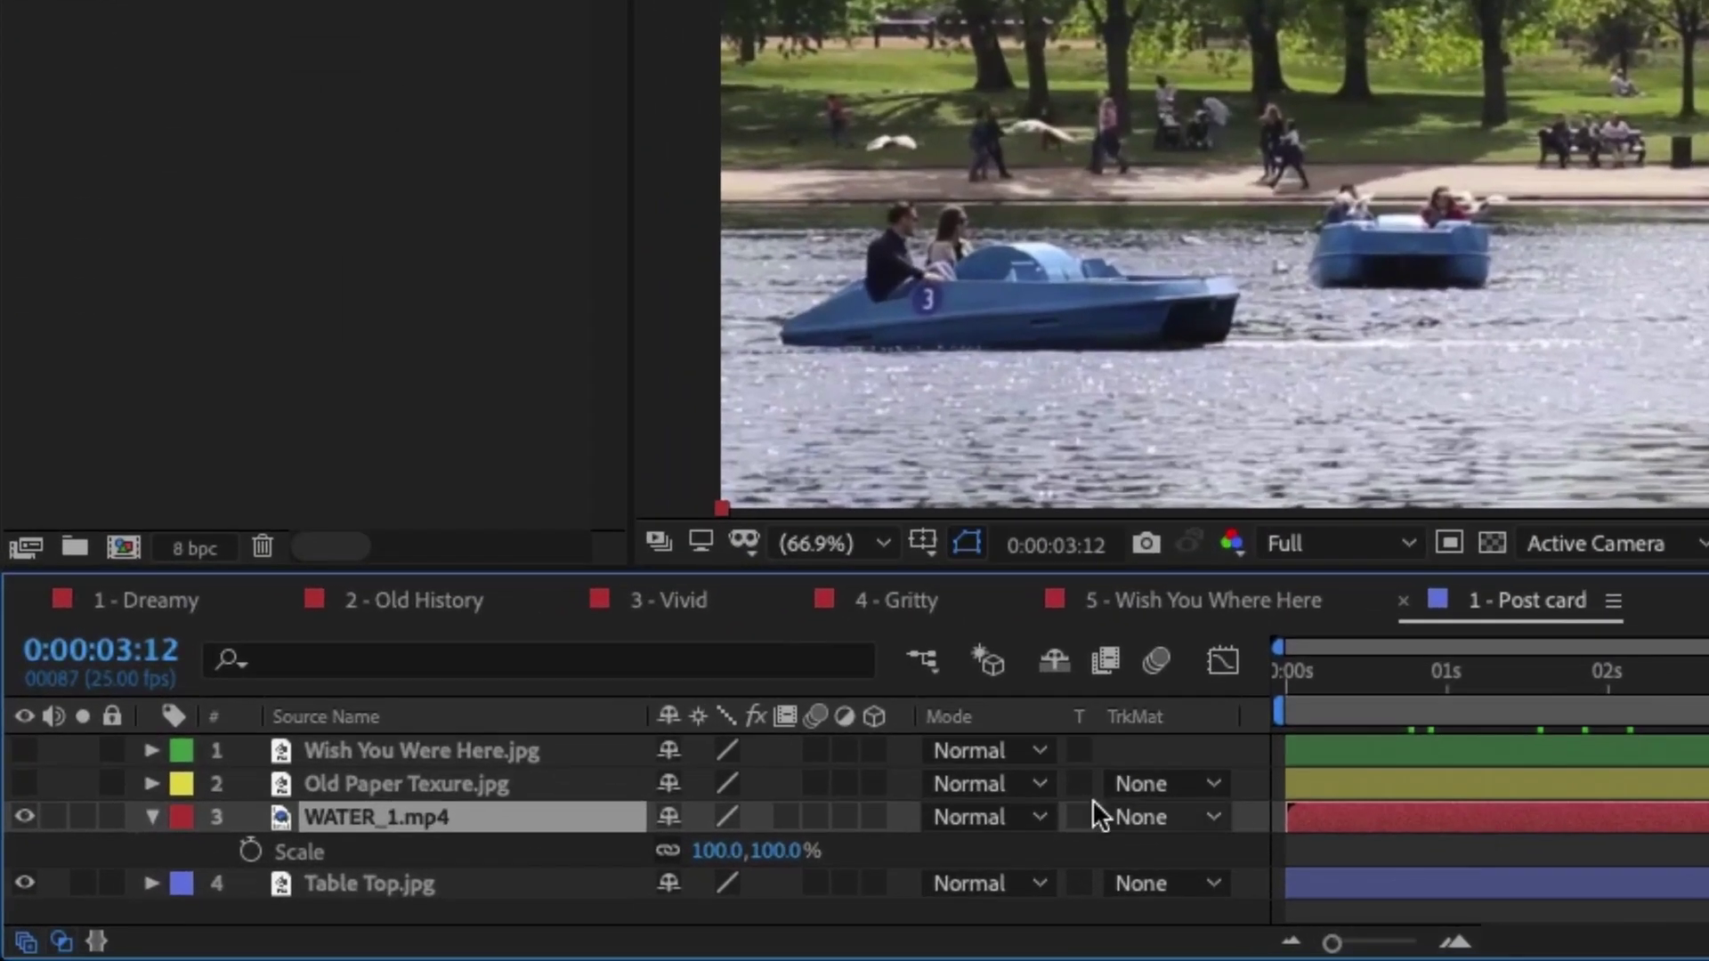
{"action": "left_click_drag", "start_coordinate": [774, 854], "coordinate": [658, 849]}
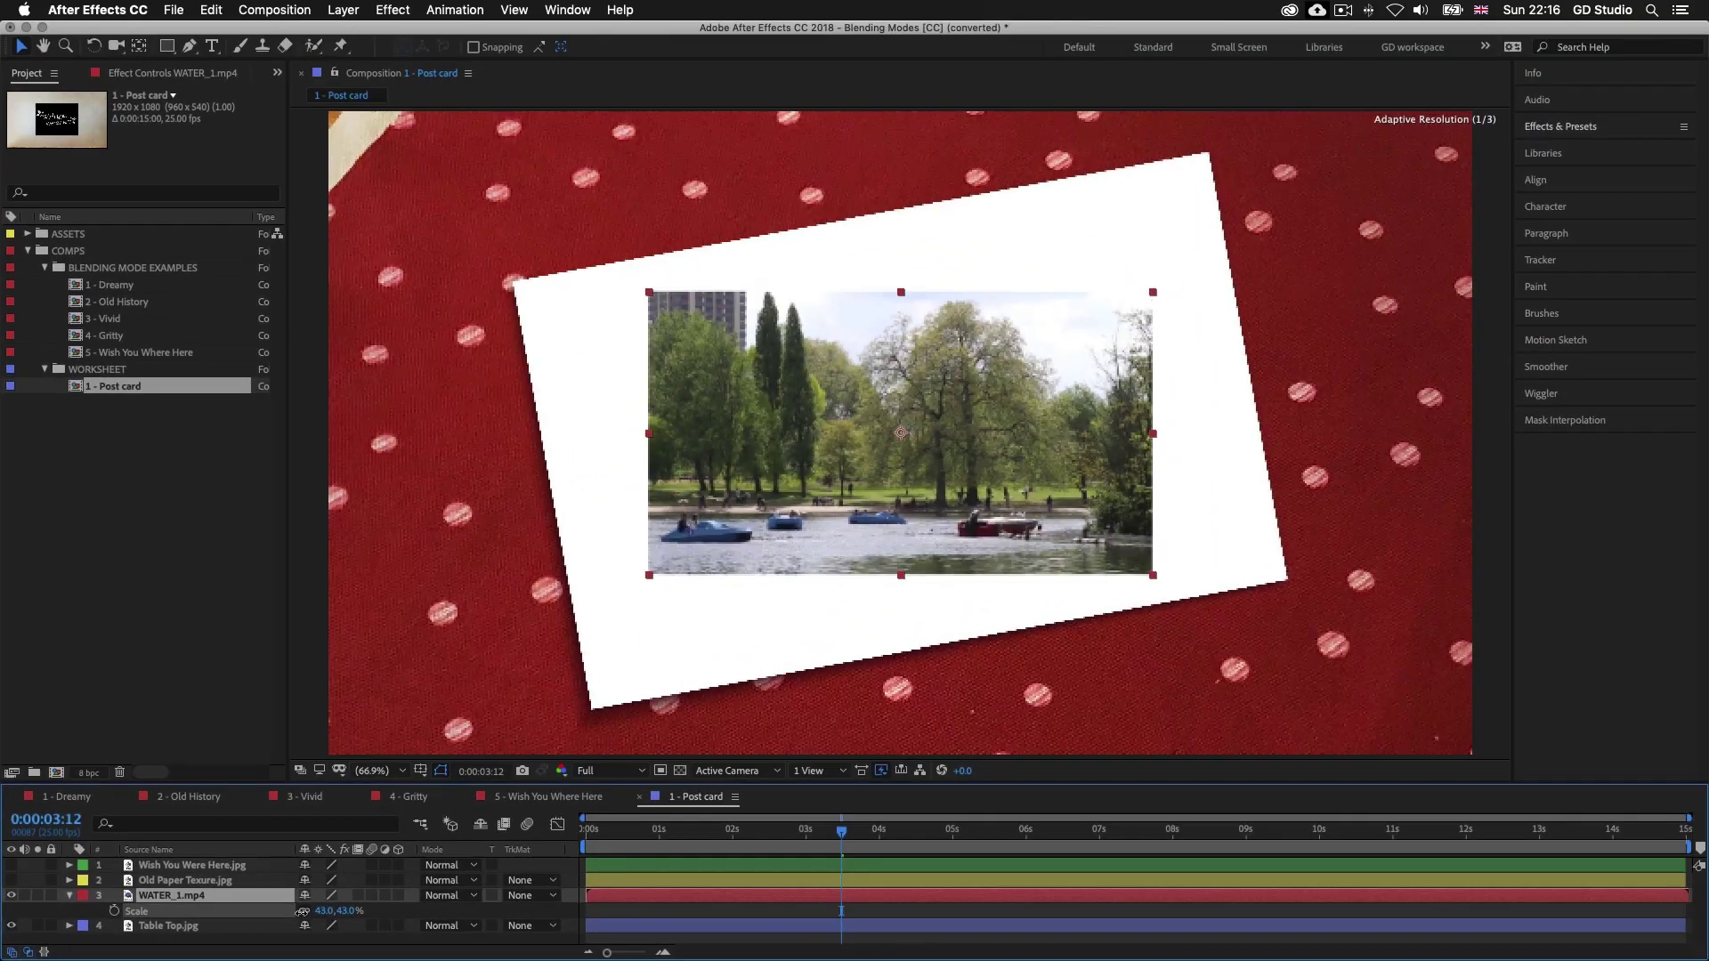
{"action": "left_click_drag", "start_coordinate": [303, 911], "coordinate": [311, 910]}
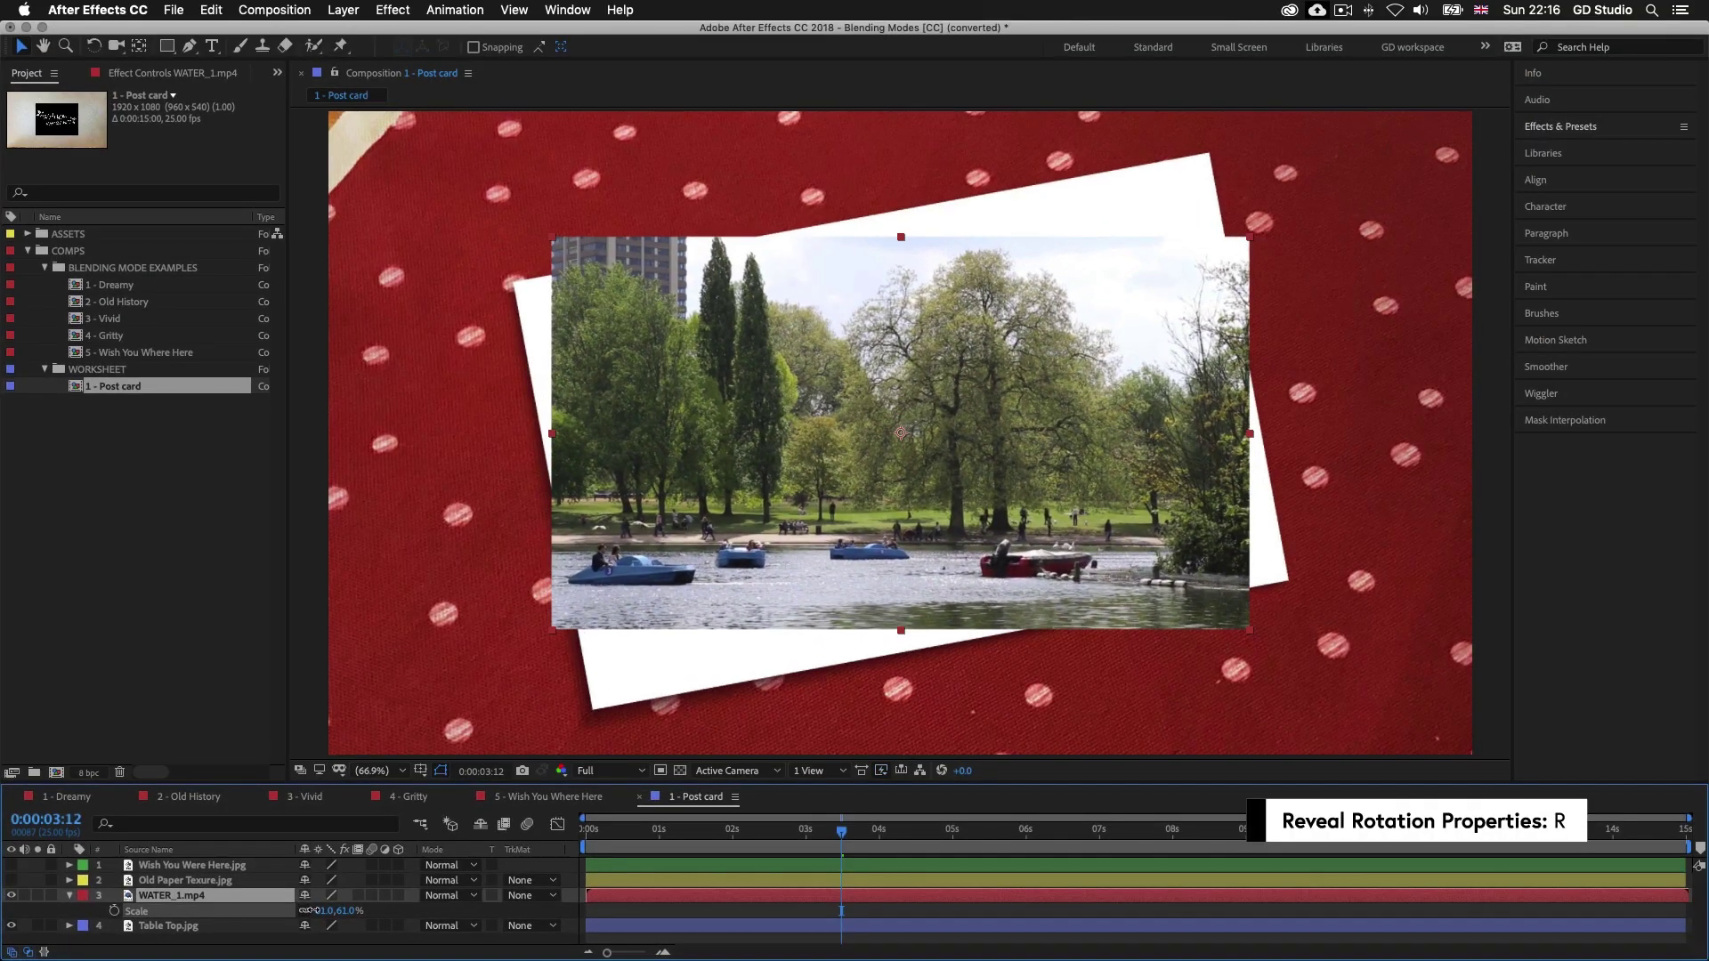
Rotate the WATER_1.mp4 layer to -9° to match the angle of the white card
{"action": "key", "text": "r"}
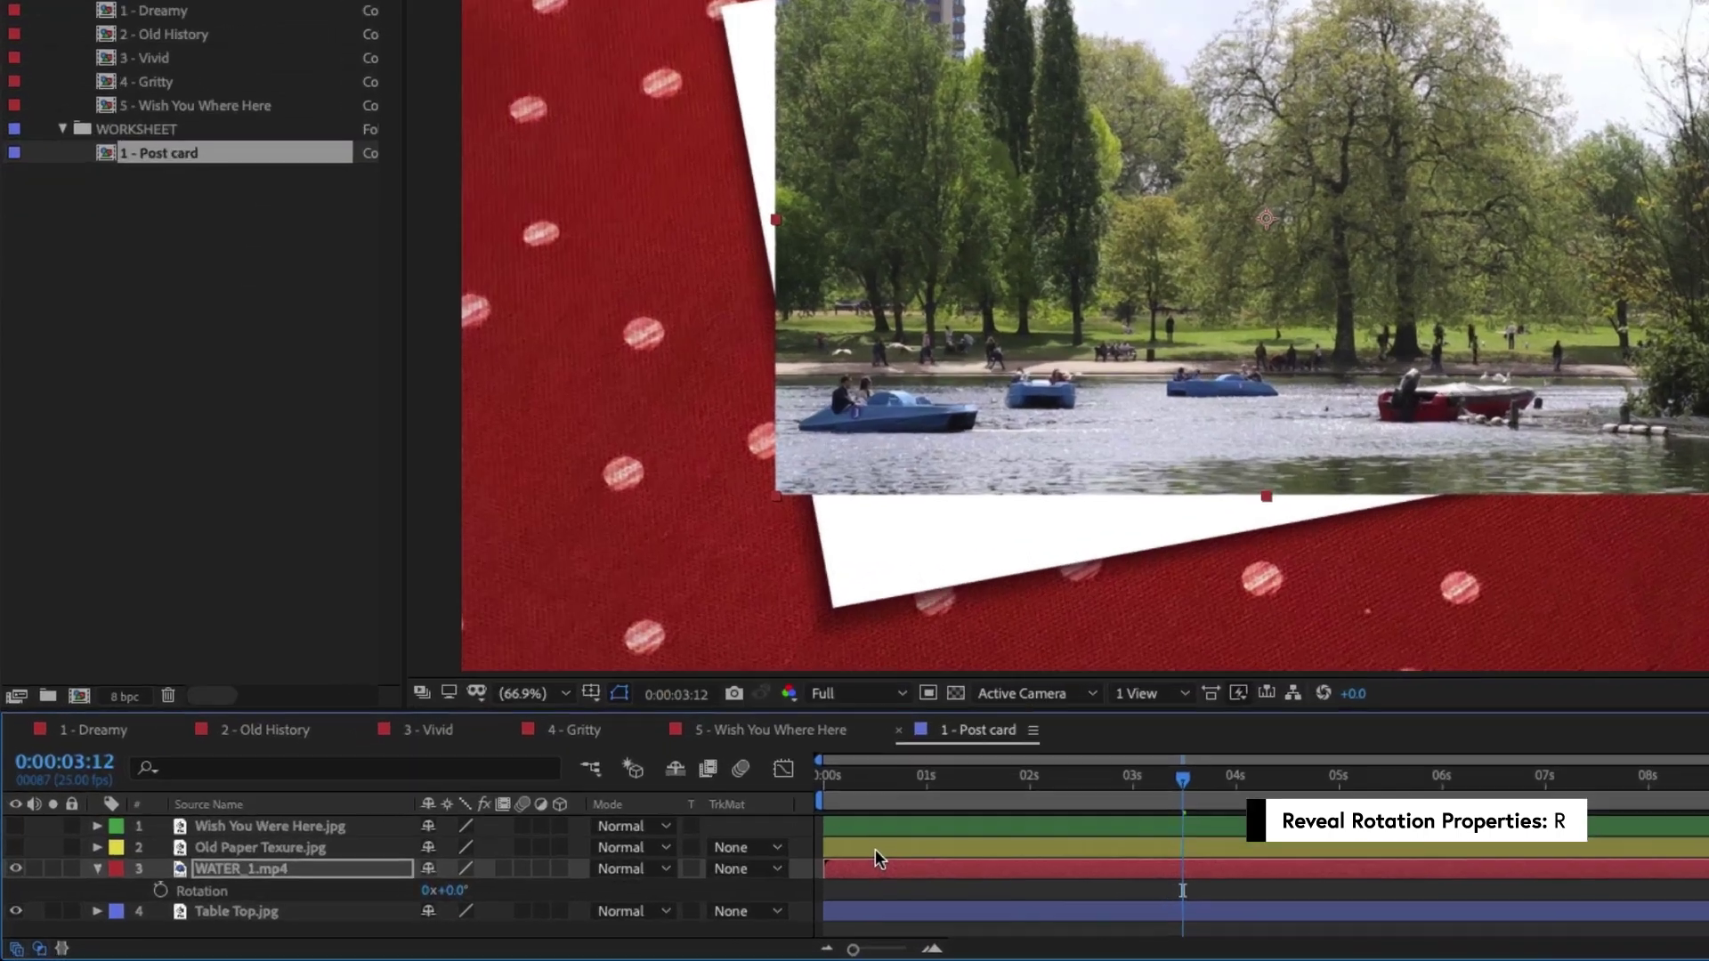
{"action": "left_click_drag", "start_coordinate": [717, 855], "coordinate": [694, 850]}
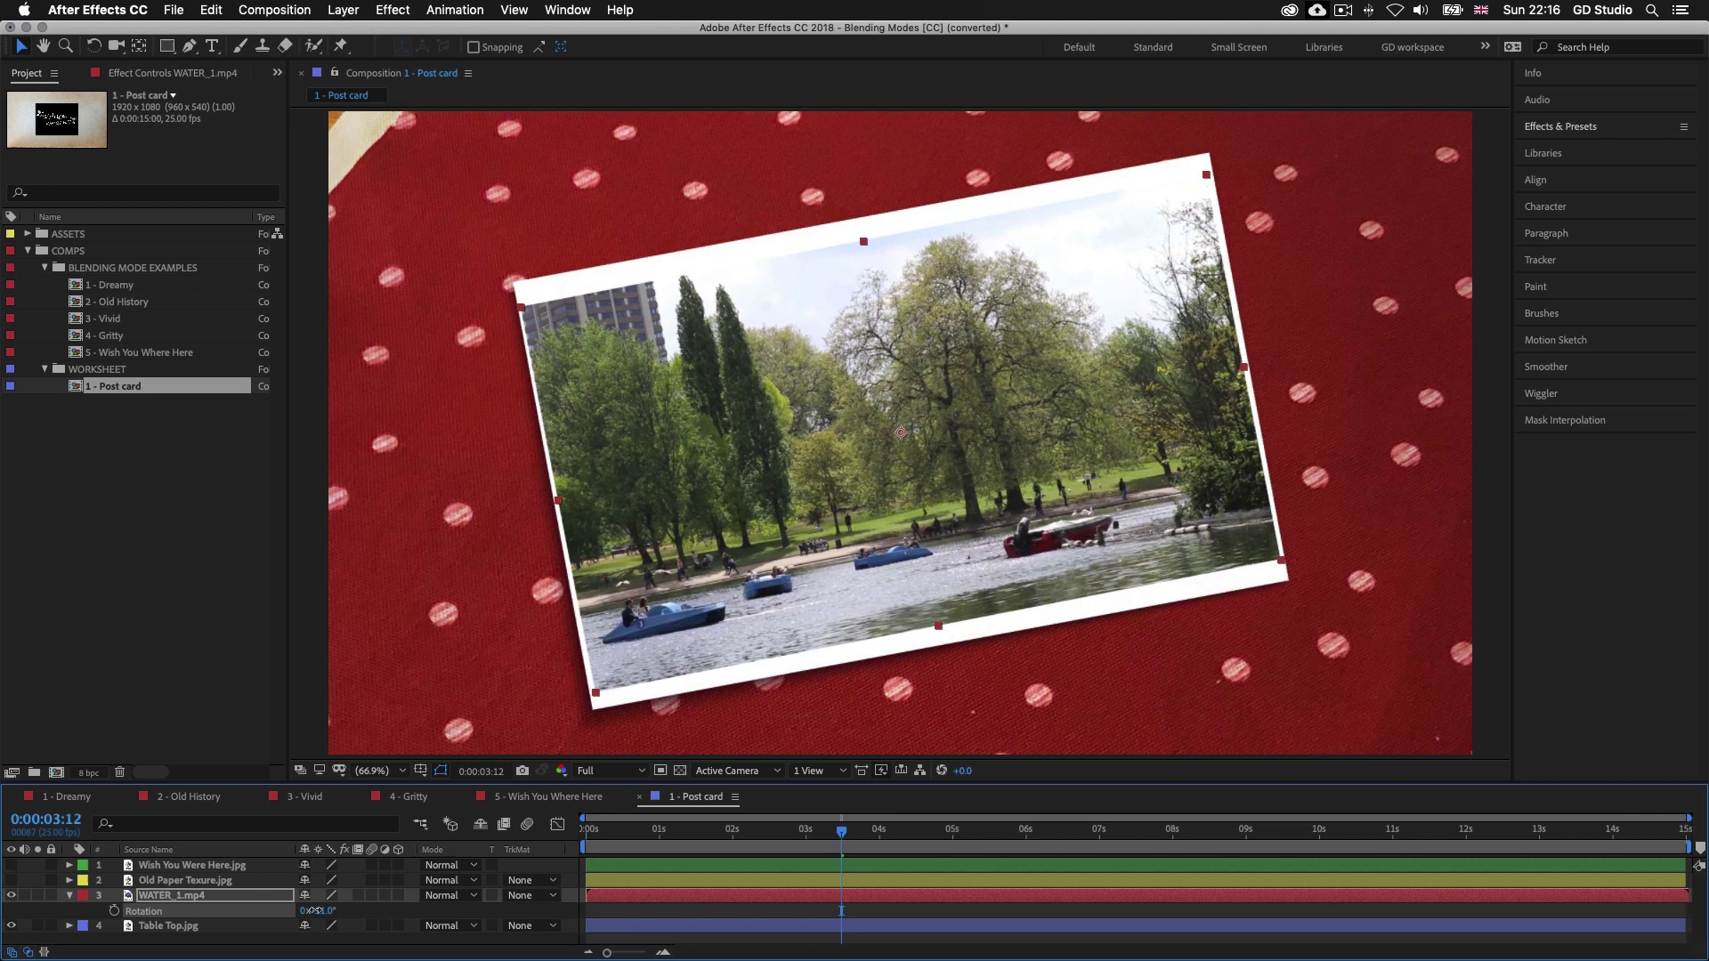
{"action": "left_click_drag", "start_coordinate": [313, 911], "coordinate": [311, 910]}
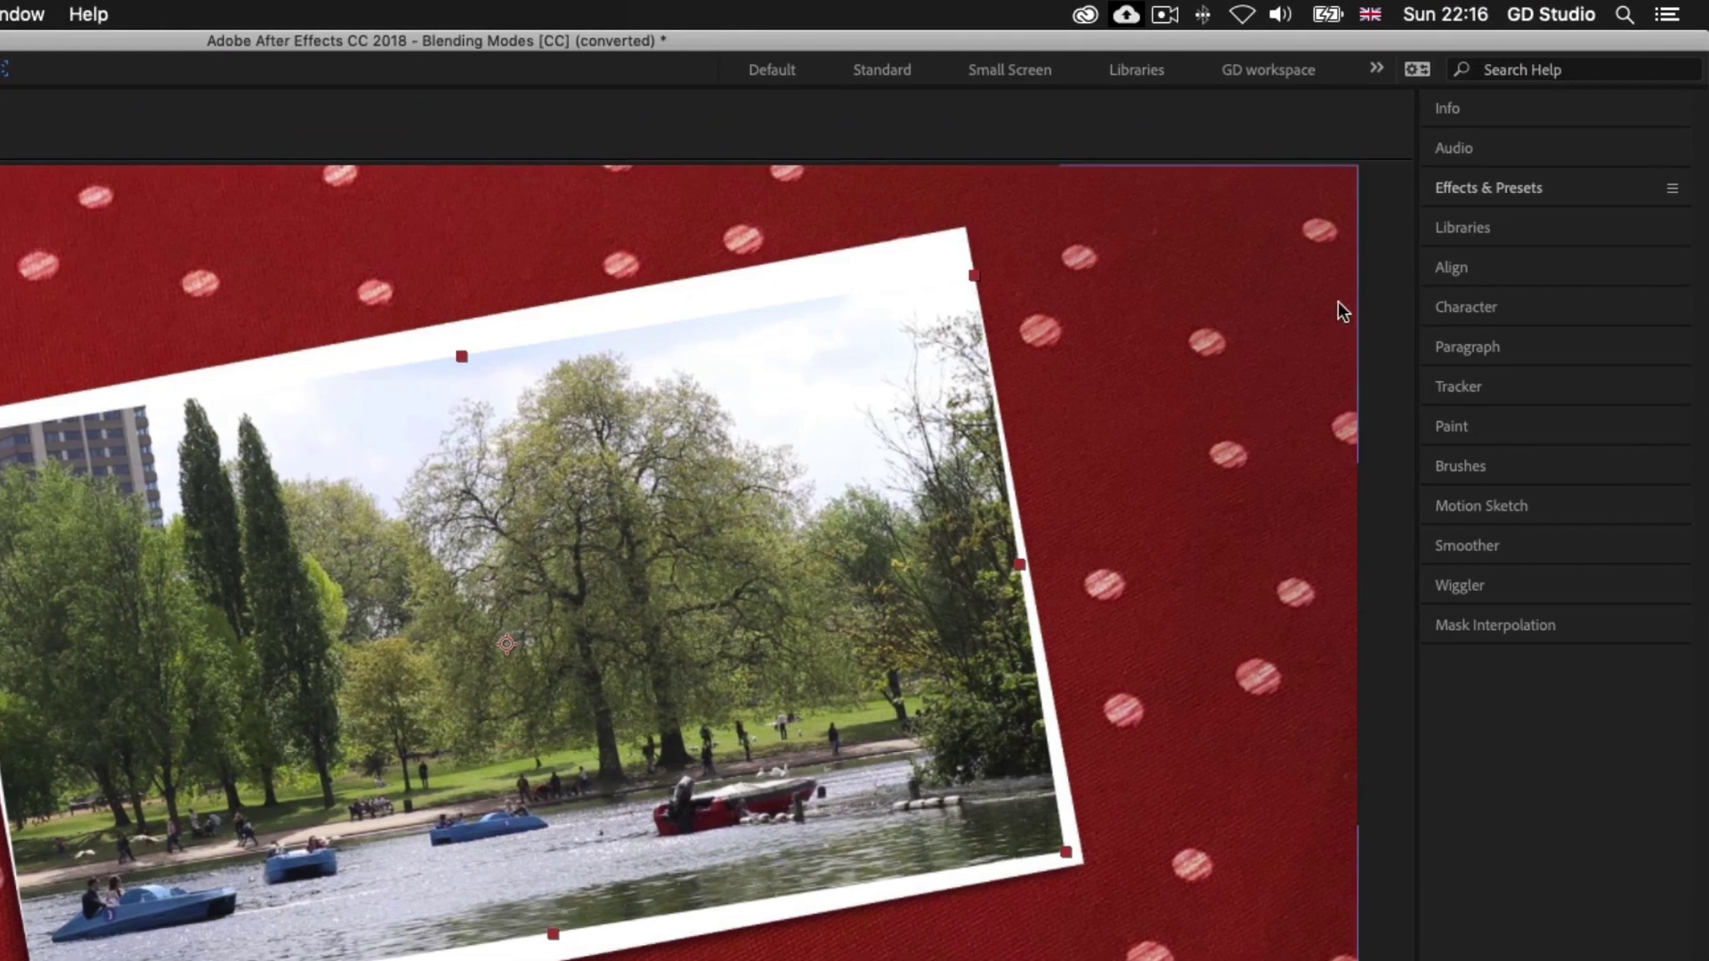
Find the Corner Pin effect by searching for "corner" and apply it to the WATER_1.mp4 layer
{"action": "left_click", "coordinate": [1491, 190]}
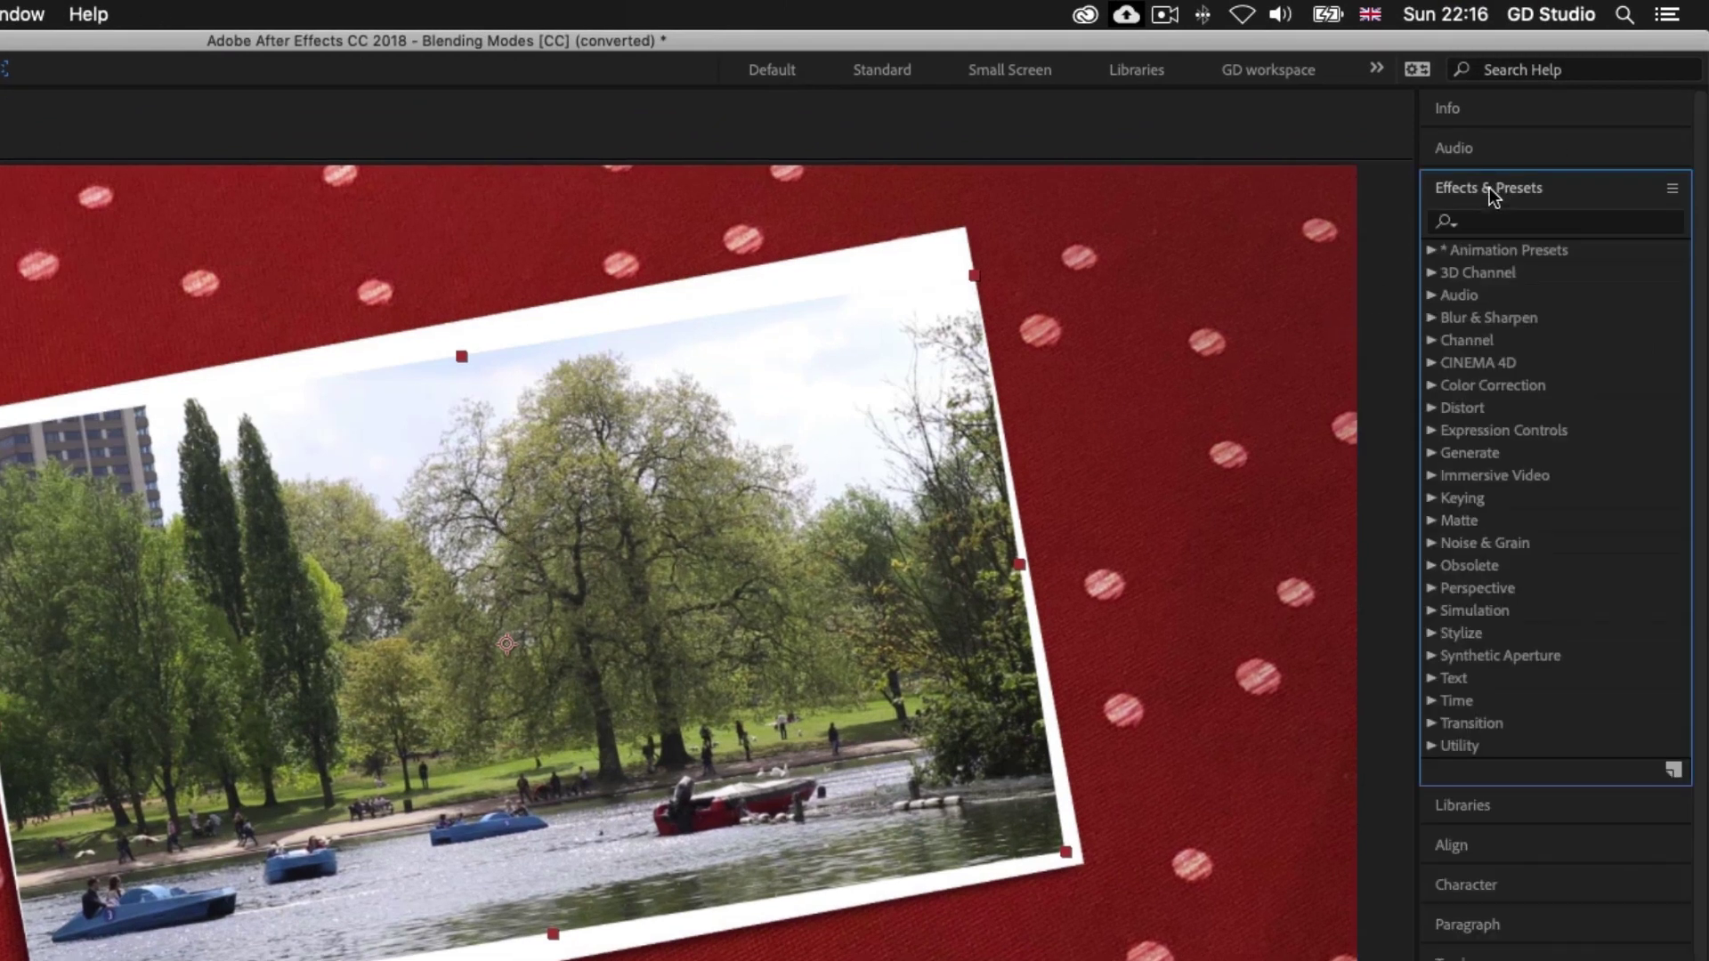
{"action": "left_click", "coordinate": [1499, 221]}
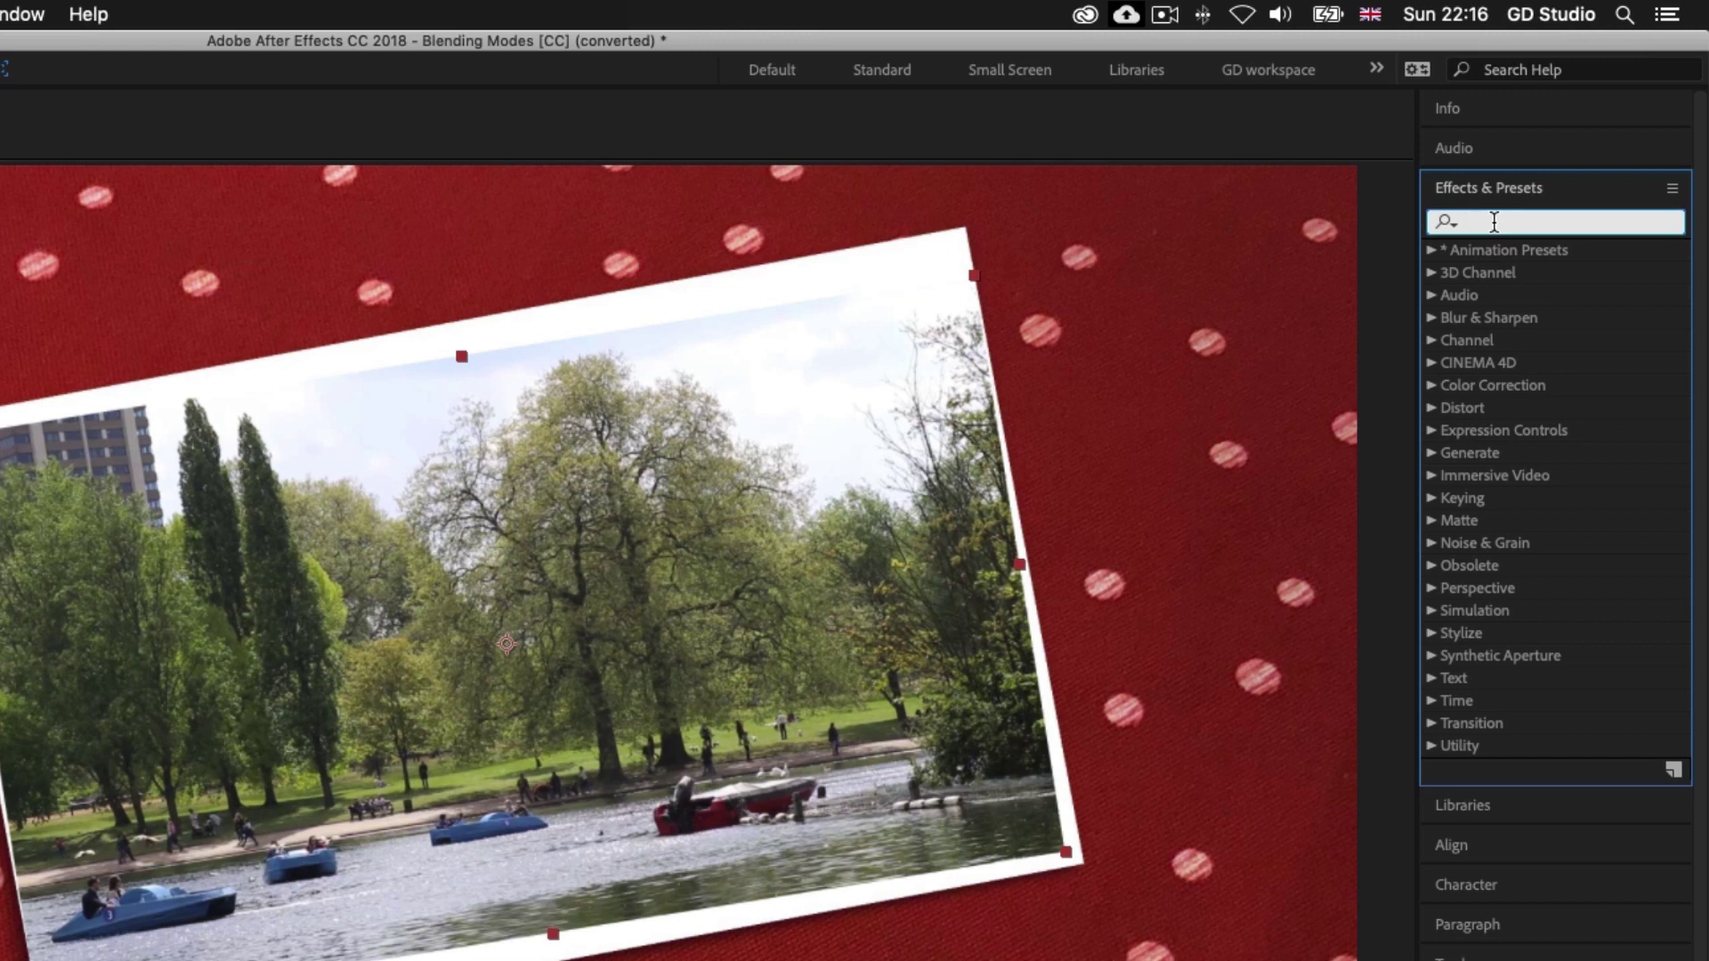
{"action": "type", "text": "corner"}
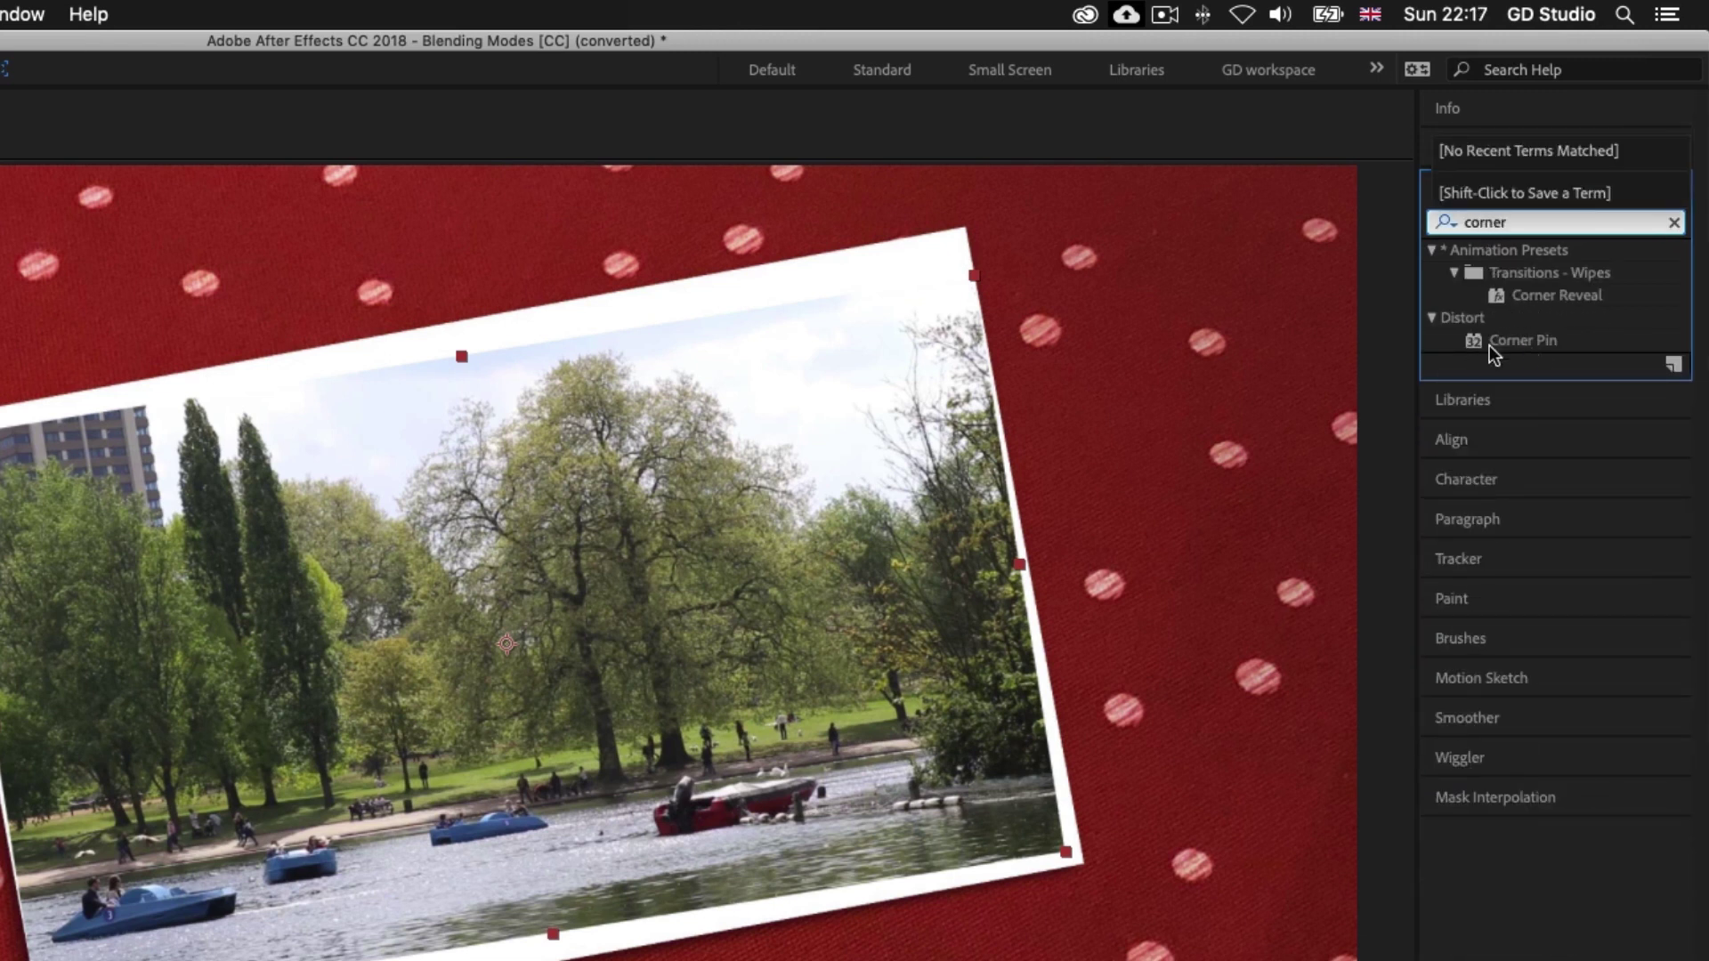
{"action": "left_click_drag", "start_coordinate": [1516, 343], "coordinate": [1138, 374]}
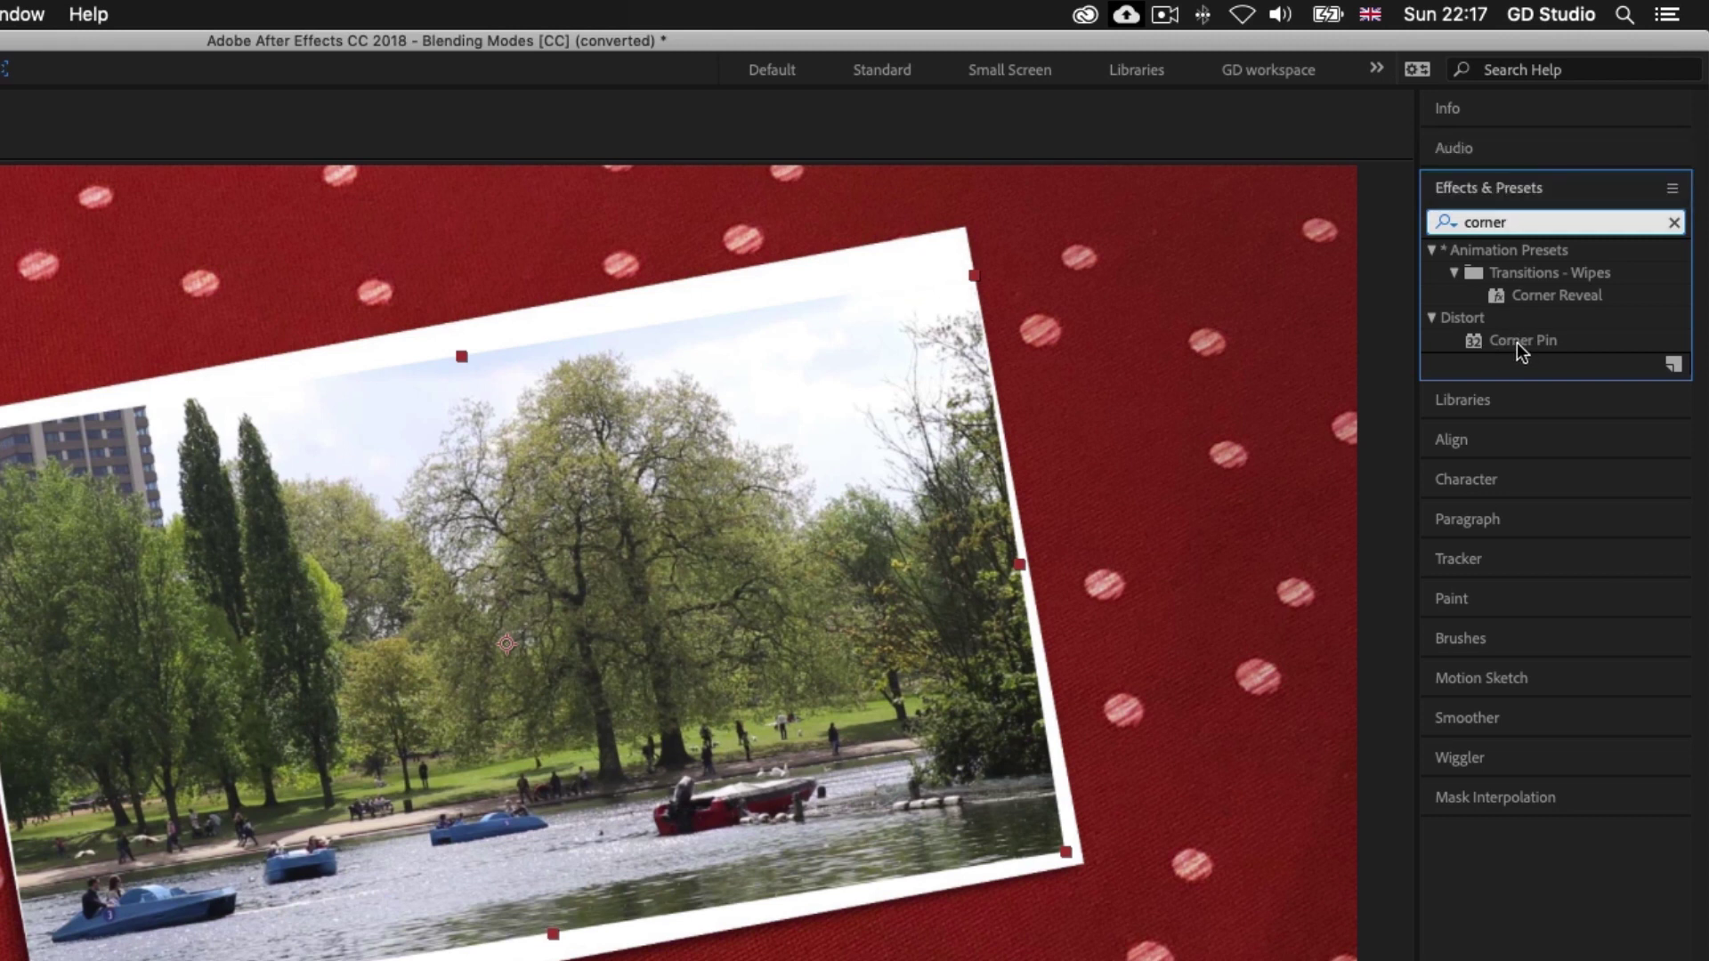
{"action": "left_click_drag", "start_coordinate": [1328, 251], "coordinate": [777, 892]}
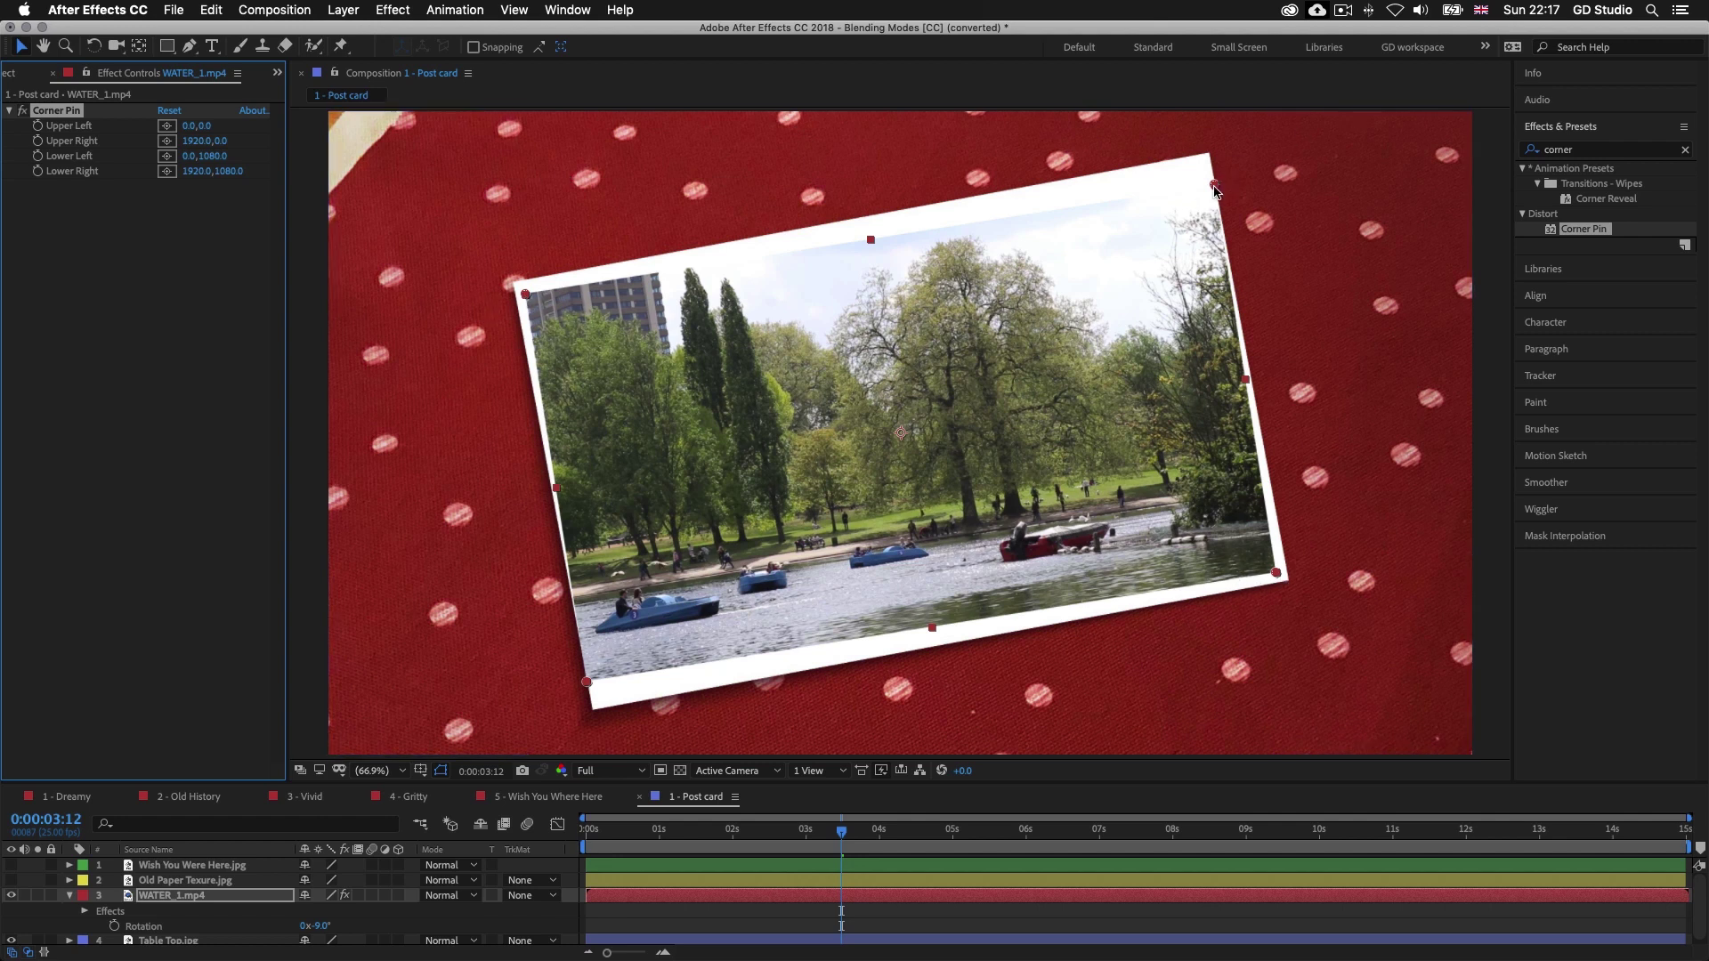
Fit the video evenly inside the card with the Corner Pin points, moving upper right to about 1893.8, -53.7 and lower left to about 31.4, 1132.1
{"action": "left_click_drag", "start_coordinate": [1213, 185], "coordinate": [1206, 166]}
{"action": "left_click_drag", "start_coordinate": [1275, 572], "coordinate": [1278, 573]}
{"action": "left_click_drag", "start_coordinate": [585, 682], "coordinate": [604, 704]}
{"action": "left_click_drag", "start_coordinate": [525, 298], "coordinate": [526, 295]}
{"action": "left_click_drag", "start_coordinate": [1206, 162], "coordinate": [1201, 166]}
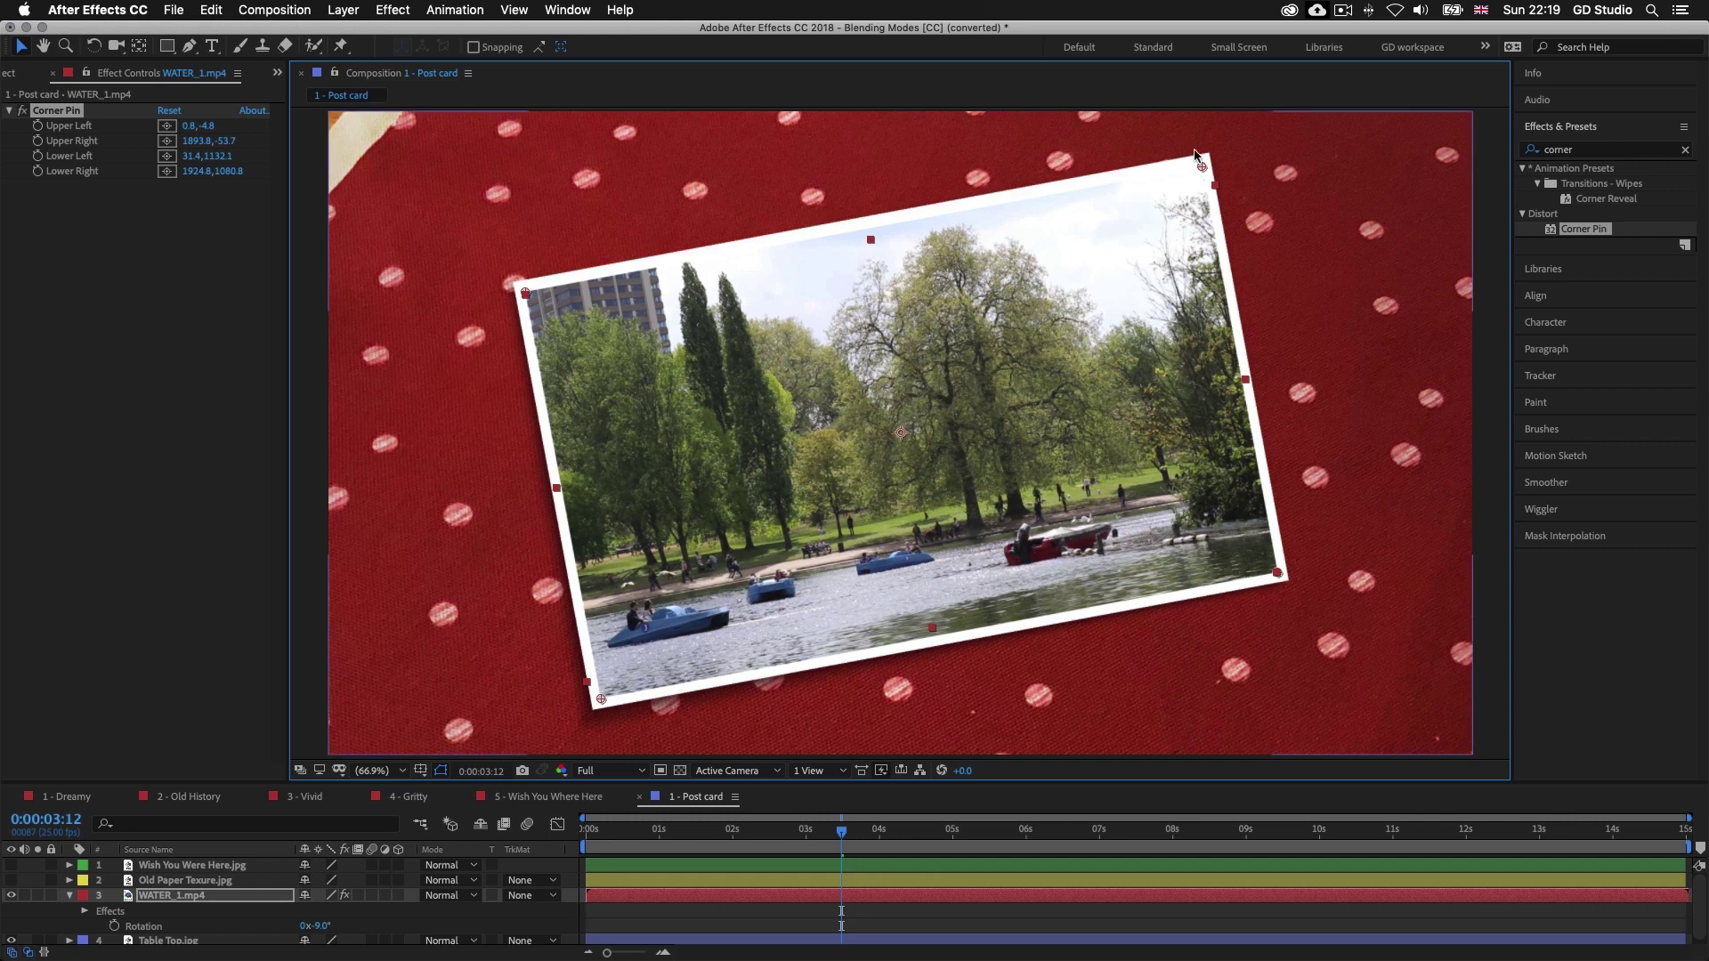
{"action": "left_click", "coordinate": [977, 924]}
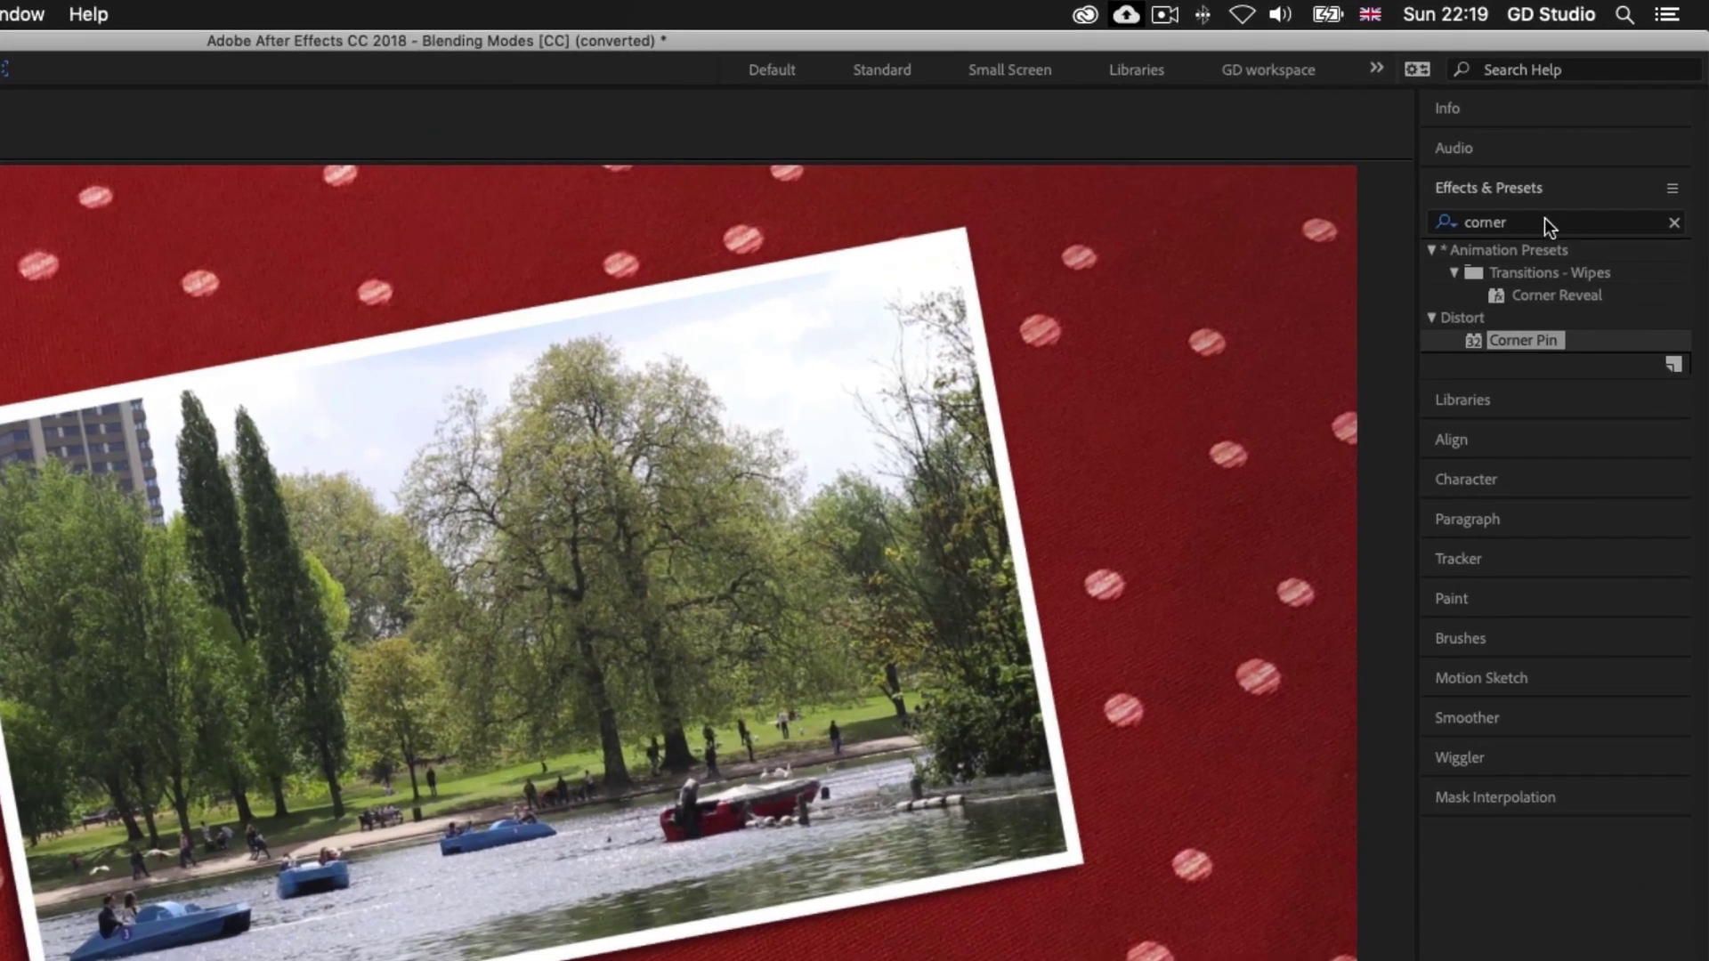
Find the Roughen Edges effect by searching for "roug" and apply it to the WATER_1.mp4 layer
{"action": "left_click", "coordinate": [1545, 222]}
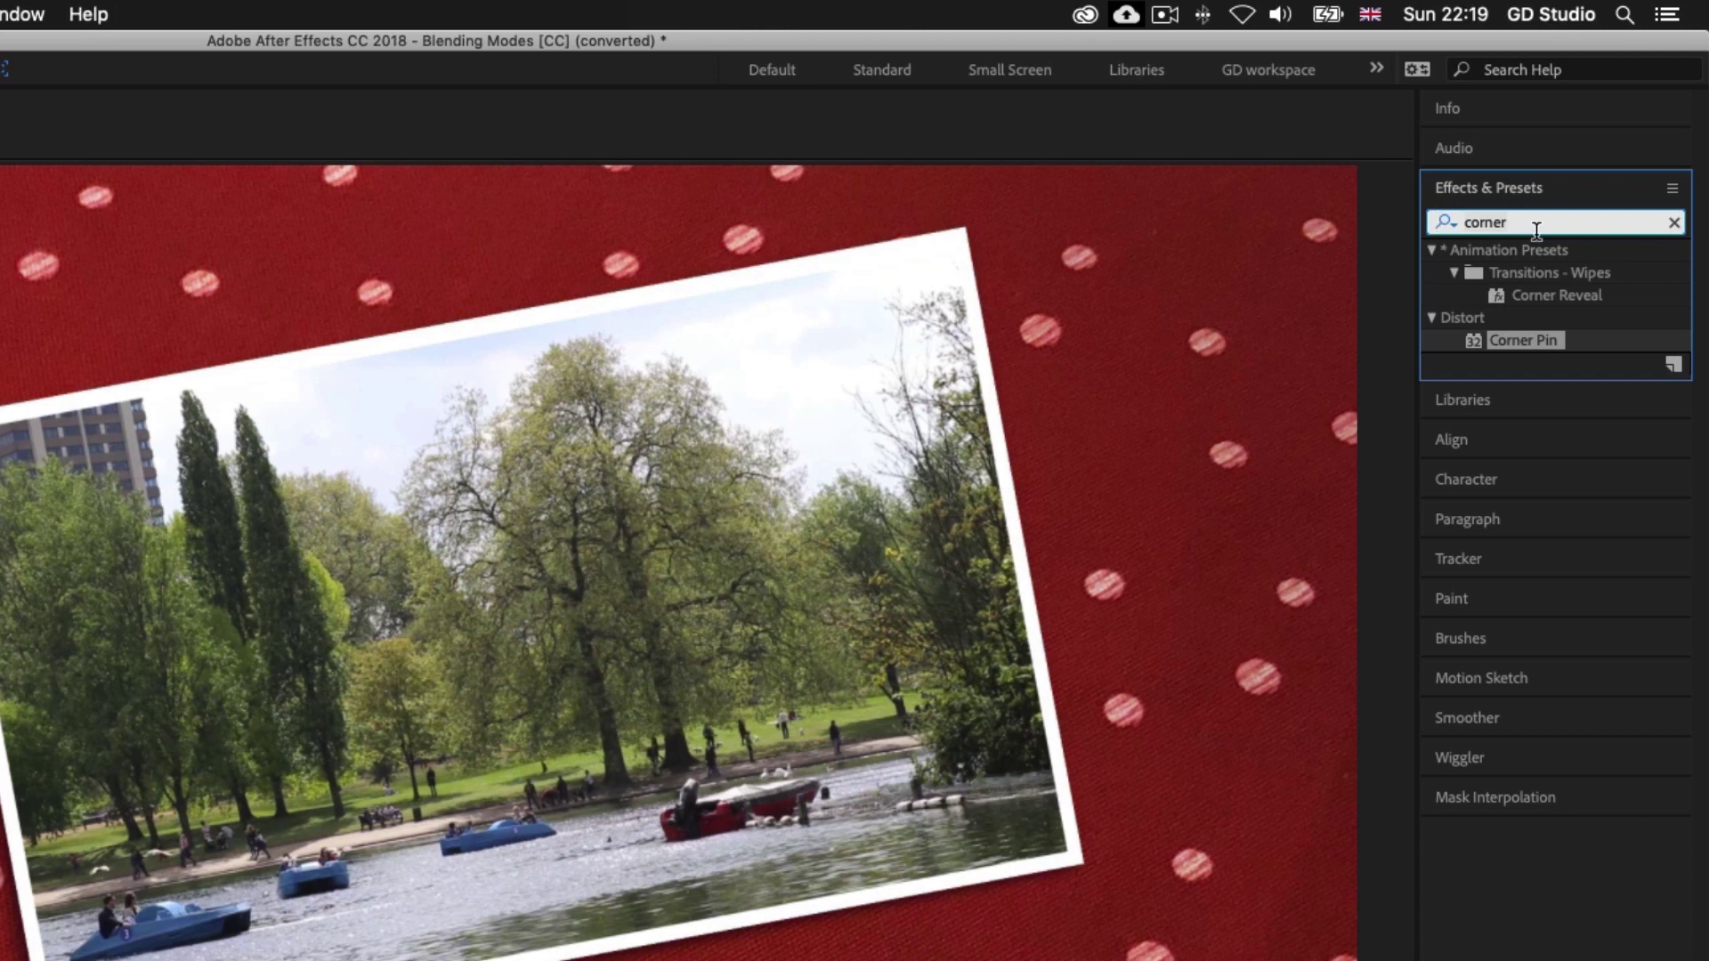
{"action": "key", "text": "super+a"}
{"action": "key", "text": "BackSpace"}
{"action": "type", "text": "roug"}
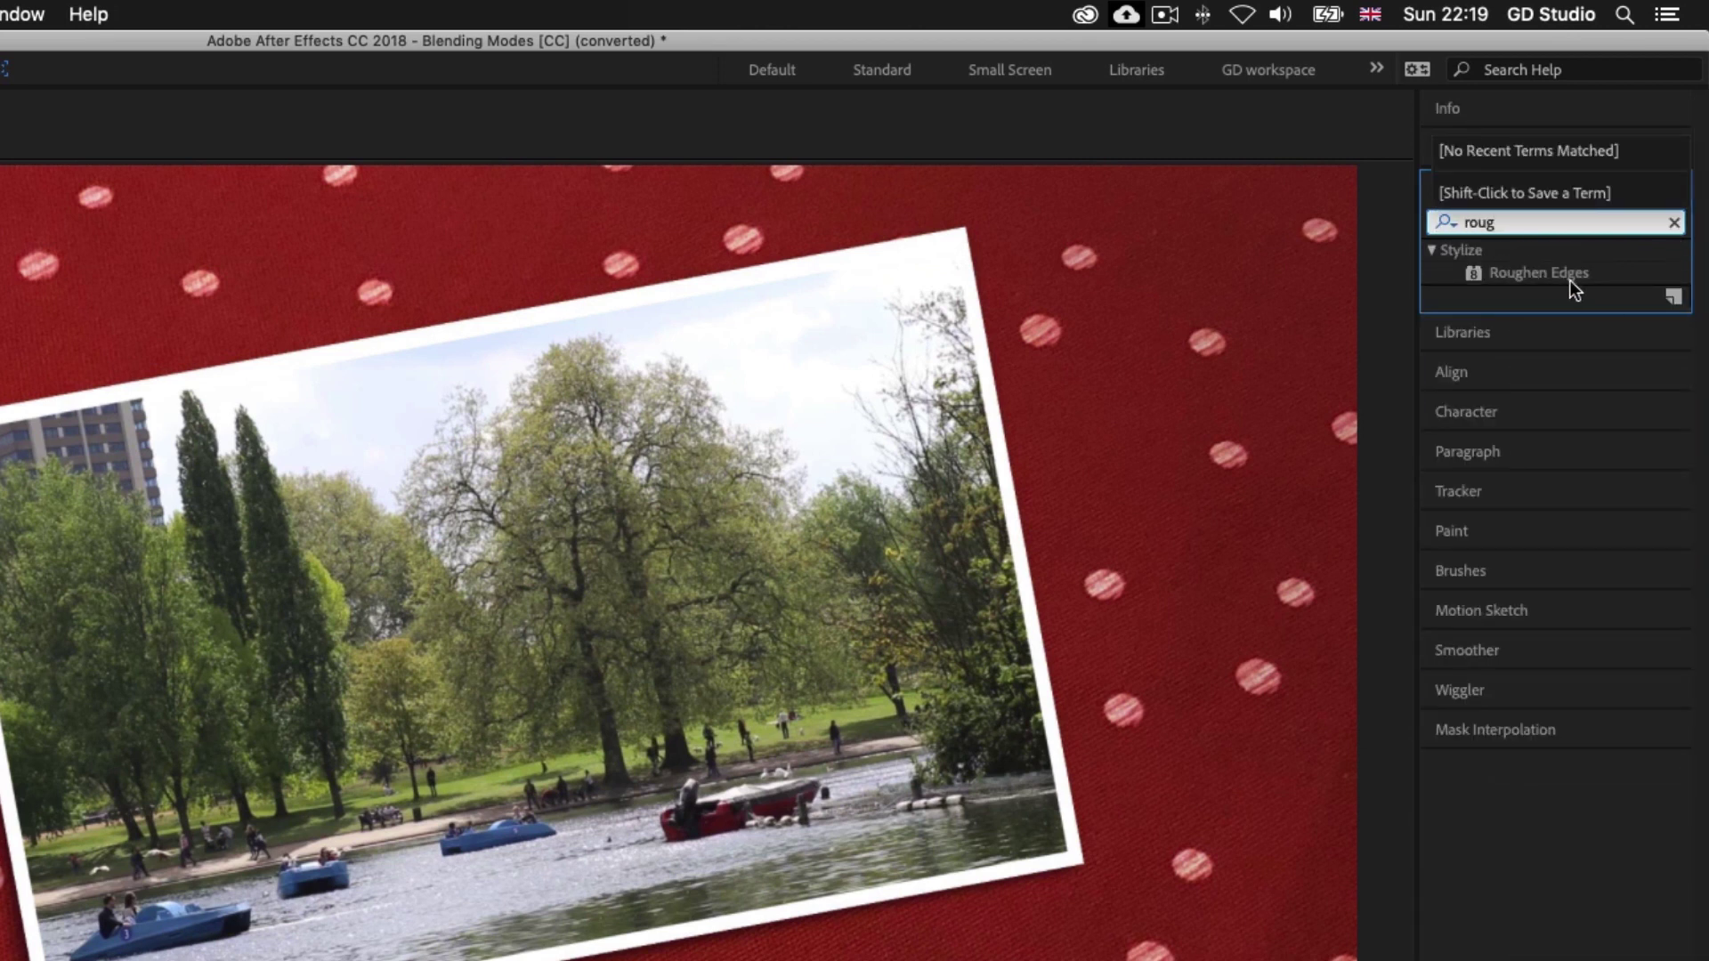
{"action": "left_click", "coordinate": [1546, 274]}
{"action": "left_click_drag", "start_coordinate": [1529, 271], "coordinate": [808, 895]}
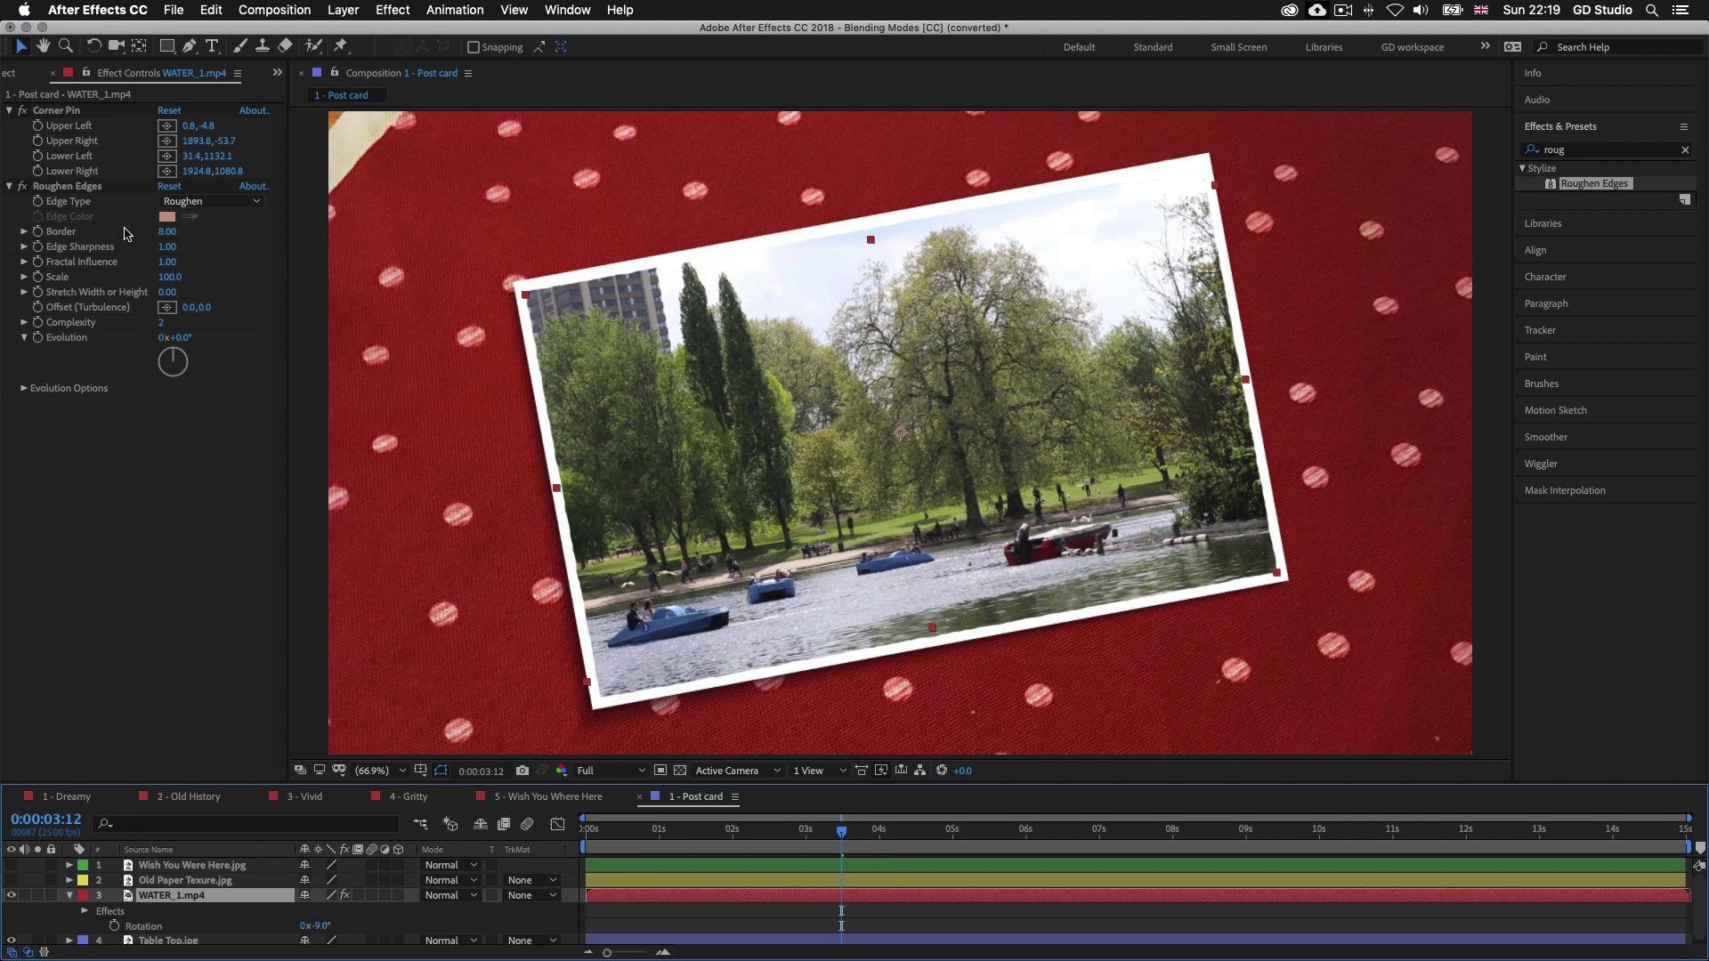
Adjust the Border and increase the Complexity of Roughen Edges to give the WATER_1.mp4 video a worn, uneven edge
{"action": "left_click_drag", "start_coordinate": [165, 231], "coordinate": [162, 233]}
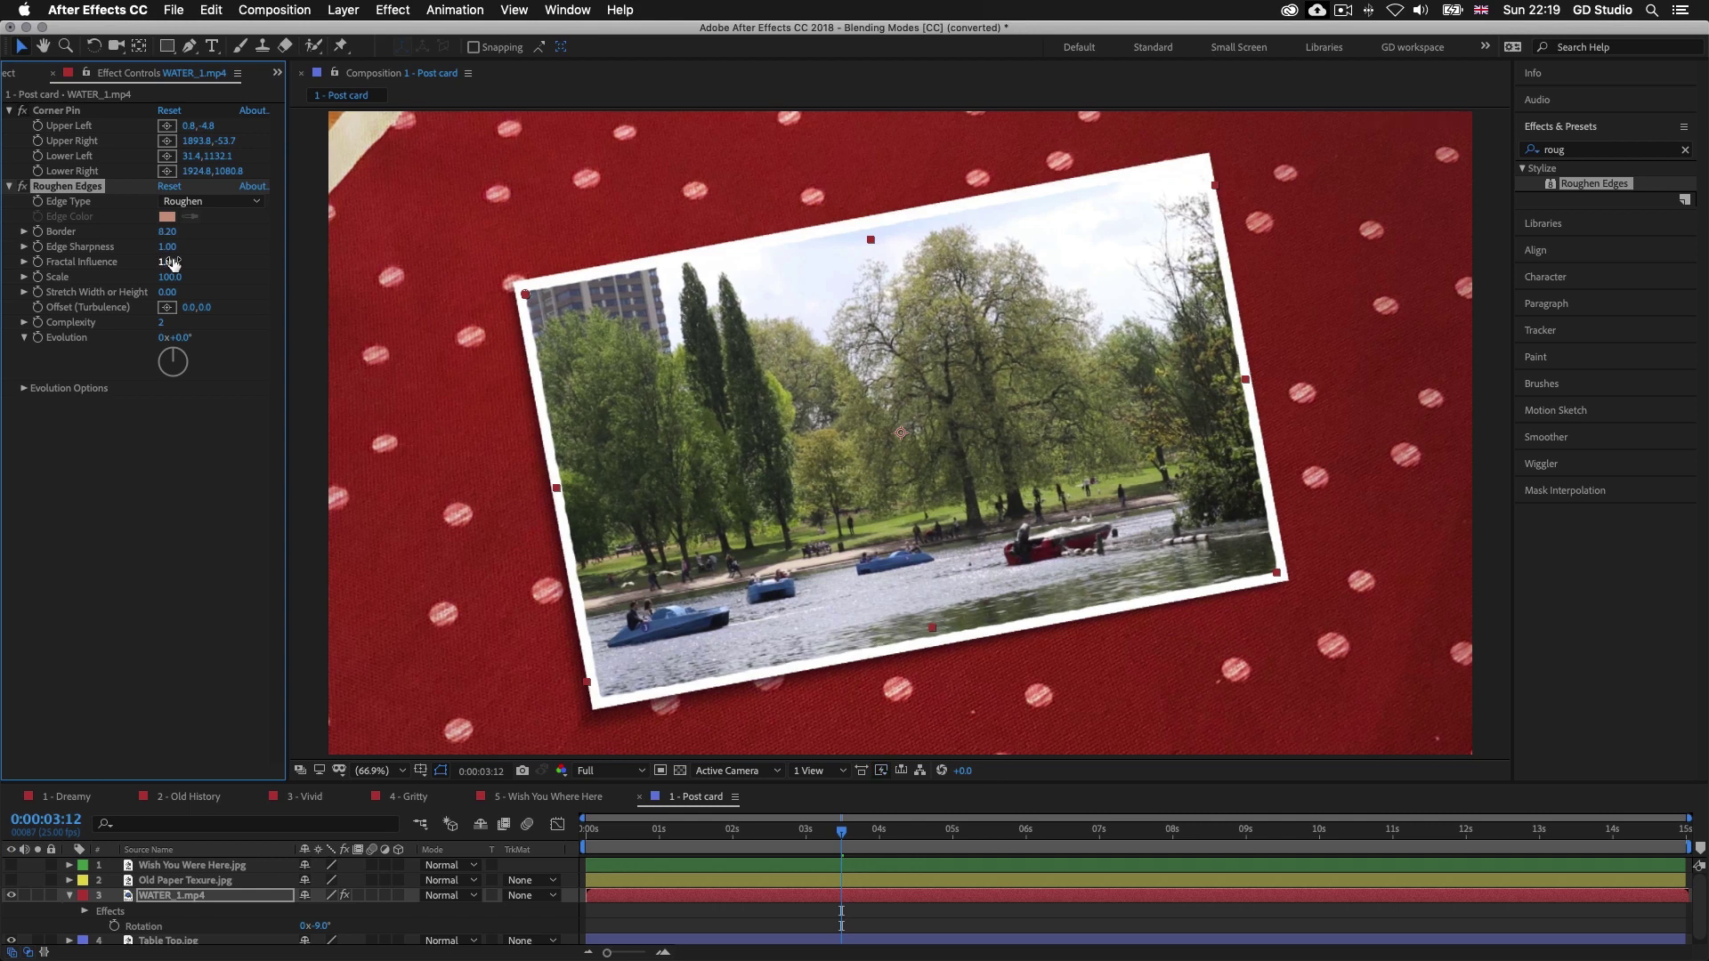
{"action": "left_click_drag", "start_coordinate": [161, 323], "coordinate": [177, 323]}
{"action": "left_click", "coordinate": [1151, 922]}
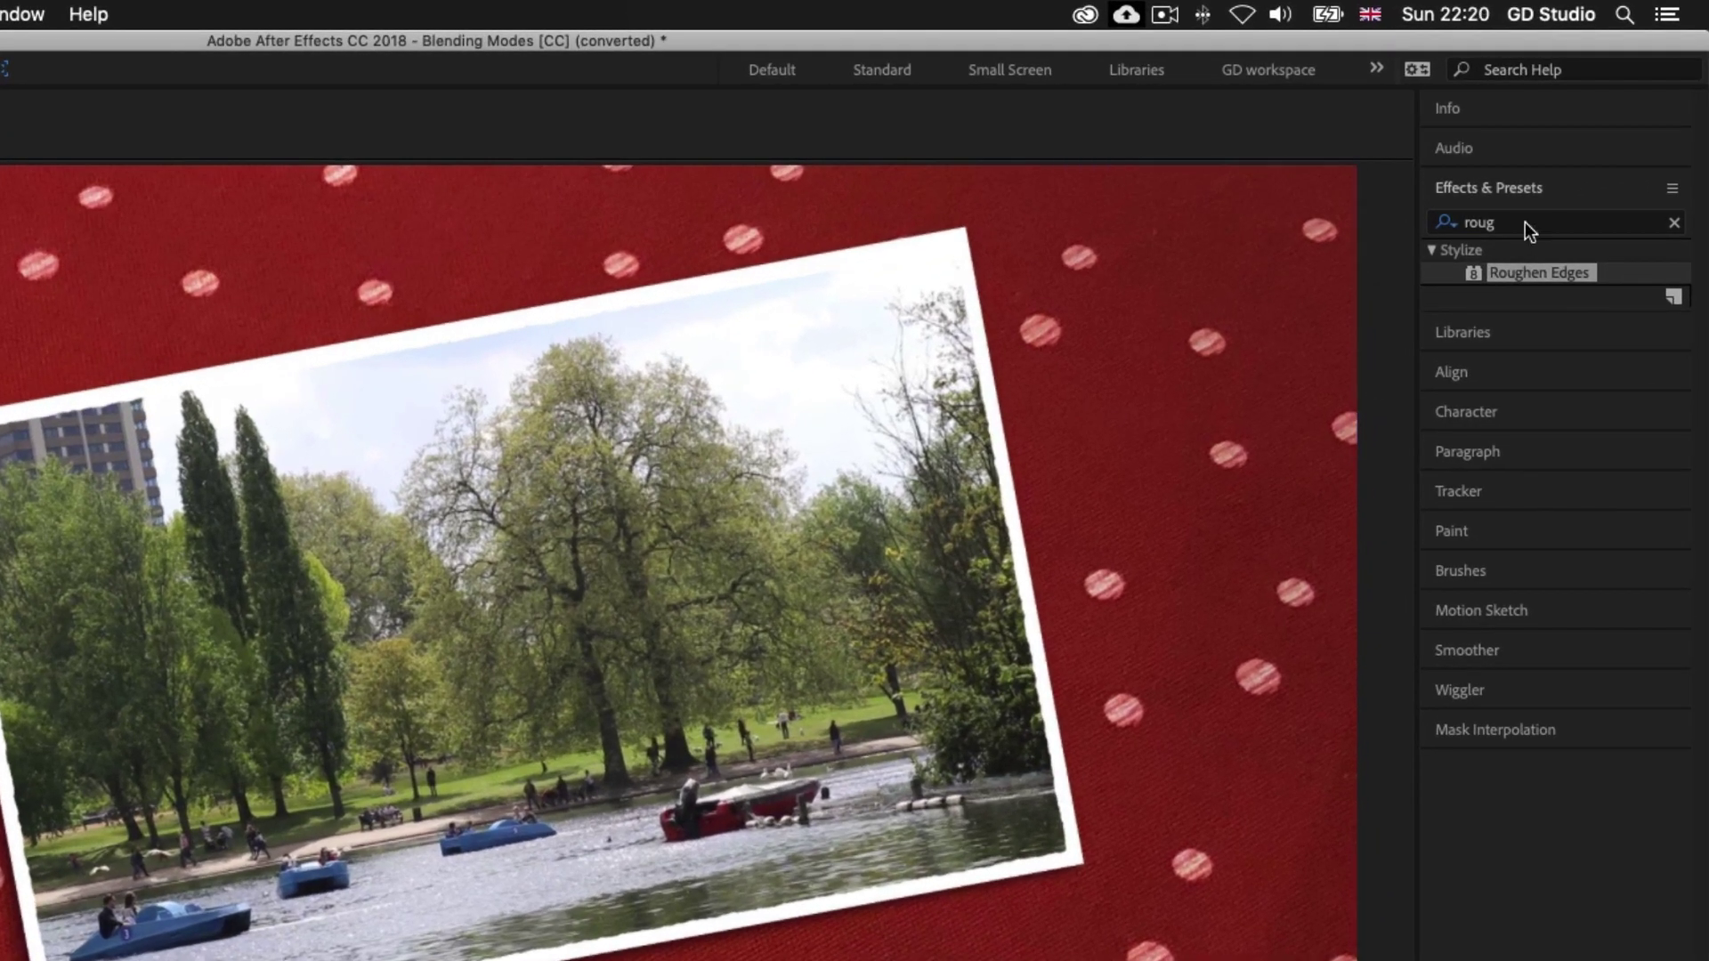
Clear the effects search, find Photo Filter among the Color Correction effects and apply it to the WATER_1.mp4 layer
{"action": "left_click", "coordinate": [1524, 223]}
{"action": "left_click", "coordinate": [1674, 223]}
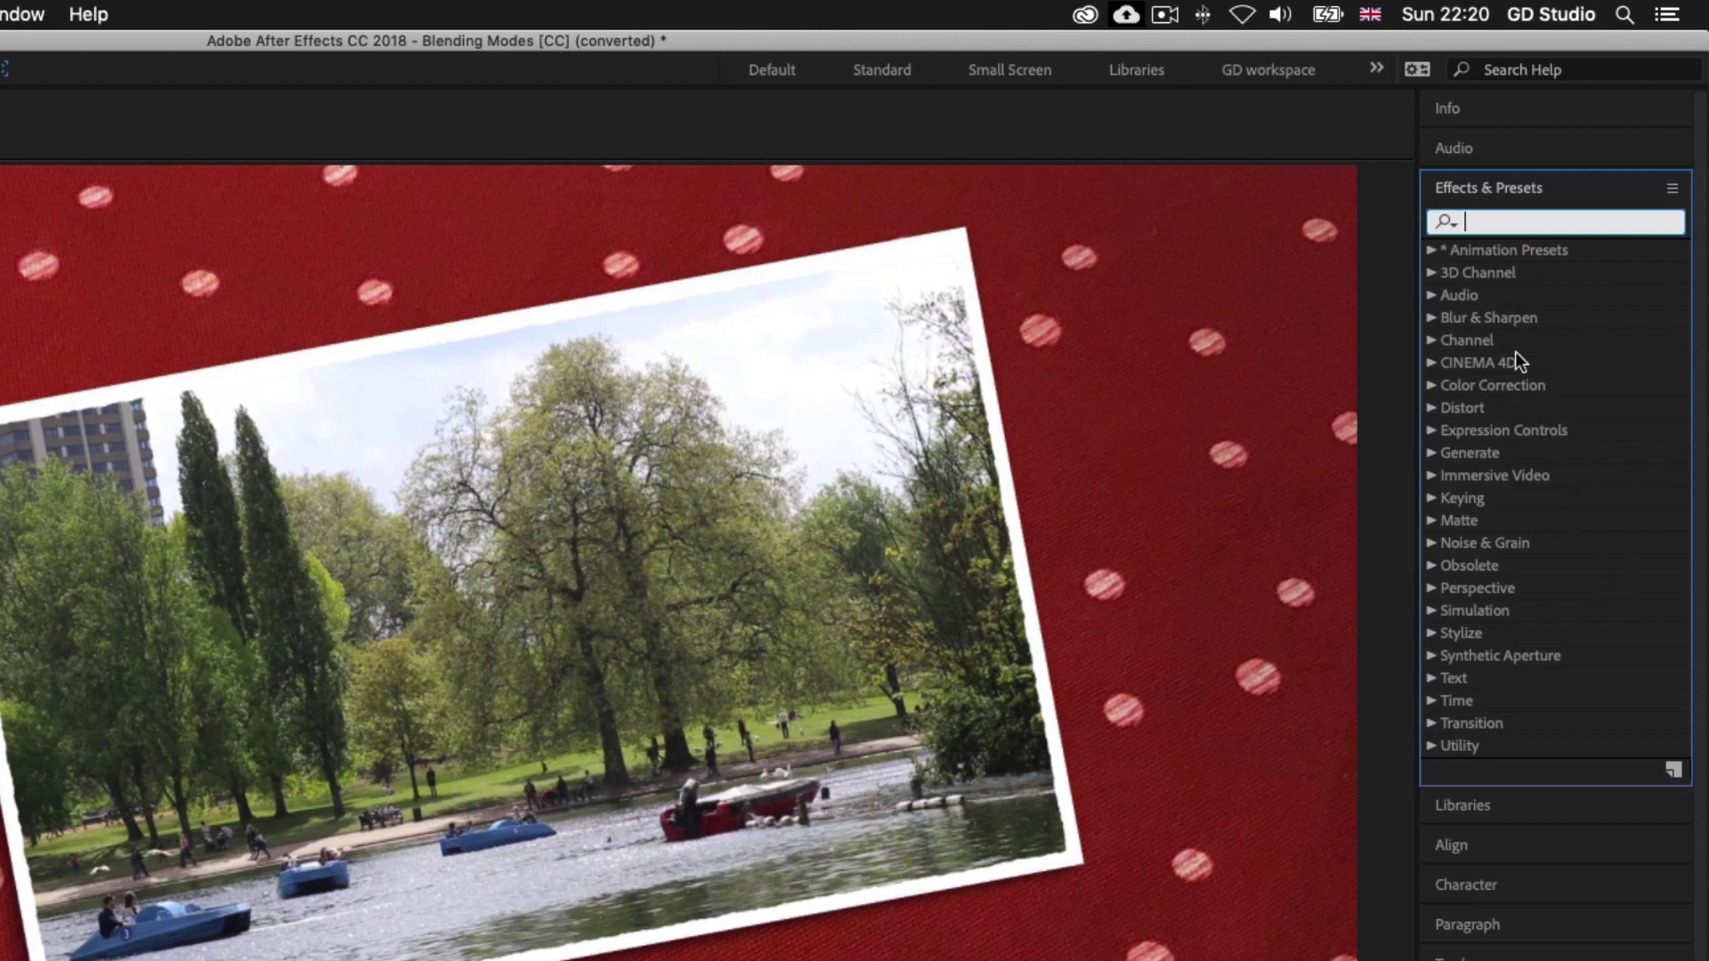
{"action": "left_click", "coordinate": [1429, 384]}
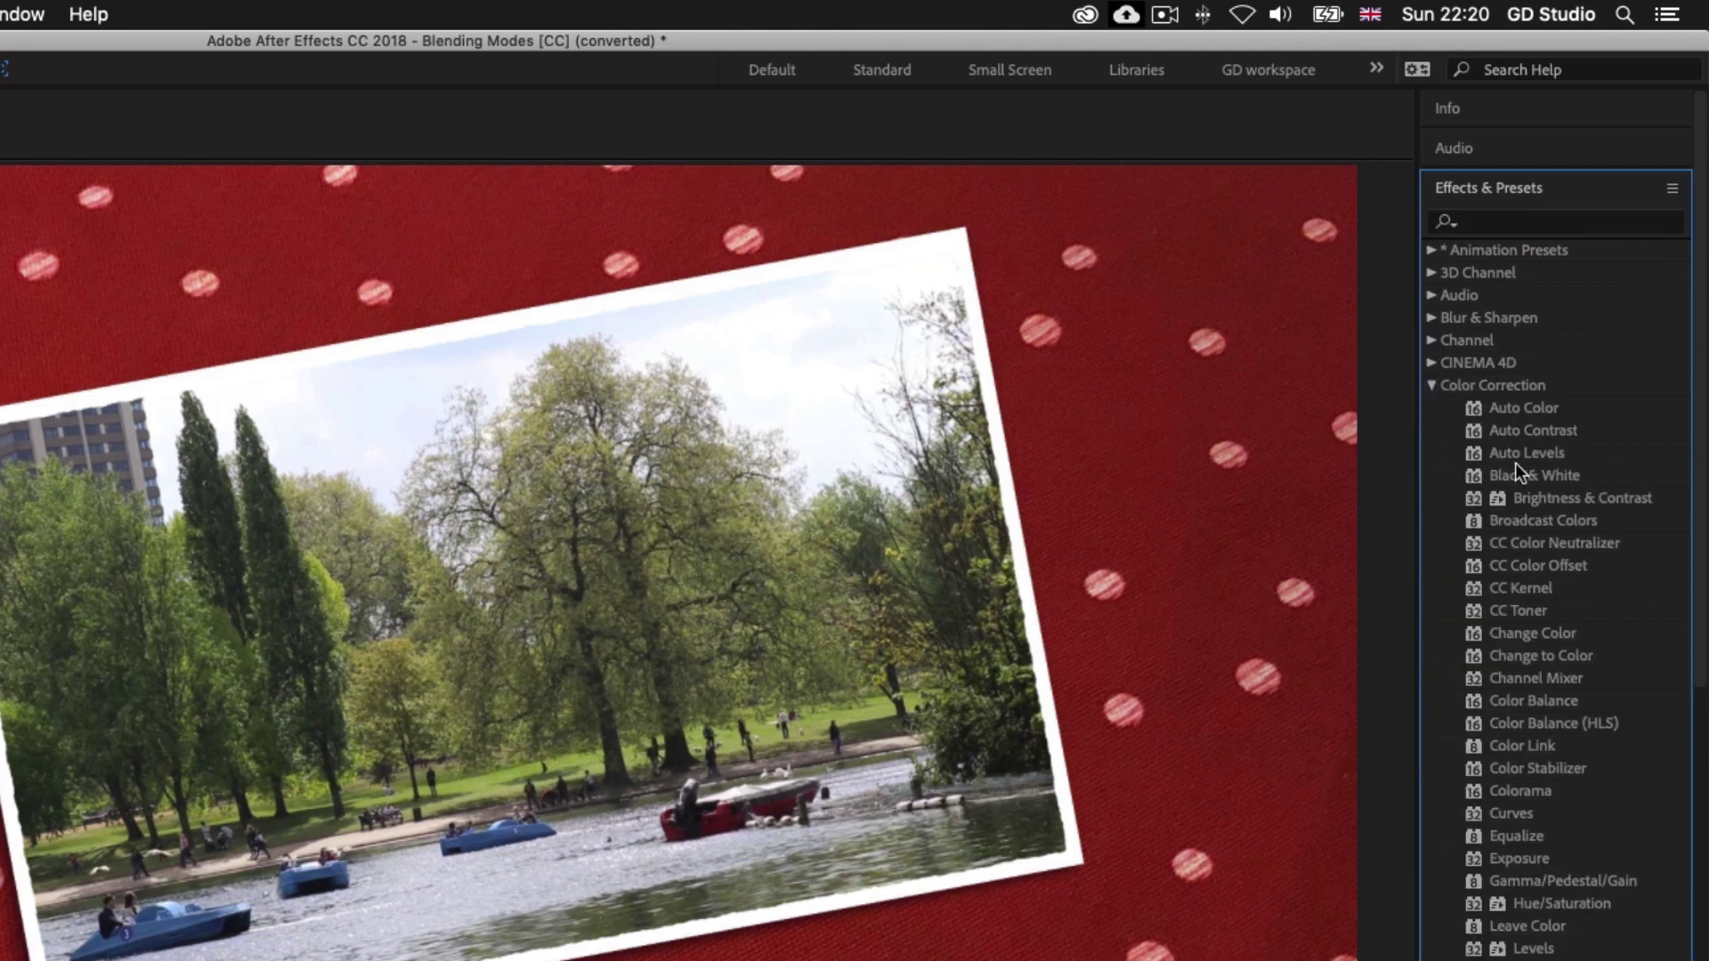
{"action": "scroll", "coordinate": [1572, 693], "scroll_direction": "down", "scroll_amount": 8}
{"action": "scroll", "coordinate": [1572, 693], "scroll_direction": "up", "scroll_amount": 5}
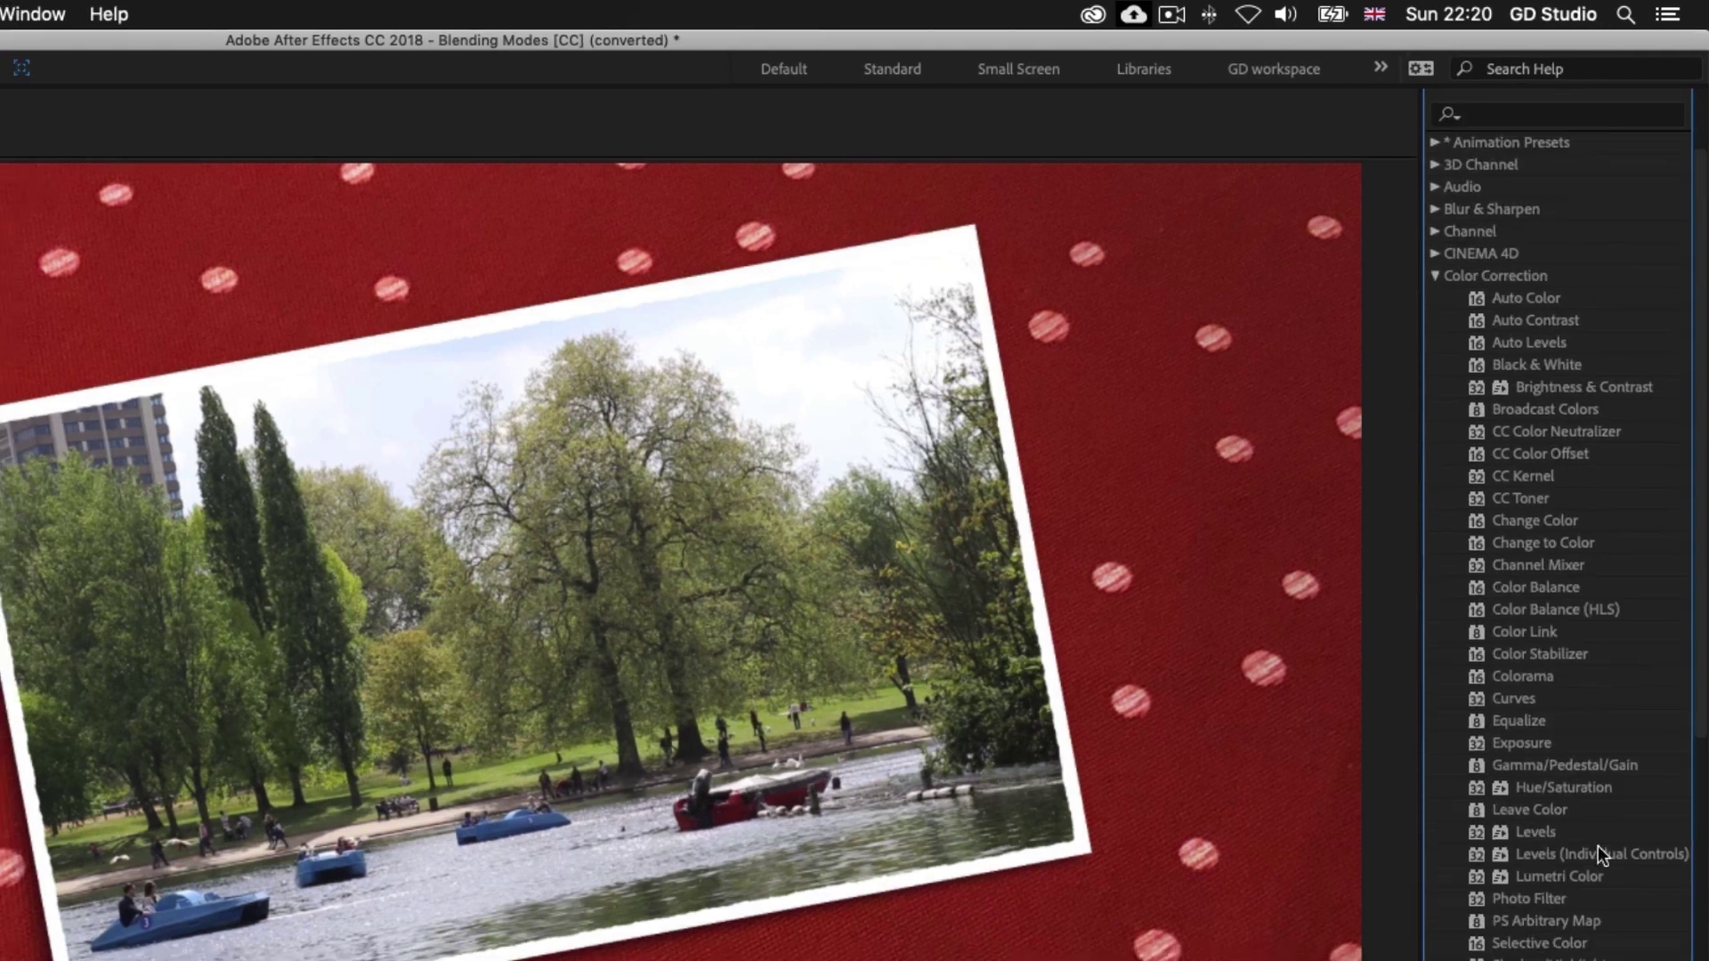
{"action": "left_click_drag", "start_coordinate": [1526, 909], "coordinate": [523, 960]}
{"action": "left_click_drag", "start_coordinate": [912, 888], "coordinate": [911, 893]}
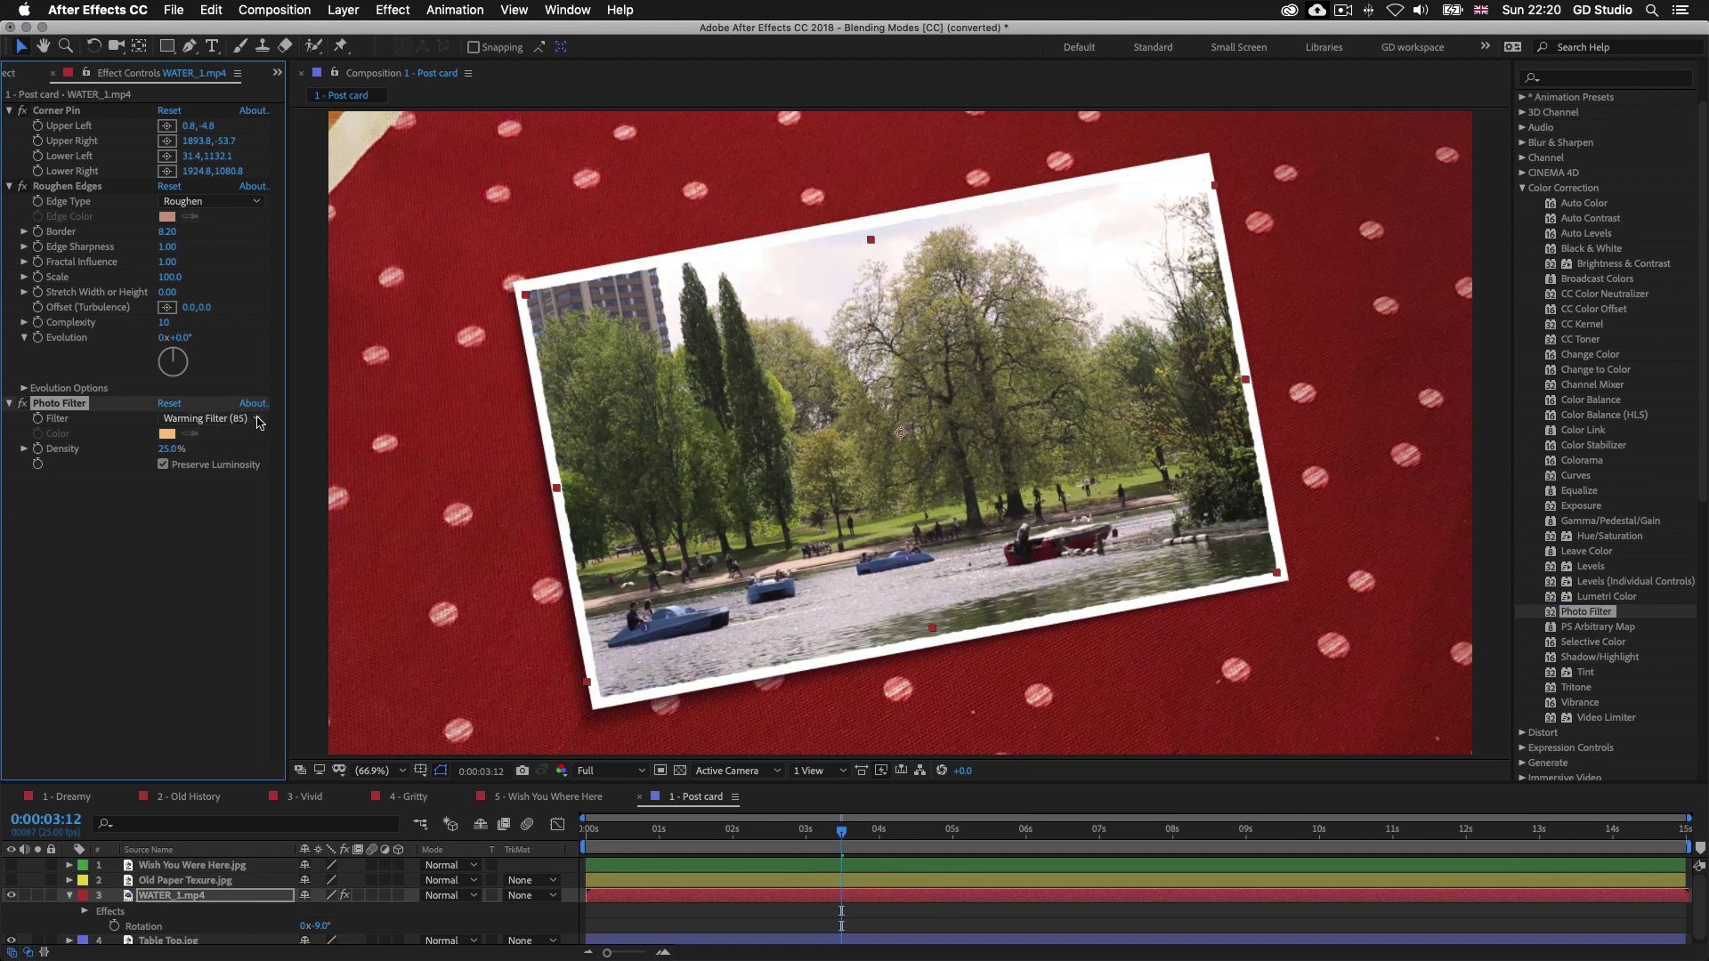
Set the Photo Filter on WATER_1.mp4 to Warming Filter (81) with a density of 50%
{"action": "left_click", "coordinate": [257, 419]}
{"action": "left_click", "coordinate": [257, 470]}
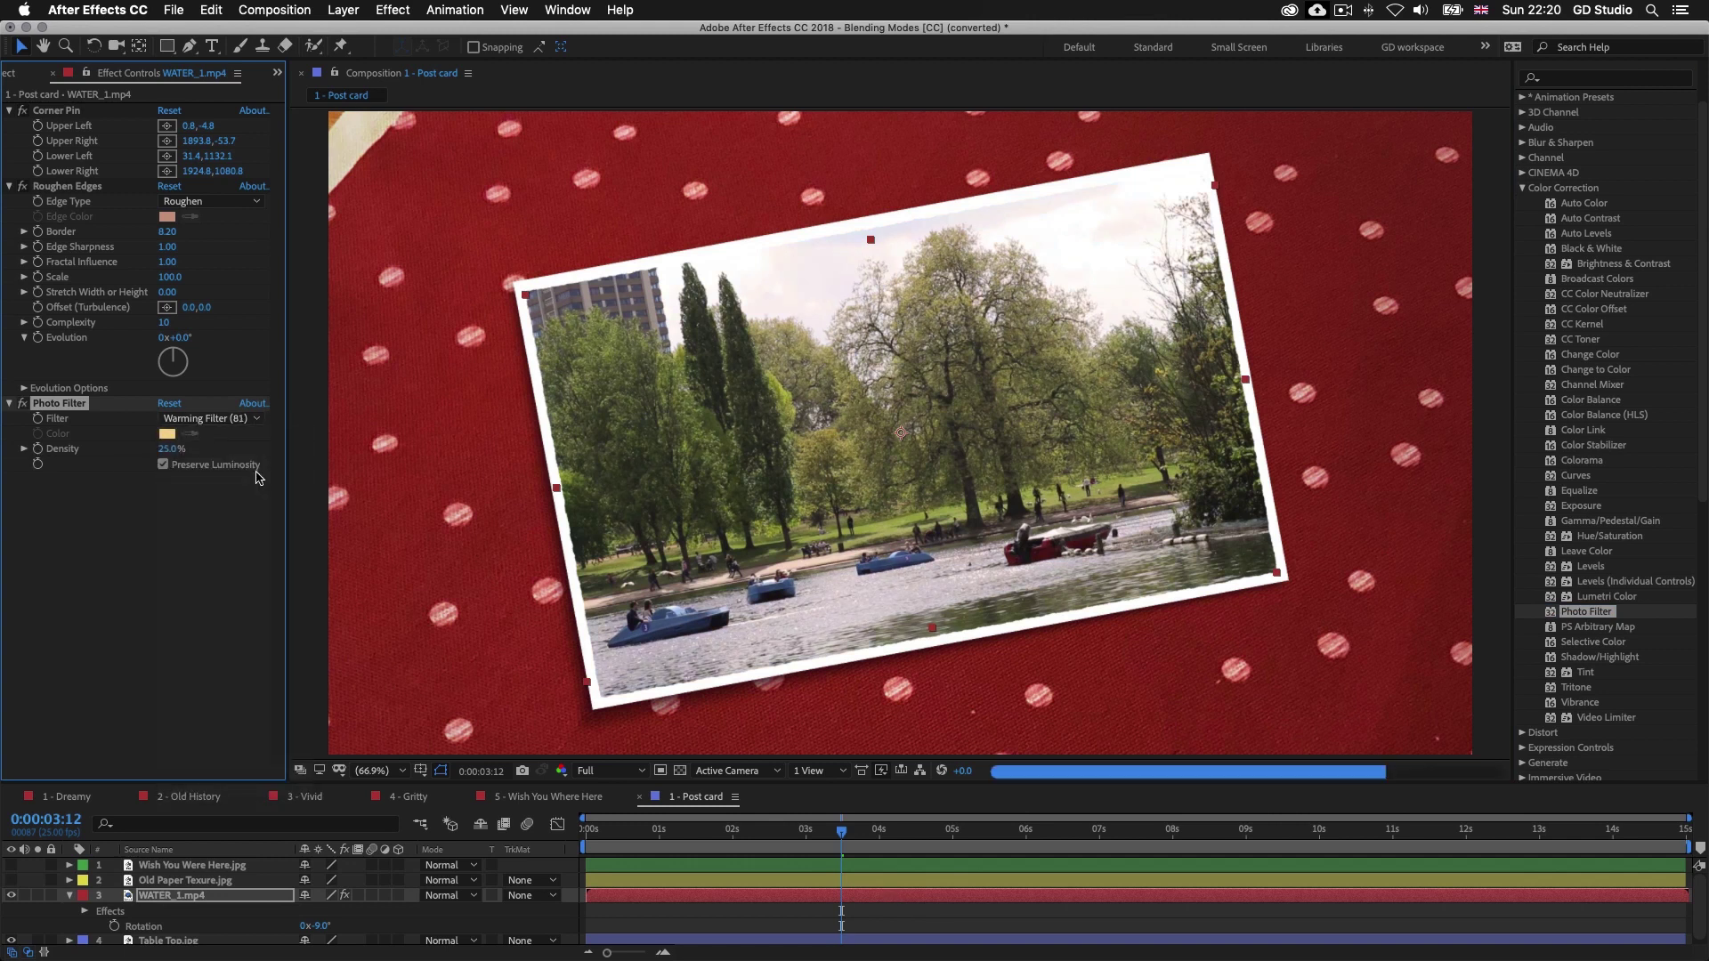
{"action": "left_click_drag", "start_coordinate": [167, 449], "coordinate": [184, 449]}
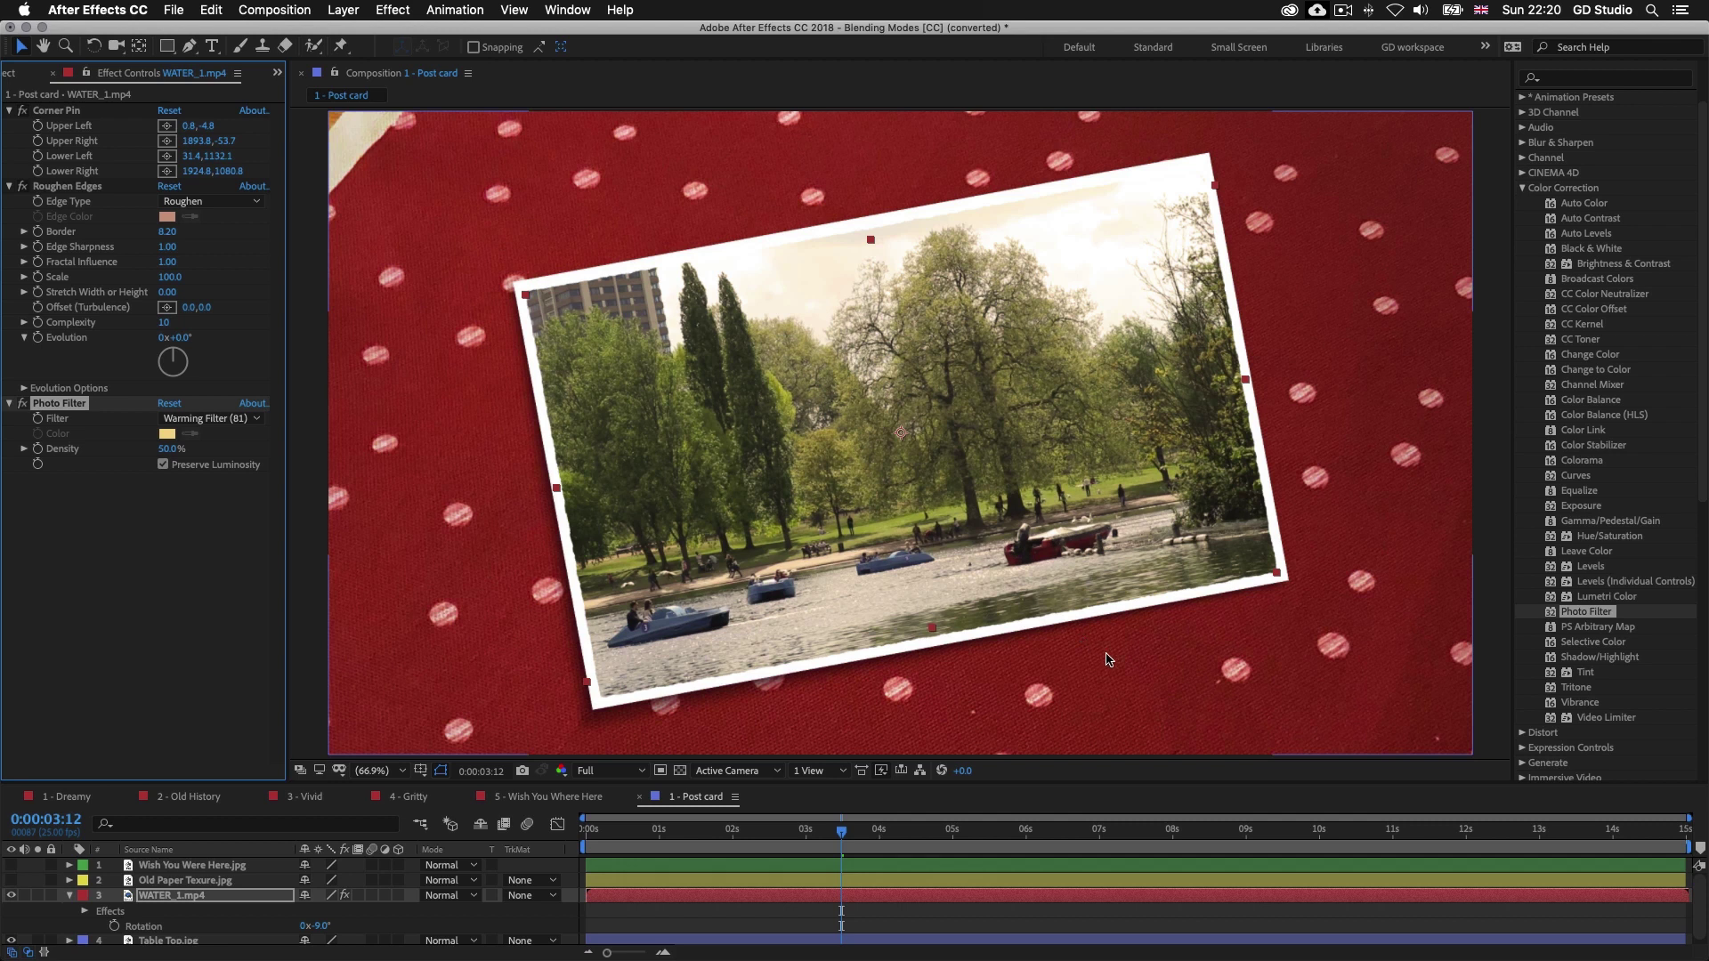
Show the Old Paper Texure.jpg layer, scale it down to about the card's size and rotate it to -10°
{"action": "left_click", "coordinate": [12, 880]}
{"action": "left_click", "coordinate": [203, 882]}
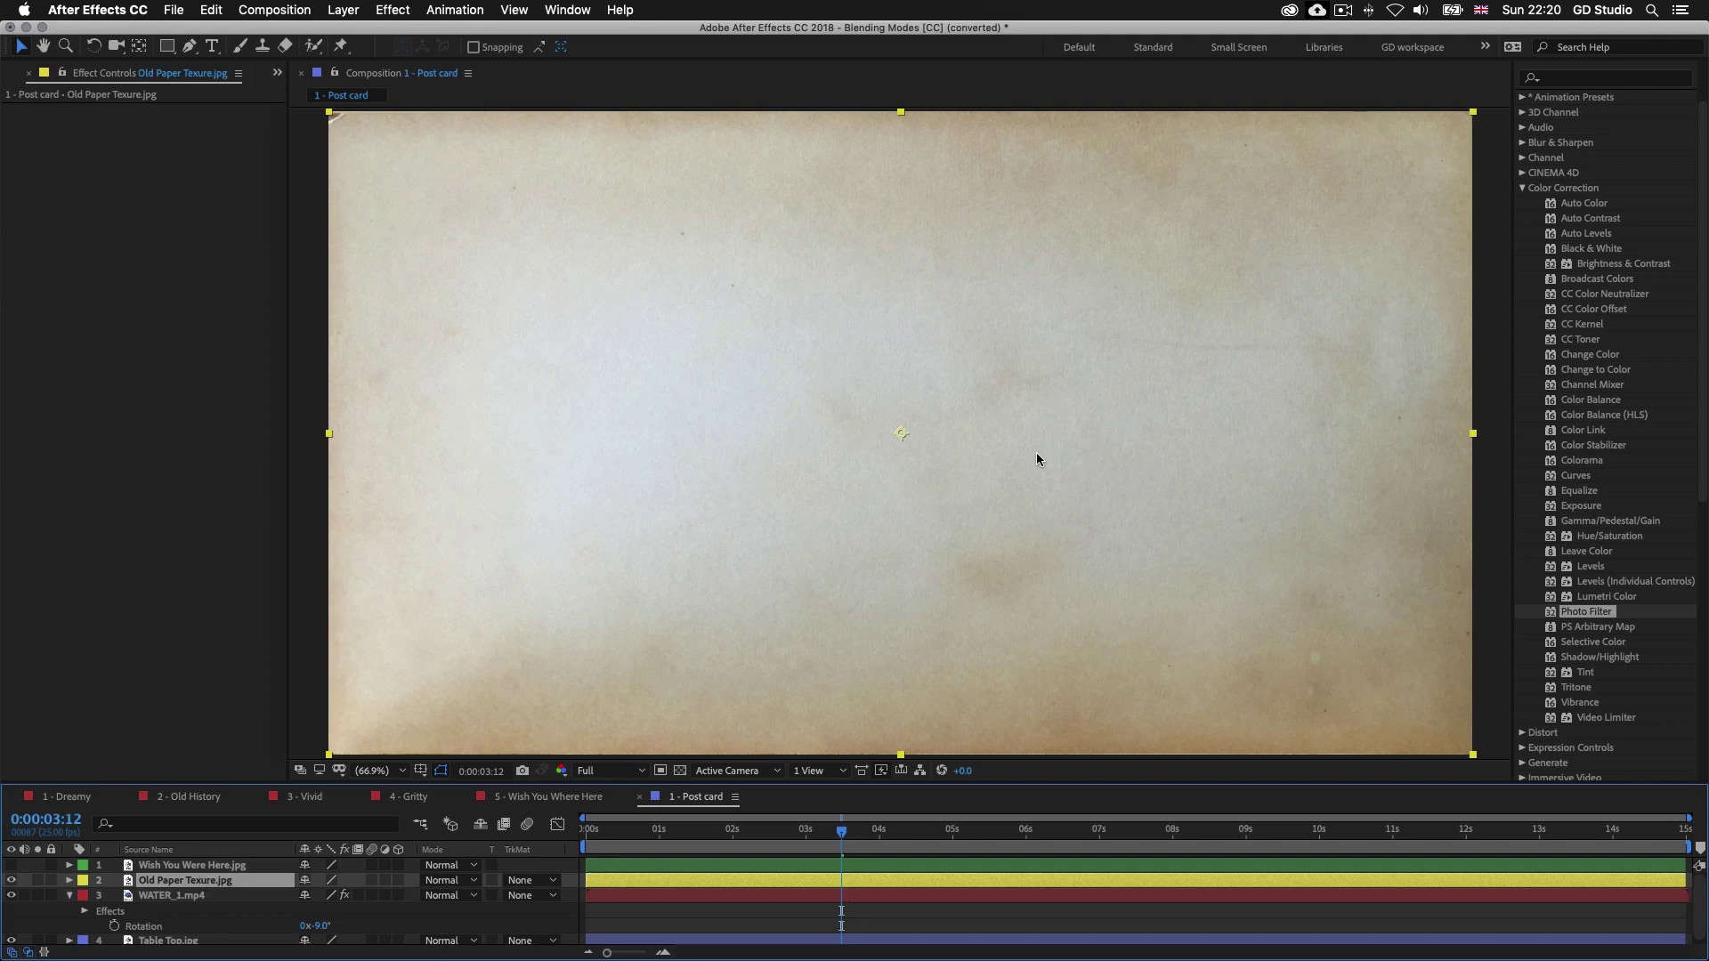
{"action": "key", "text": "s"}
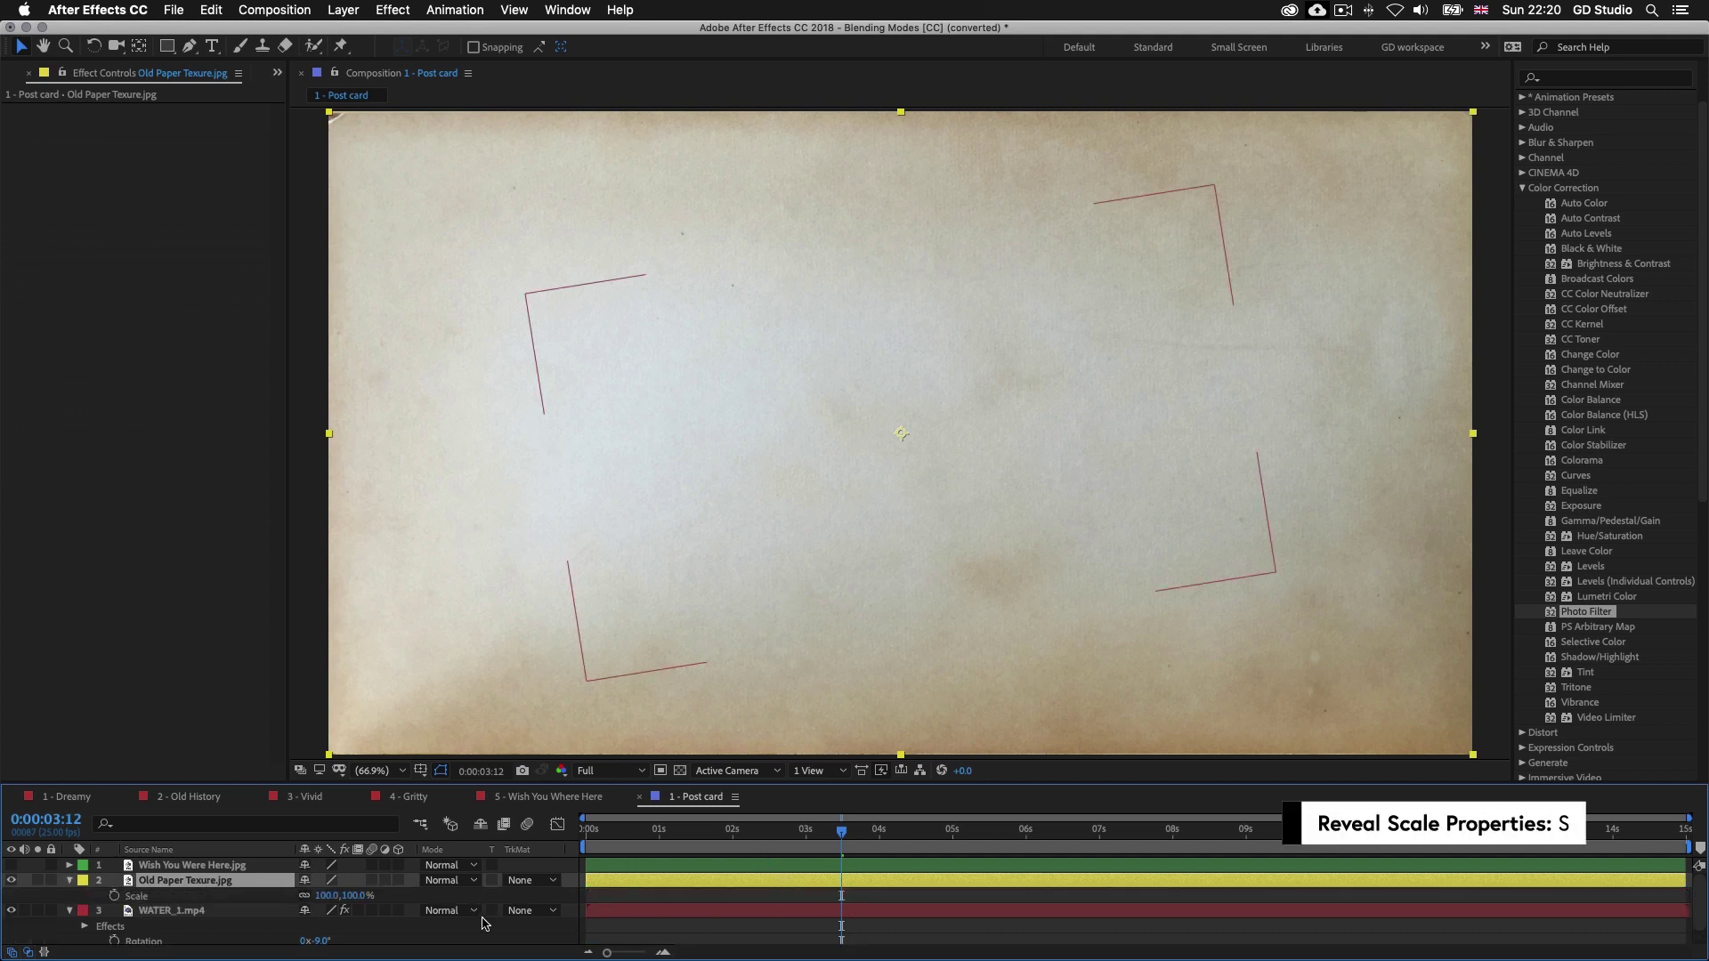
{"action": "left_click_drag", "start_coordinate": [352, 895], "coordinate": [315, 895]}
{"action": "key", "text": "r"}
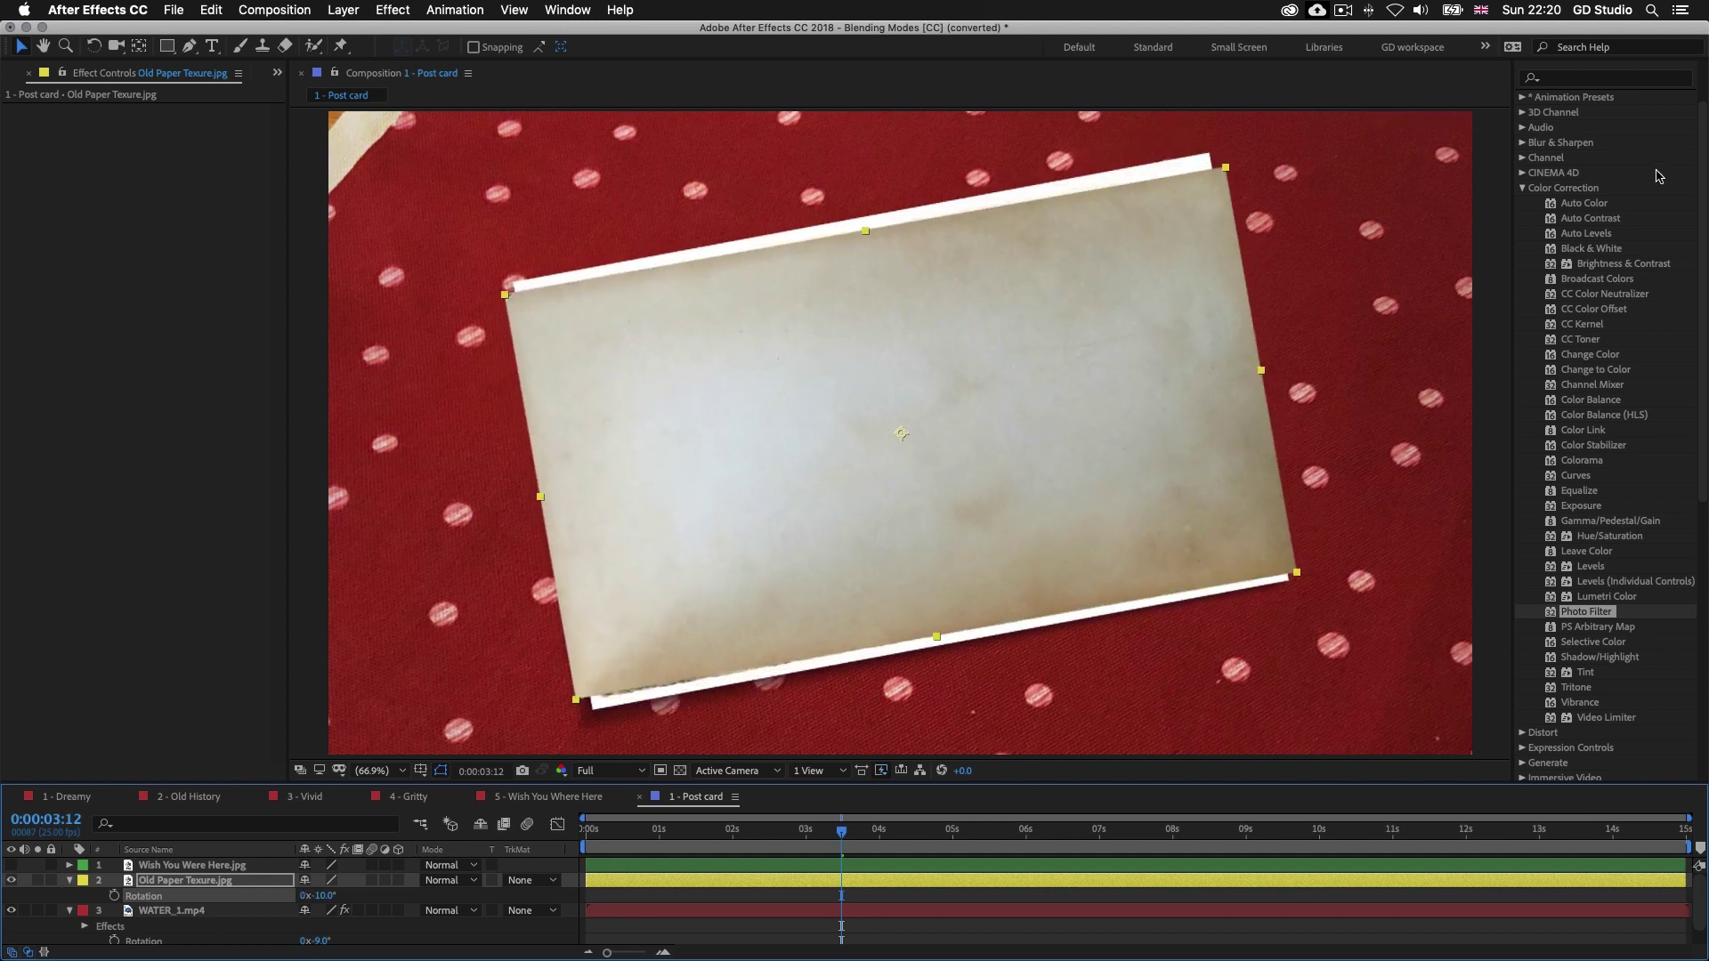
Find the Corner Pin effect by searching for "corn" and apply it to the Old Paper Texure.jpg layer
{"action": "left_click", "coordinate": [1564, 80]}
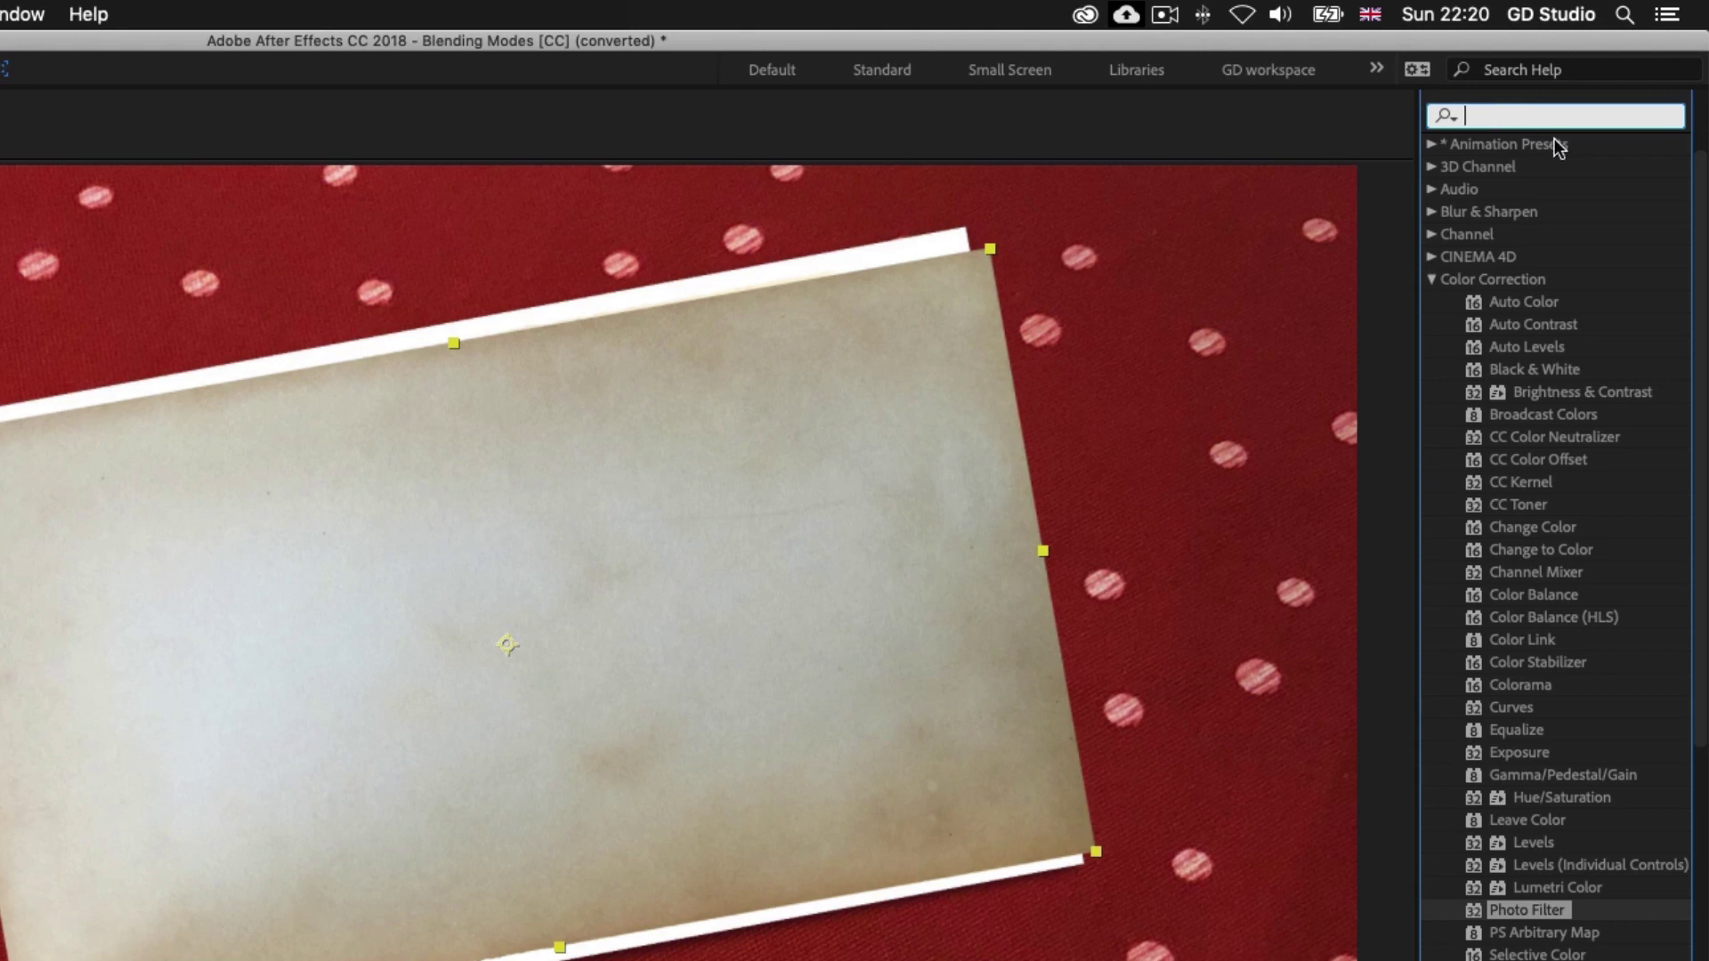
{"action": "type", "text": "corn"}
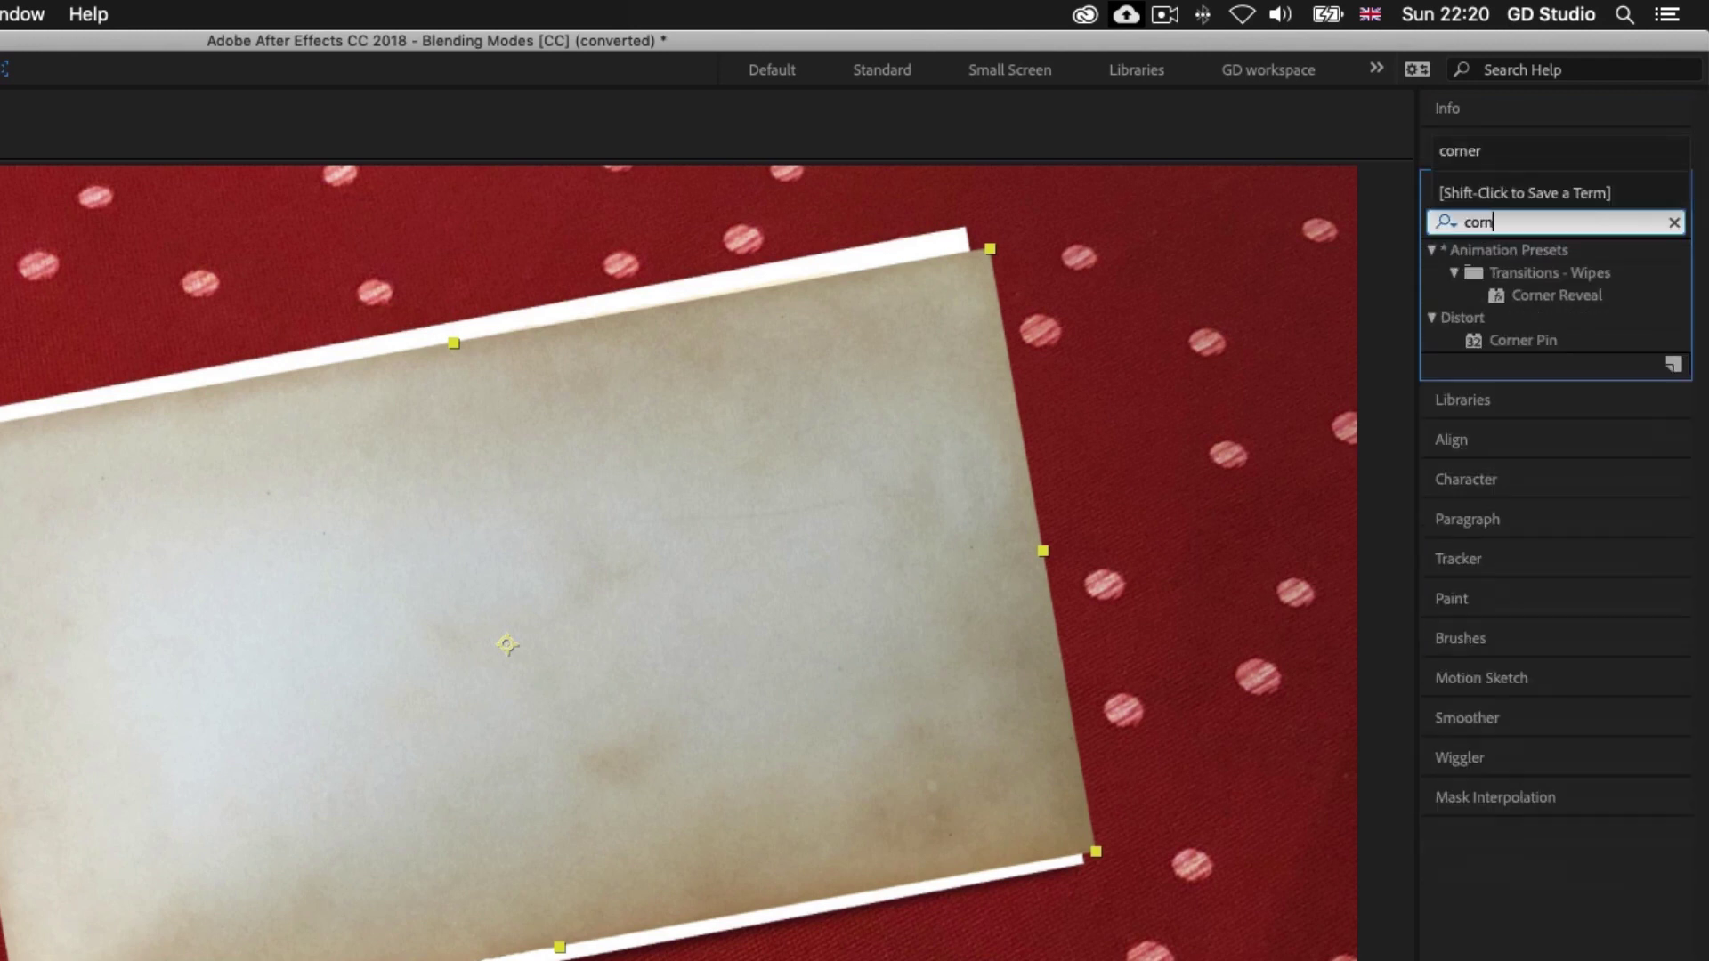
{"action": "left_click_drag", "start_coordinate": [1504, 340], "coordinate": [740, 654]}
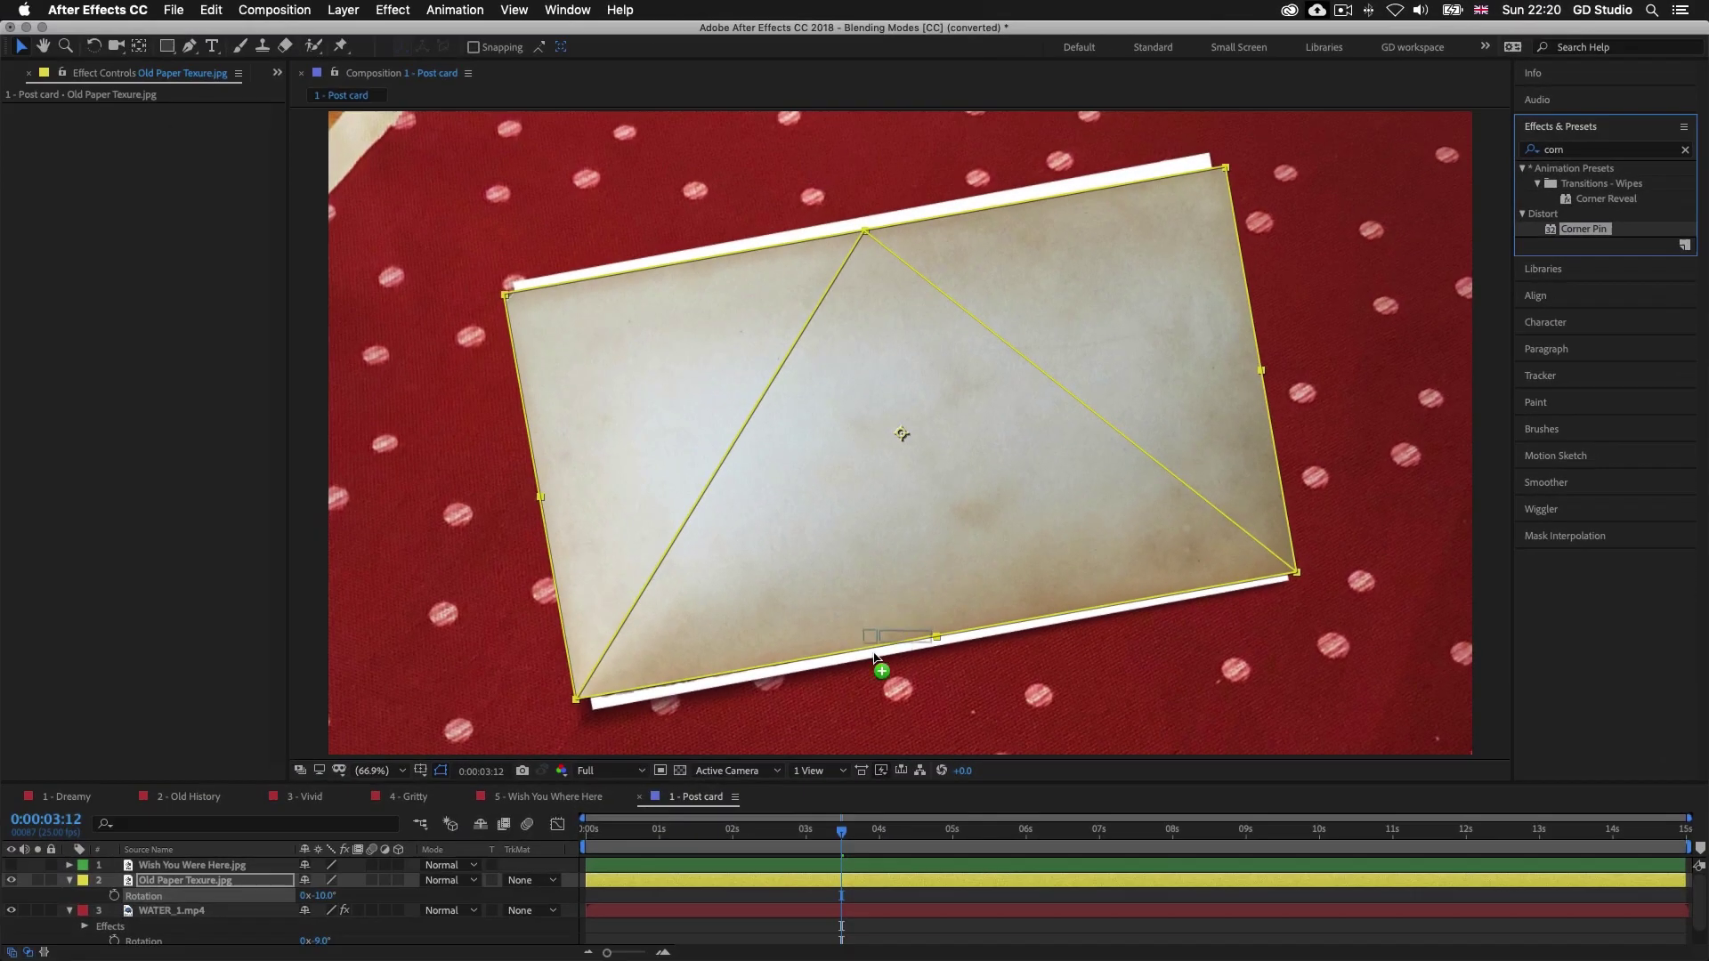
{"action": "left_click_drag", "start_coordinate": [877, 658], "coordinate": [822, 883]}
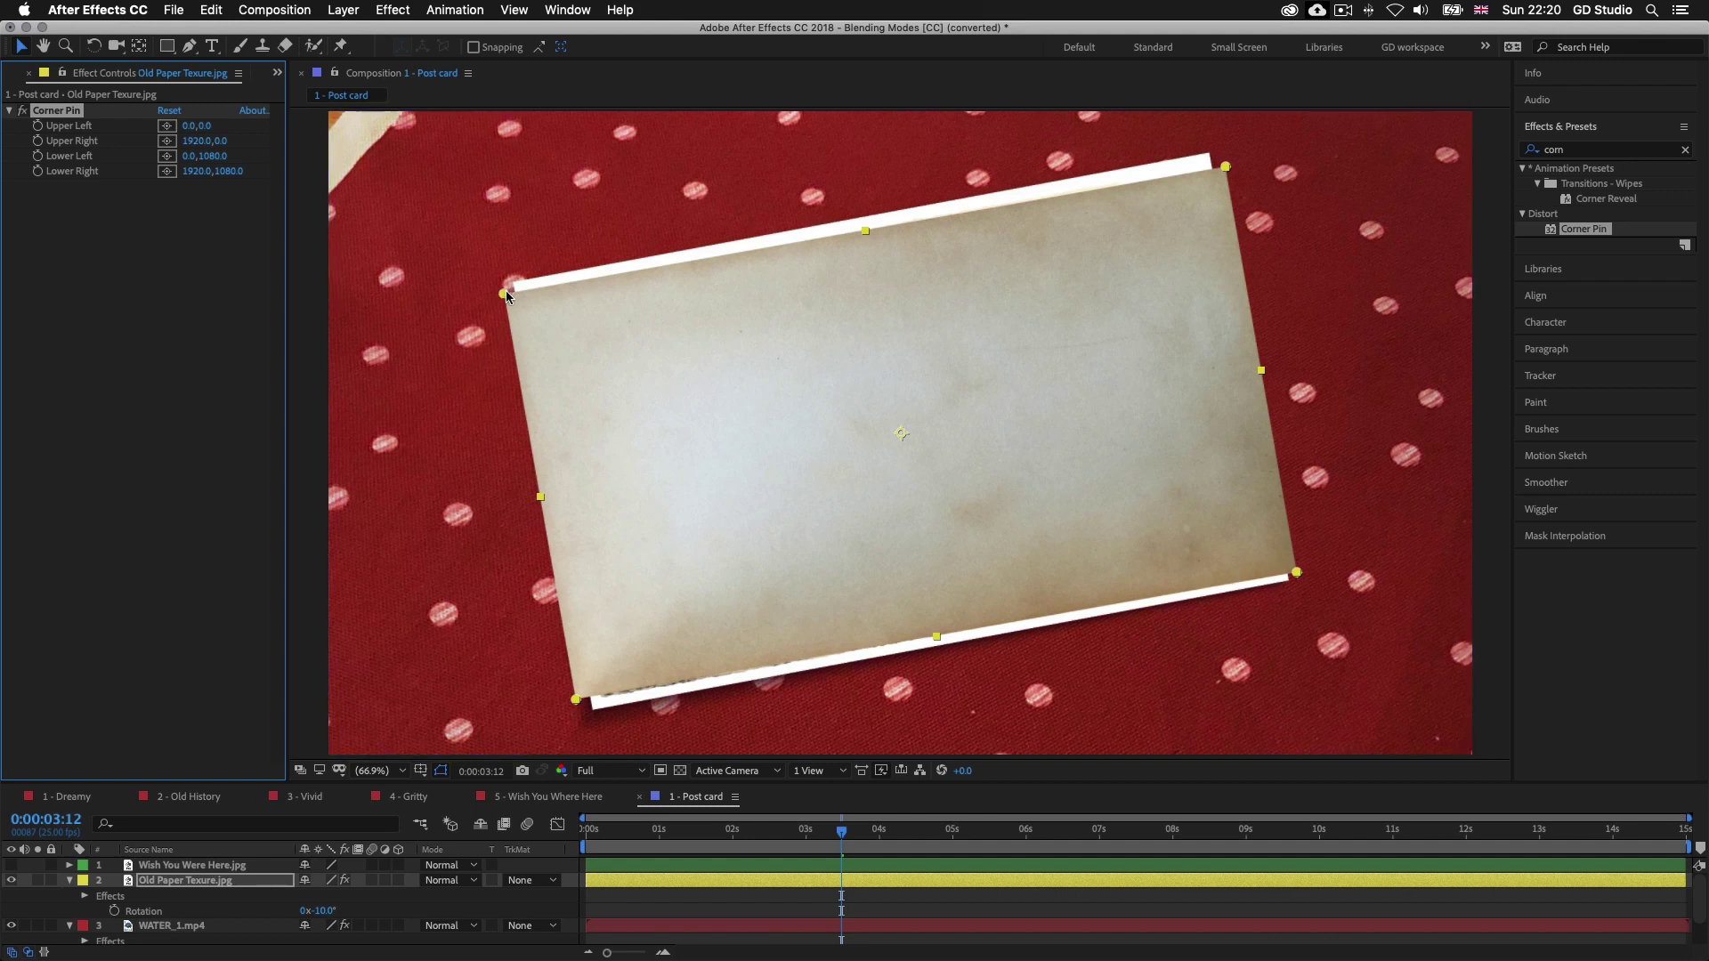
Pin the paper texture's upper corners to the card, with upper left at about 28.0, -28.4 and upper right at about 1882.2, -46.3
{"action": "scroll", "coordinate": [526, 267], "scroll_direction": "up", "scroll_amount": 3}
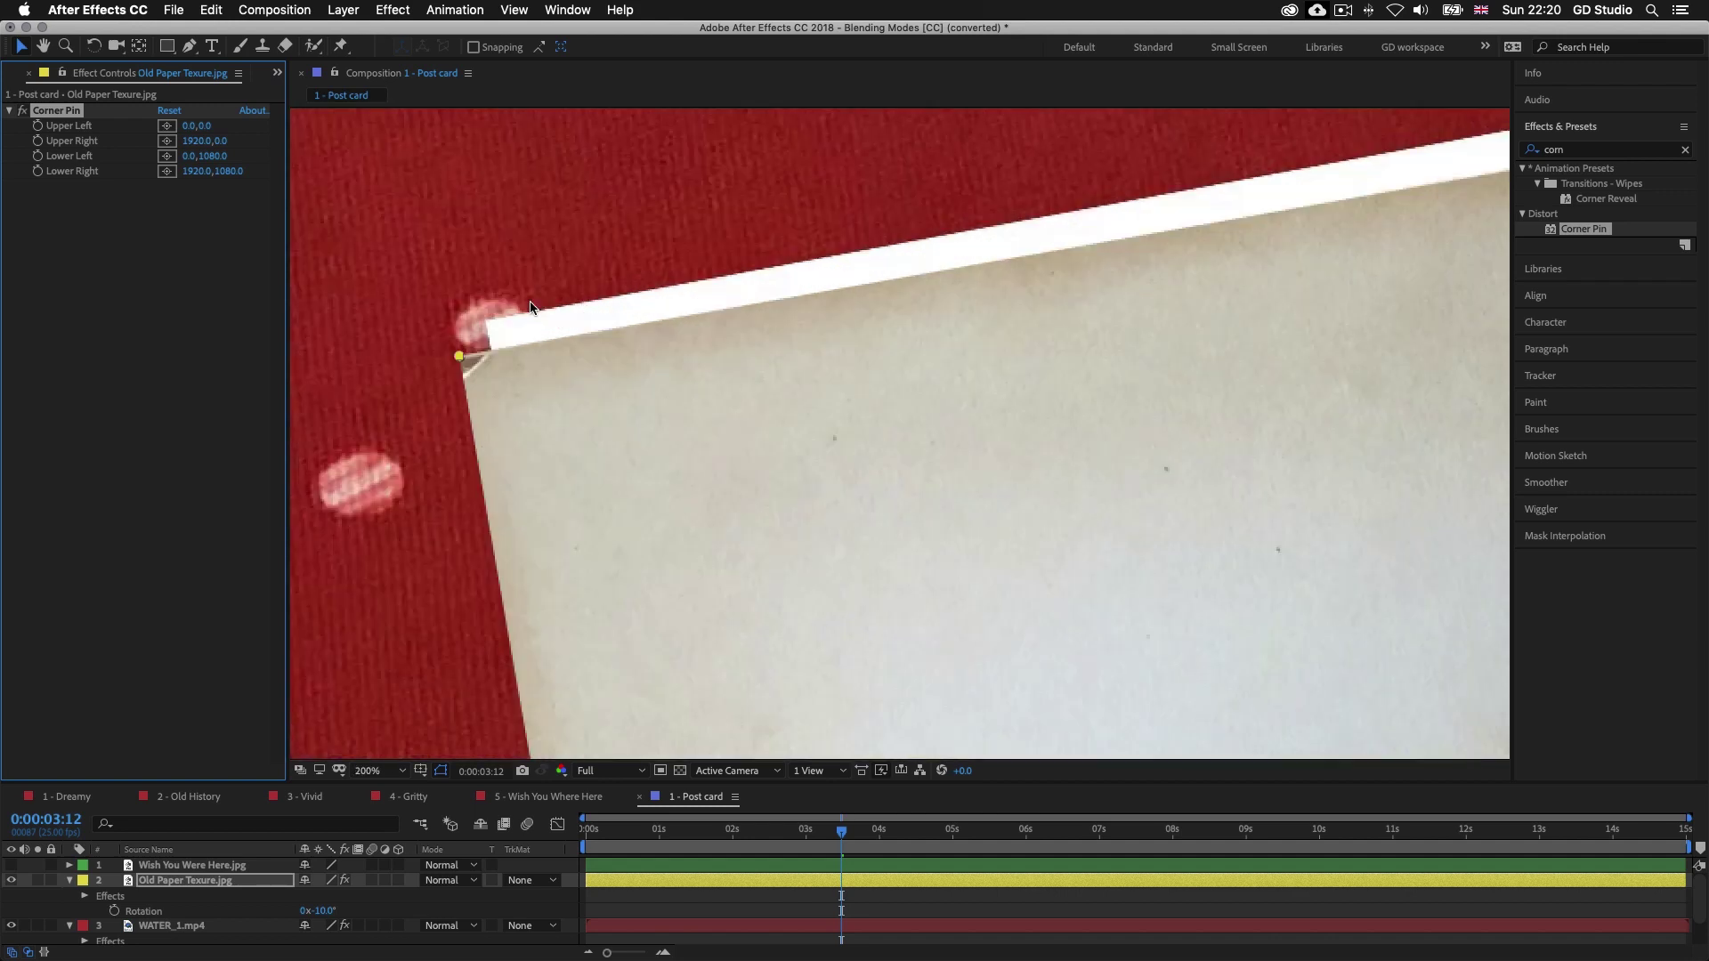
{"action": "left_click_drag", "start_coordinate": [459, 358], "coordinate": [485, 316]}
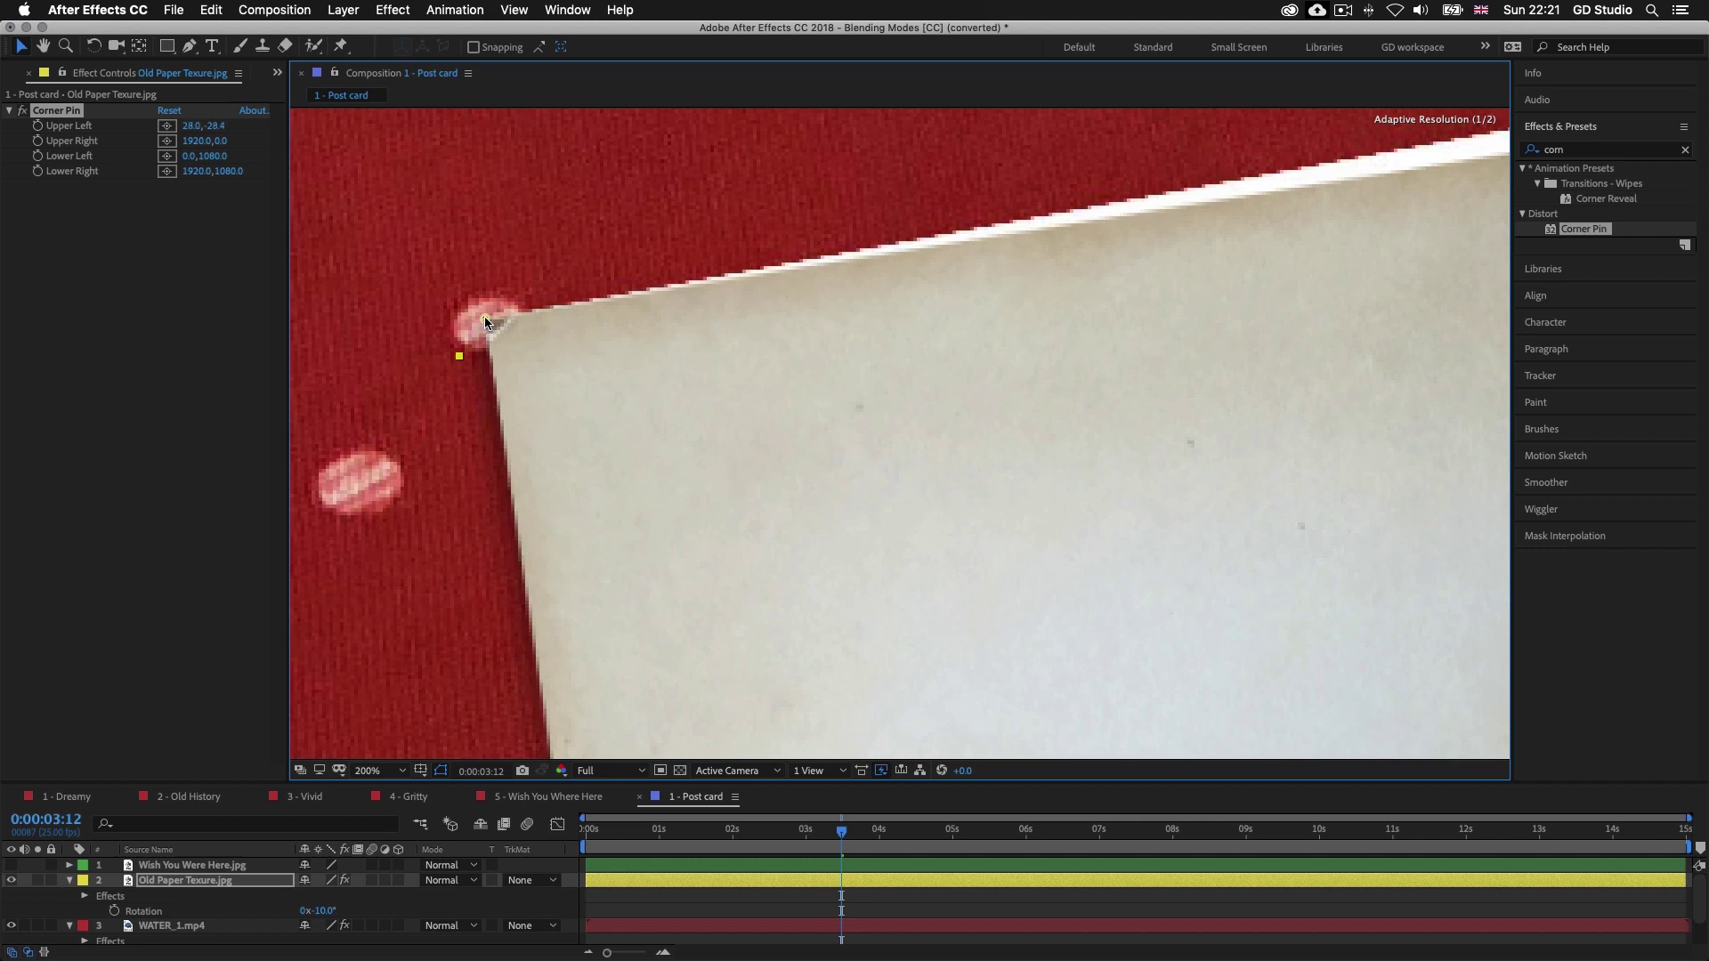
{"action": "key", "text": "comma"}
{"action": "left_click_drag", "start_coordinate": [1177, 292], "coordinate": [509, 366]}
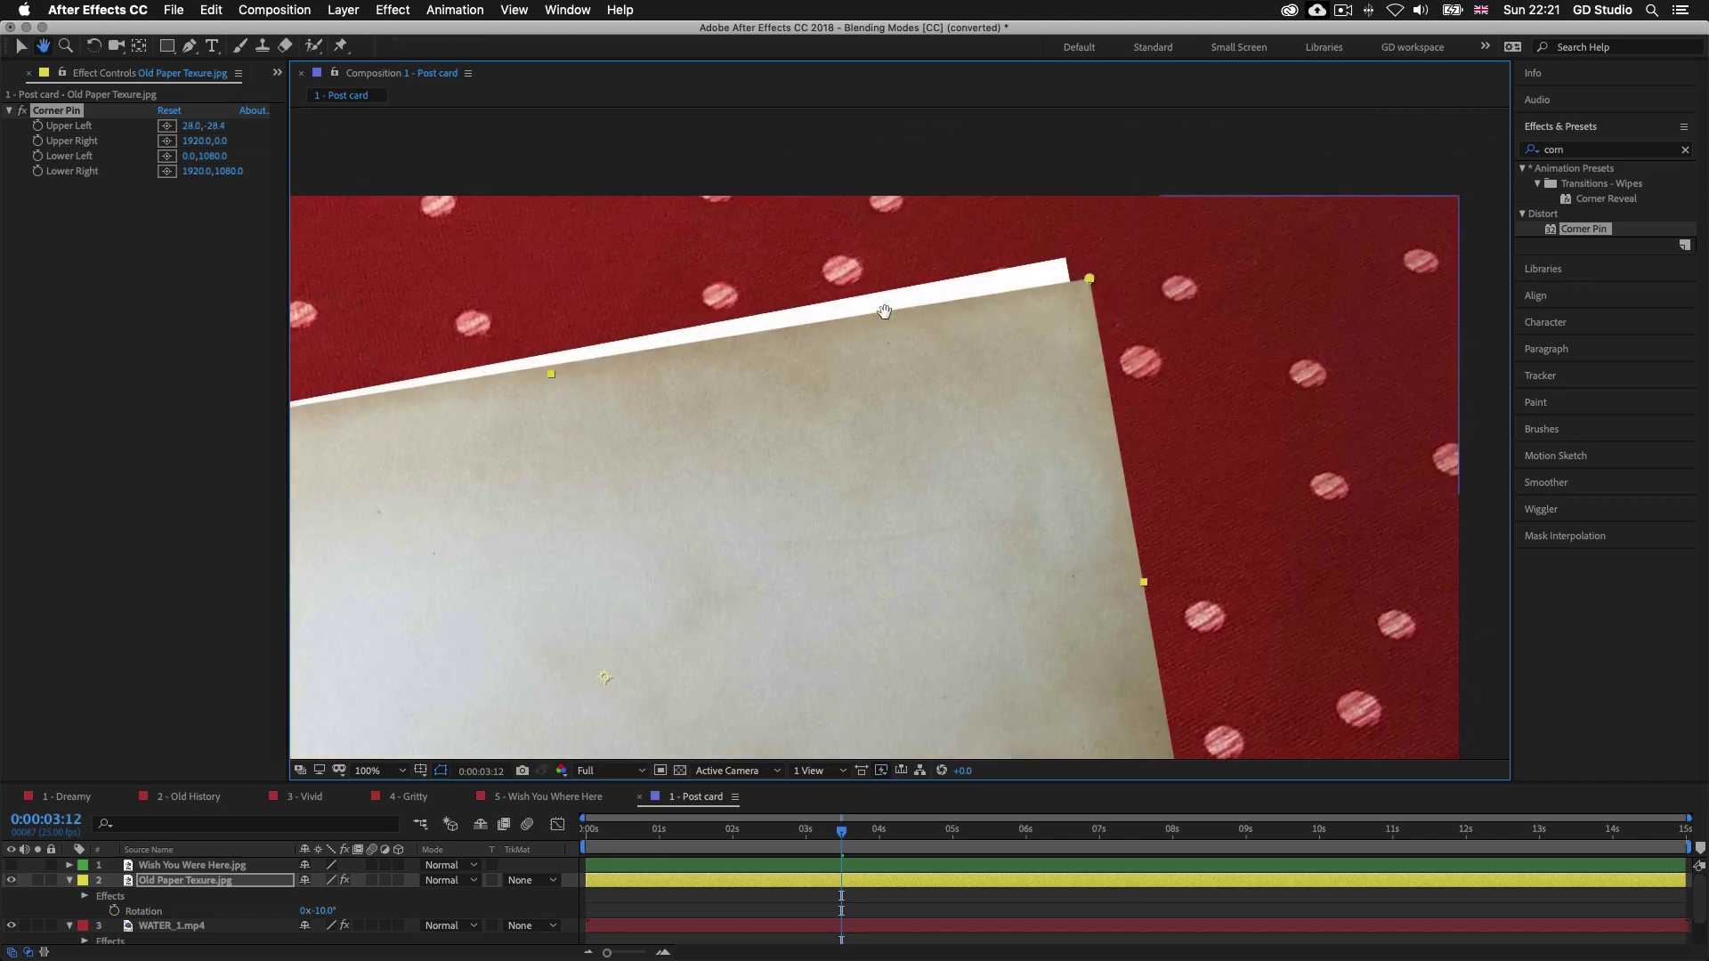
{"action": "left_click_drag", "start_coordinate": [1089, 282], "coordinate": [1065, 258]}
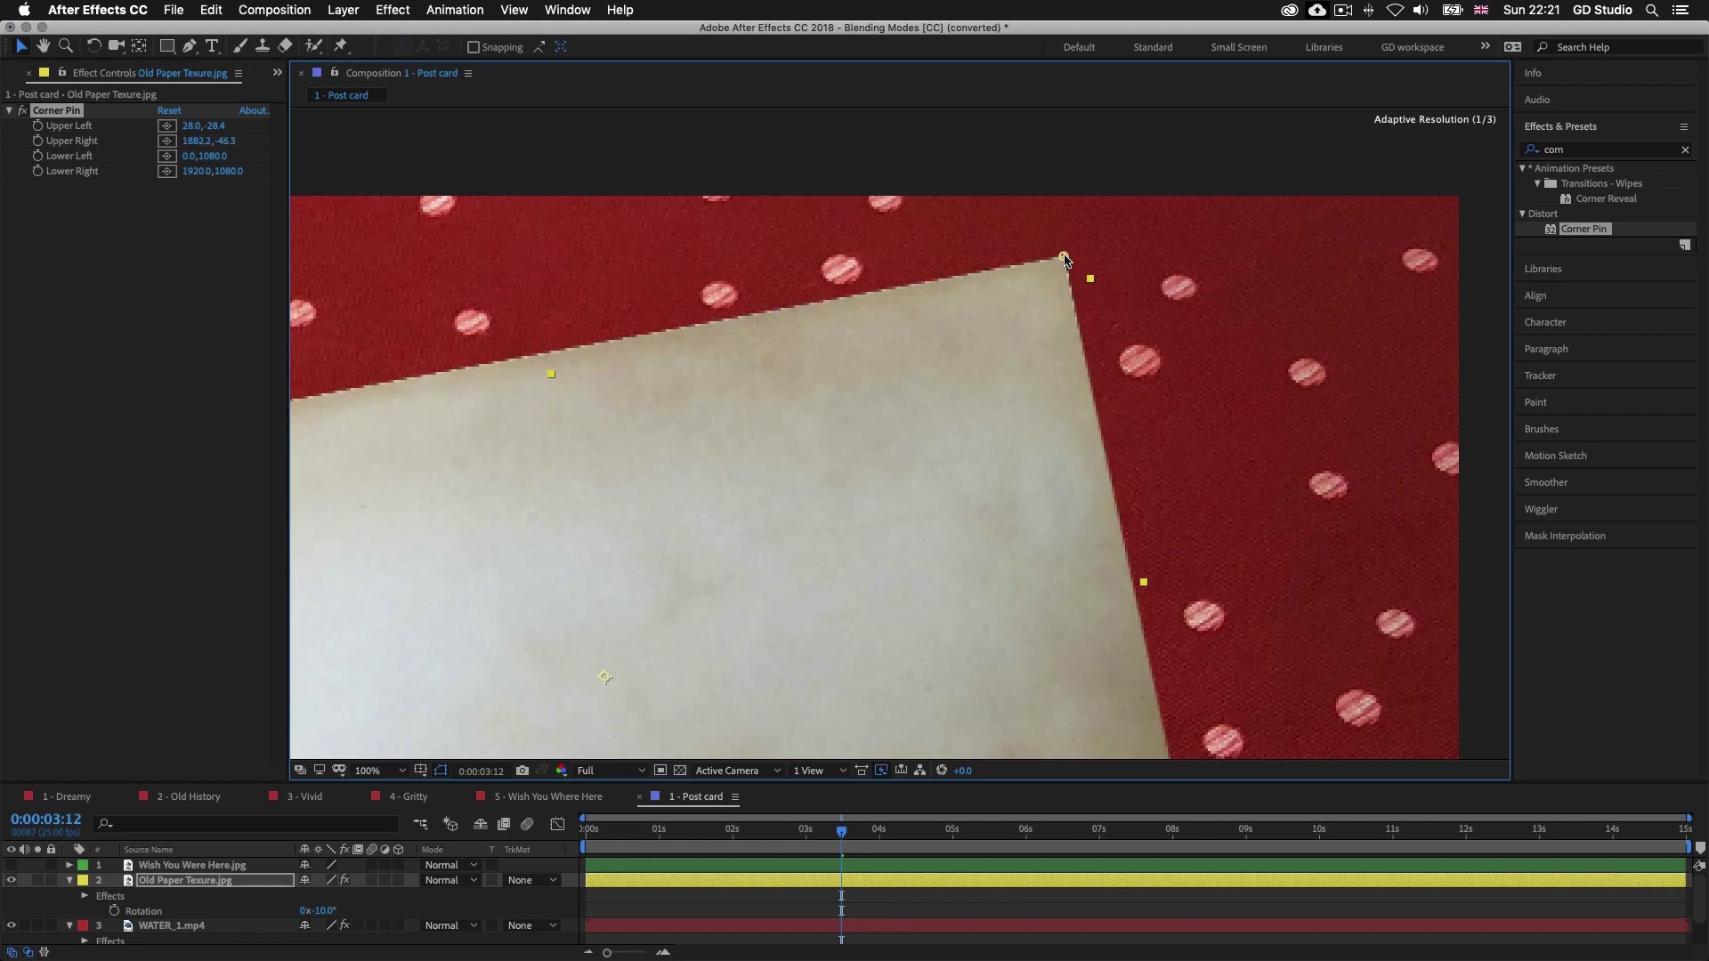
Pin the paper texture's lower corners to the card, with lower right at about 1897.7, 1098.3 and lower left at about 36.7, 1115.0
{"action": "scroll", "coordinate": [1085, 480], "scroll_direction": "down", "scroll_amount": 10}
{"action": "left_click_drag", "start_coordinate": [1103, 452], "coordinate": [1095, 465]}
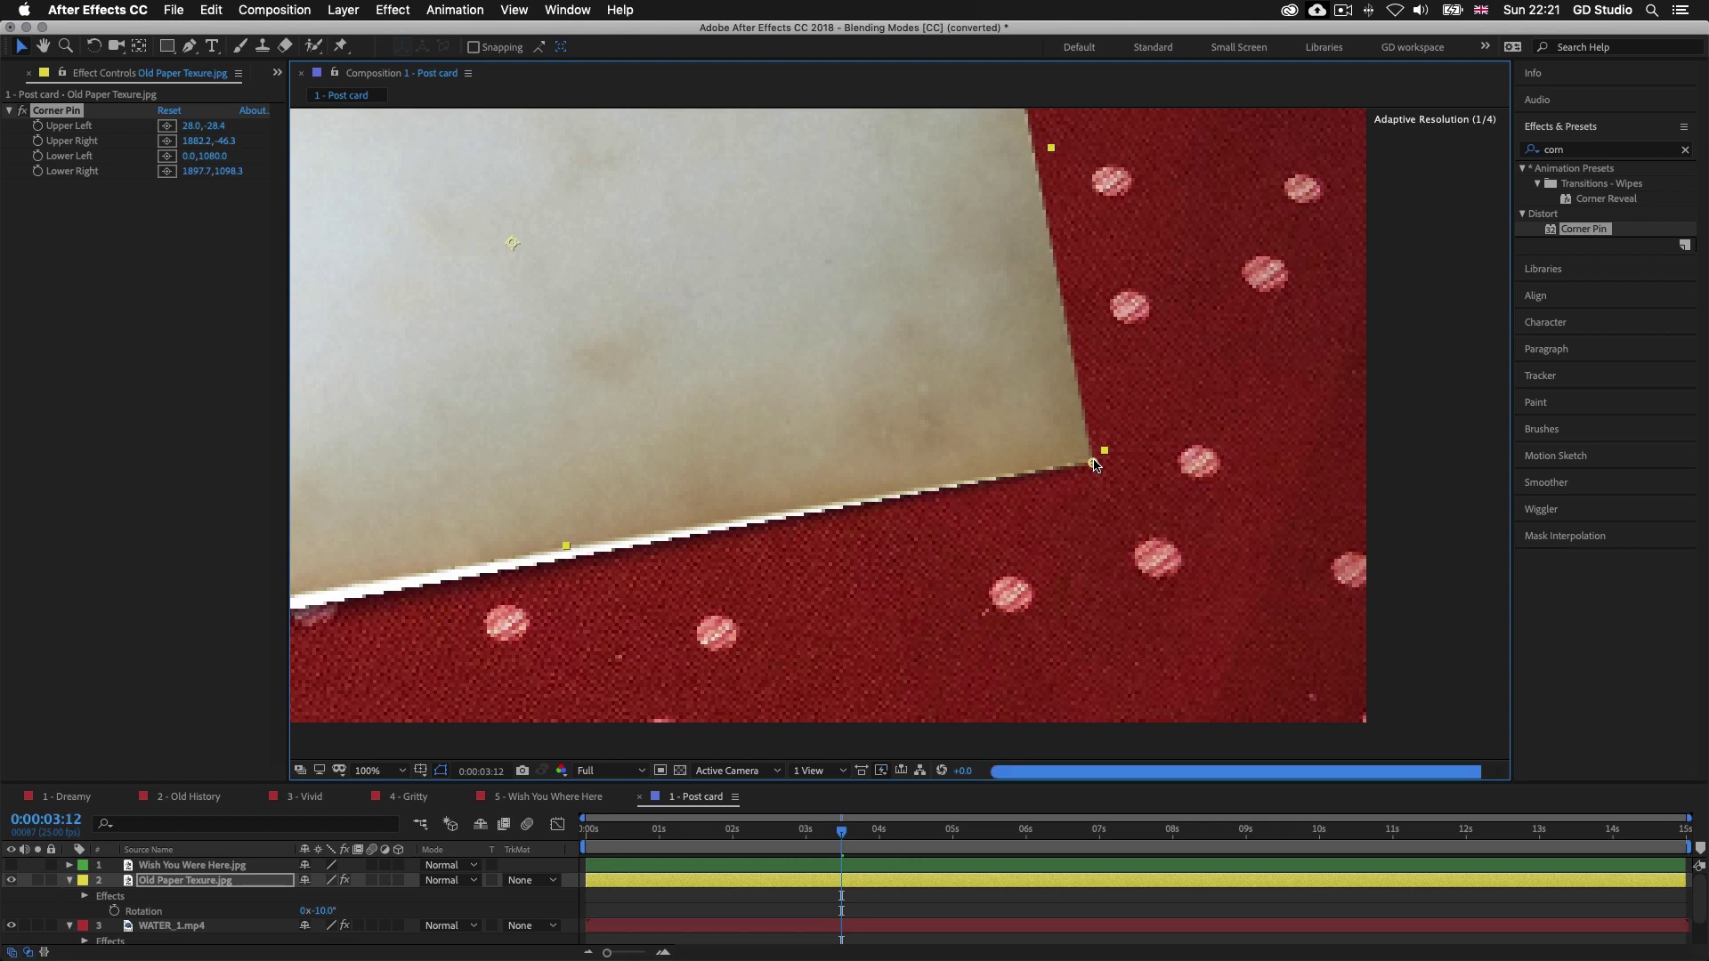
{"action": "key", "text": "h"}
{"action": "scroll", "coordinate": [623, 569], "scroll_direction": "left", "scroll_amount": 10}
{"action": "key", "text": "v"}
{"action": "left_click_drag", "start_coordinate": [592, 574], "coordinate": [616, 595]}
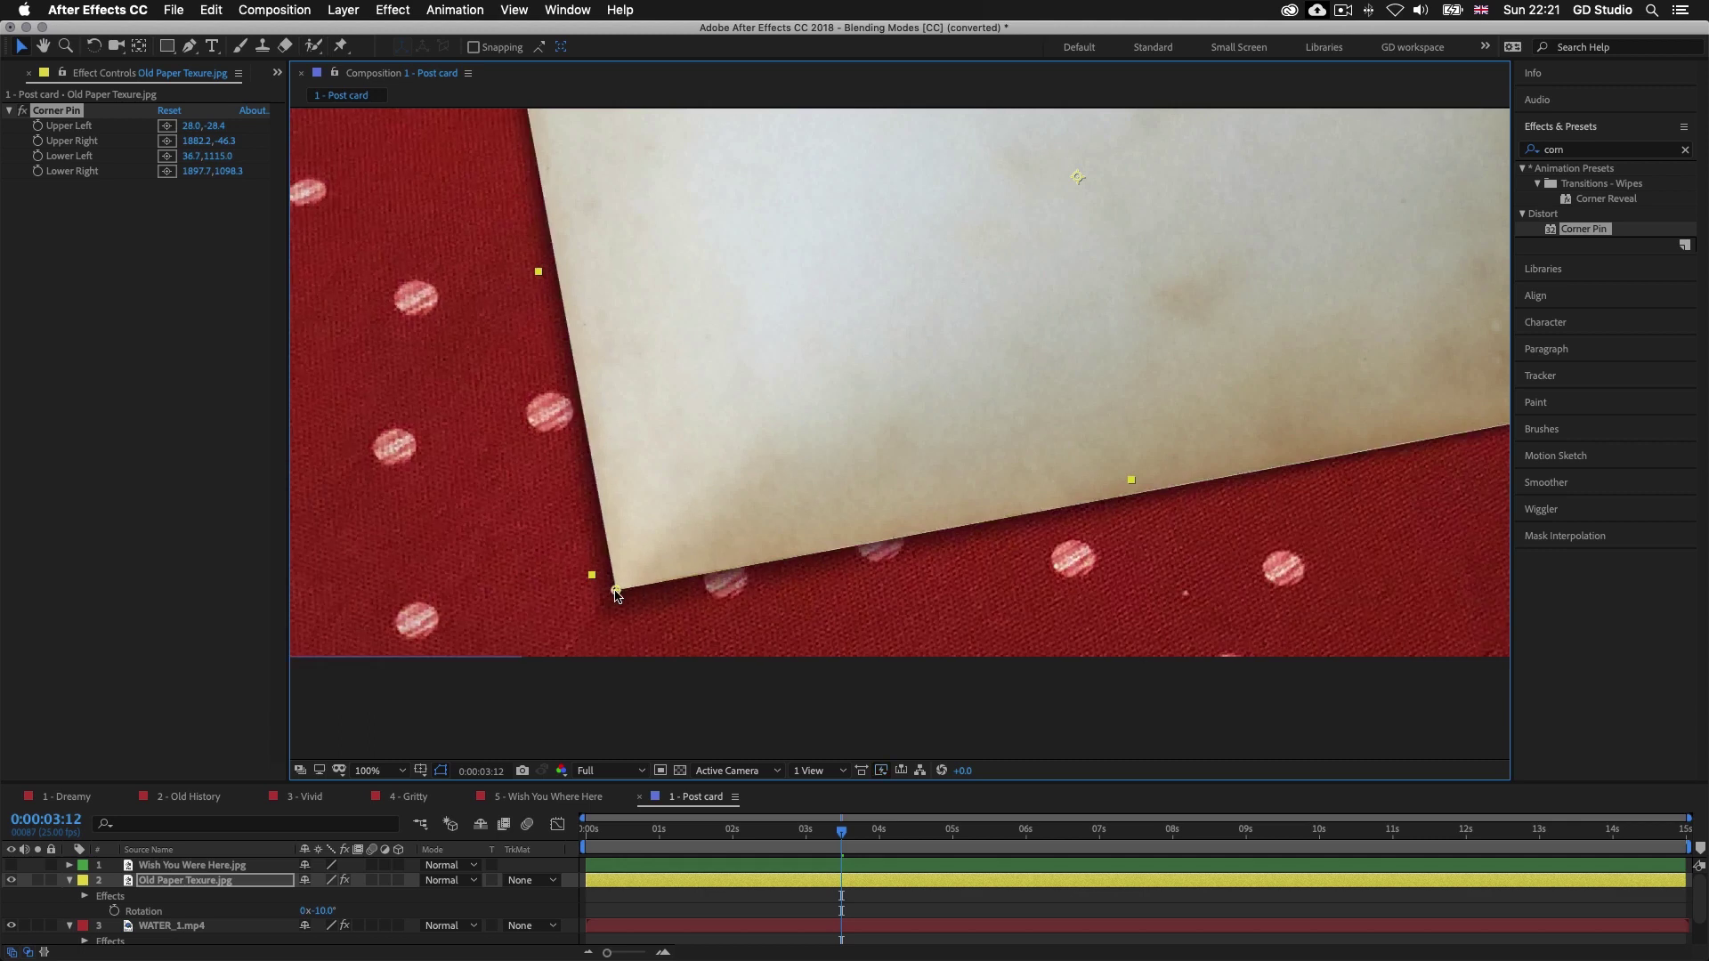
{"action": "left_click", "coordinate": [402, 770]}
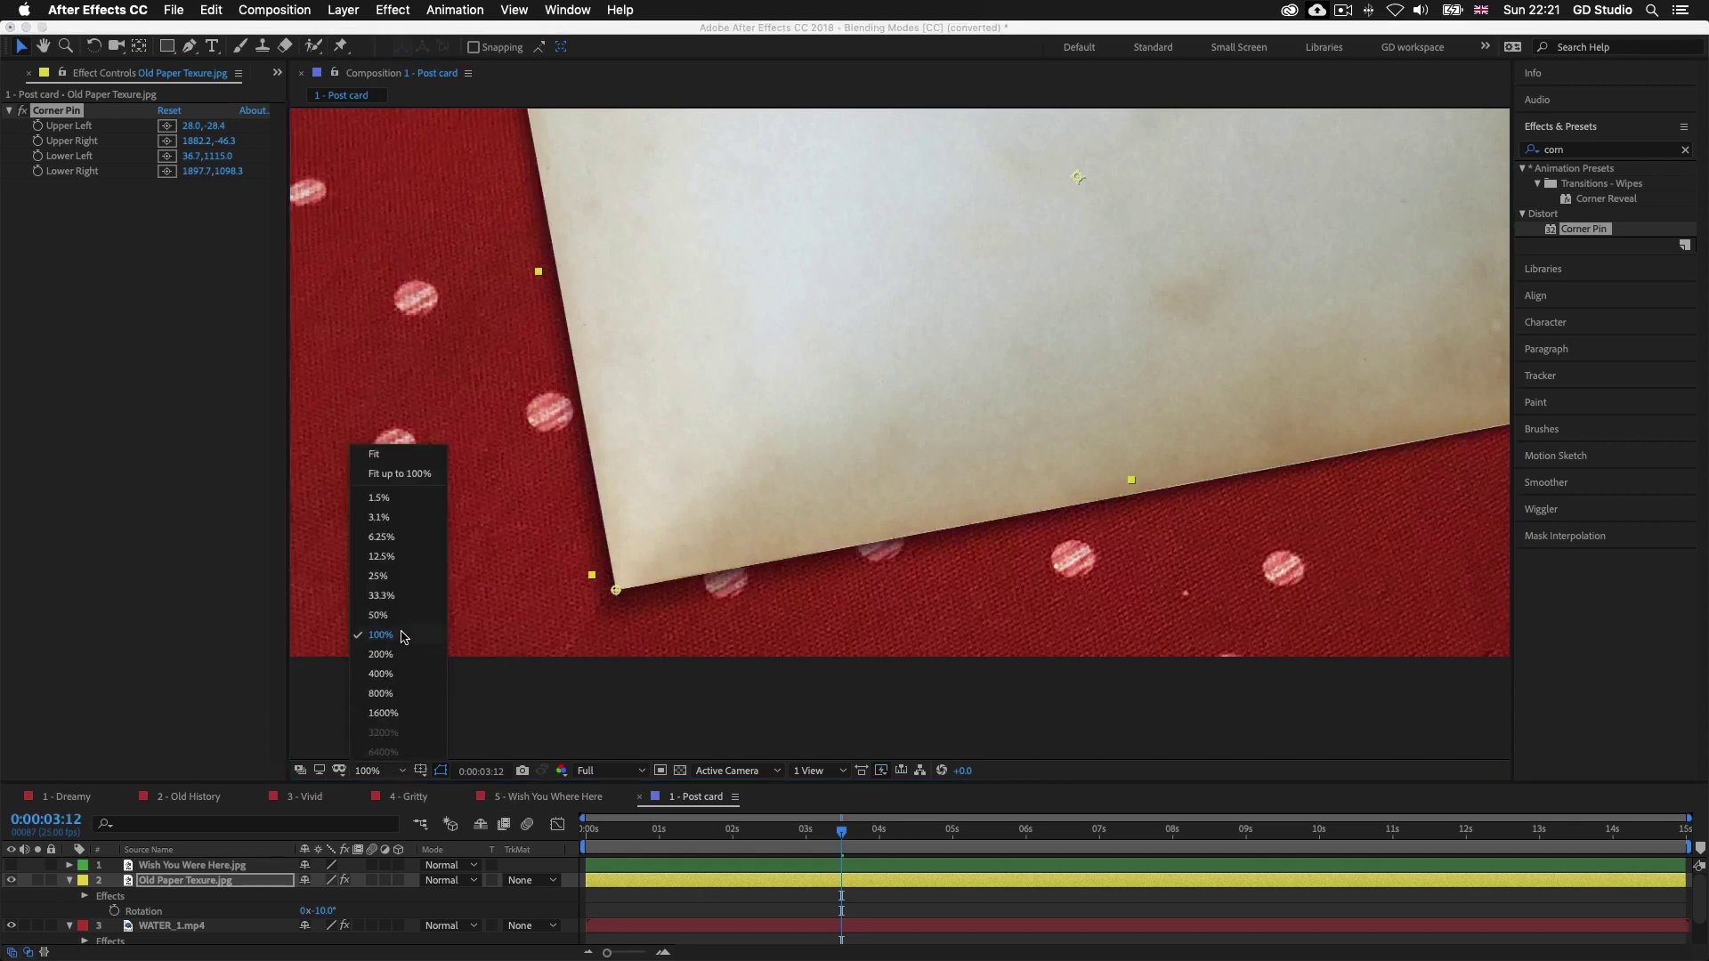
{"action": "left_click", "coordinate": [375, 455]}
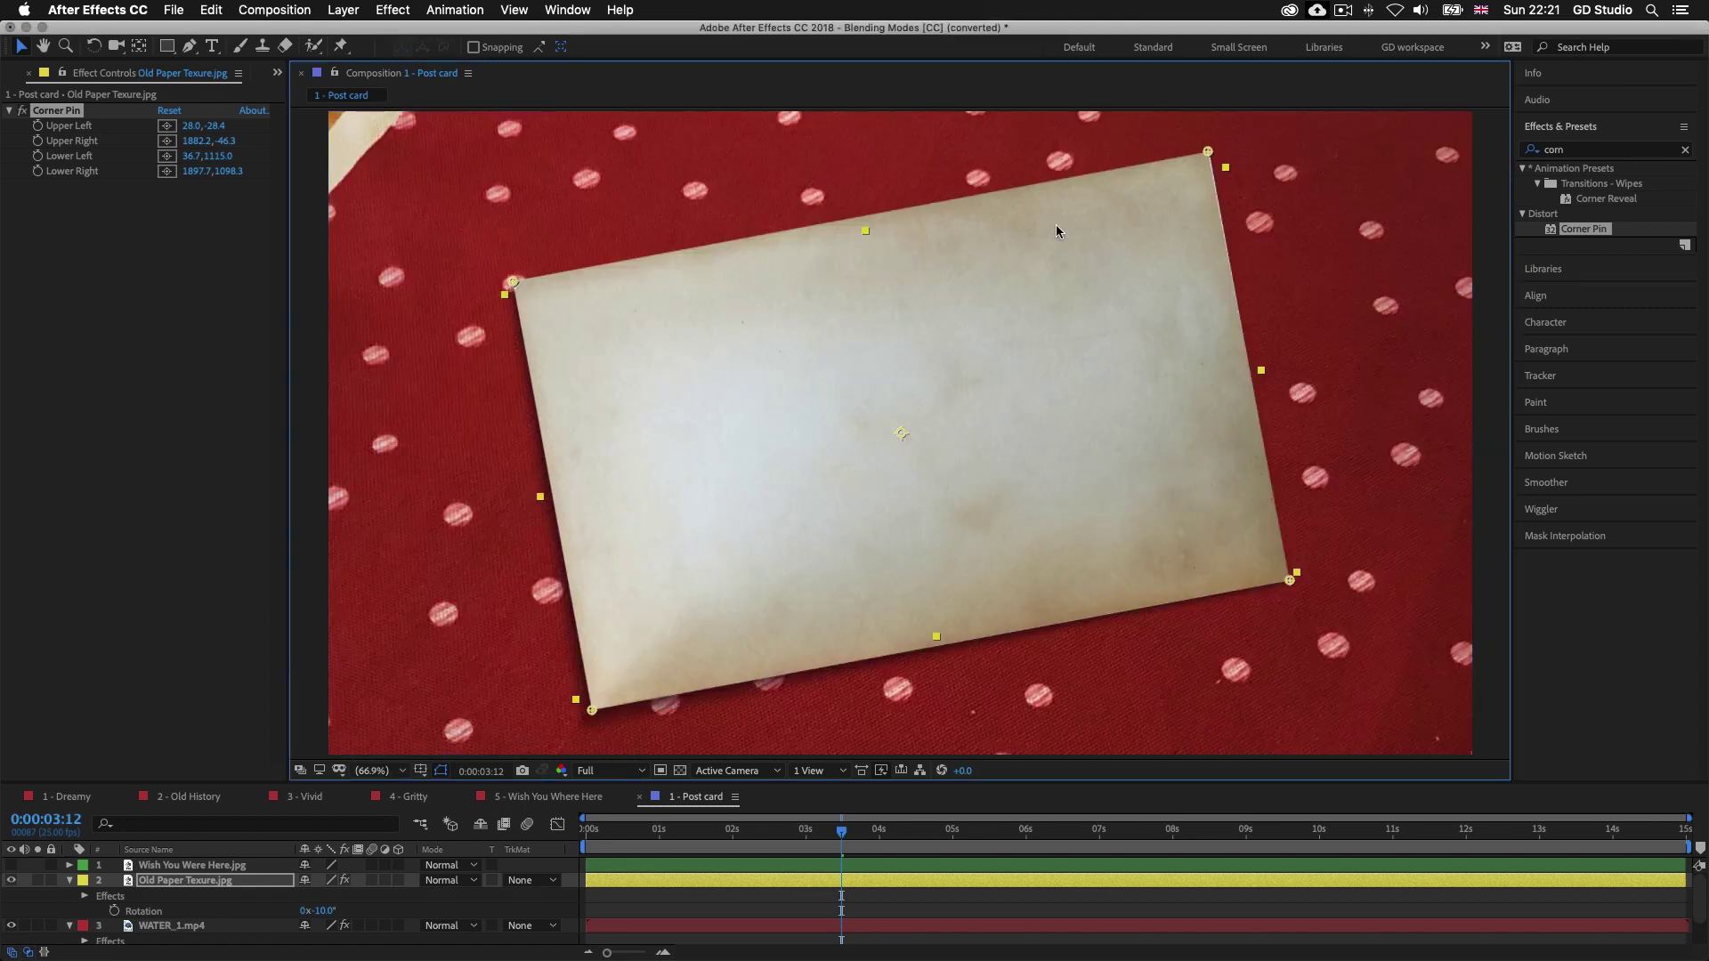
Set the blending mode of the Old Paper Texure.jpg layer to Multiply
{"action": "left_click", "coordinate": [641, 884]}
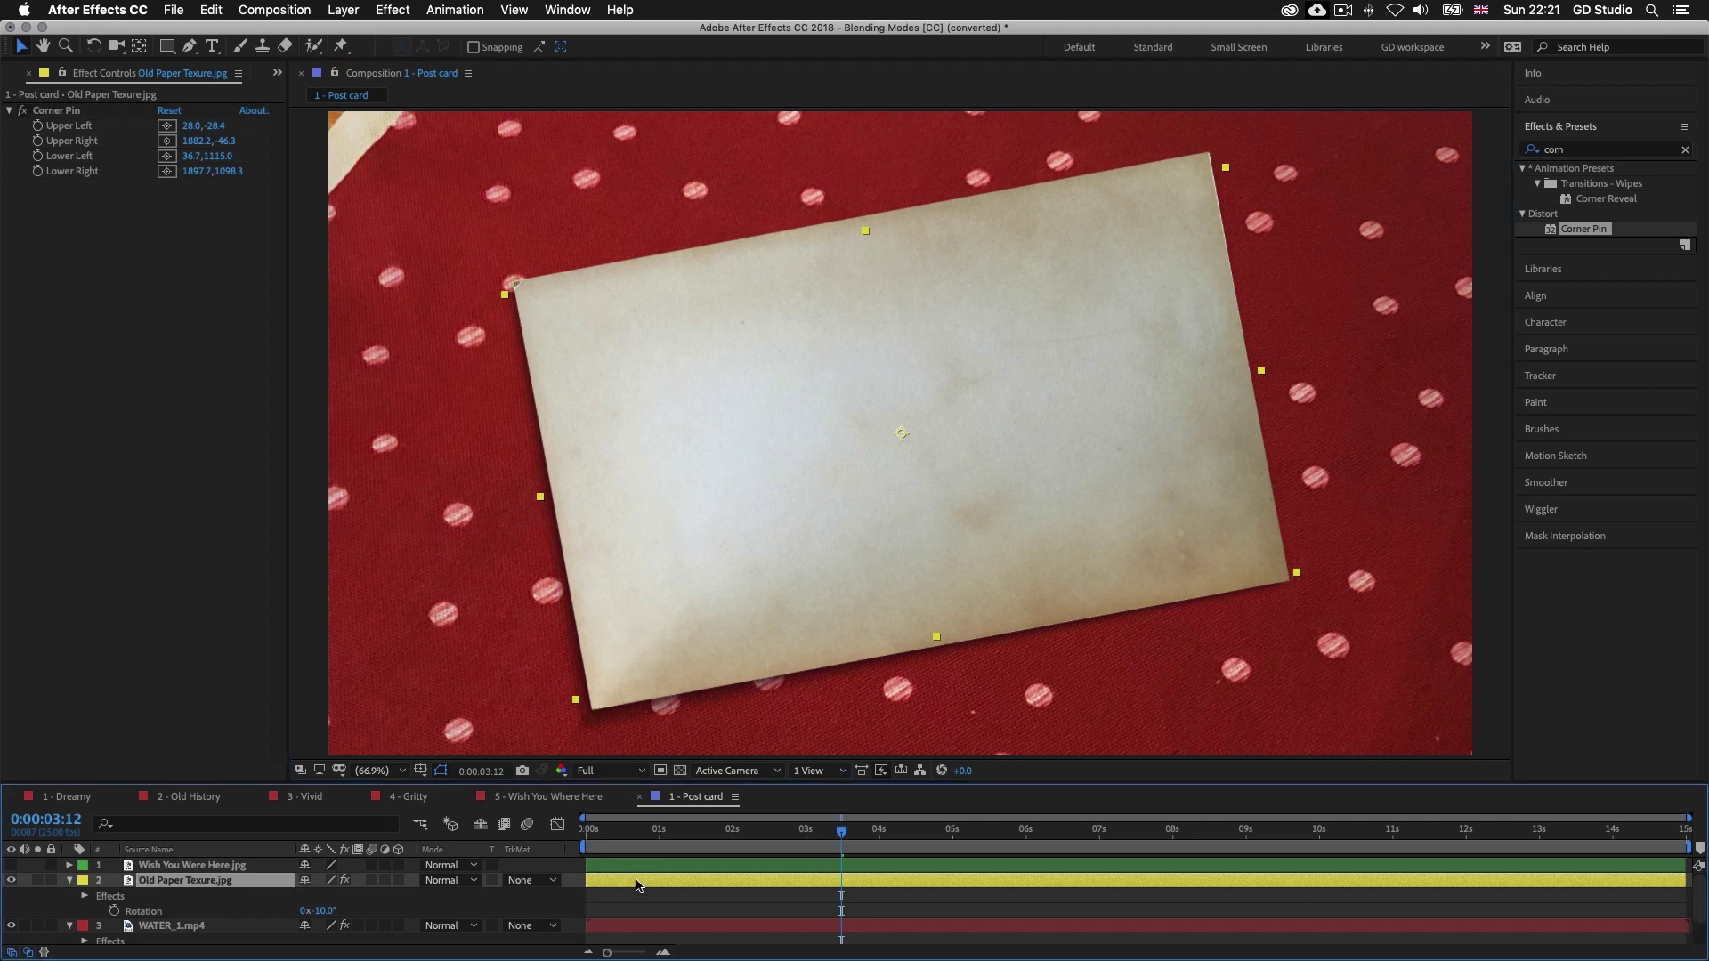
{"action": "left_click", "coordinate": [476, 881]}
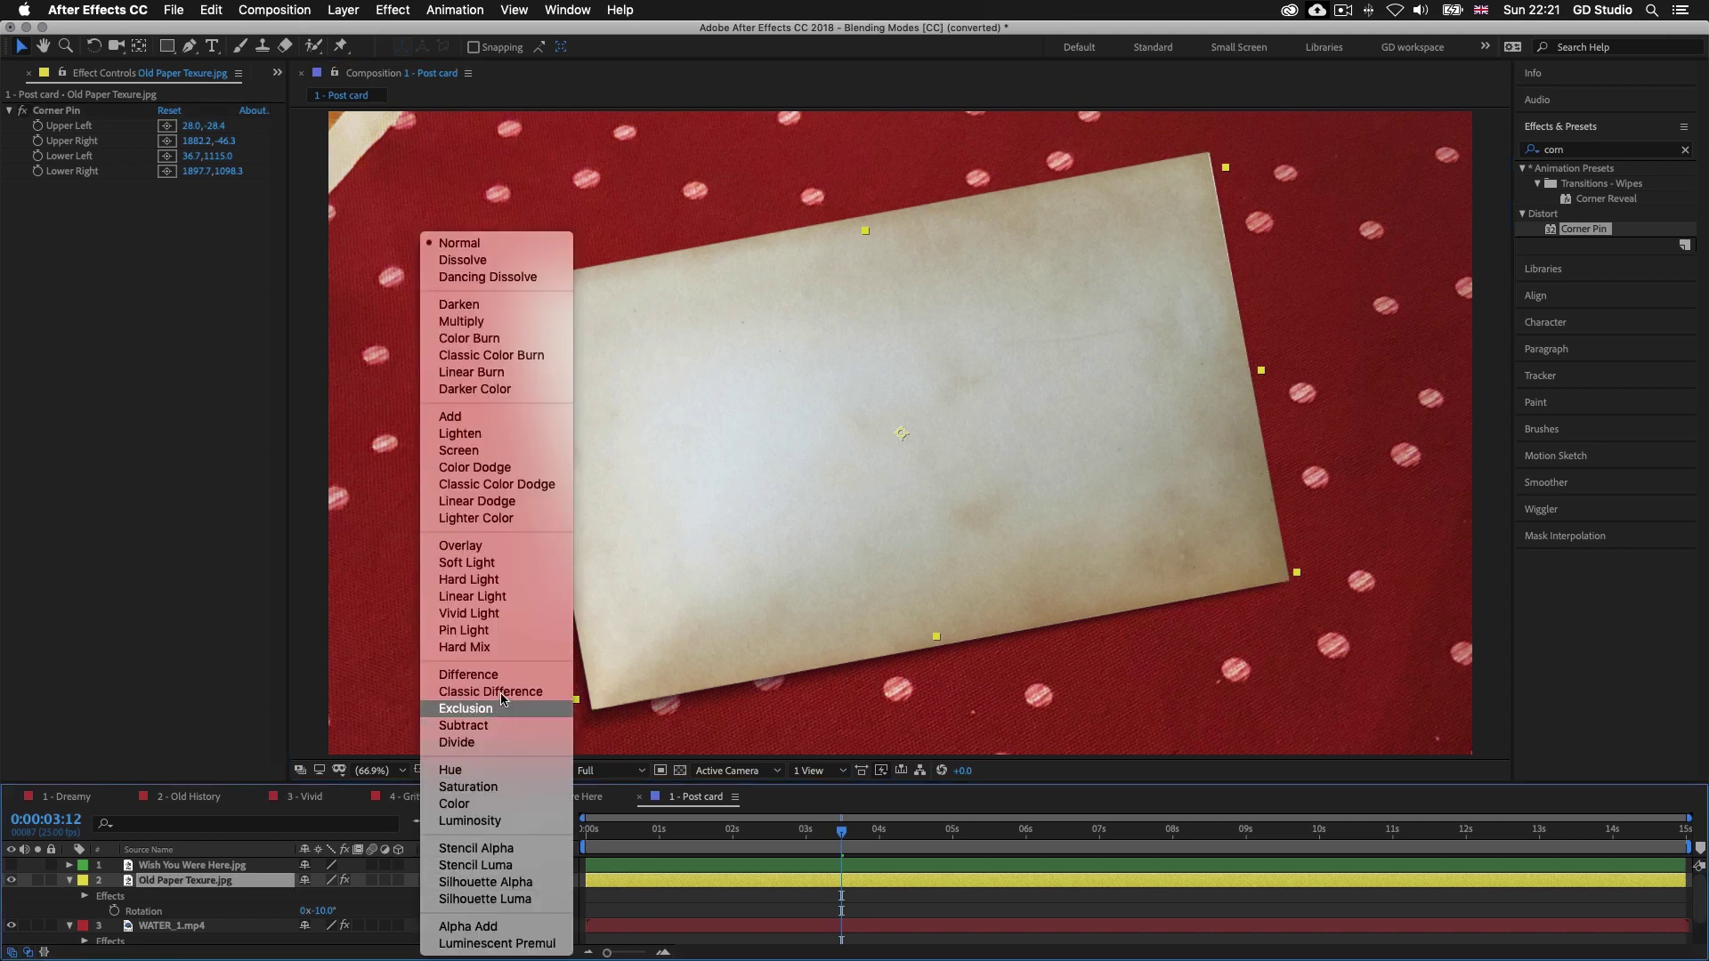
{"action": "left_click", "coordinate": [474, 322]}
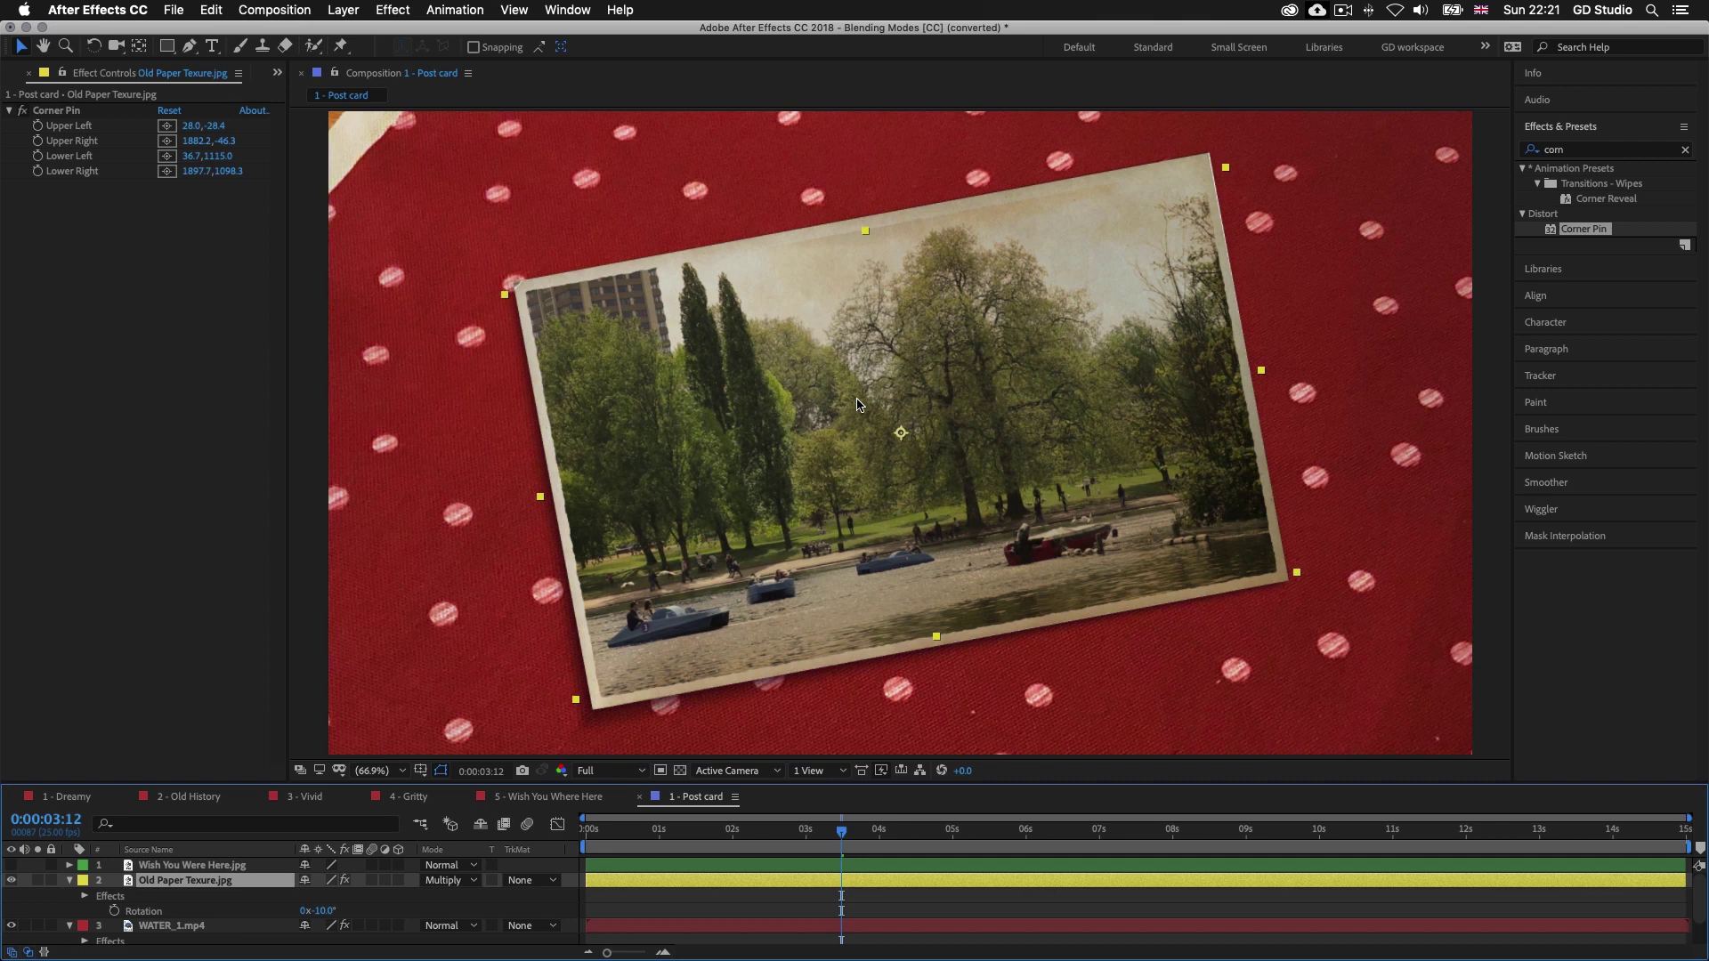
Try the Overlay blending mode on the Old Paper Texure.jpg layer for comparison, and restore Multiply
{"action": "left_click", "coordinate": [464, 881]}
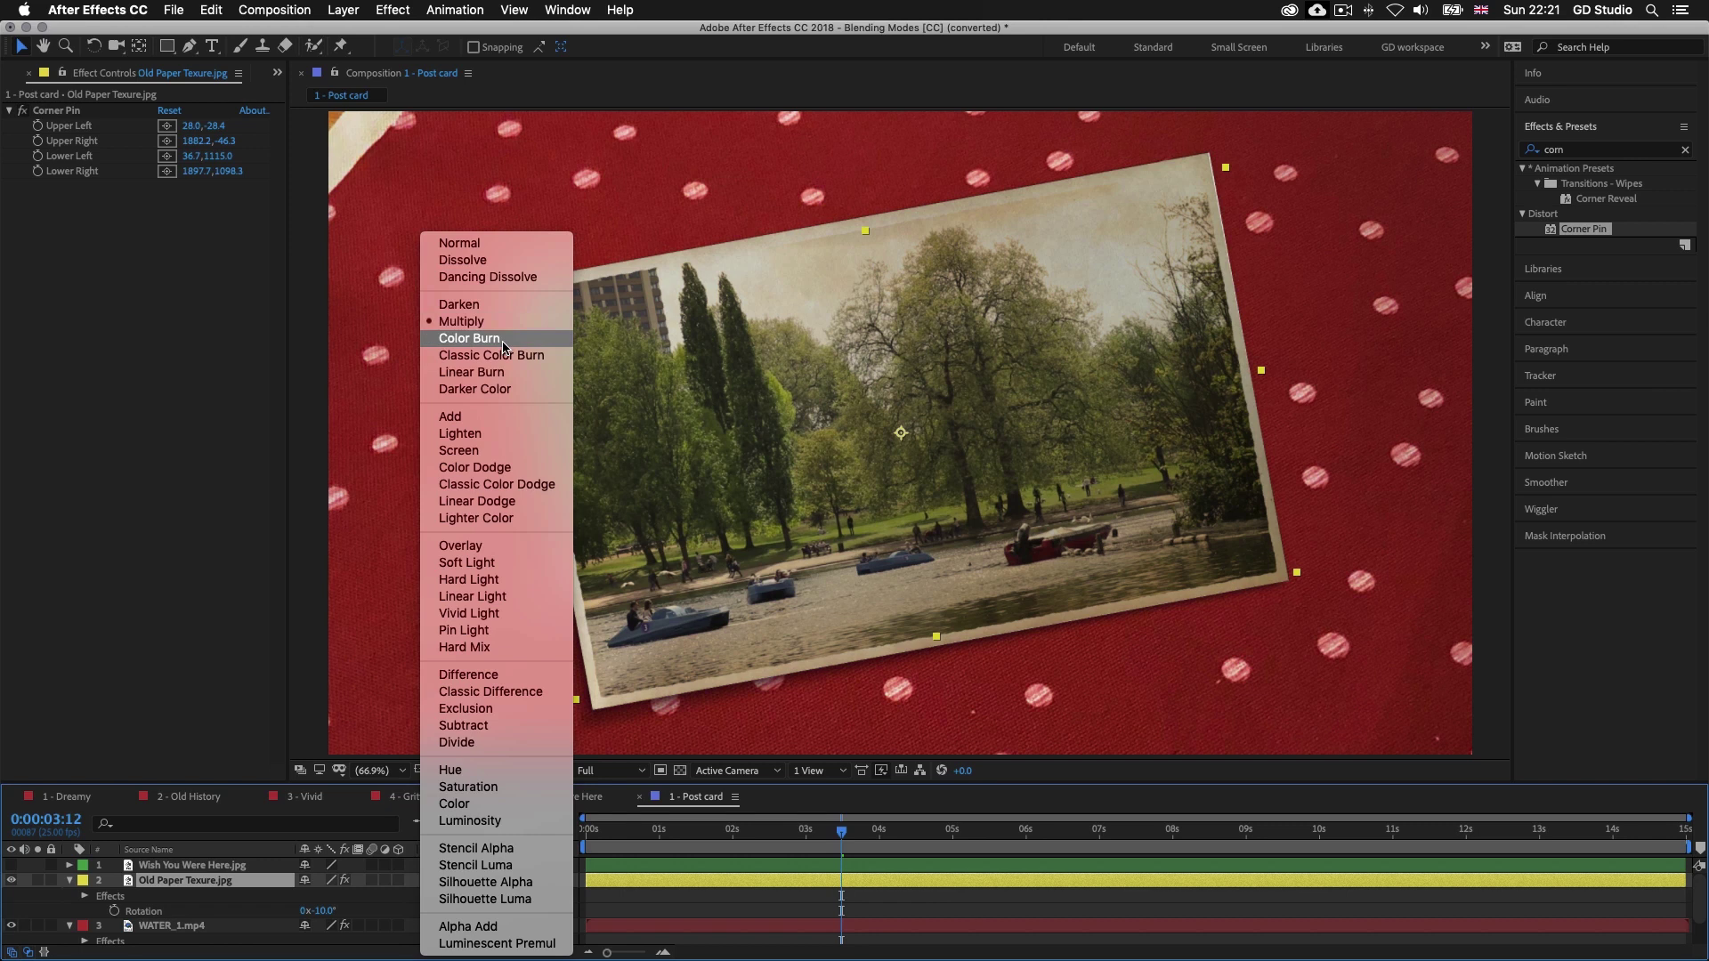
{"action": "left_click", "coordinate": [485, 545]}
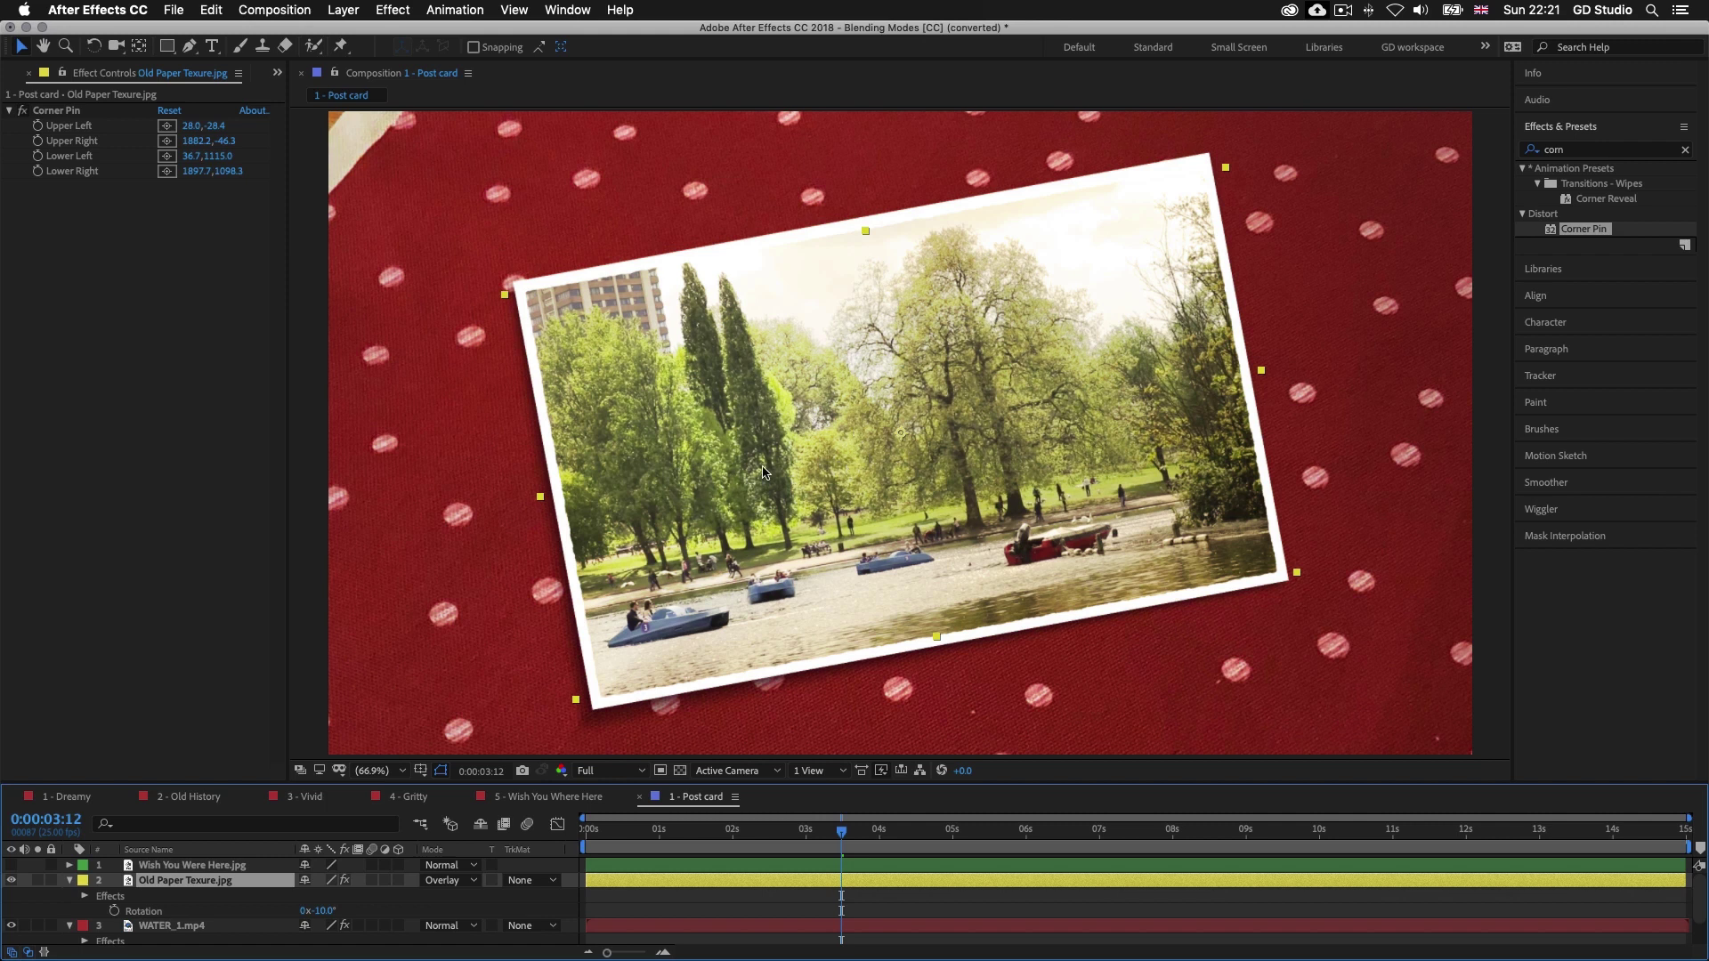
{"action": "left_click", "coordinate": [467, 882]}
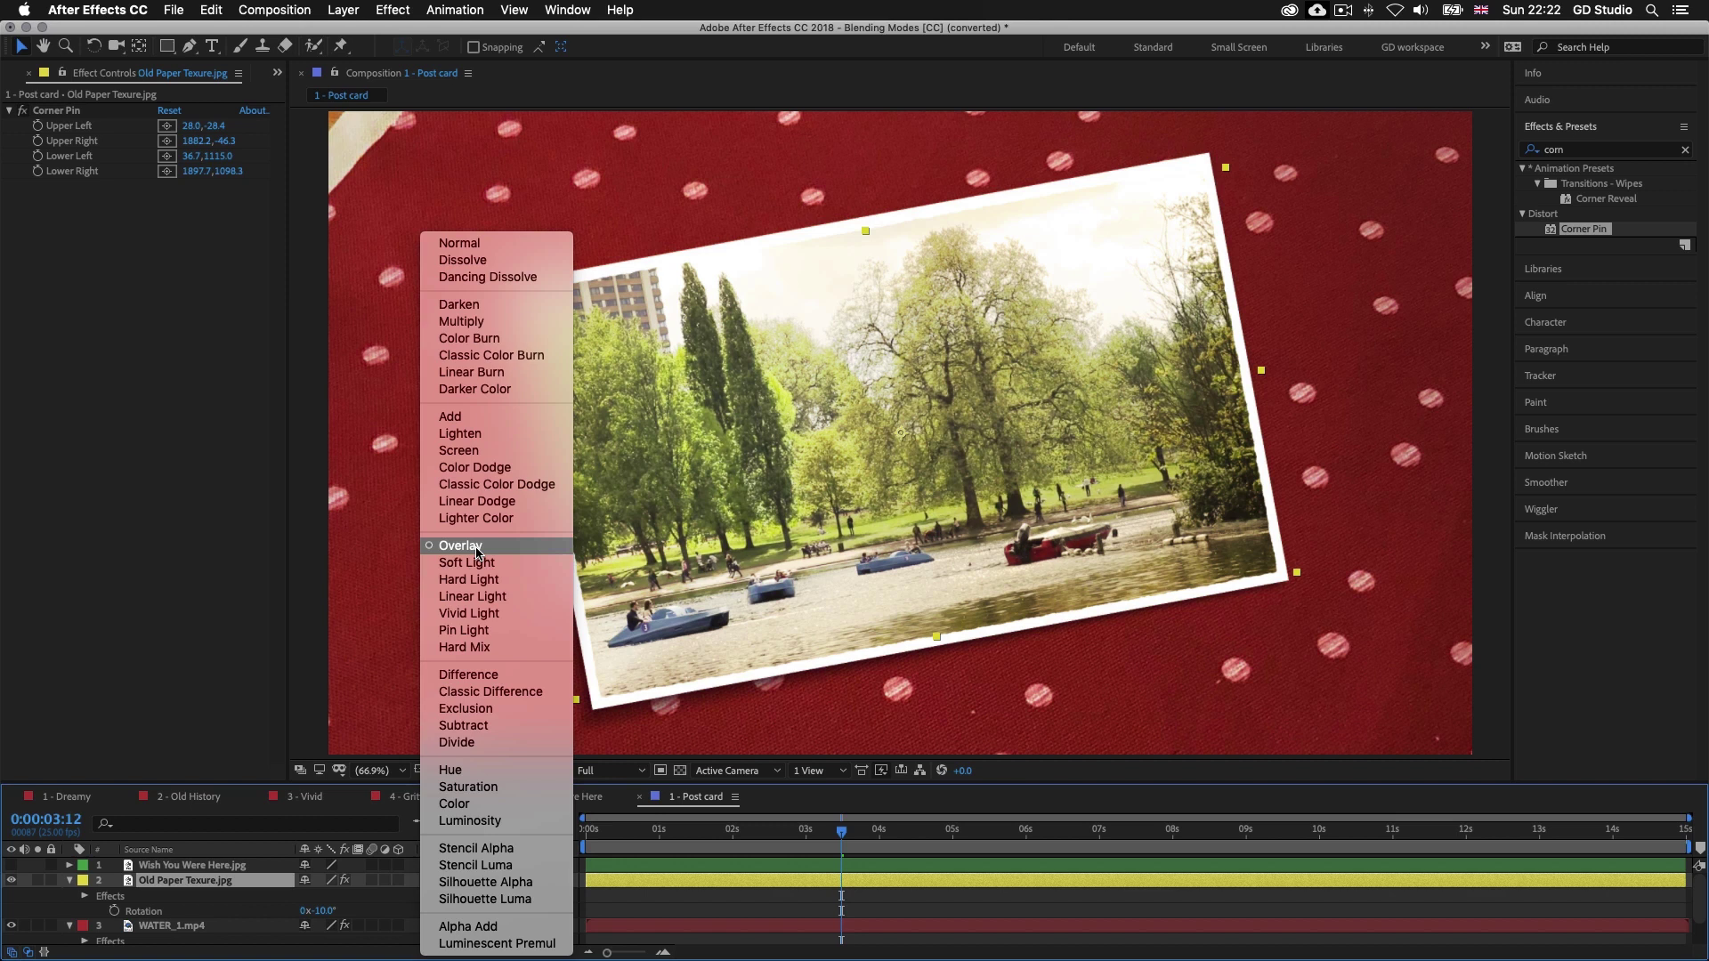
{"action": "left_click", "coordinate": [471, 322]}
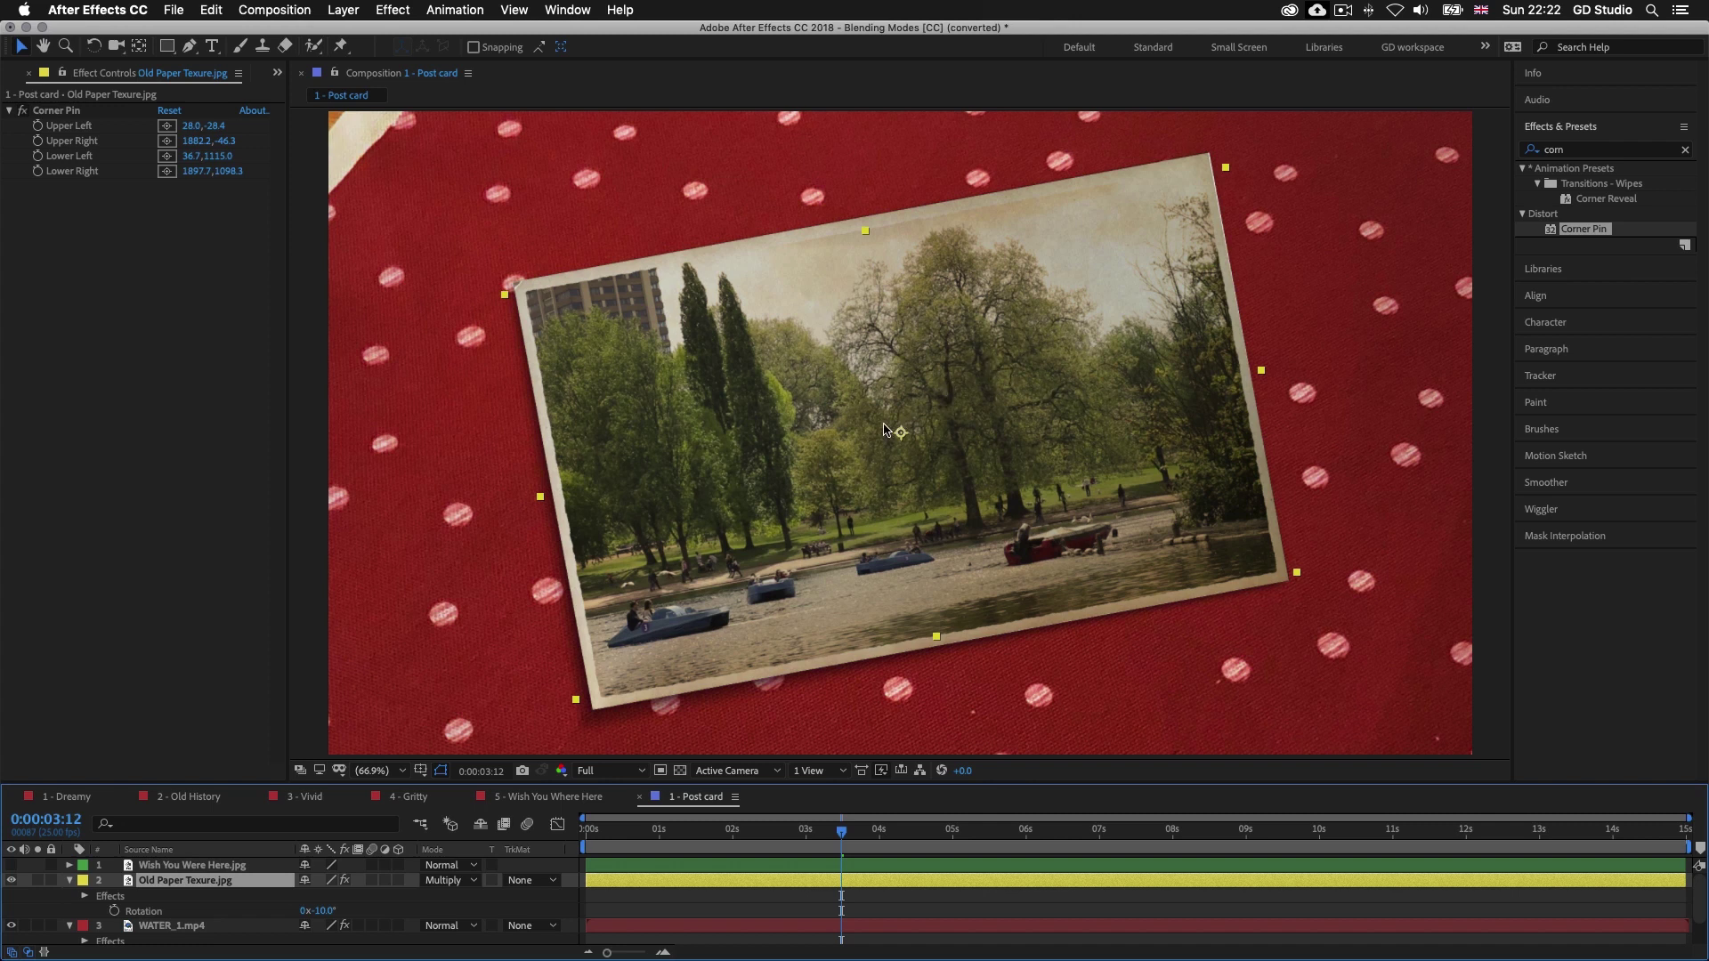
Keep the Old Paper Texure.jpg layer in Multiply mode and reduce its opacity to 65%
{"action": "left_click", "coordinate": [454, 881]}
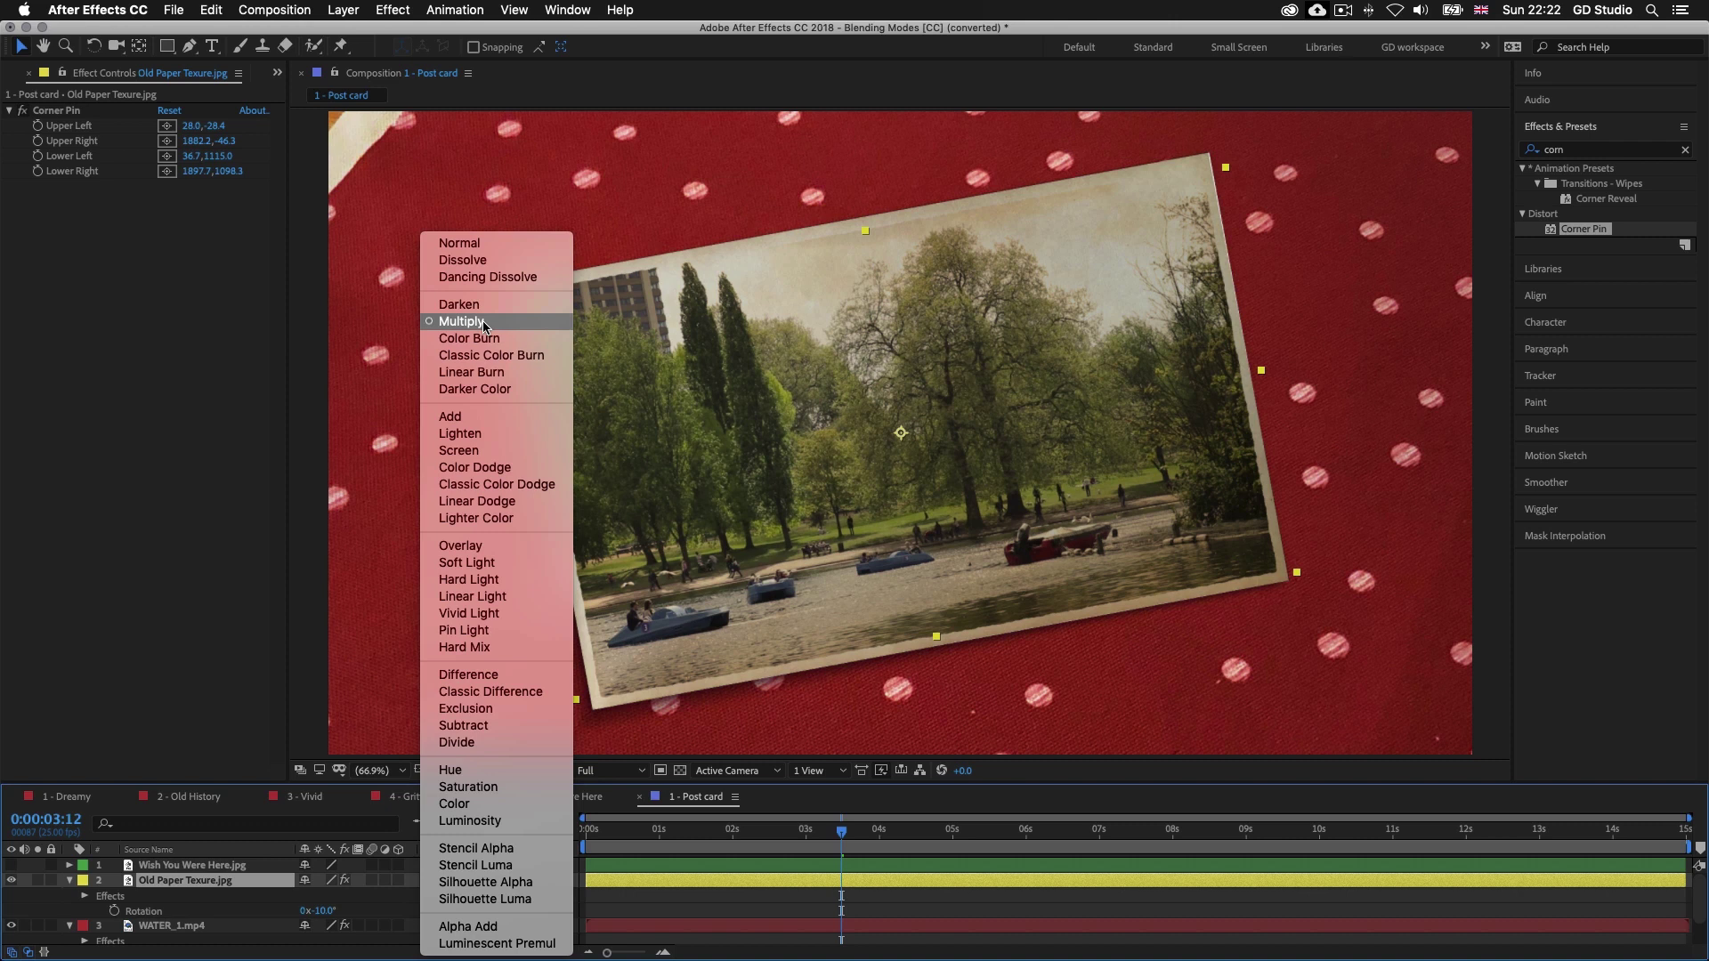
{"action": "left_click", "coordinate": [484, 323]}
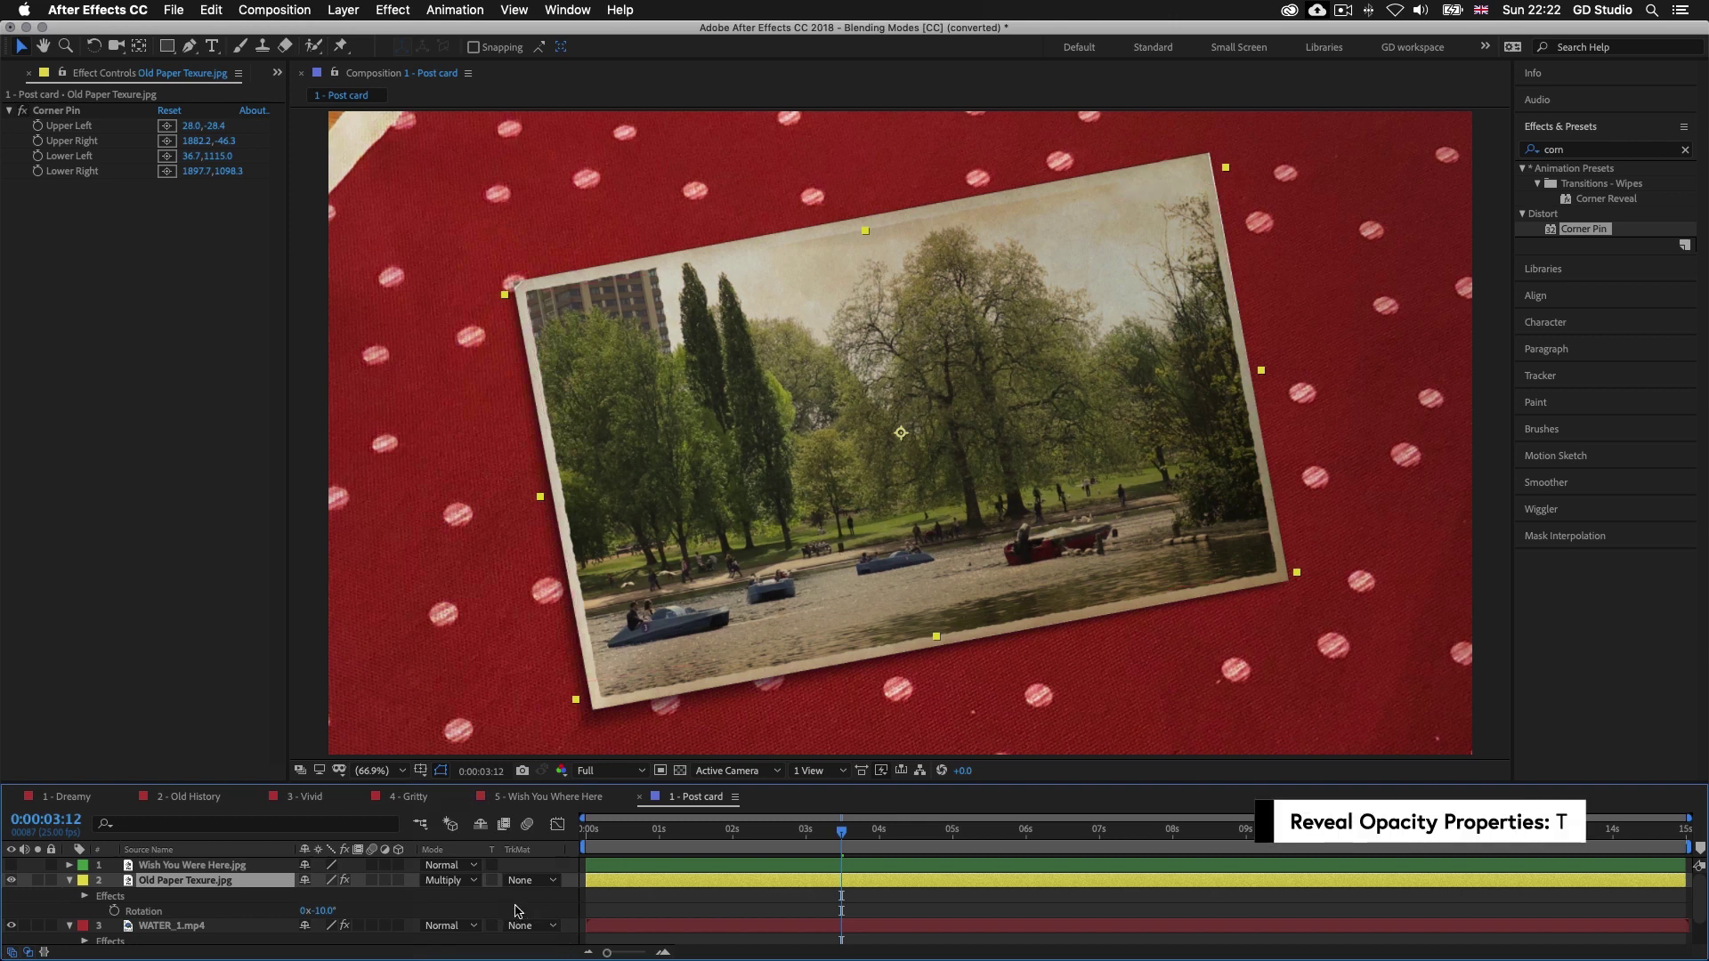
{"action": "key", "text": "t"}
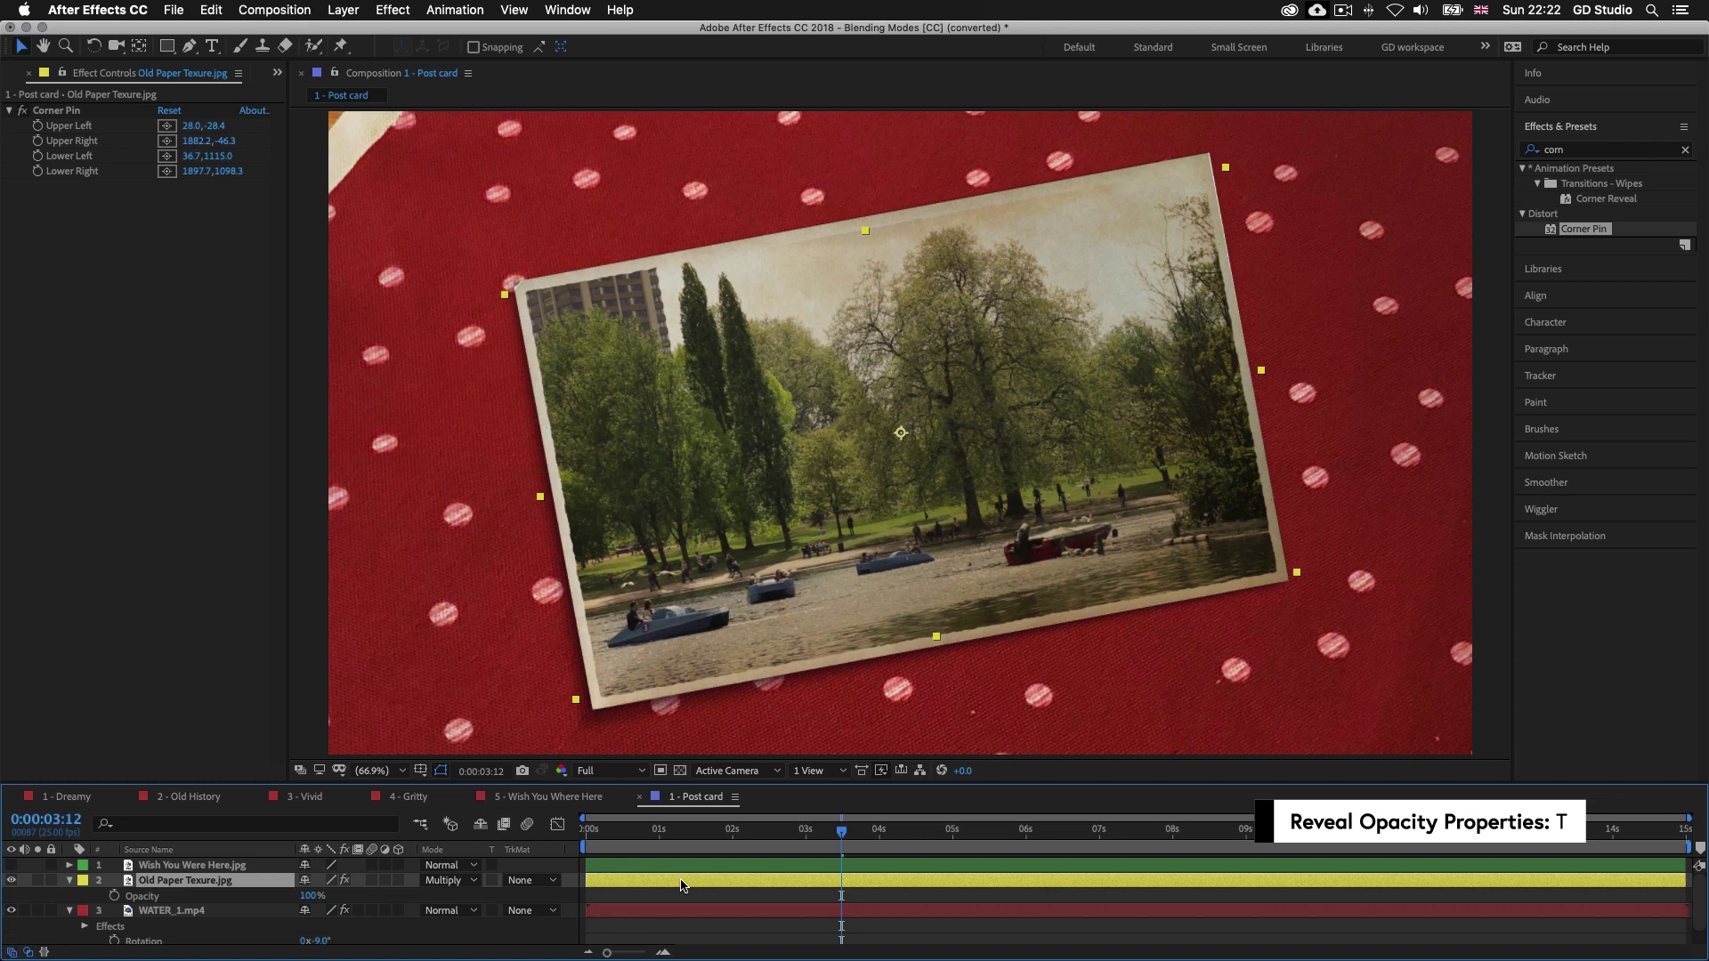
{"action": "left_click_drag", "start_coordinate": [312, 896], "coordinate": [280, 901]}
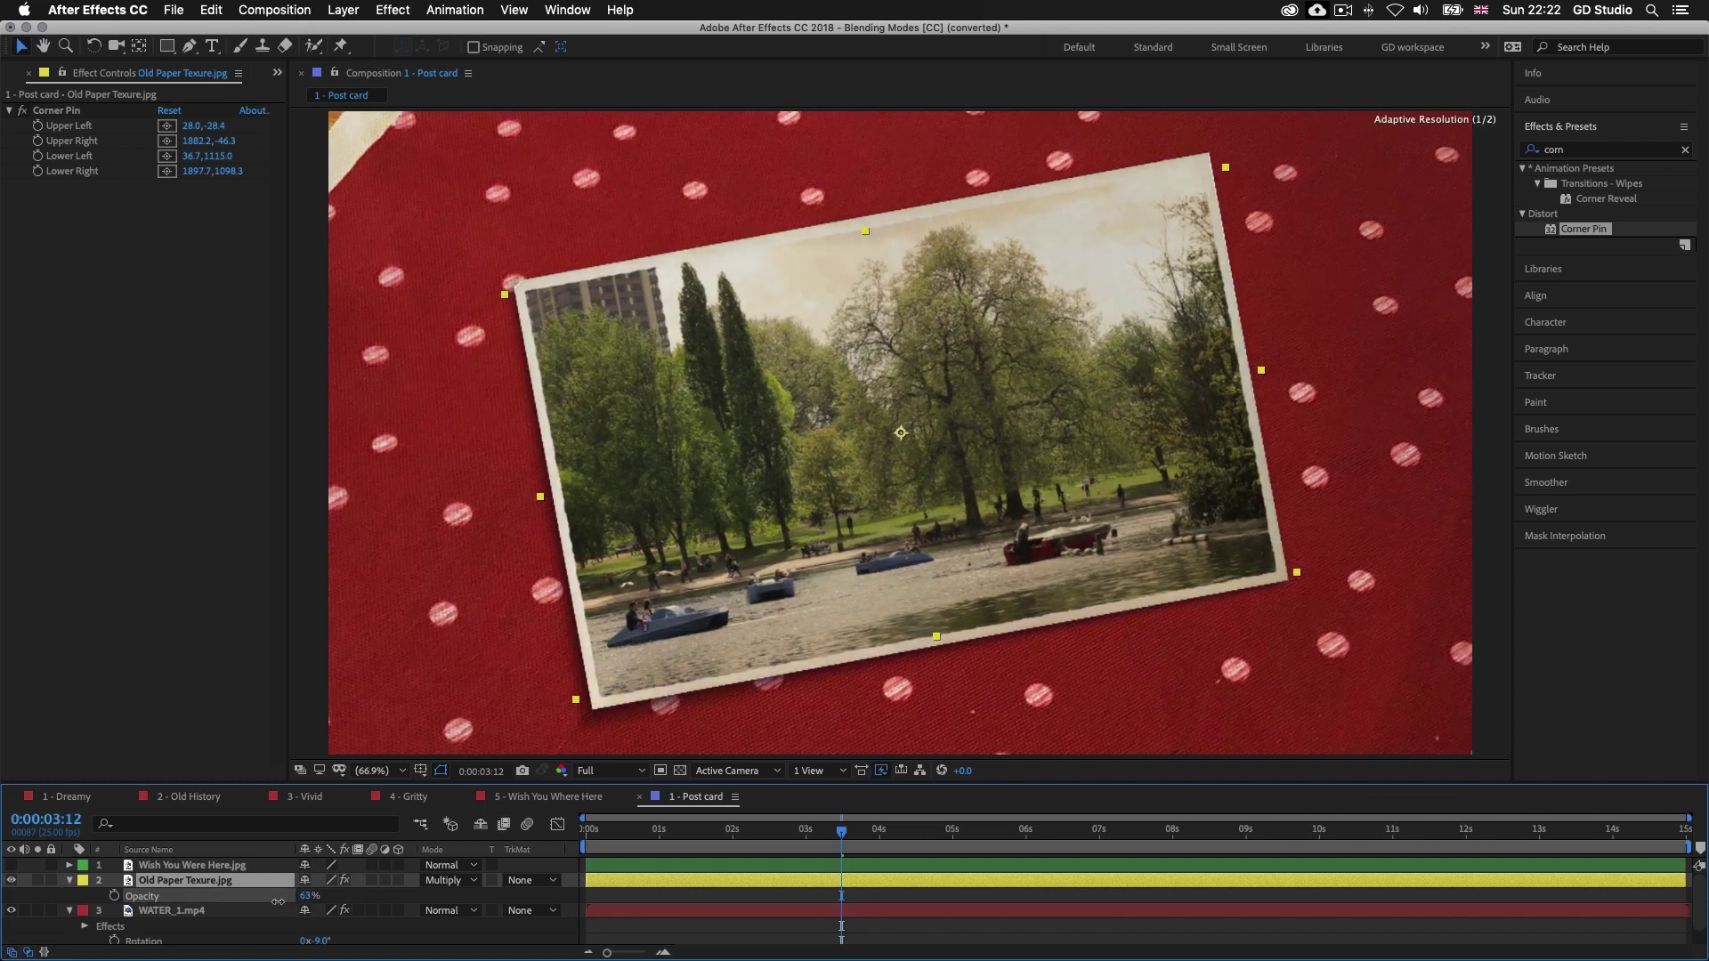
Show the Wish You Were Here.jpg layer and rotate it to -10° to match the card's tilt
{"action": "left_click", "coordinate": [646, 865]}
{"action": "left_click", "coordinate": [11, 865]}
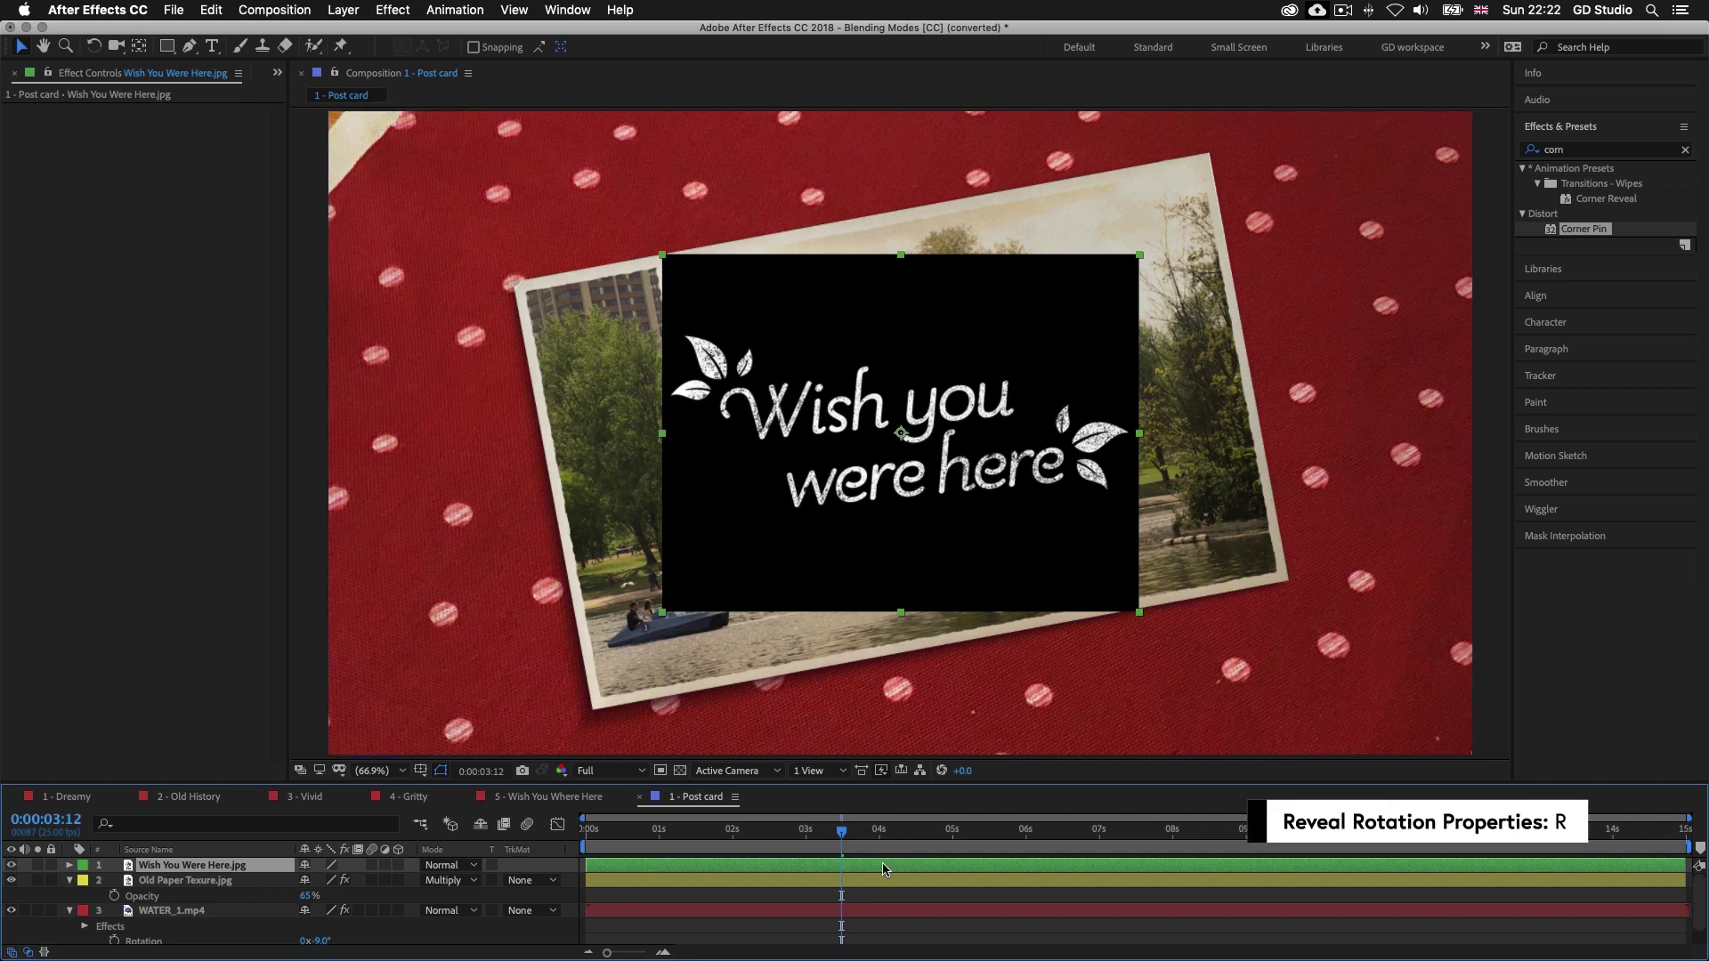
{"action": "key", "text": "r"}
{"action": "left_click_drag", "start_coordinate": [319, 881], "coordinate": [307, 880]}
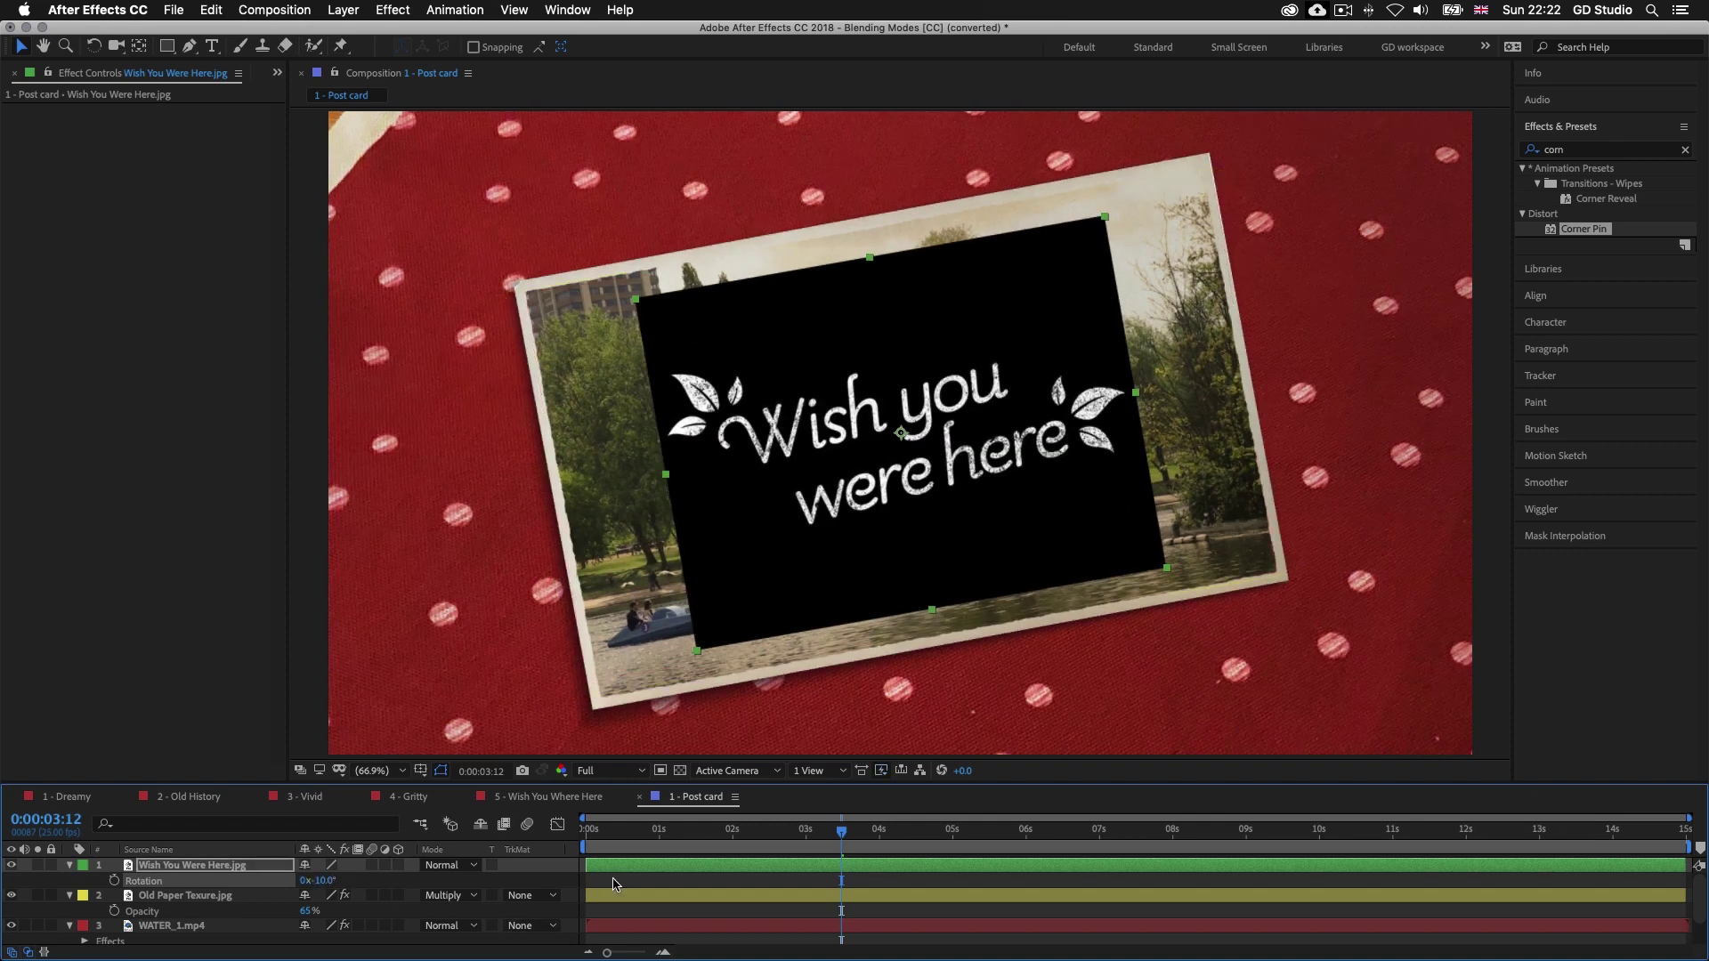
Set the blending mode of the Wish You Were Here.jpg layer to Screen to drop out its black background
{"action": "left_click", "coordinate": [472, 866]}
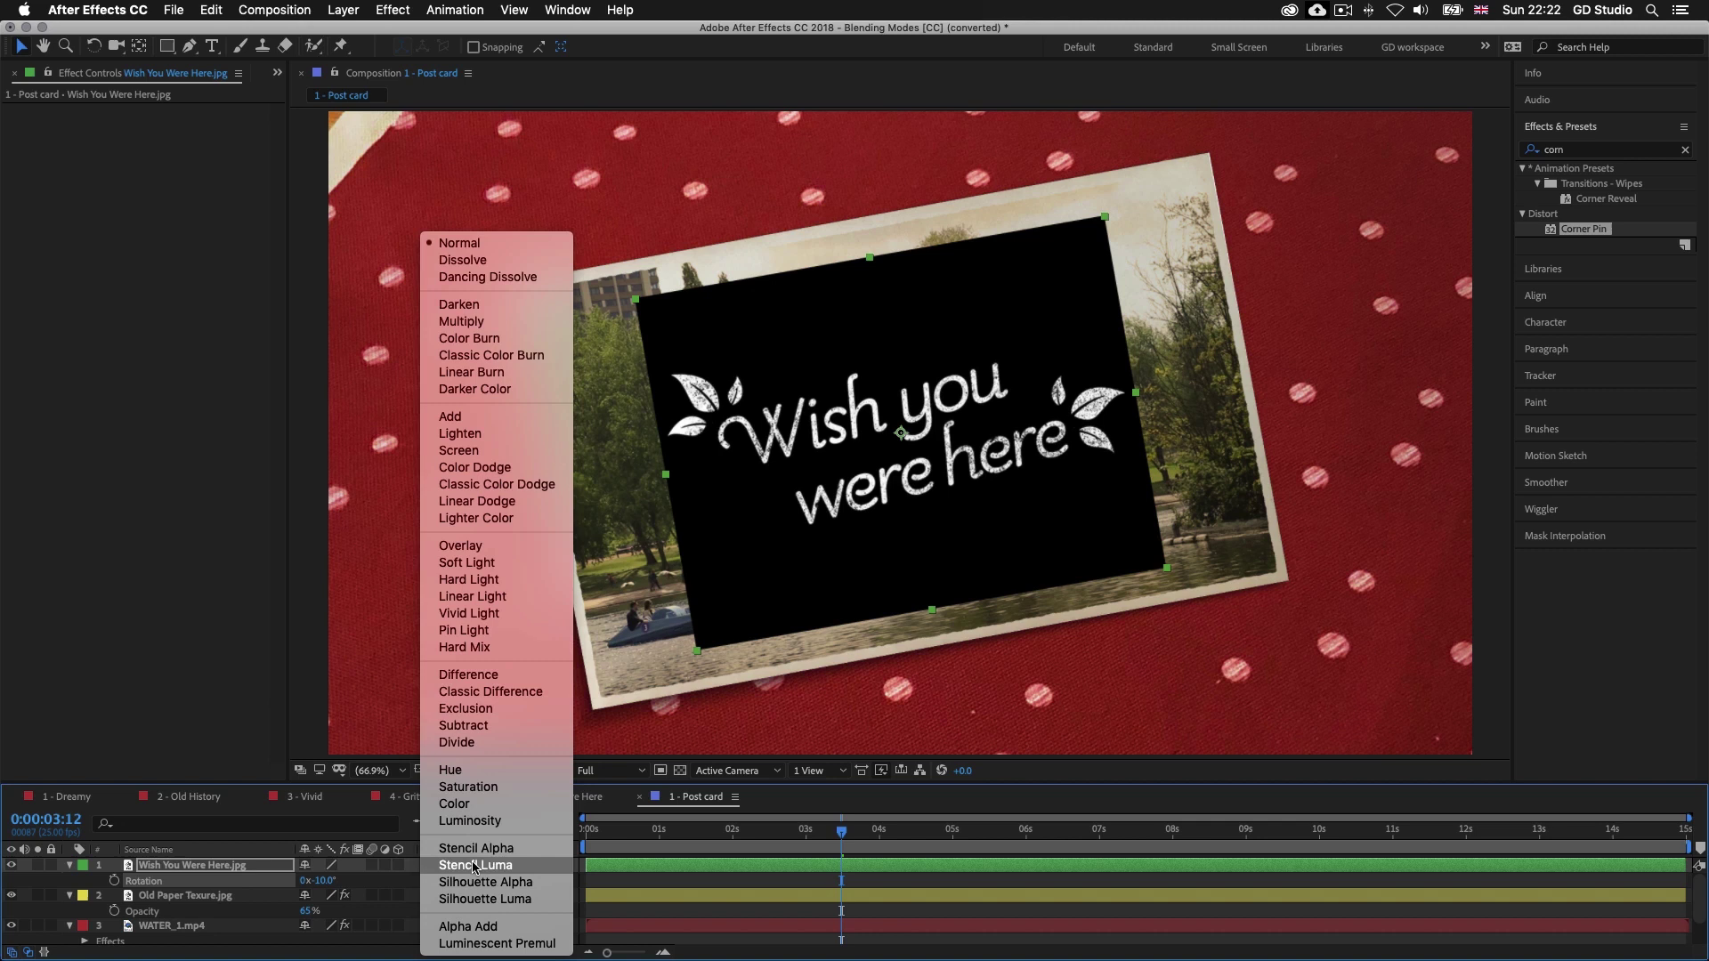
{"action": "left_click", "coordinate": [488, 450]}
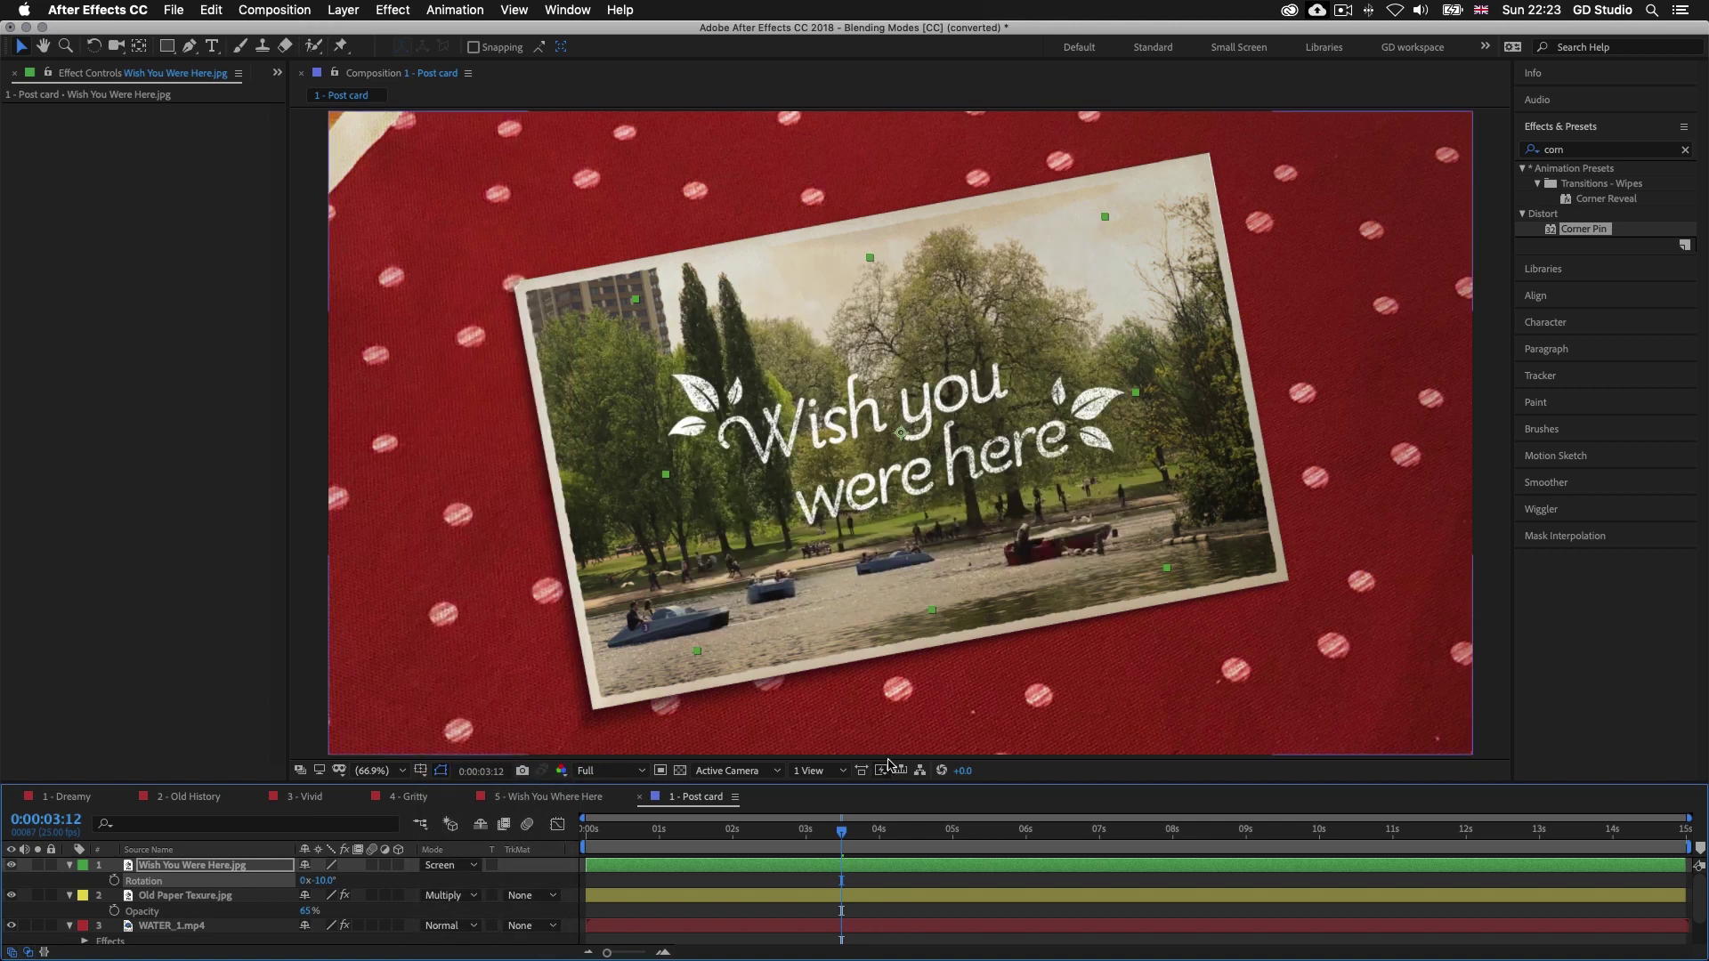
{"action": "left_click", "coordinate": [472, 866]}
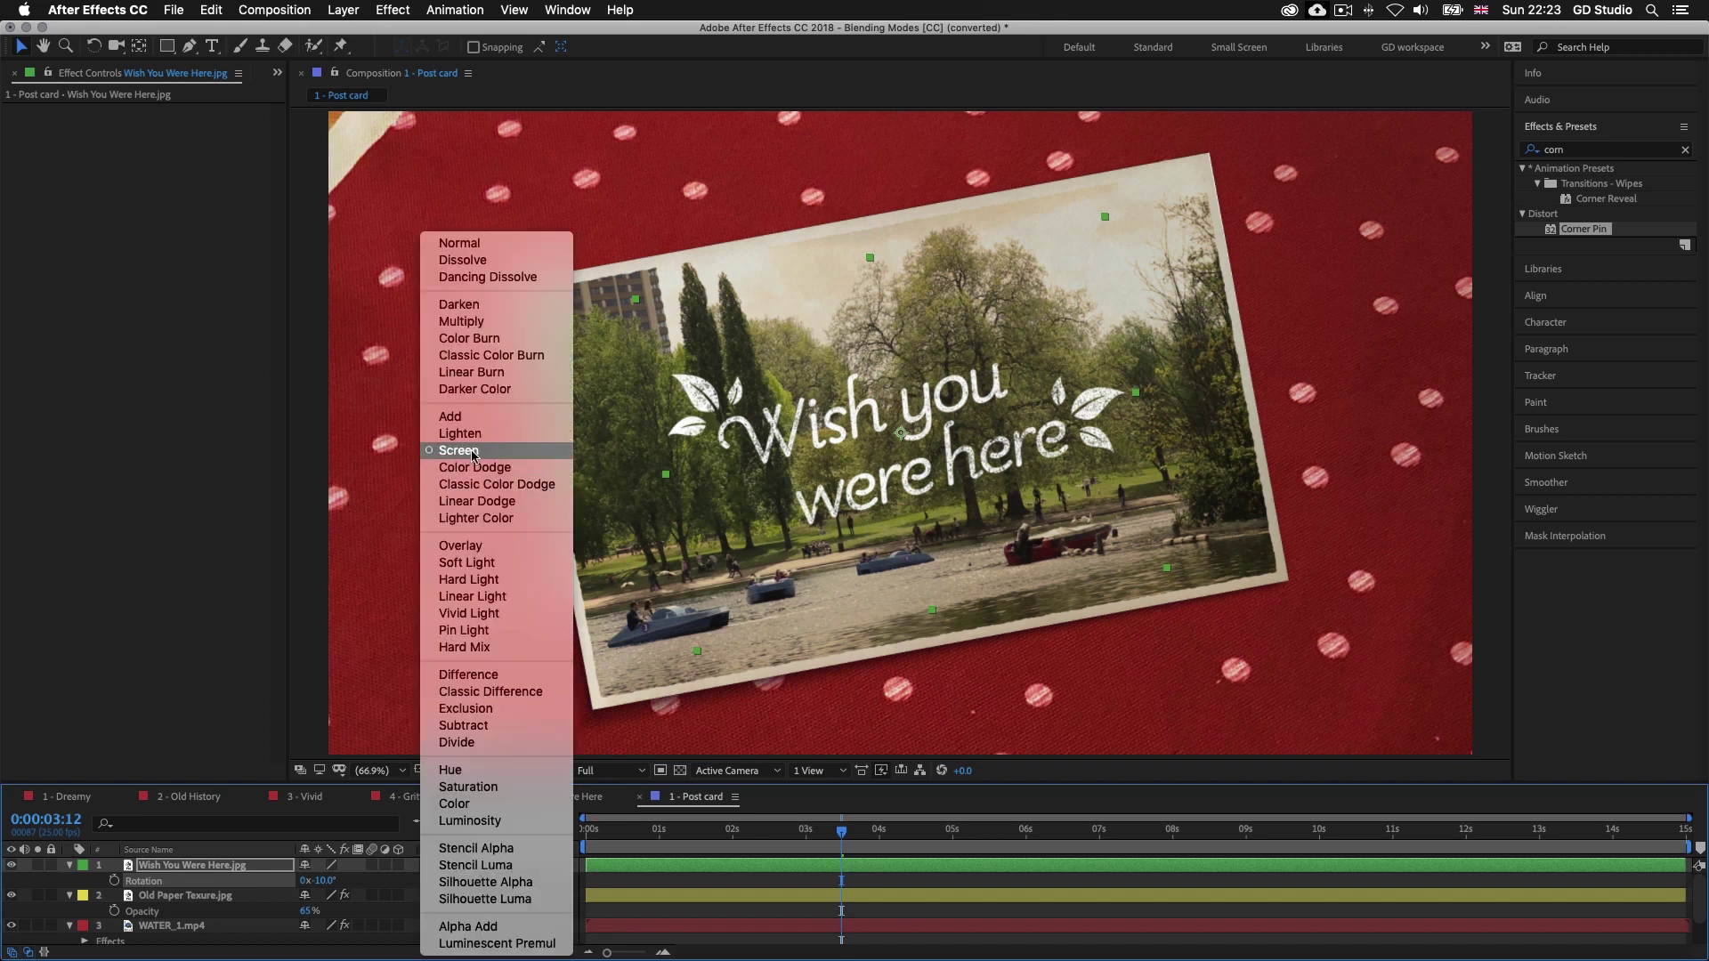
{"action": "left_click", "coordinate": [473, 451]}
Preview the postcard composition from its start and reduce the preview resolution to Half
{"action": "left_click_drag", "start_coordinate": [841, 835], "coordinate": [595, 841]}
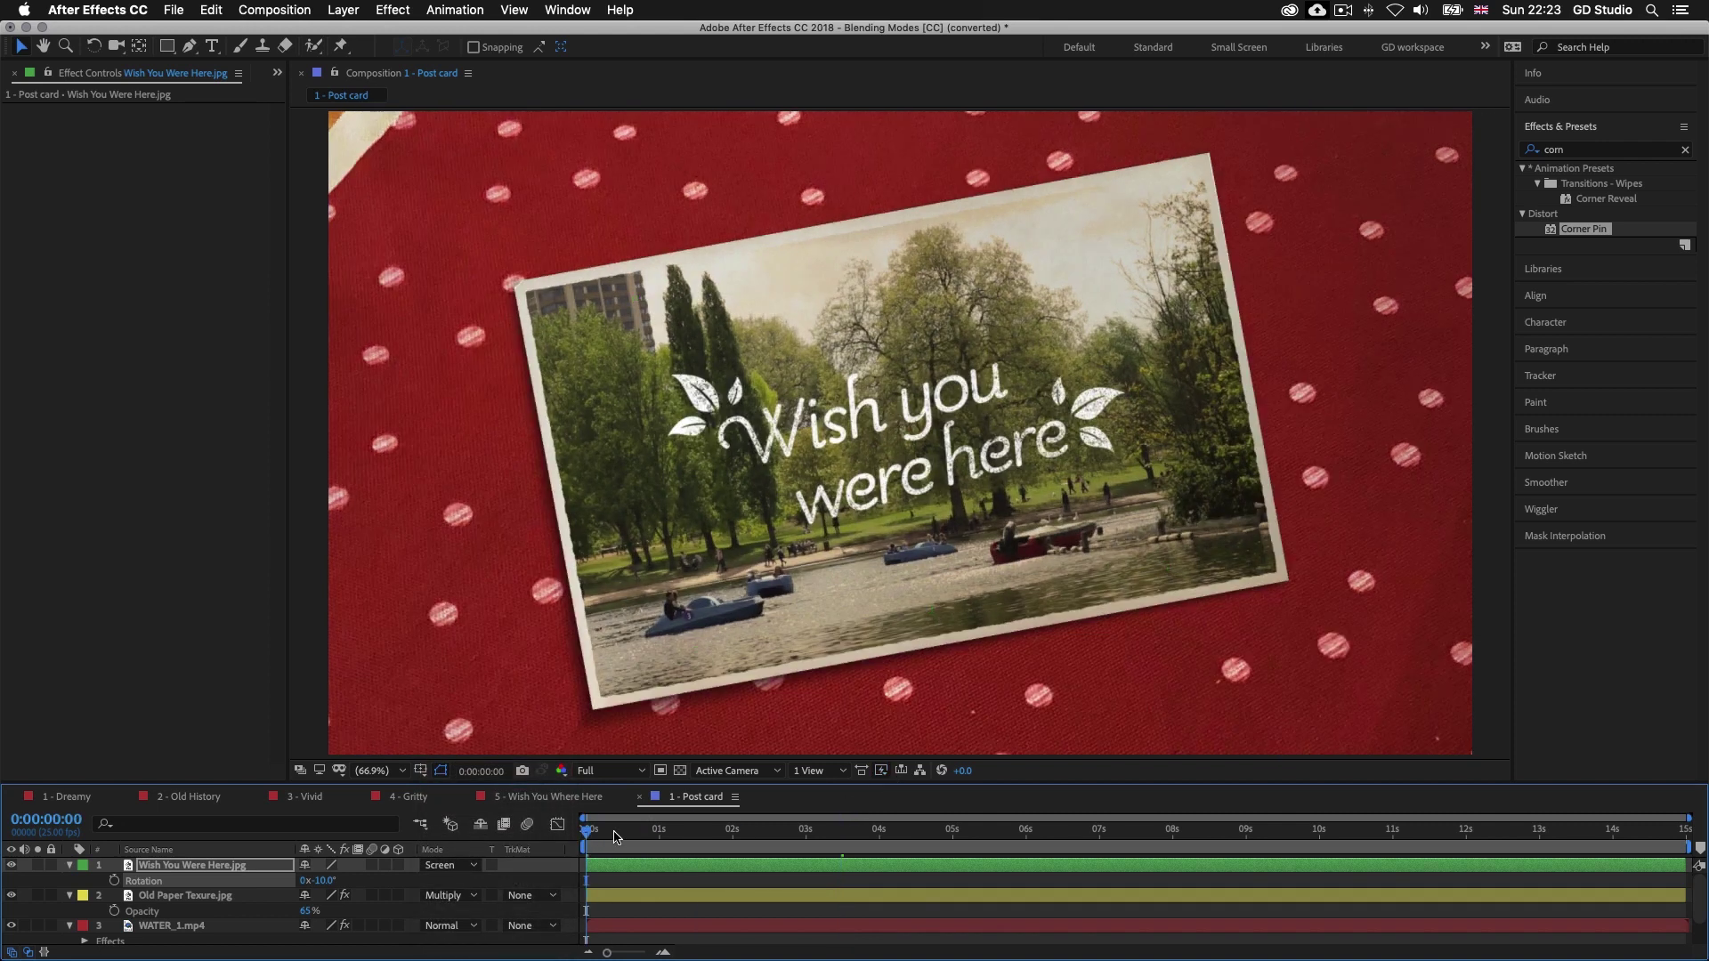
{"action": "key", "text": "space"}
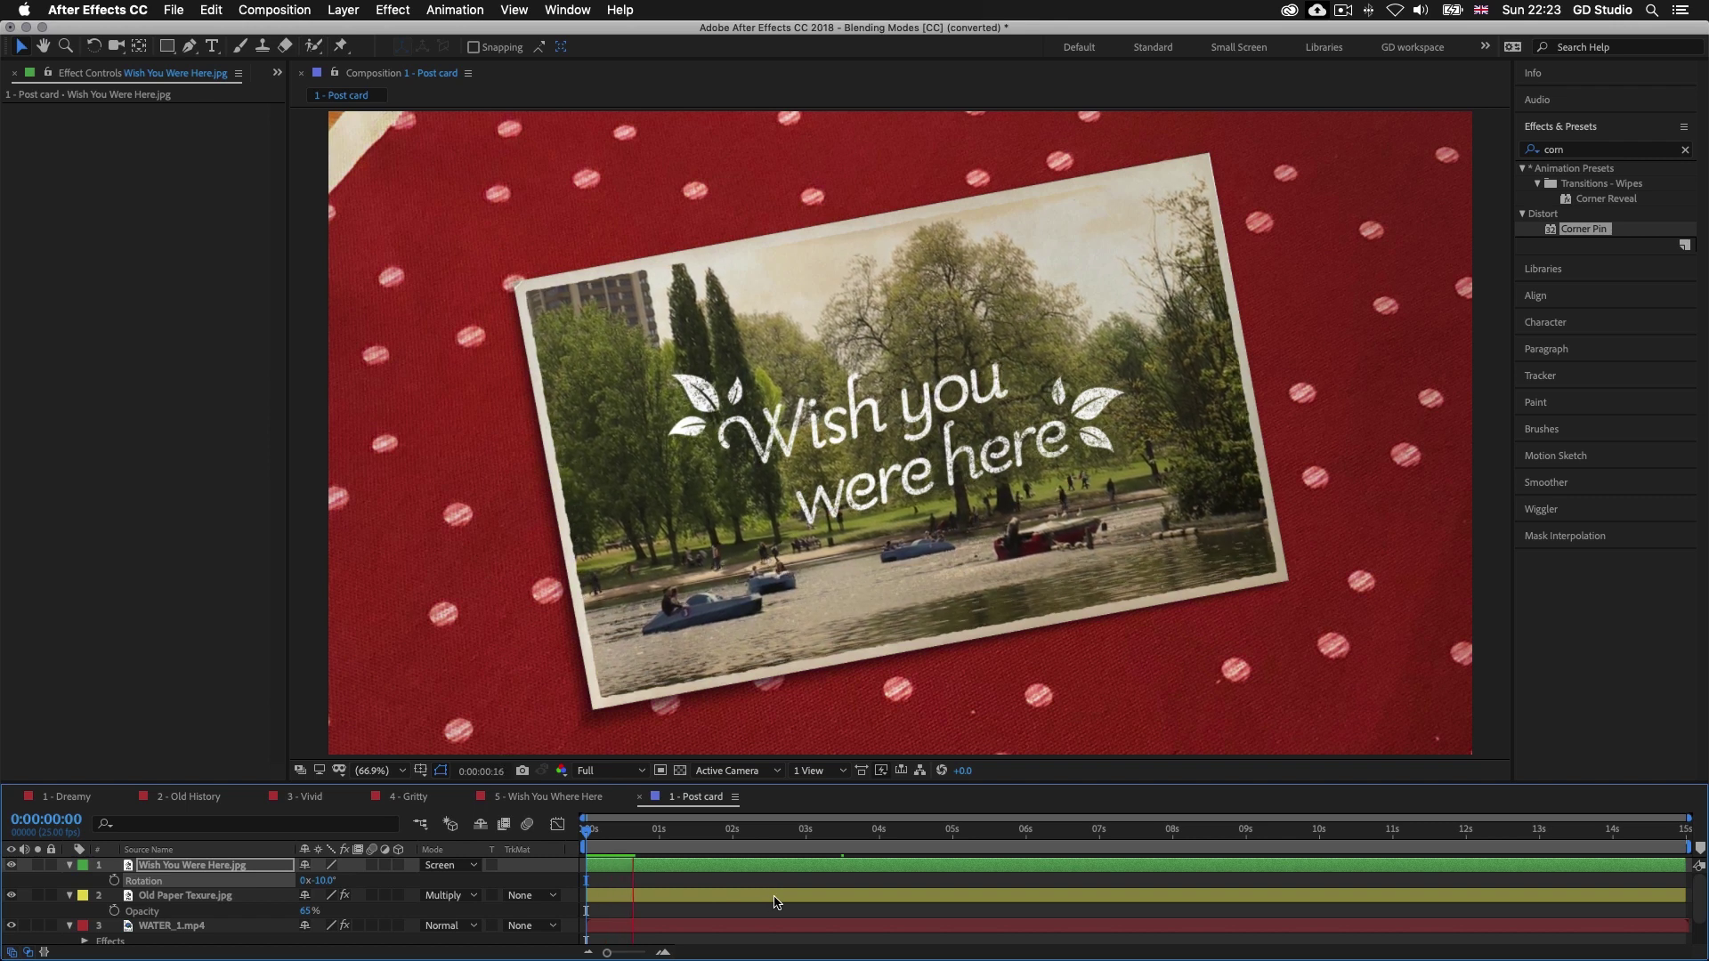
{"action": "left_click", "coordinate": [616, 837]}
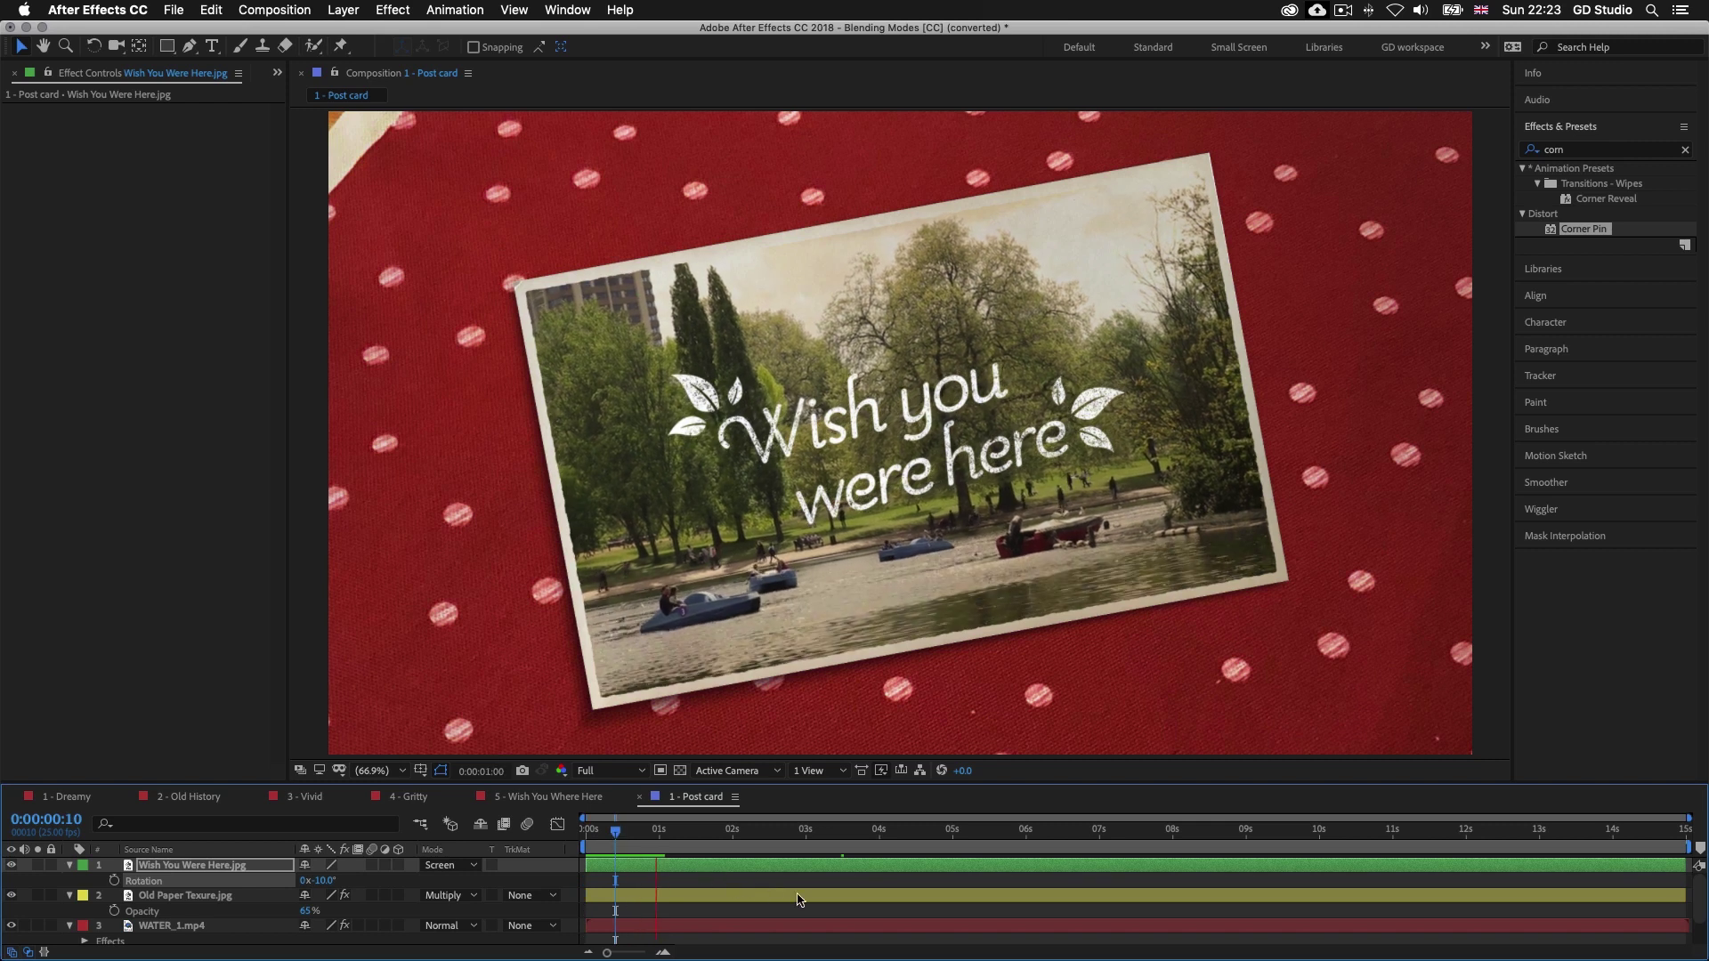
{"action": "left_click", "coordinate": [608, 771]}
{"action": "left_click", "coordinate": [613, 840]}
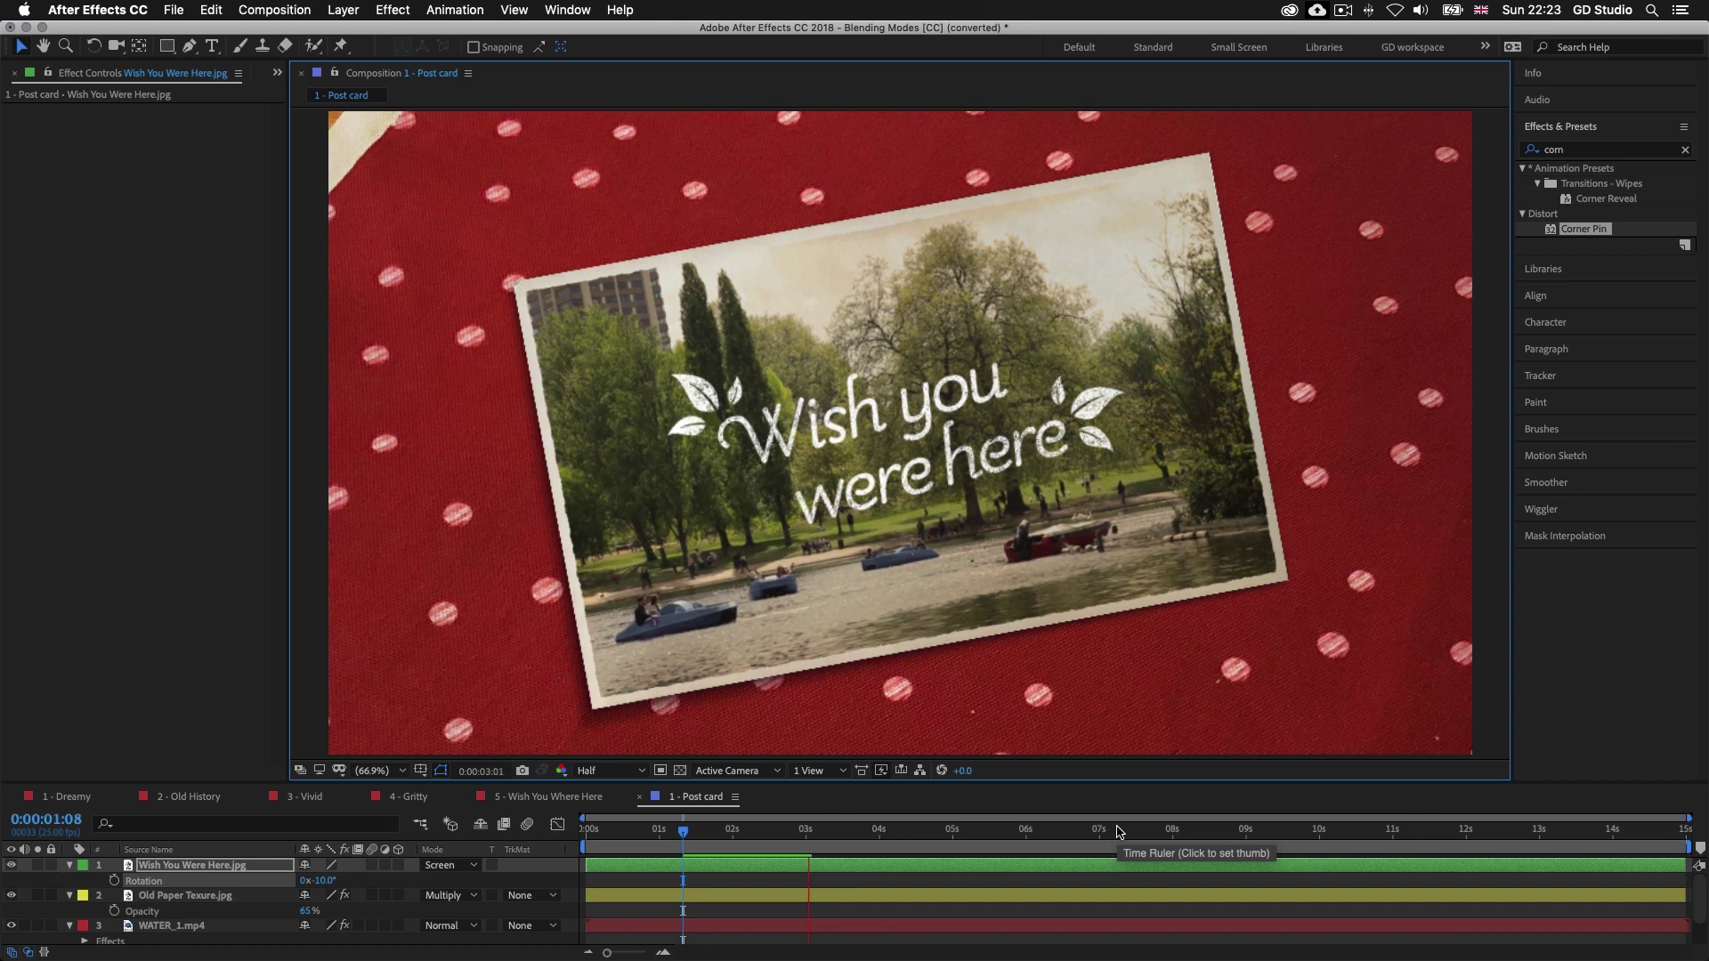
Enlarge the timeline area slightly so that more layer rows of the composition are shown
{"action": "scroll", "coordinate": [979, 904], "scroll_direction": "down", "scroll_amount": 2}
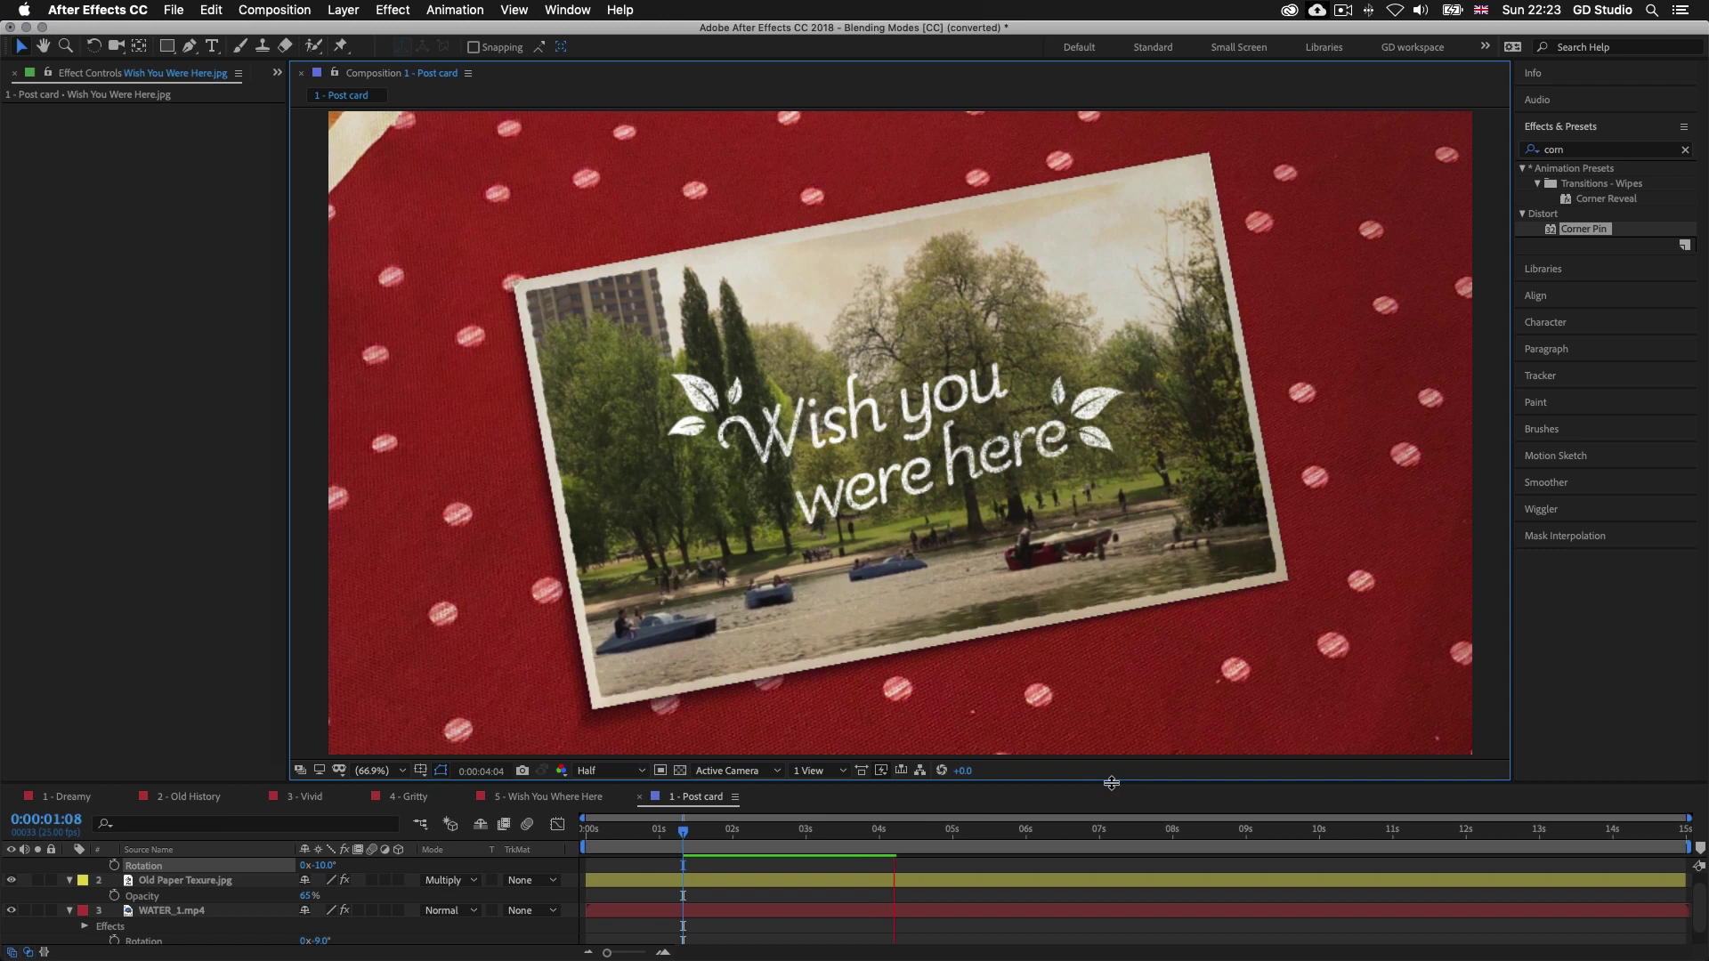
{"action": "left_click_drag", "start_coordinate": [1113, 783], "coordinate": [1113, 755]}
{"action": "scroll", "coordinate": [1039, 866], "scroll_direction": "up", "scroll_amount": 1}
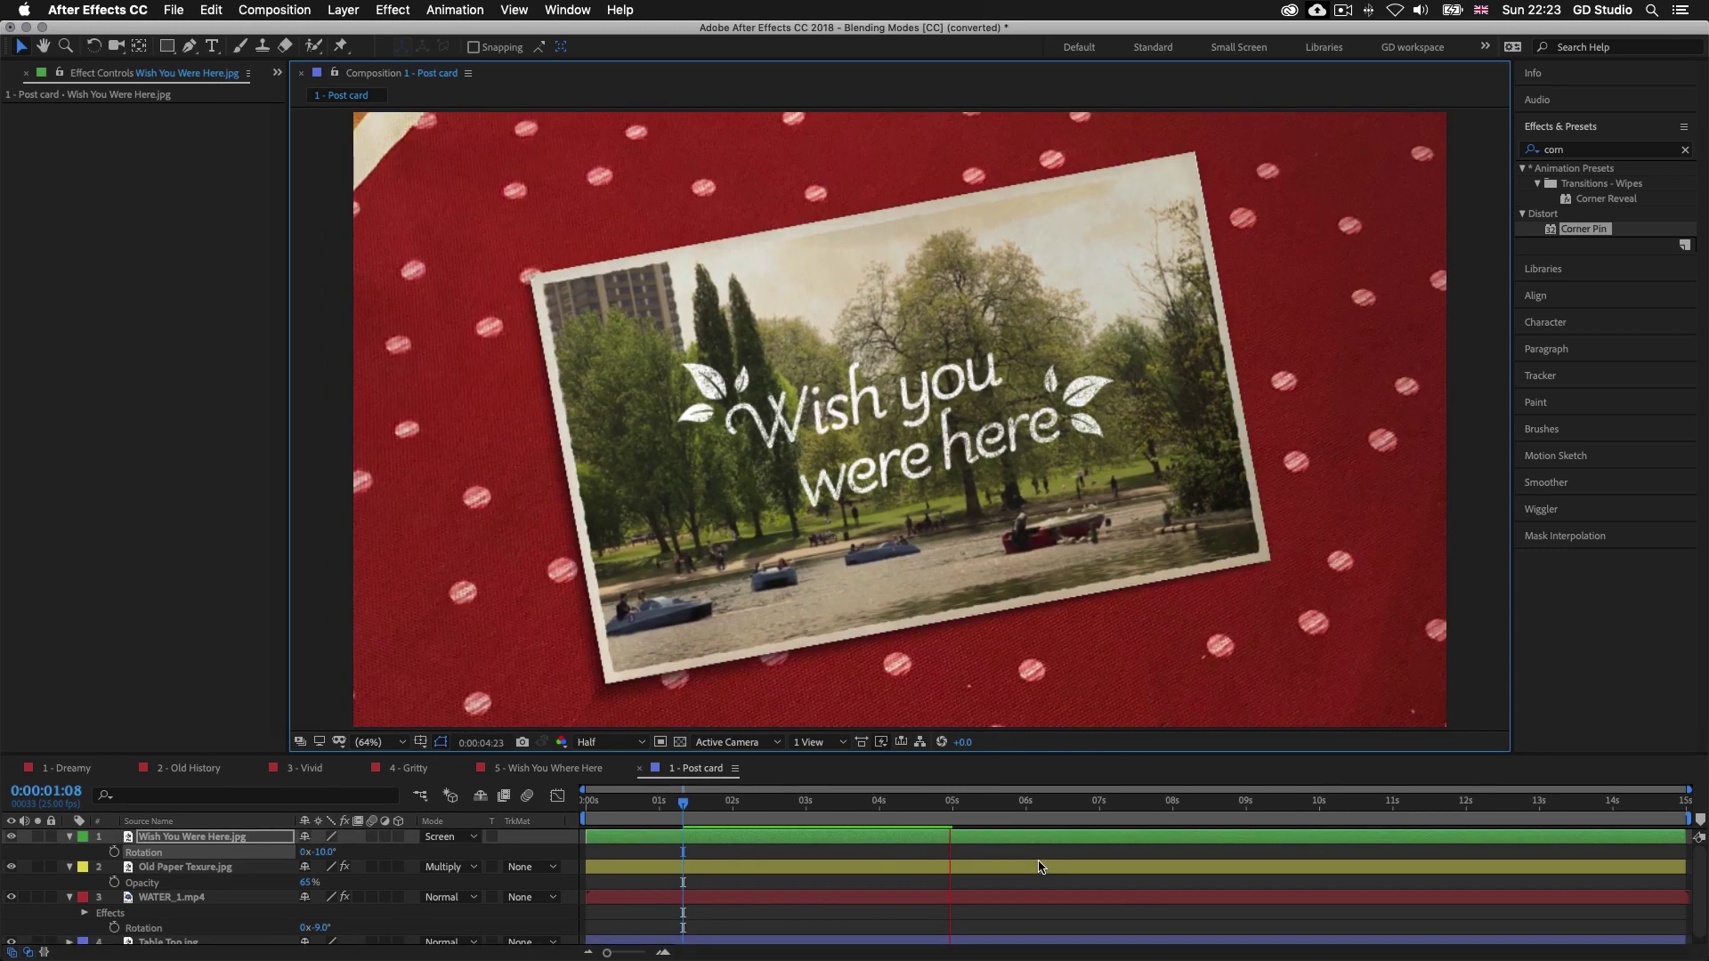
Play back the finished postcard from several points in time, including 0:00:03:12, 0:00:07:06 and 0:00:01:14
{"action": "left_click", "coordinate": [841, 801]}
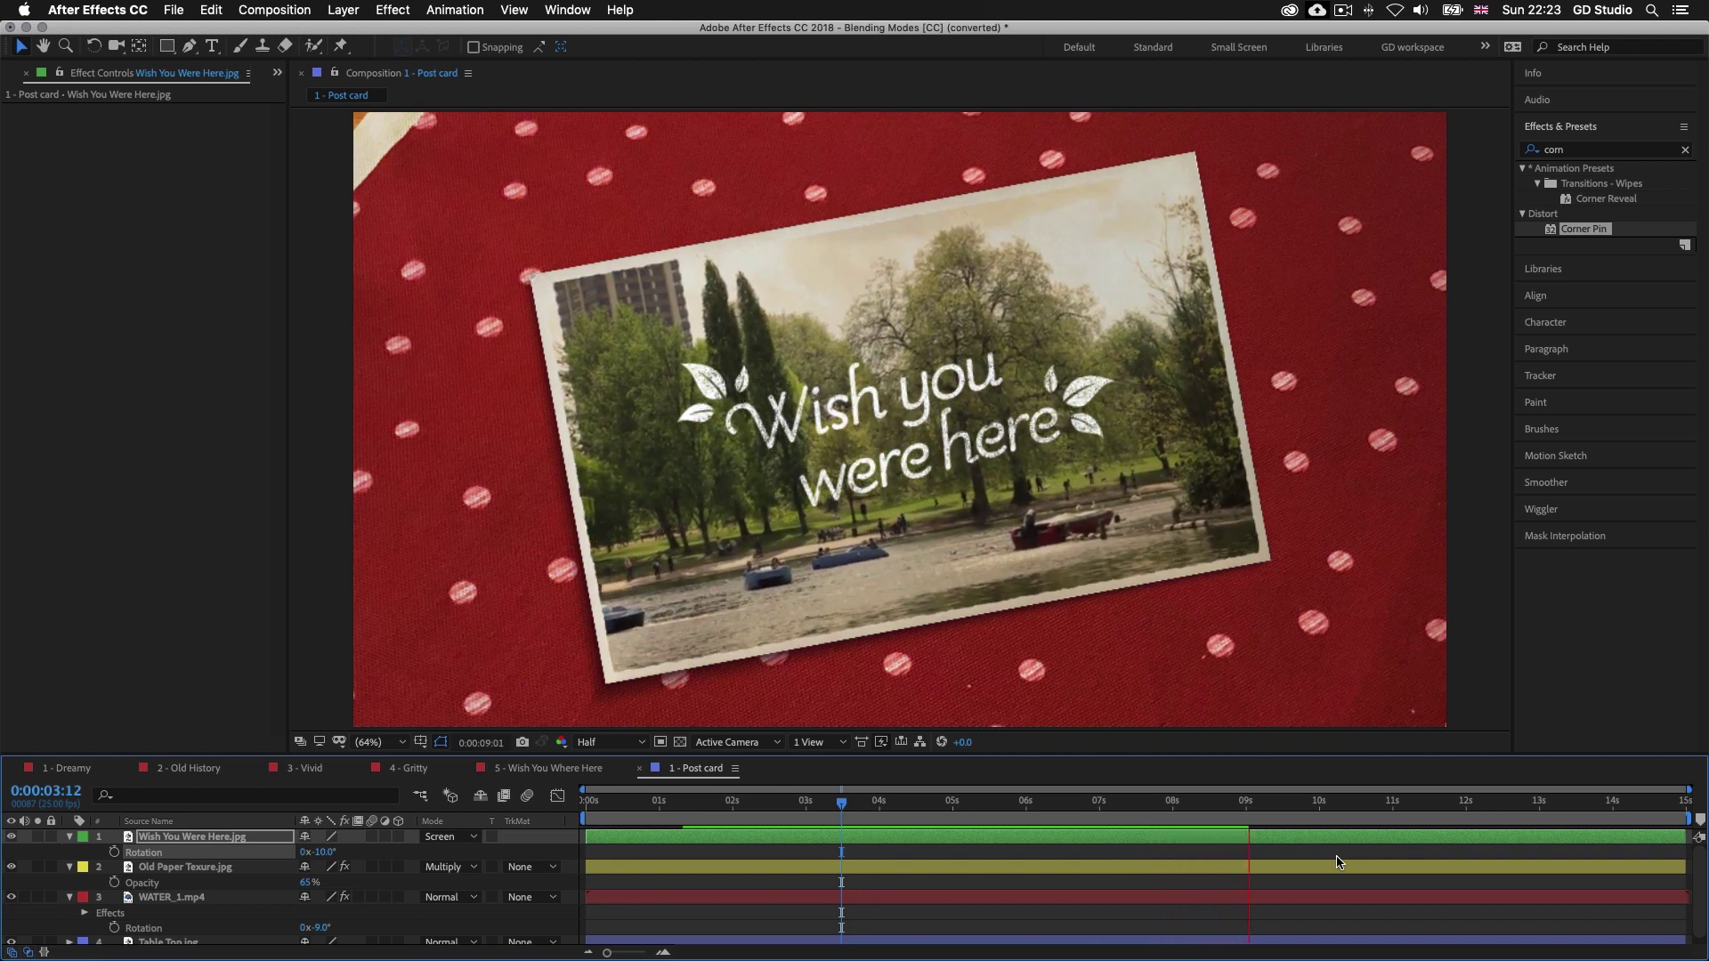
{"action": "left_click", "coordinate": [1119, 804]}
{"action": "left_click", "coordinate": [1076, 912]}
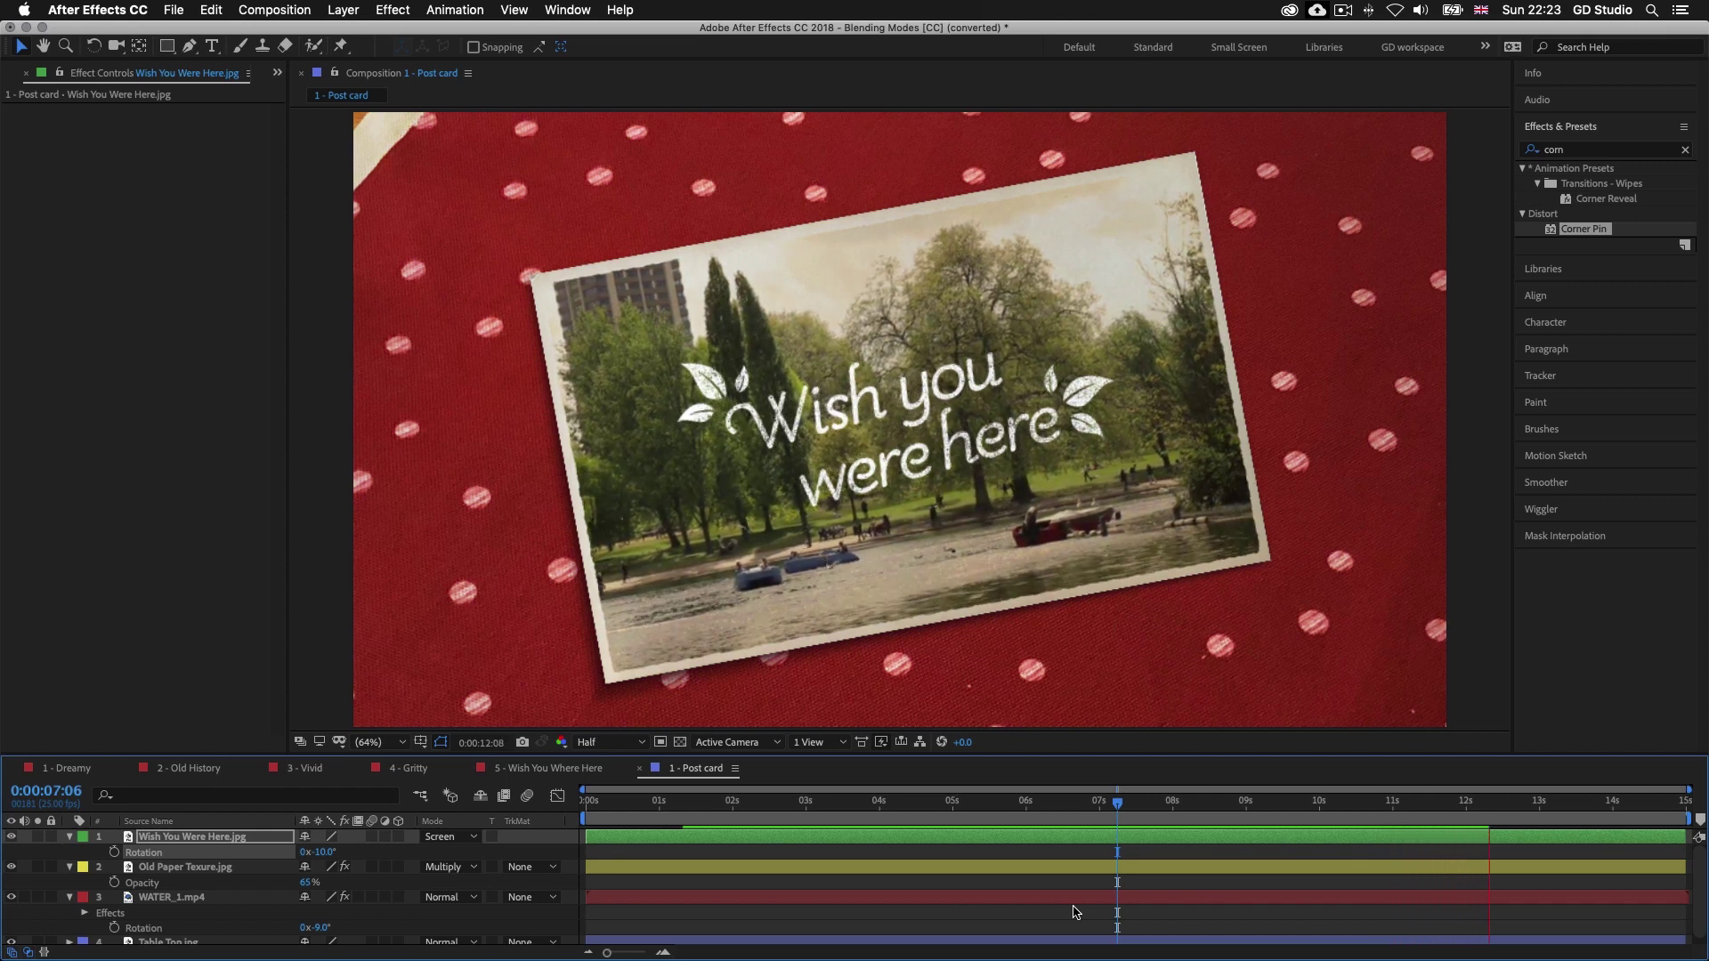
{"action": "left_click", "coordinate": [702, 803]}
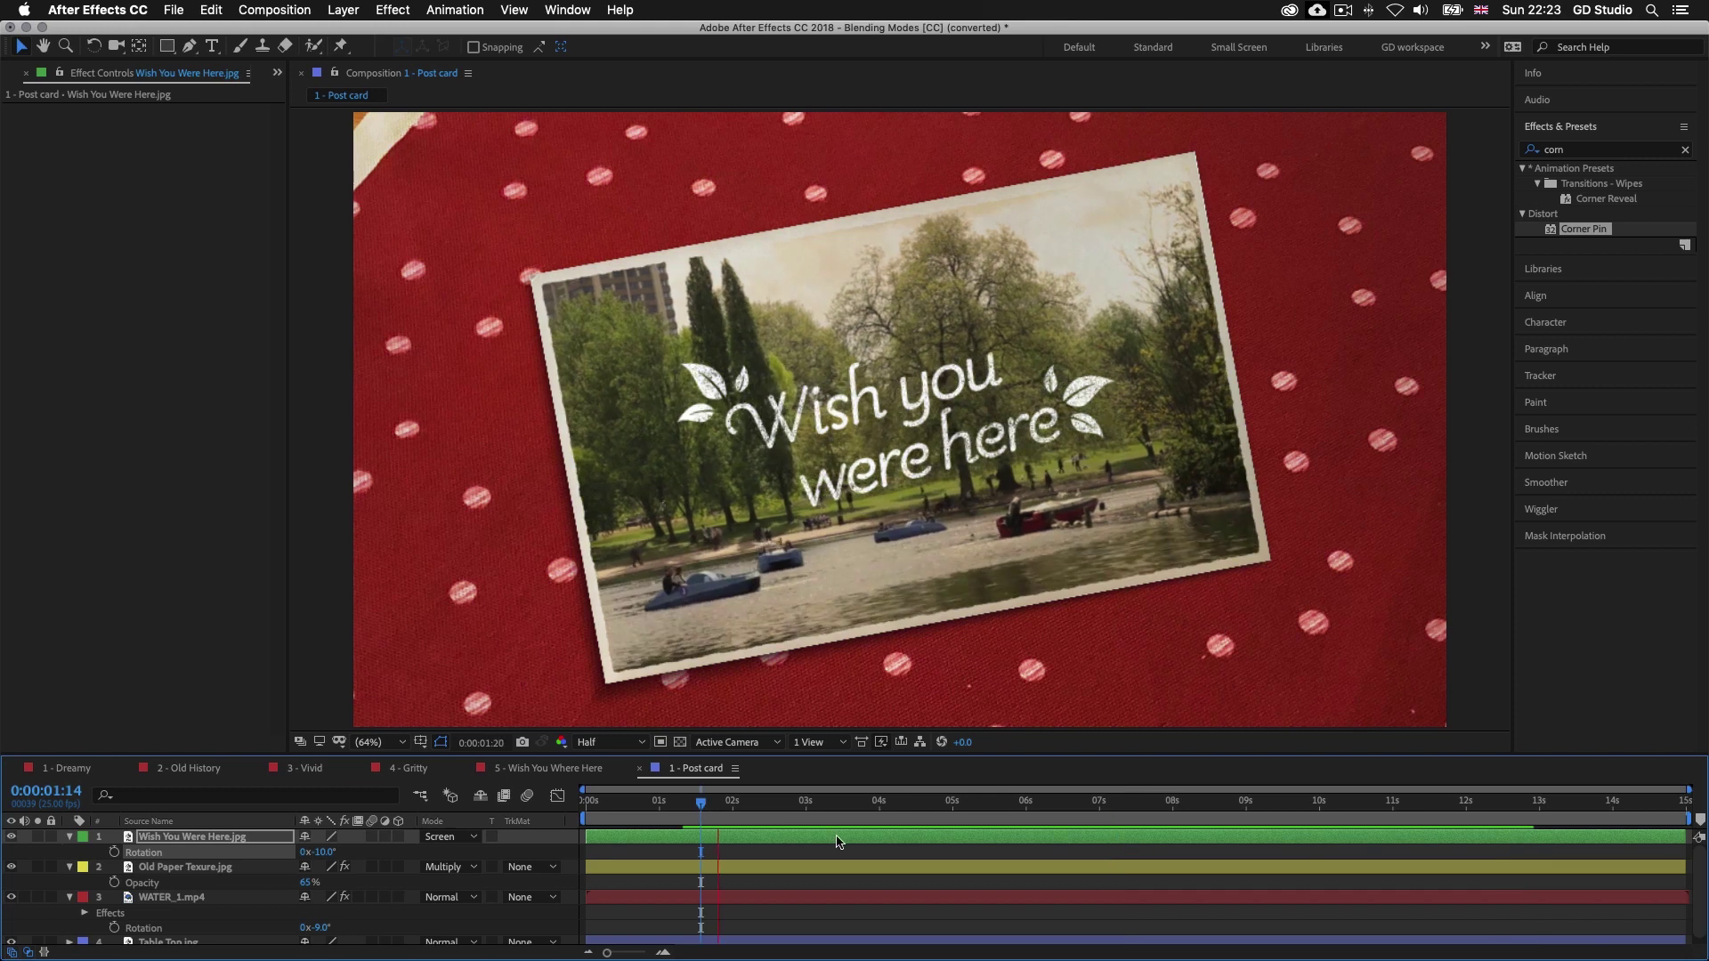